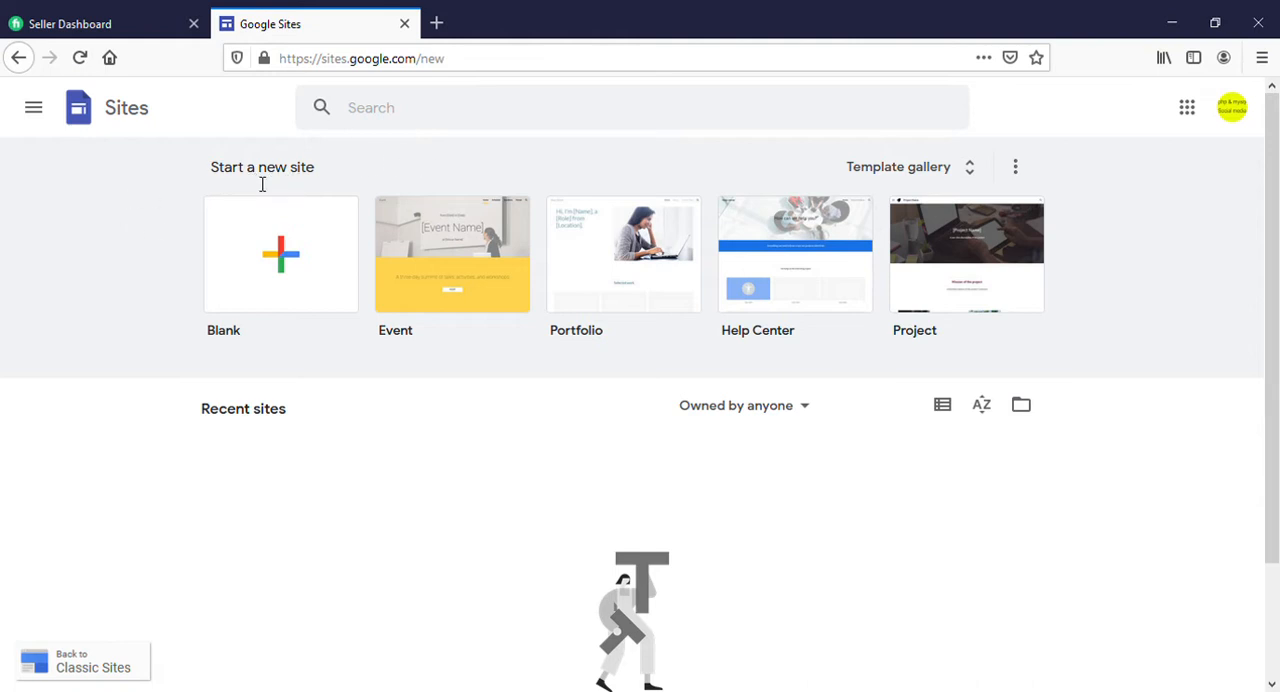
Create a blank site and enter the owner's username as the site name in the header
click(280, 254)
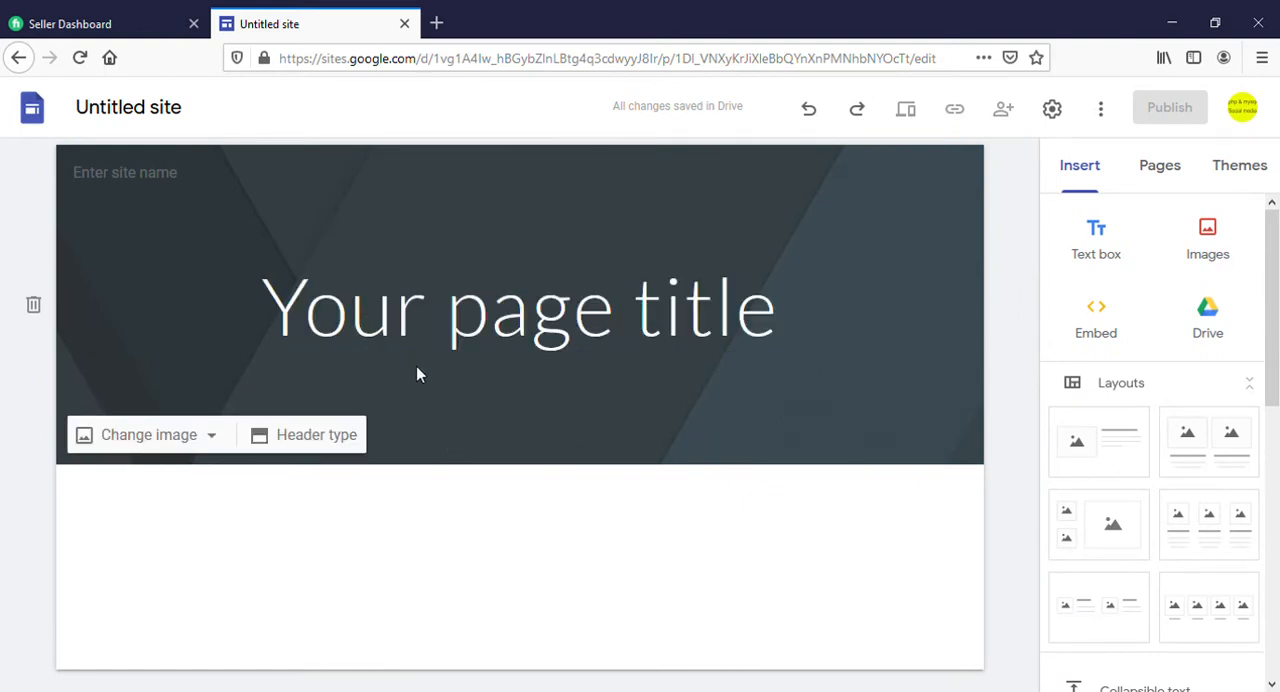
click(387, 345)
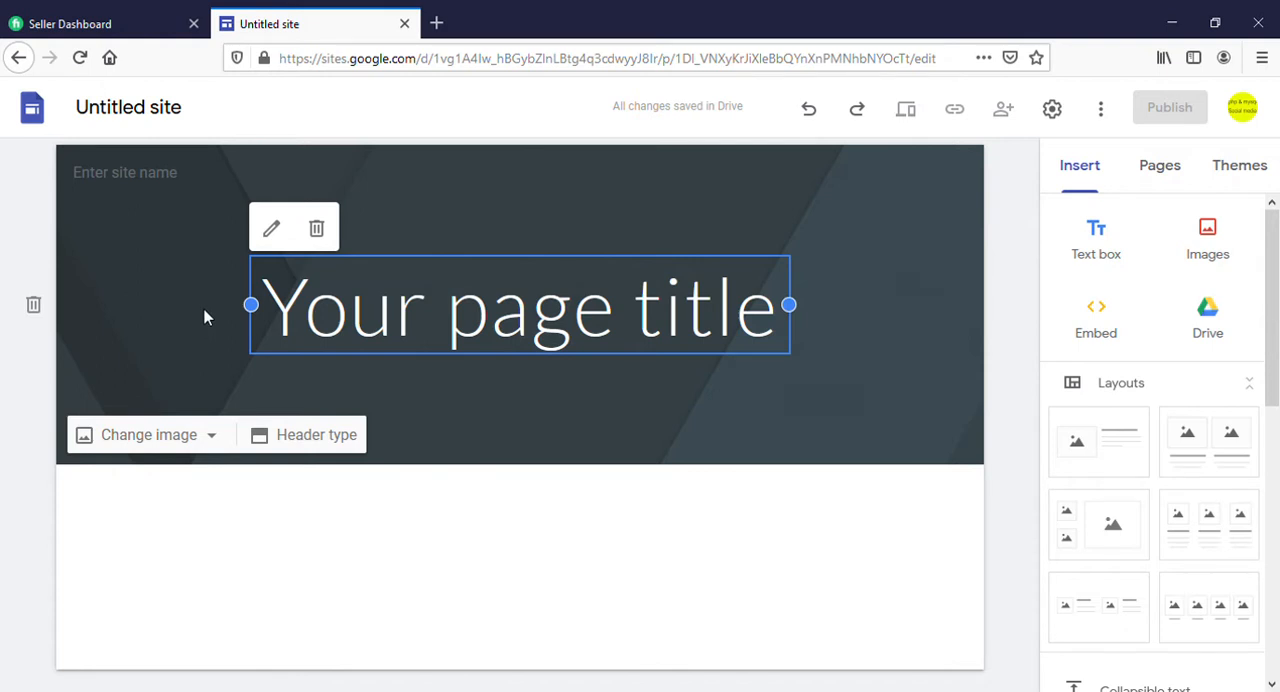
click(106, 176)
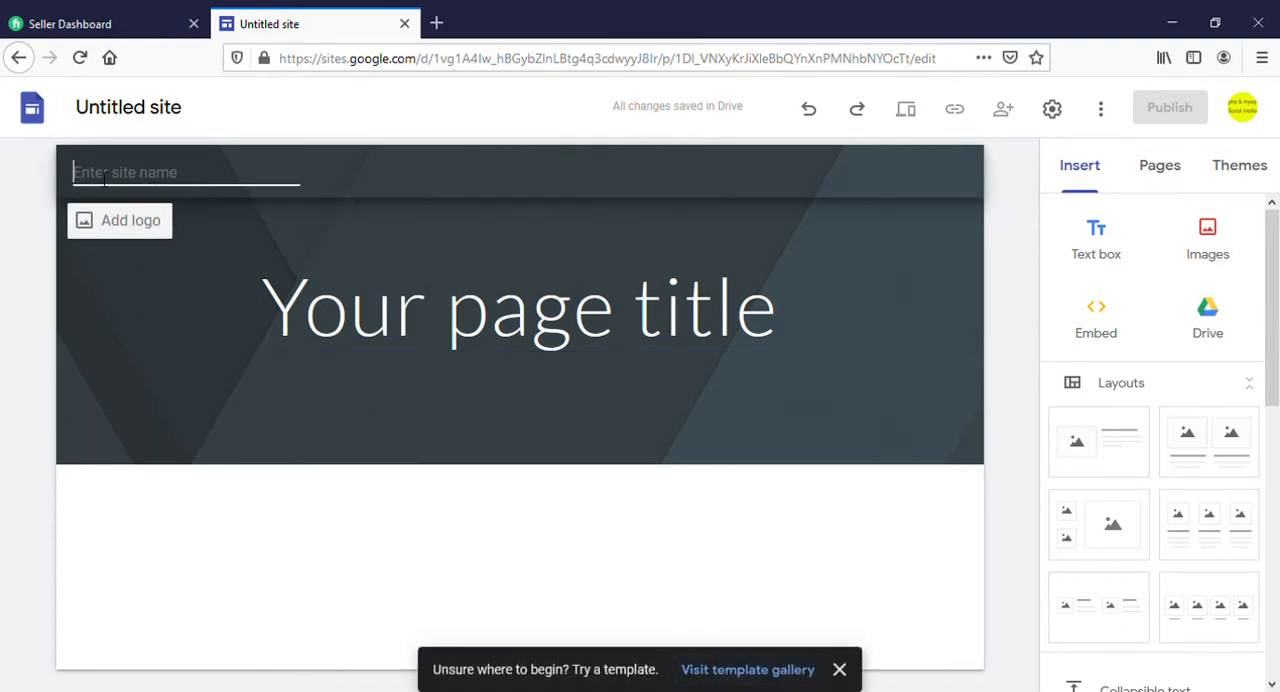
text(Shabbir07)
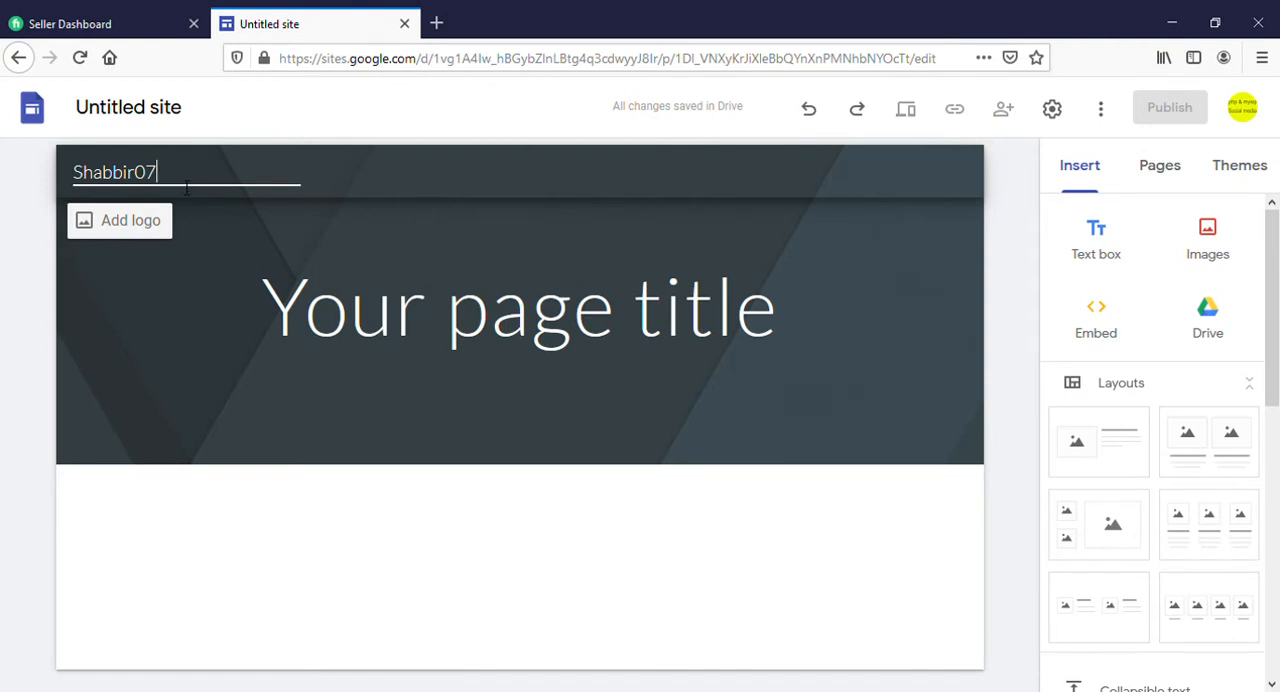
Set the site's navigation bar color to Black in the site settings
click(150, 228)
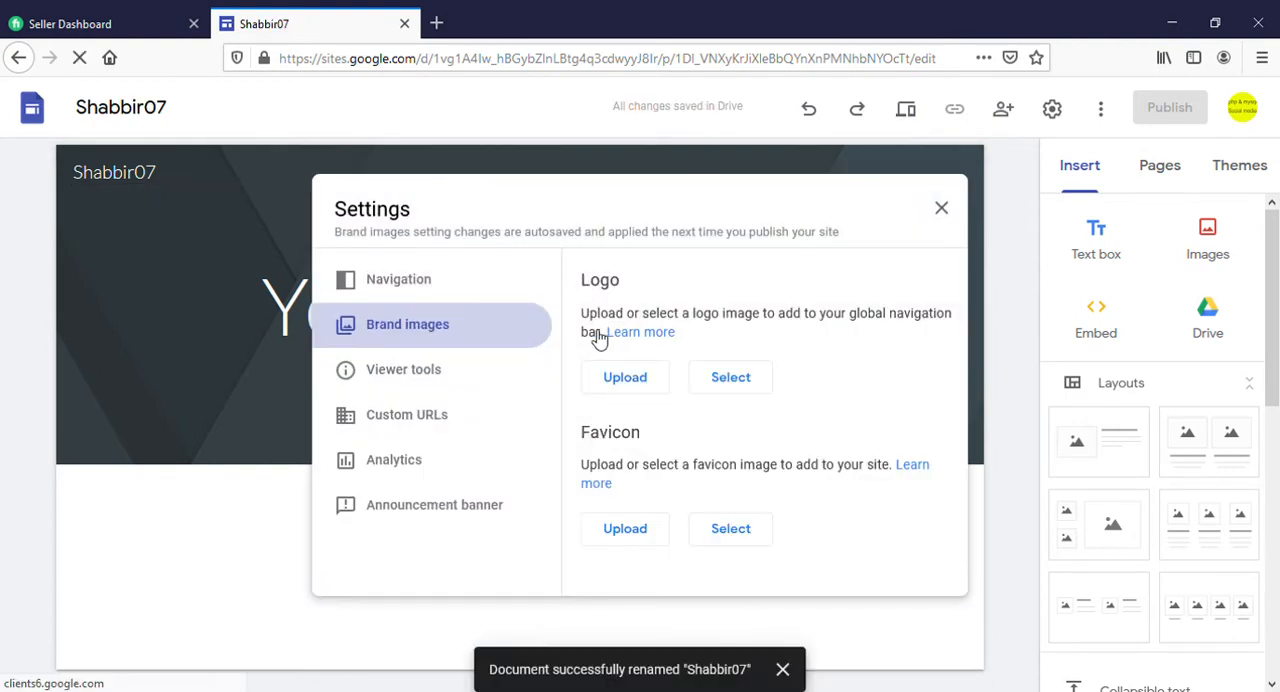
click(425, 285)
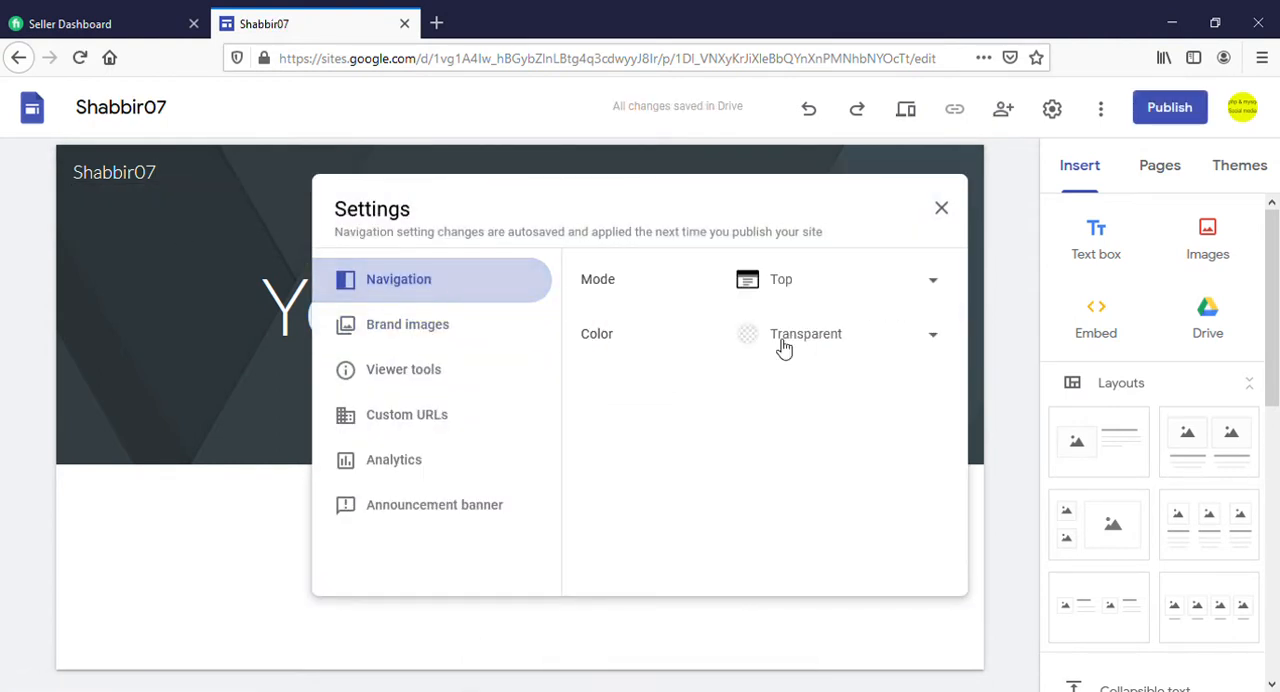
click(834, 340)
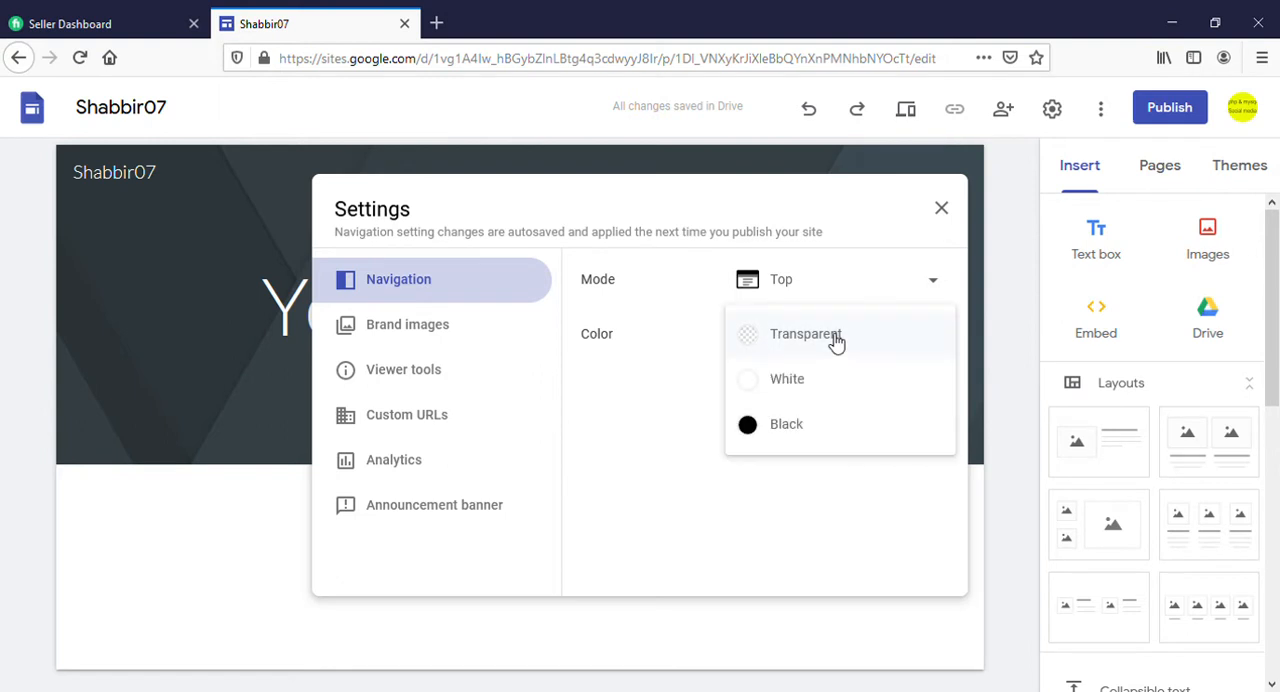
click(752, 425)
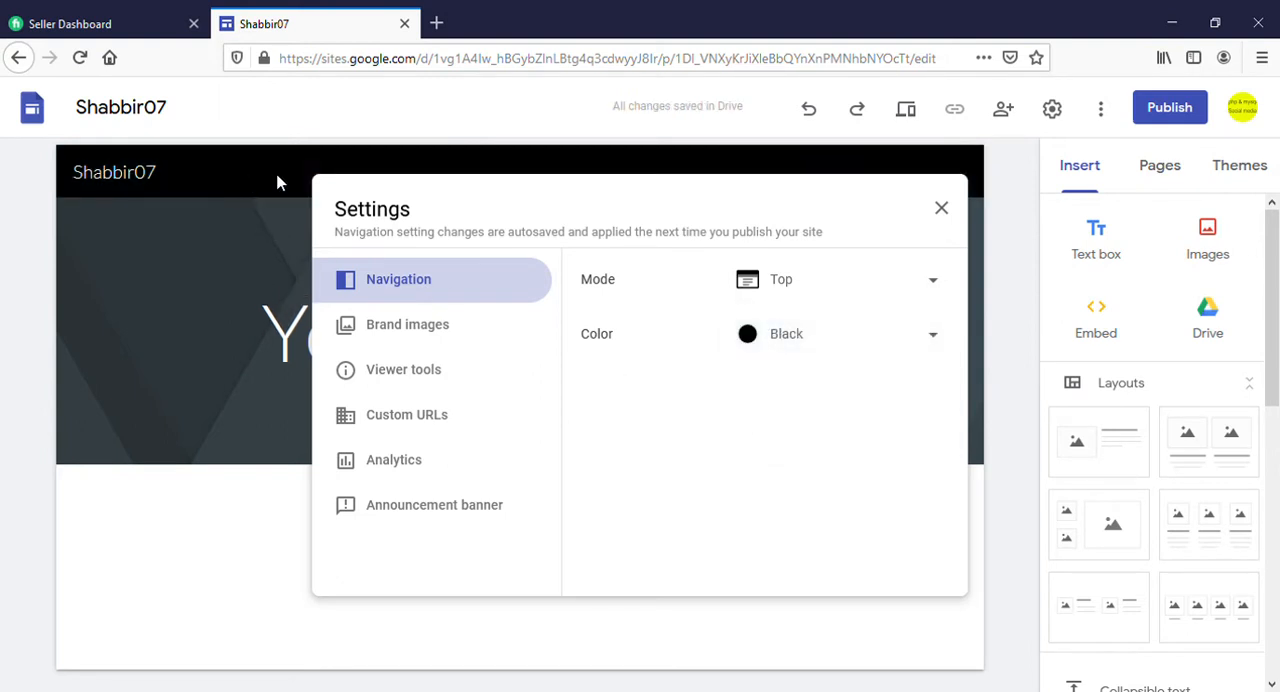
click(258, 237)
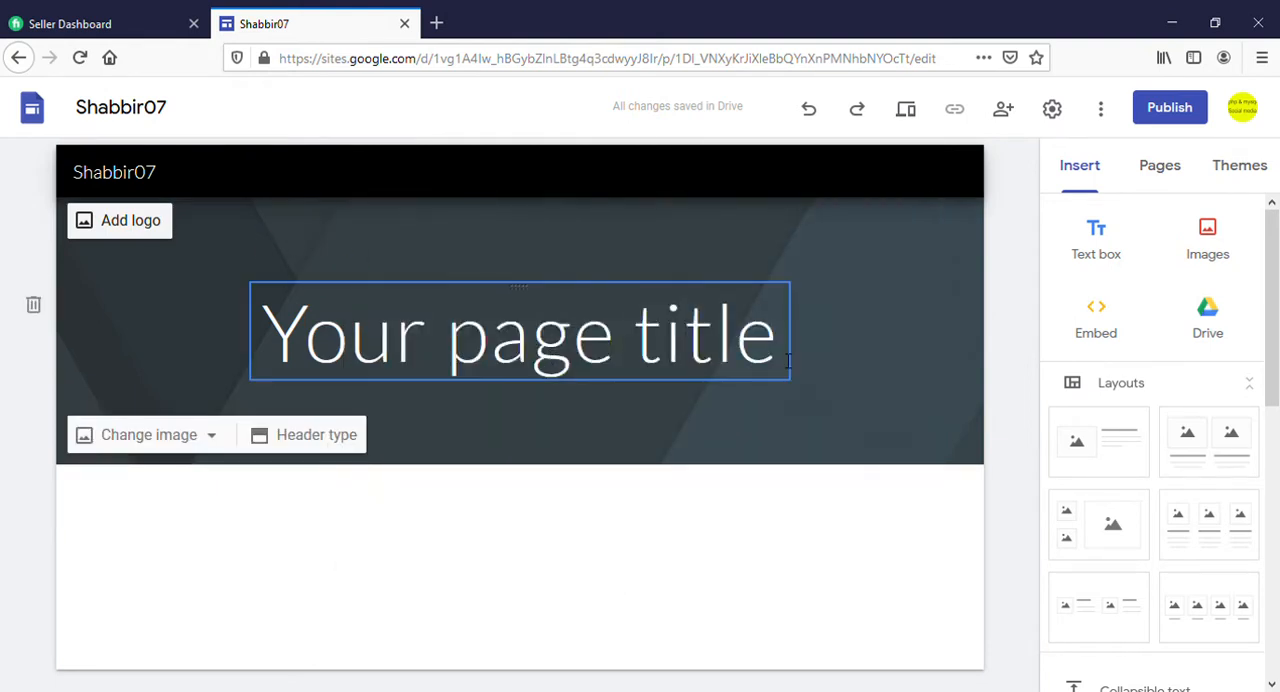
Replace the placeholder page title in the header with "Welcome To My Homepage"
drag(785, 351, 283, 357)
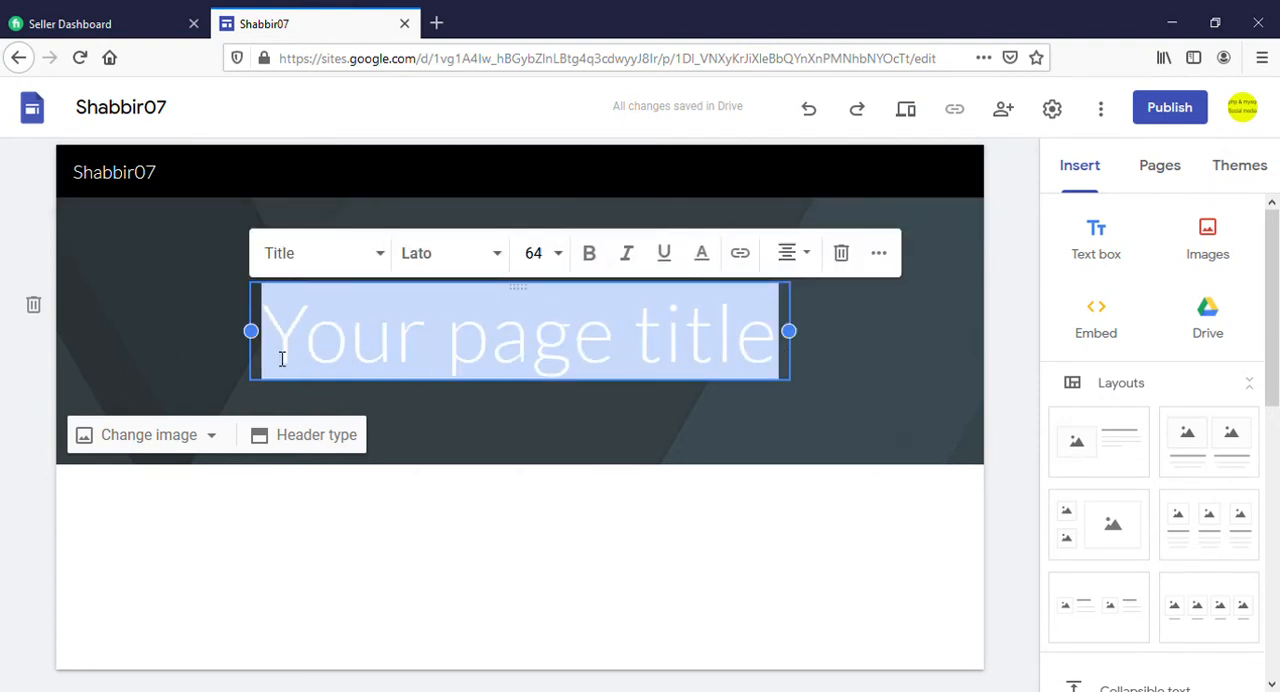
key(BackSpace)
text(Welcome)
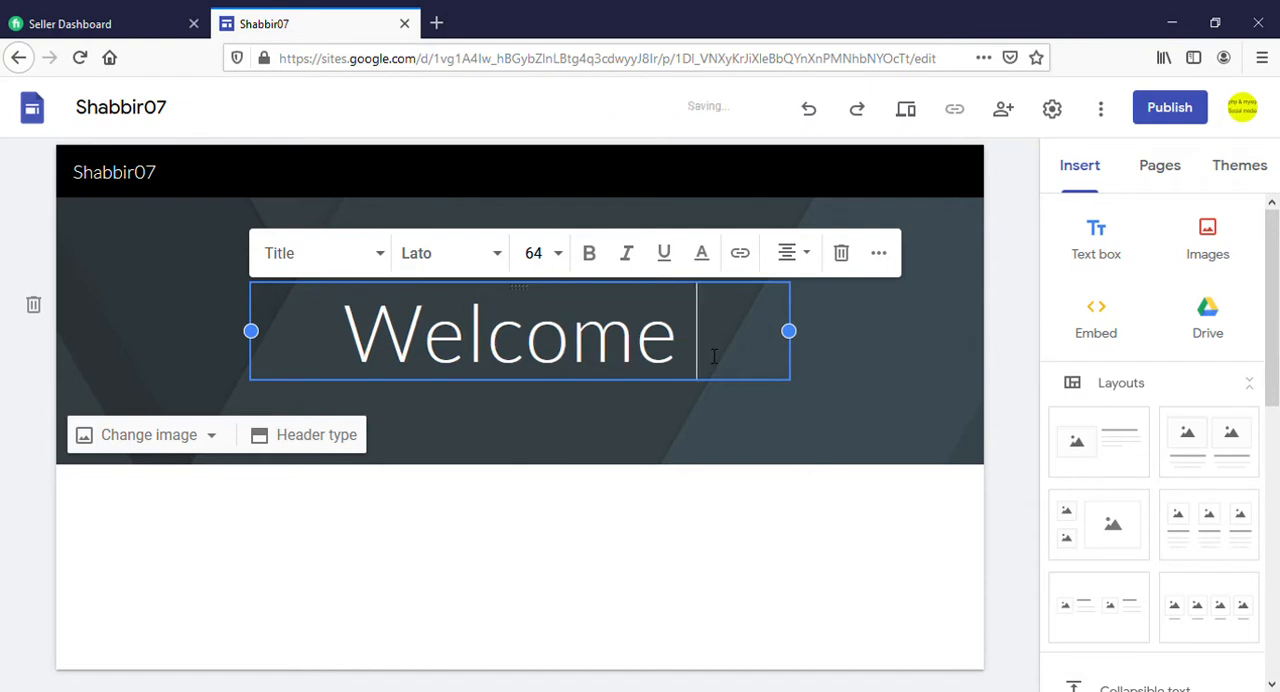
text( To )
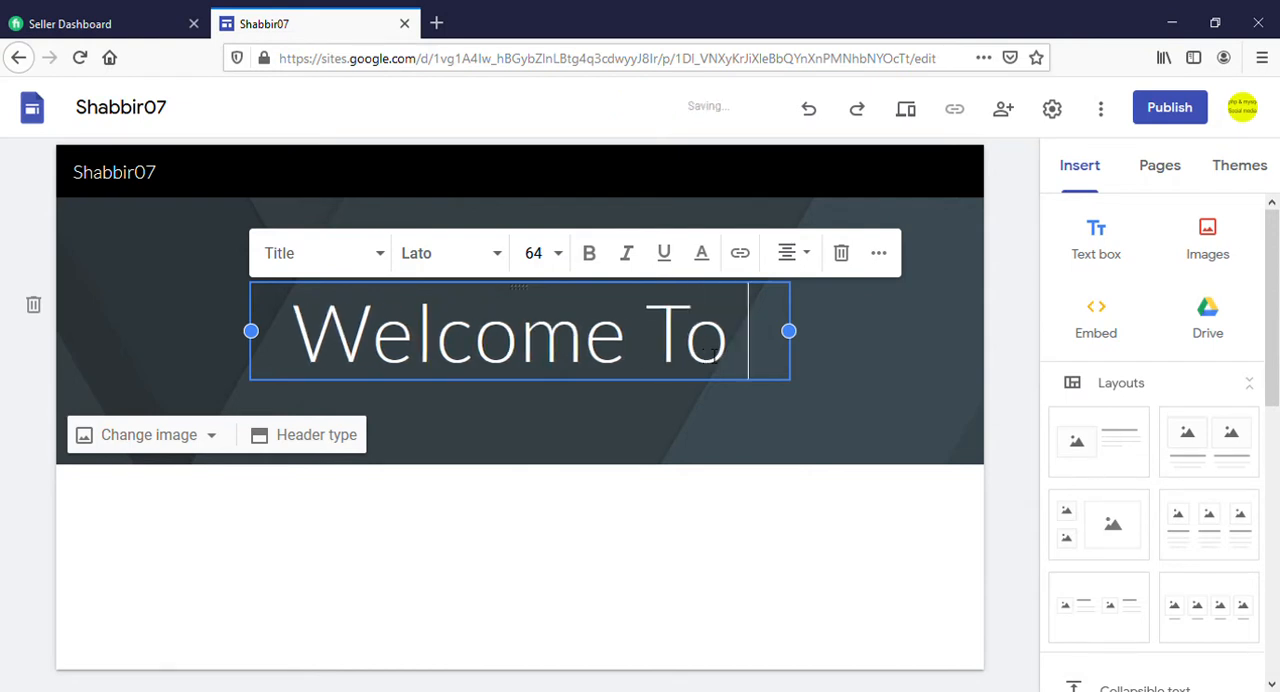
text(My )
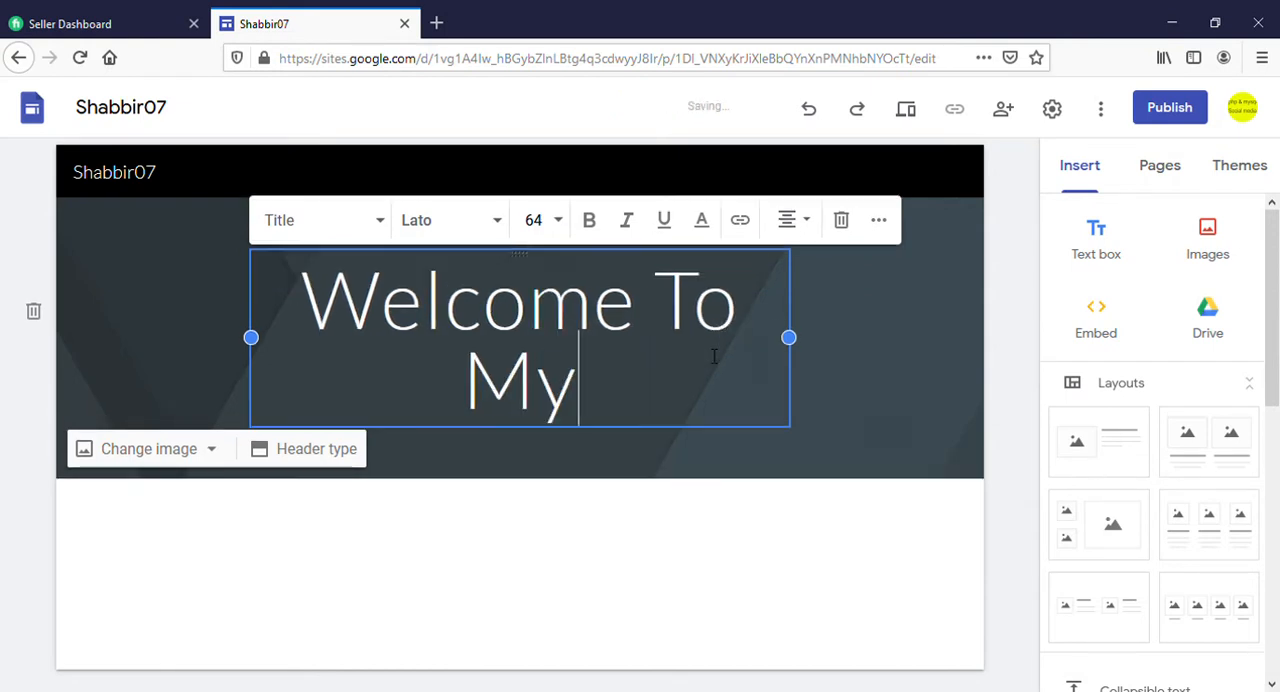
text(H)
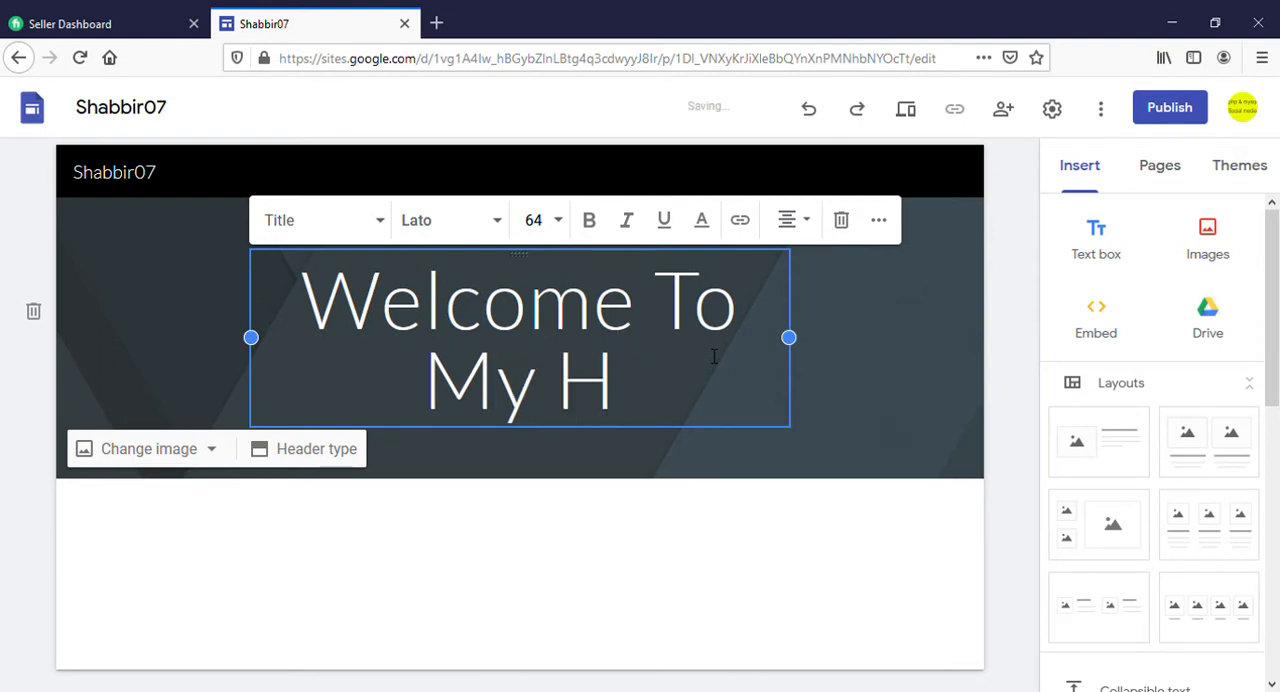
text(ome p)
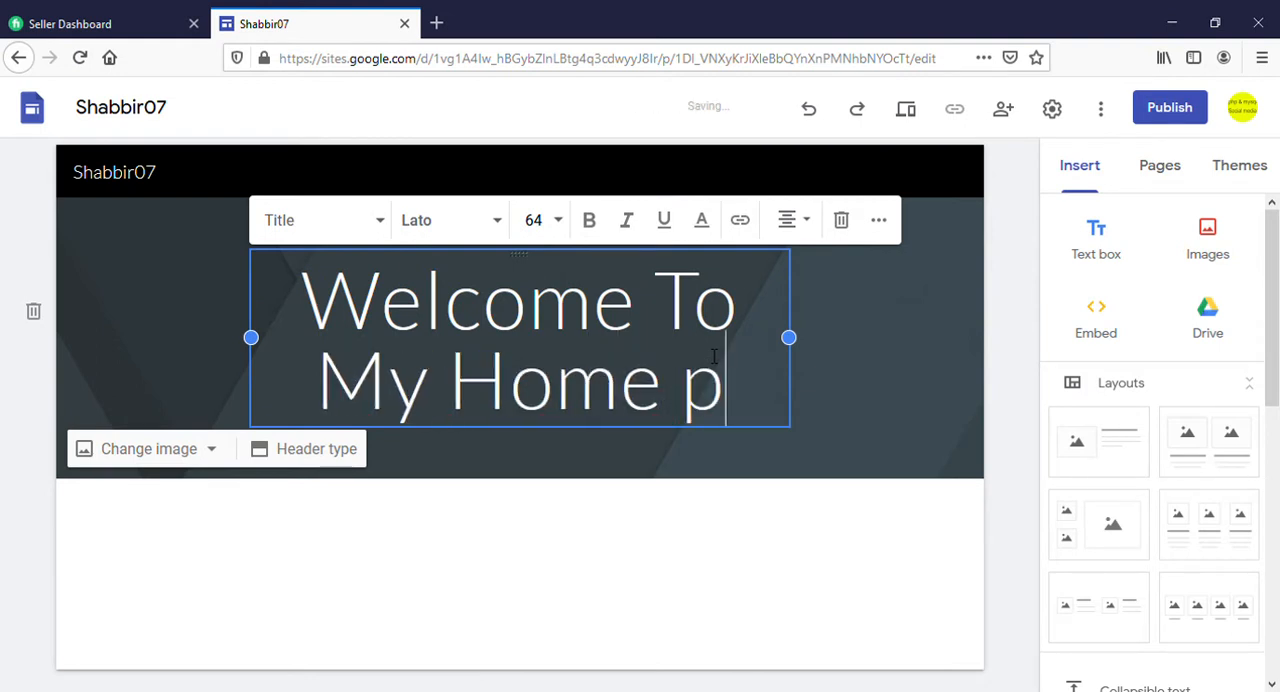
key(BackSpace)
key(BackSpace)
text(pa)
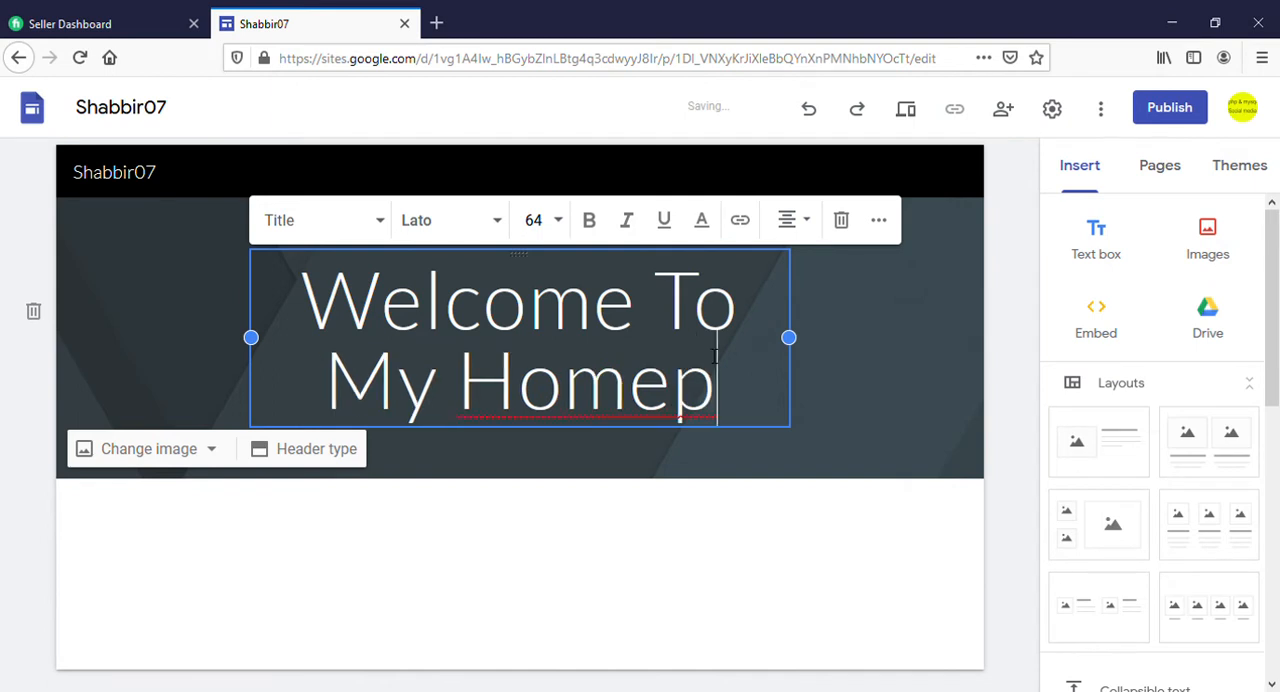
text(ge)
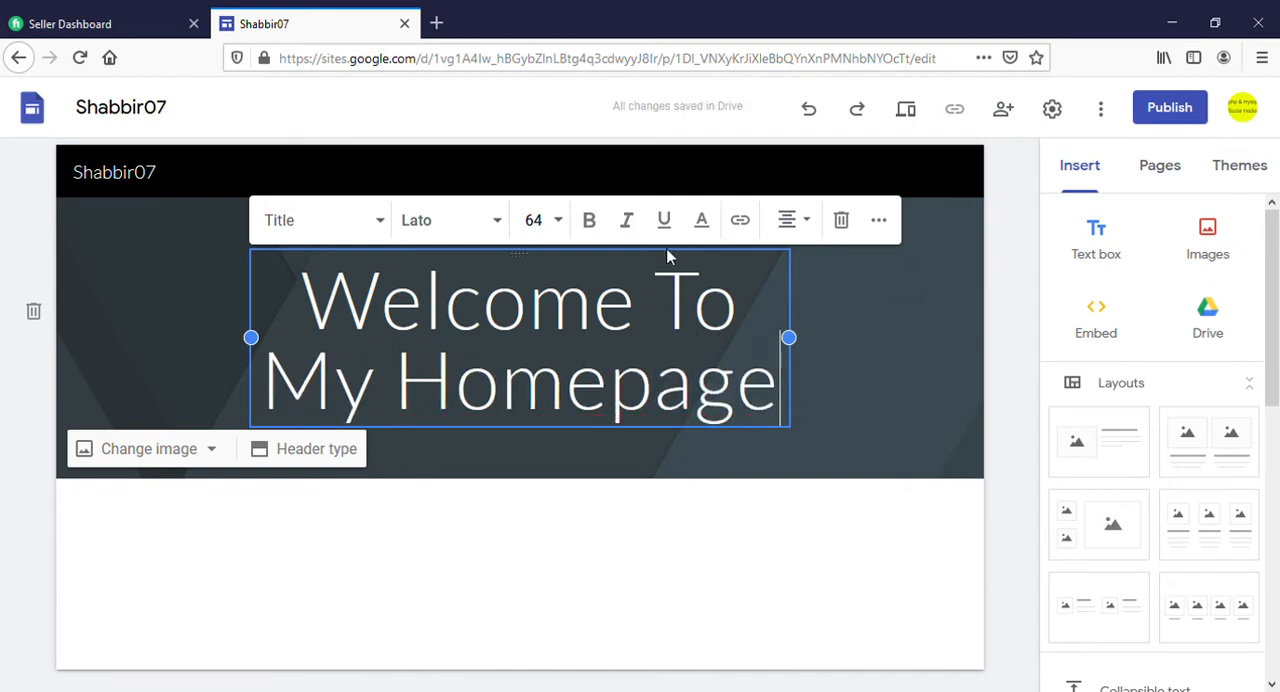
Apply the Heading text style to the welcome title in the header
click(385, 228)
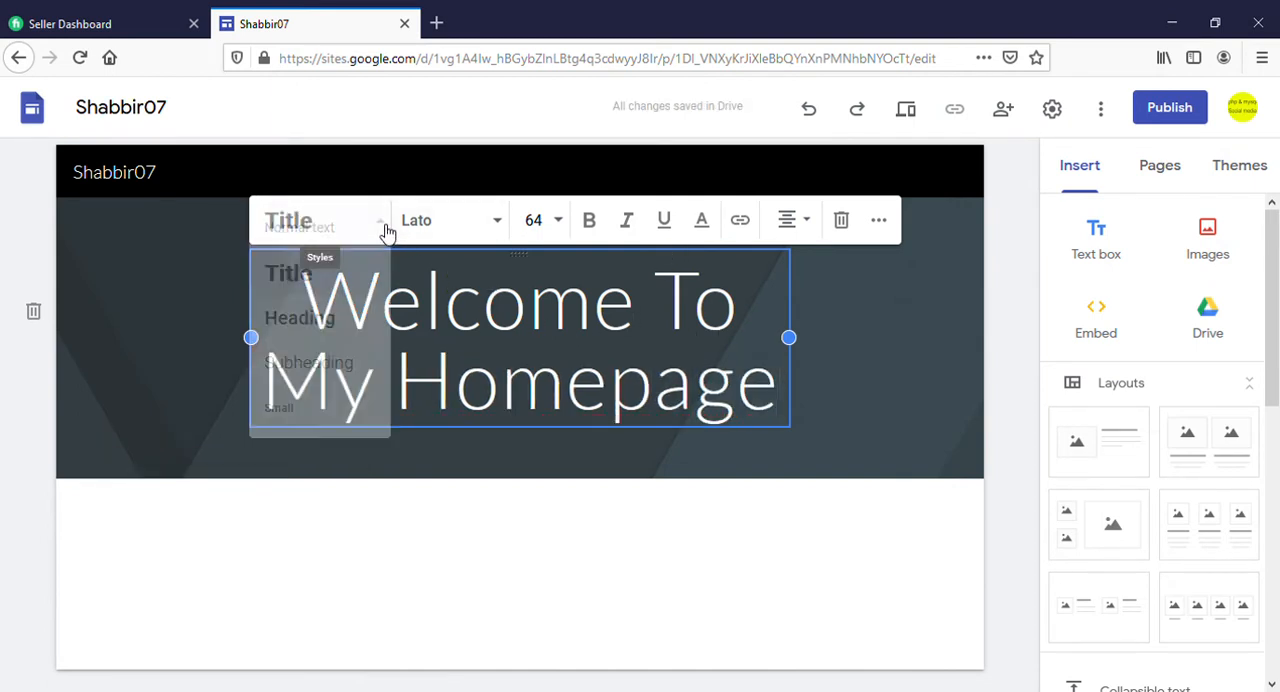
click(332, 320)
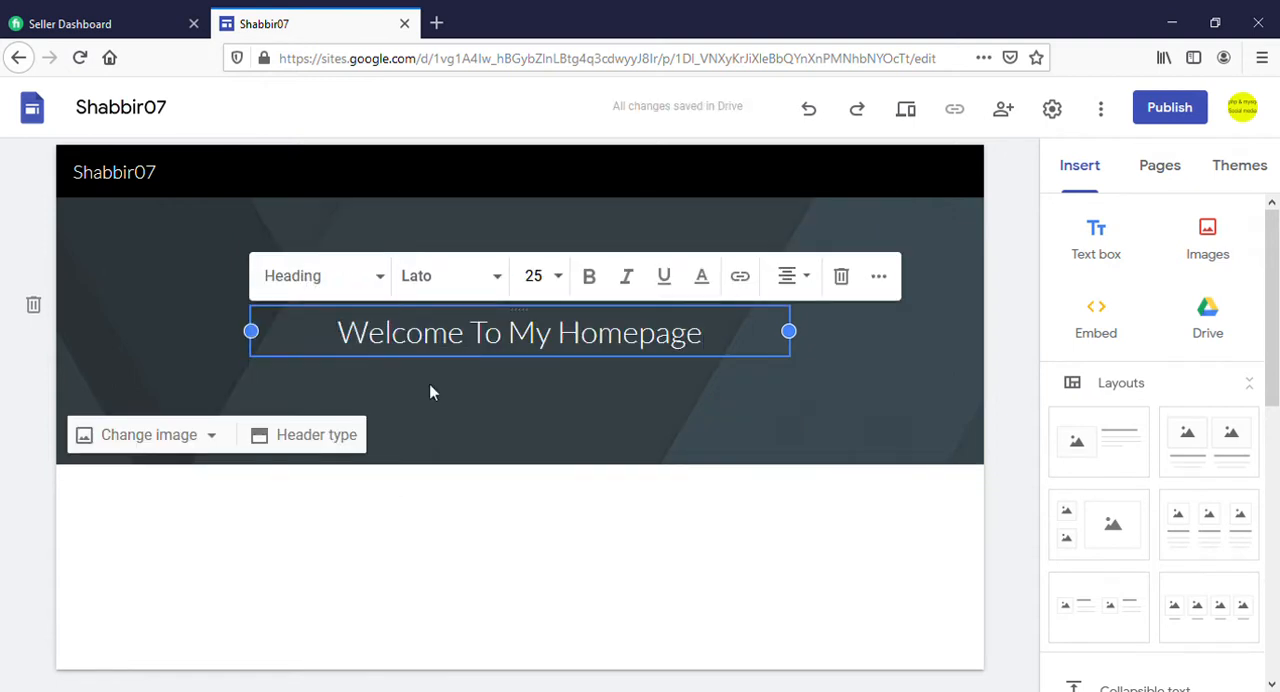
click(789, 276)
click(789, 333)
Make the whole "Welcome To My Homepage" title bold
drag(703, 350, 356, 343)
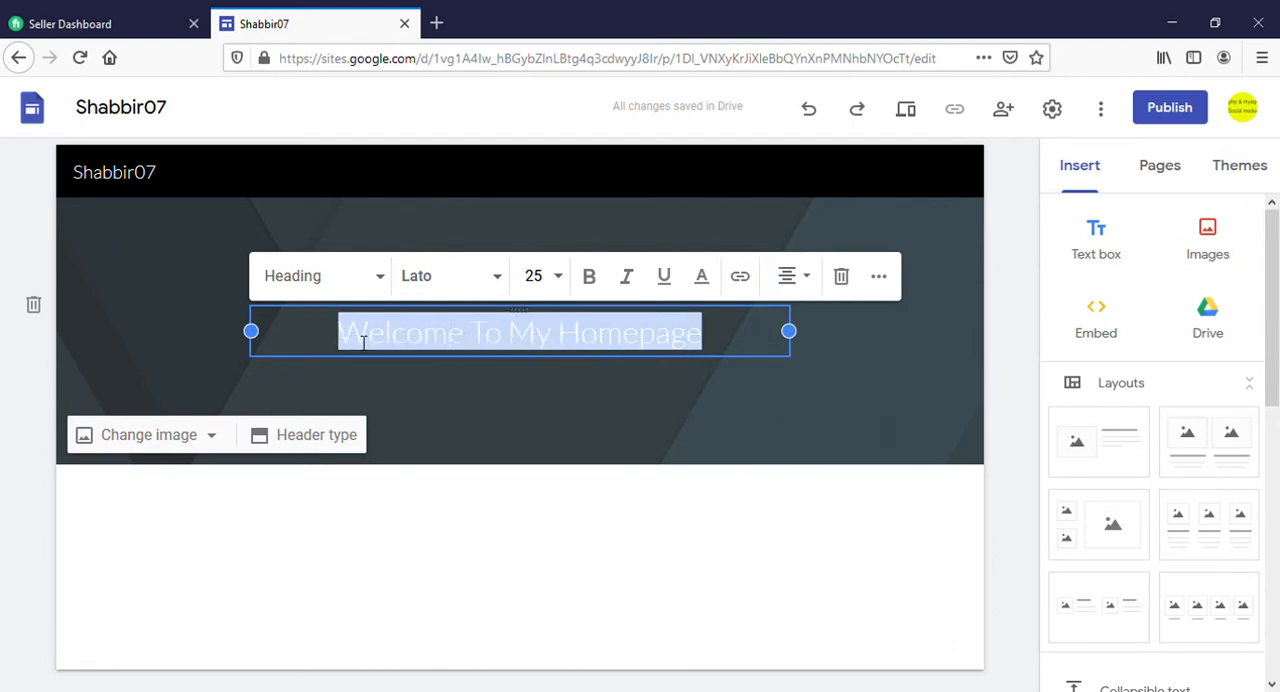
click(589, 276)
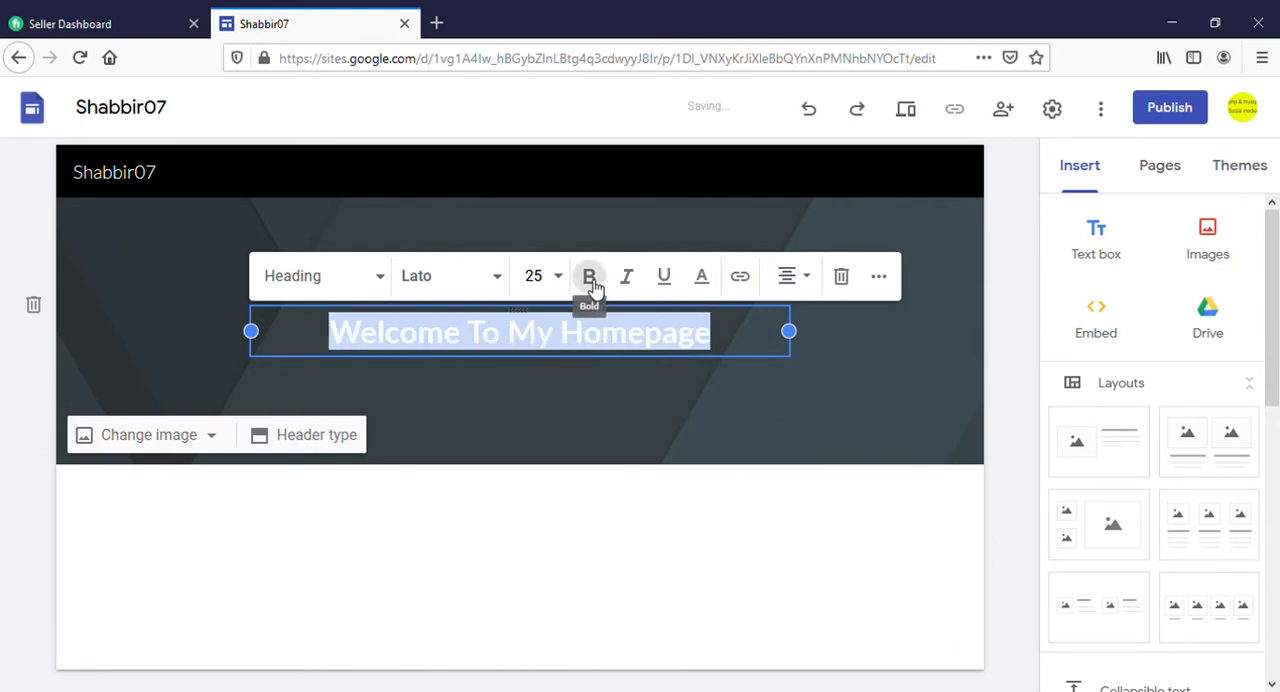
click(673, 393)
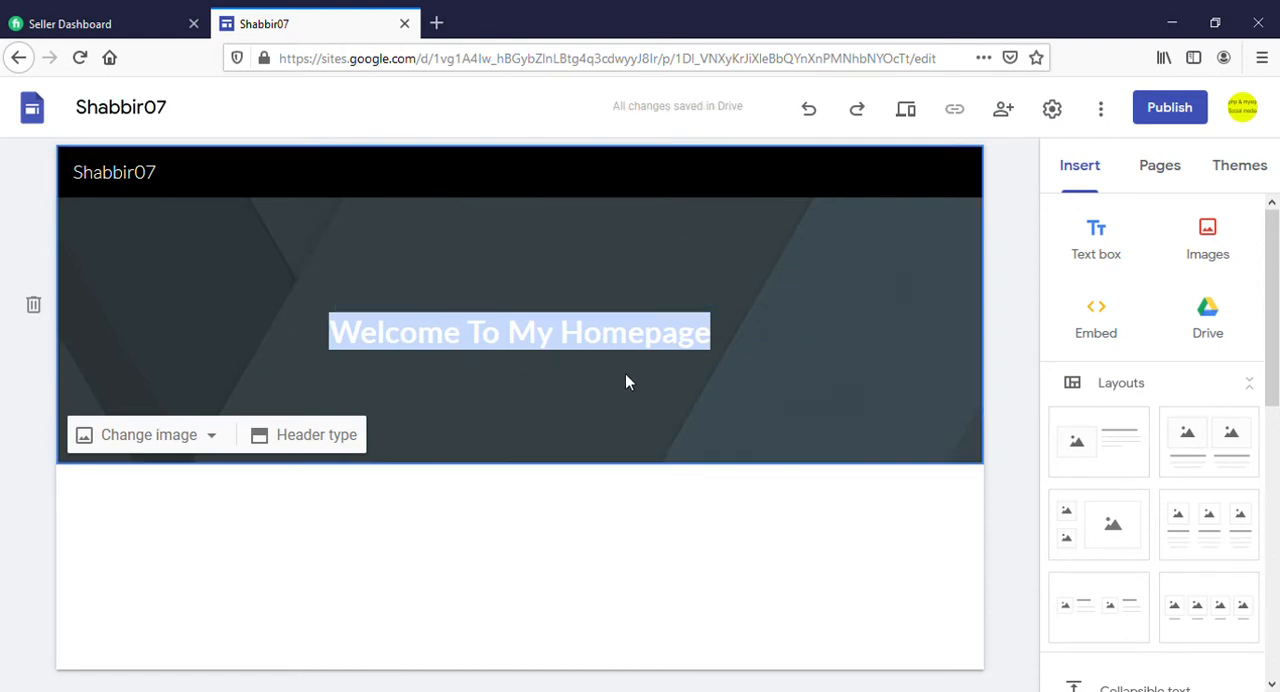
click(730, 340)
click(642, 402)
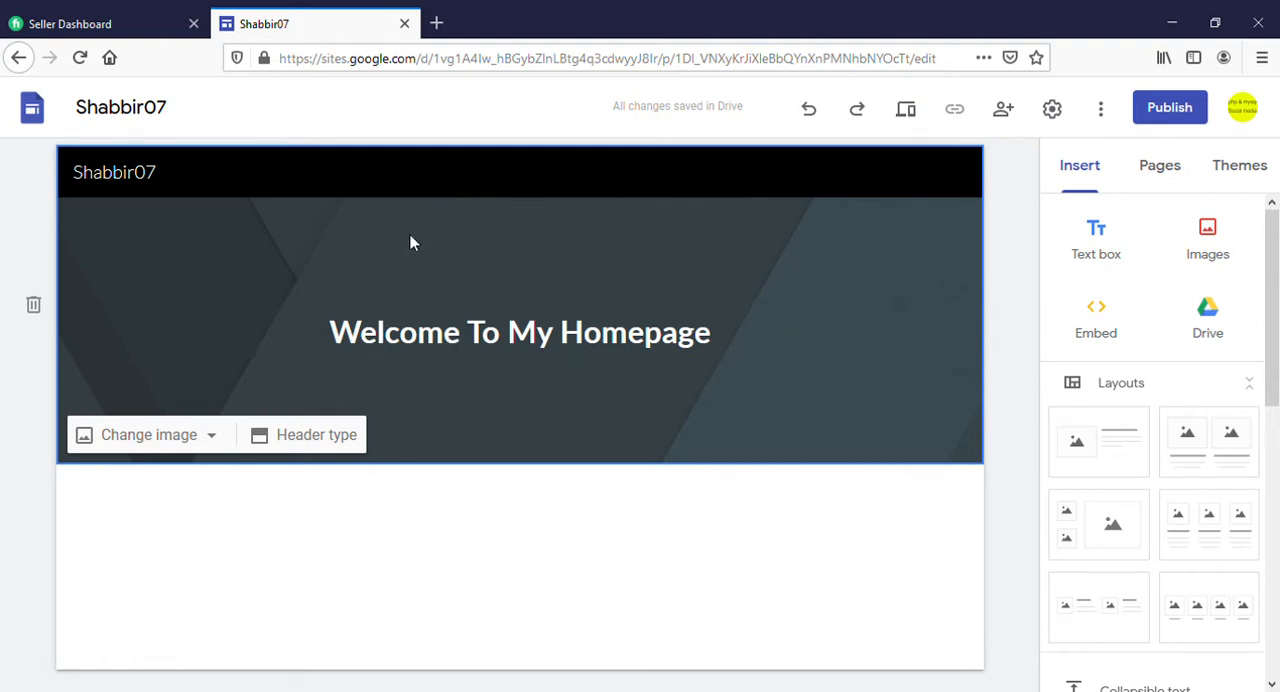
Set the header background to the typewriter keys picture from the image gallery
click(178, 443)
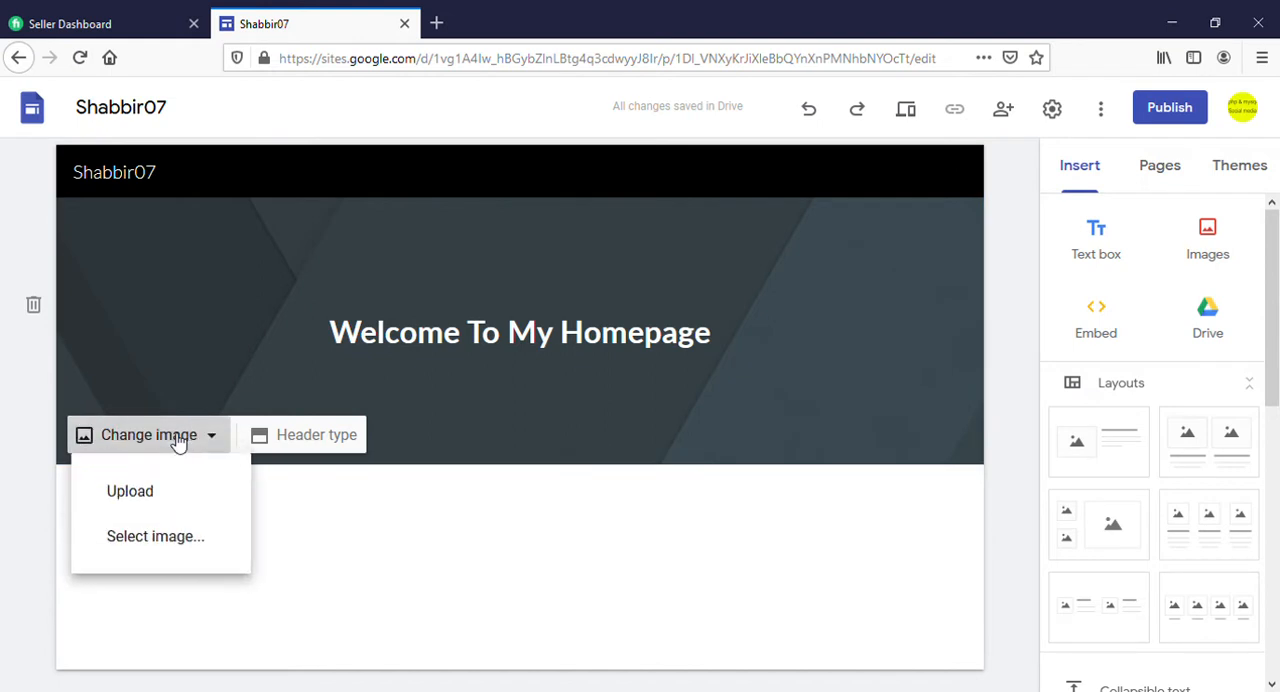
click(160, 545)
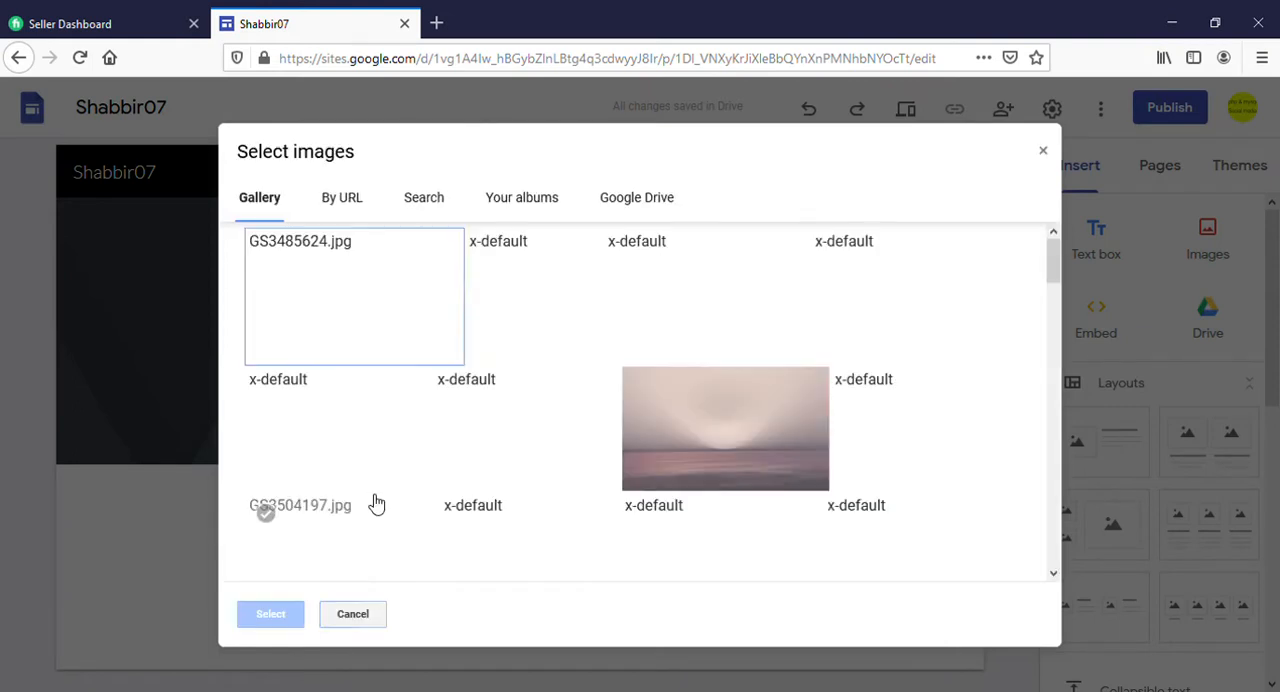
double_click(527, 428)
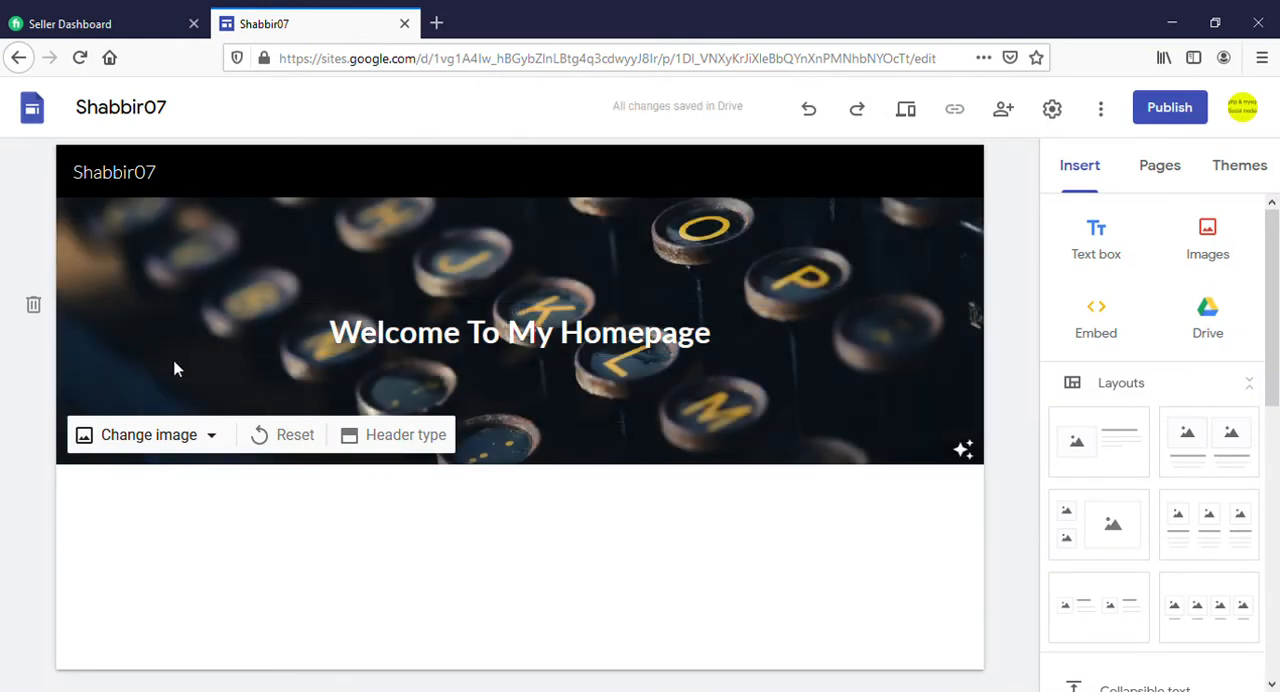
Change the header background to the gallery picture of a pale sun over the sea
click(156, 445)
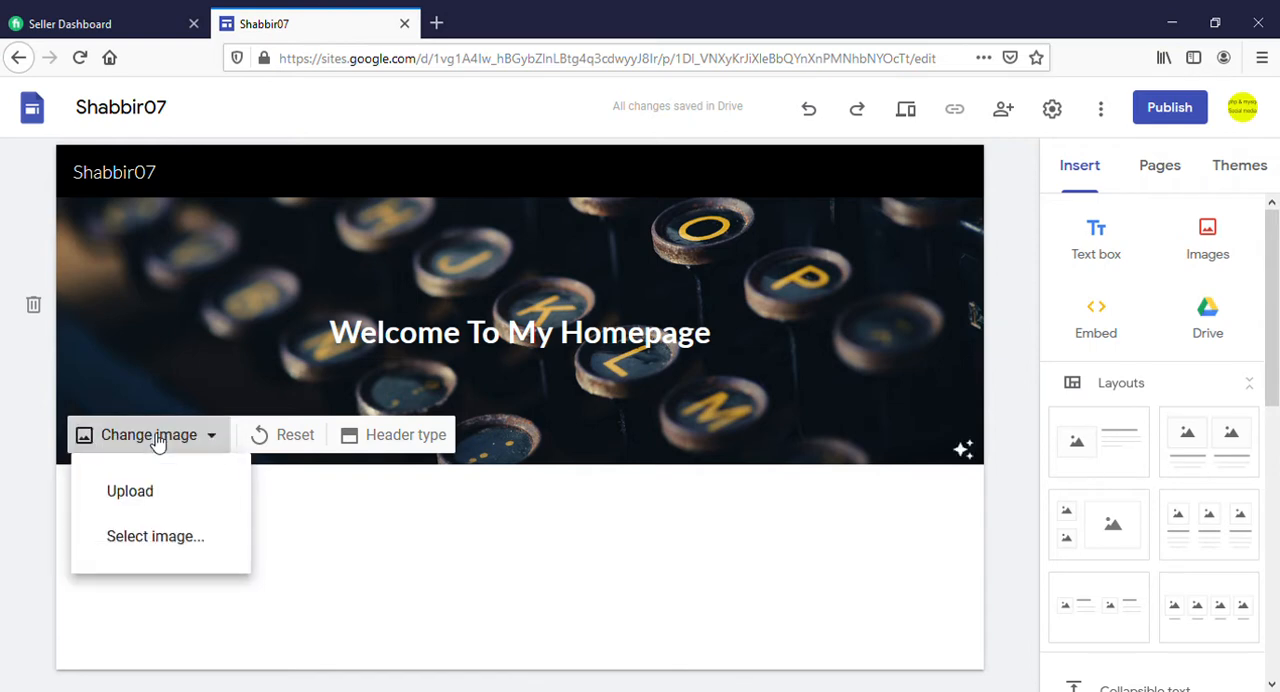
click(160, 540)
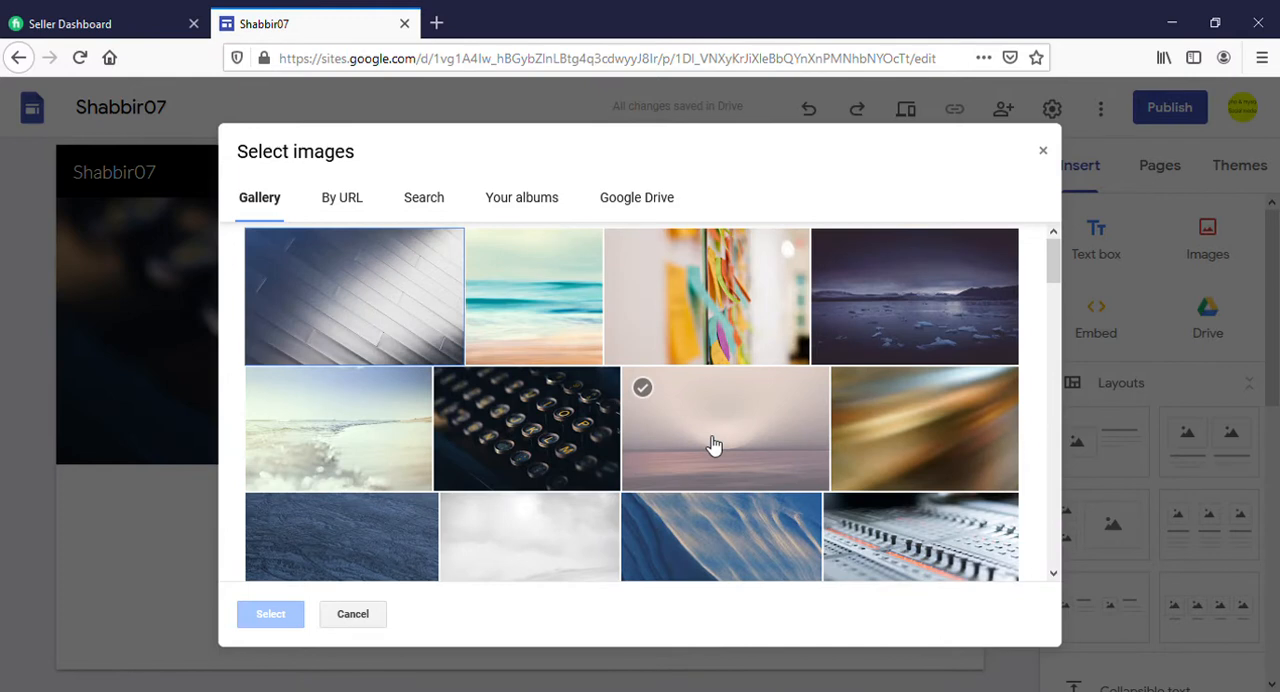
click(718, 448)
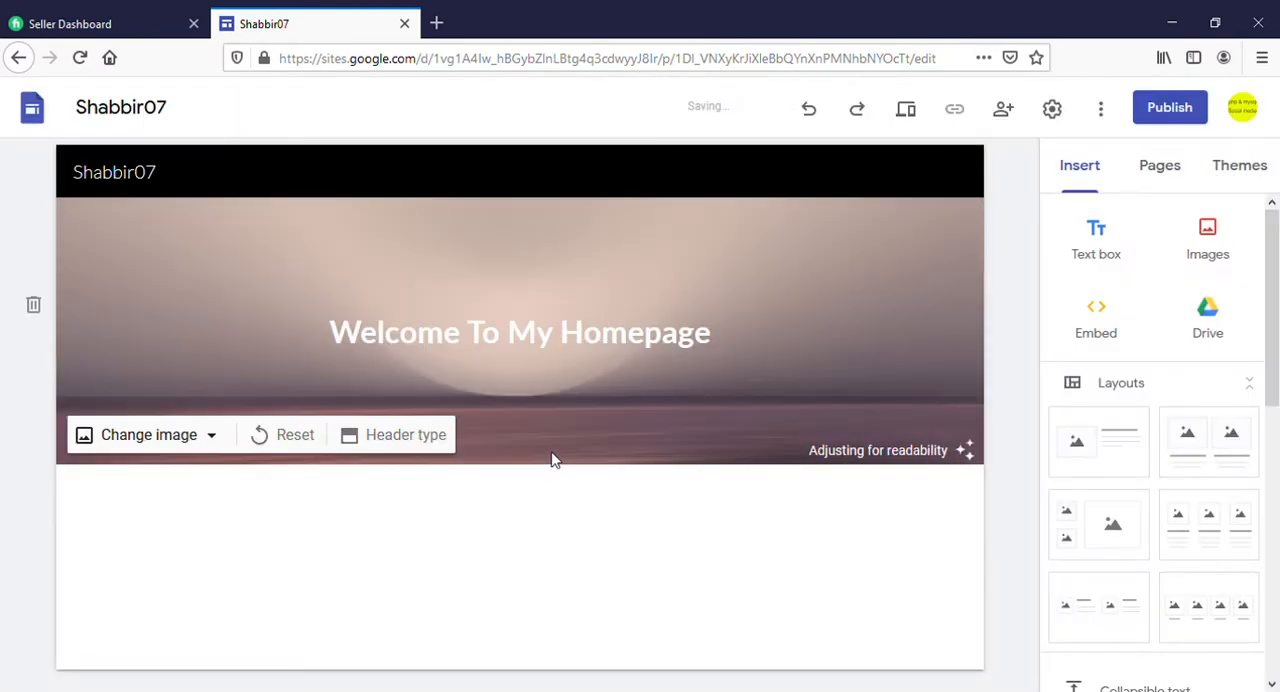
mouse_move(607, 386)
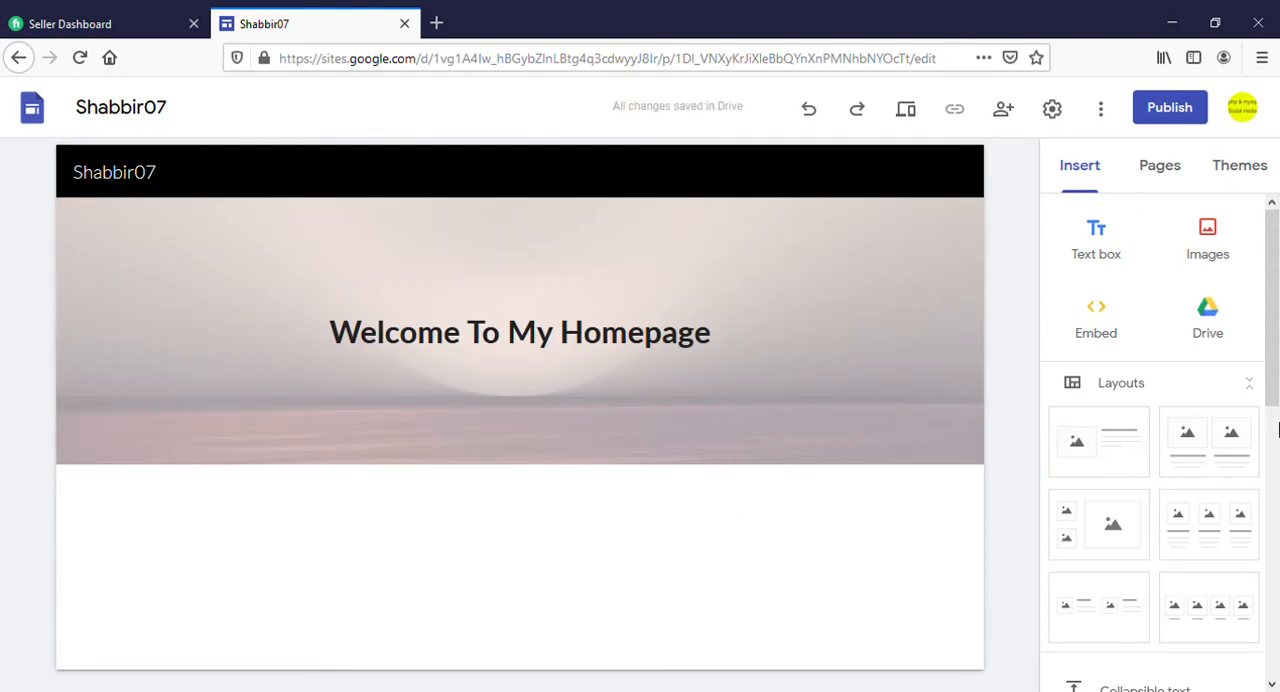
Add a new page named "About" to the site
click(1165, 168)
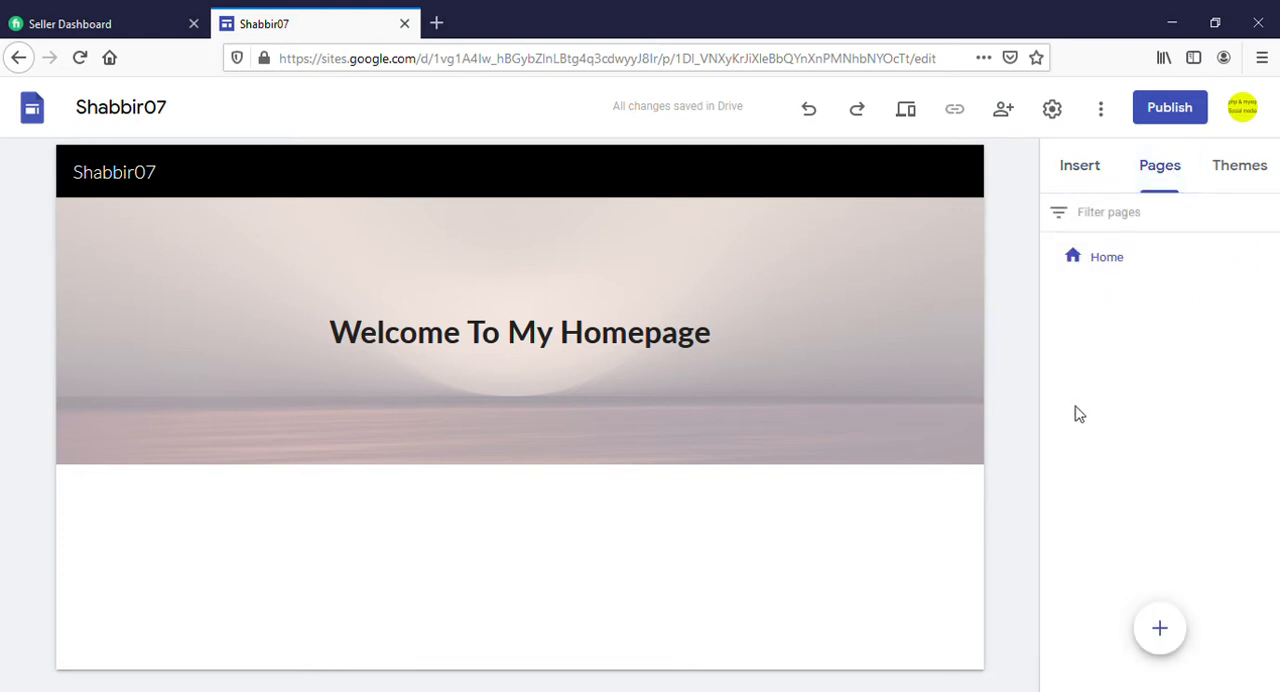
mouse_move(1168, 648)
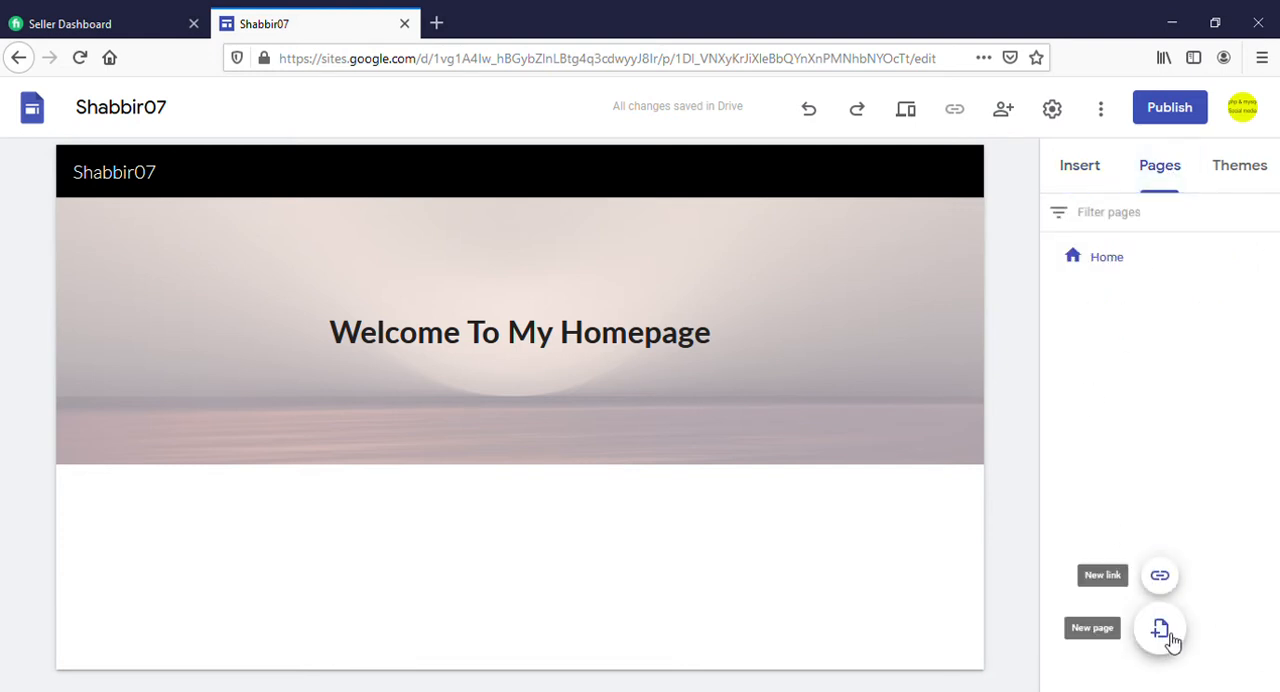
click(1165, 640)
text(About)
click(985, 403)
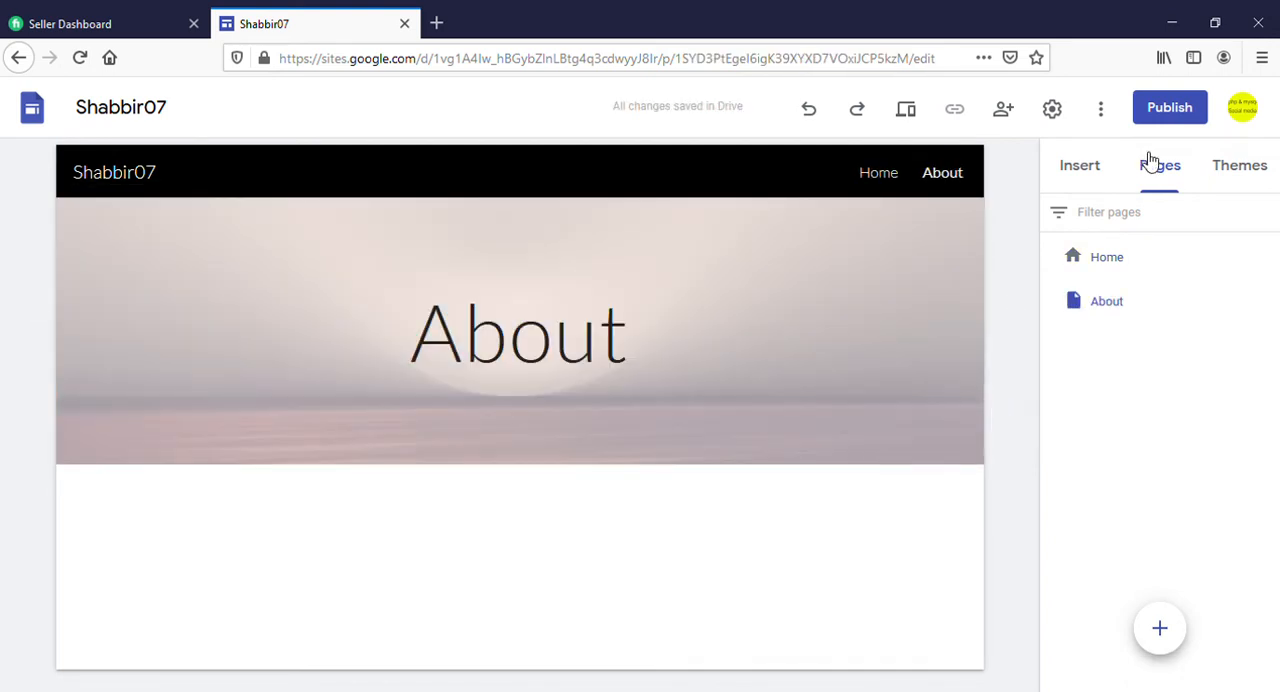
Add two new pages named "Services" and "Contact" to the site
click(1160, 628)
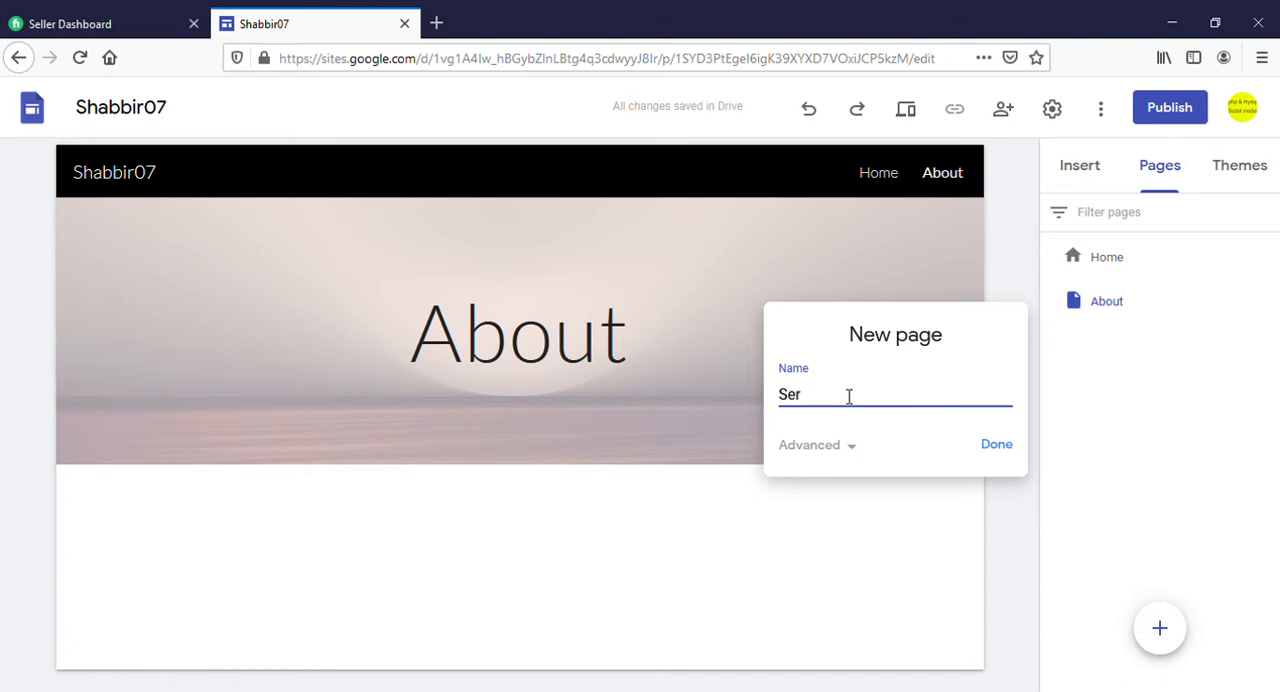
text(Services)
click(996, 446)
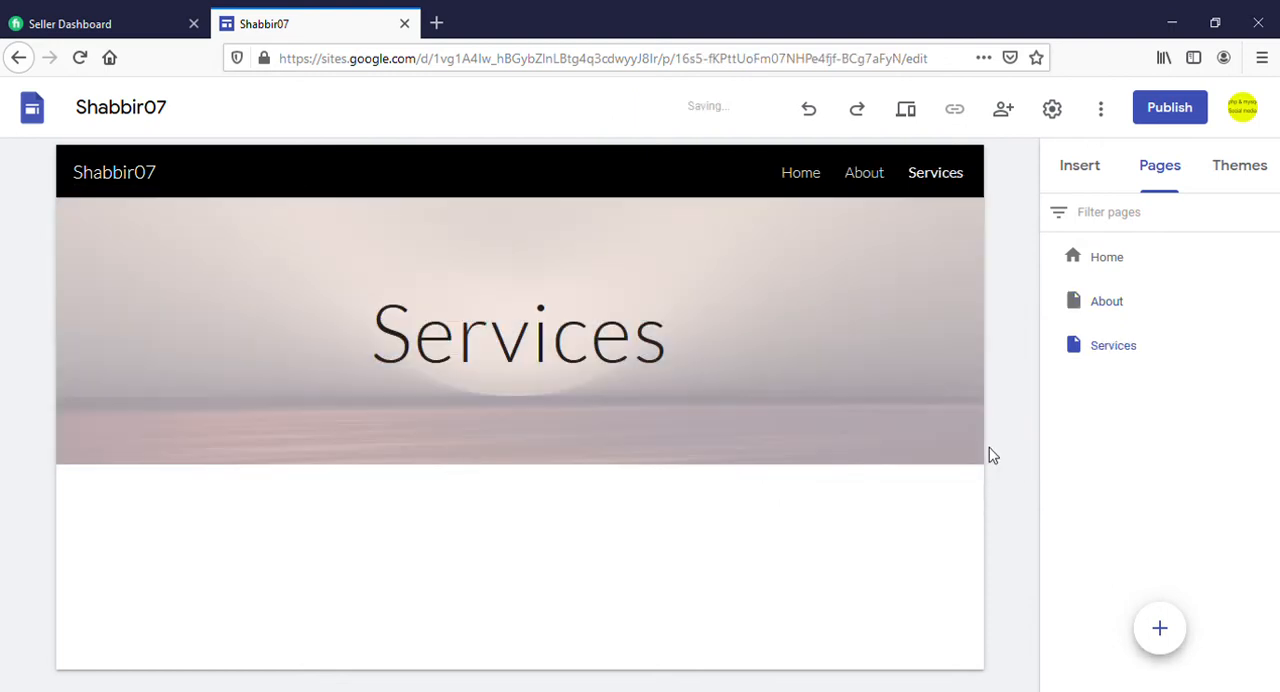
click(1160, 628)
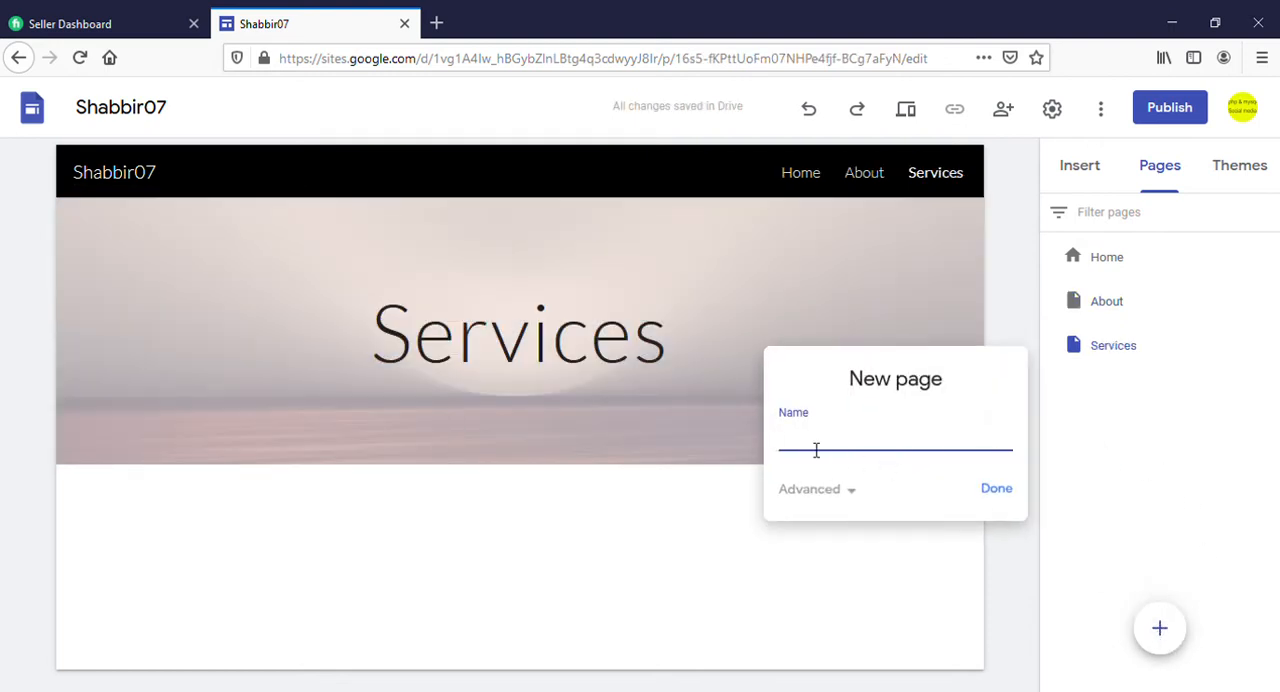
text(Contact)
click(996, 490)
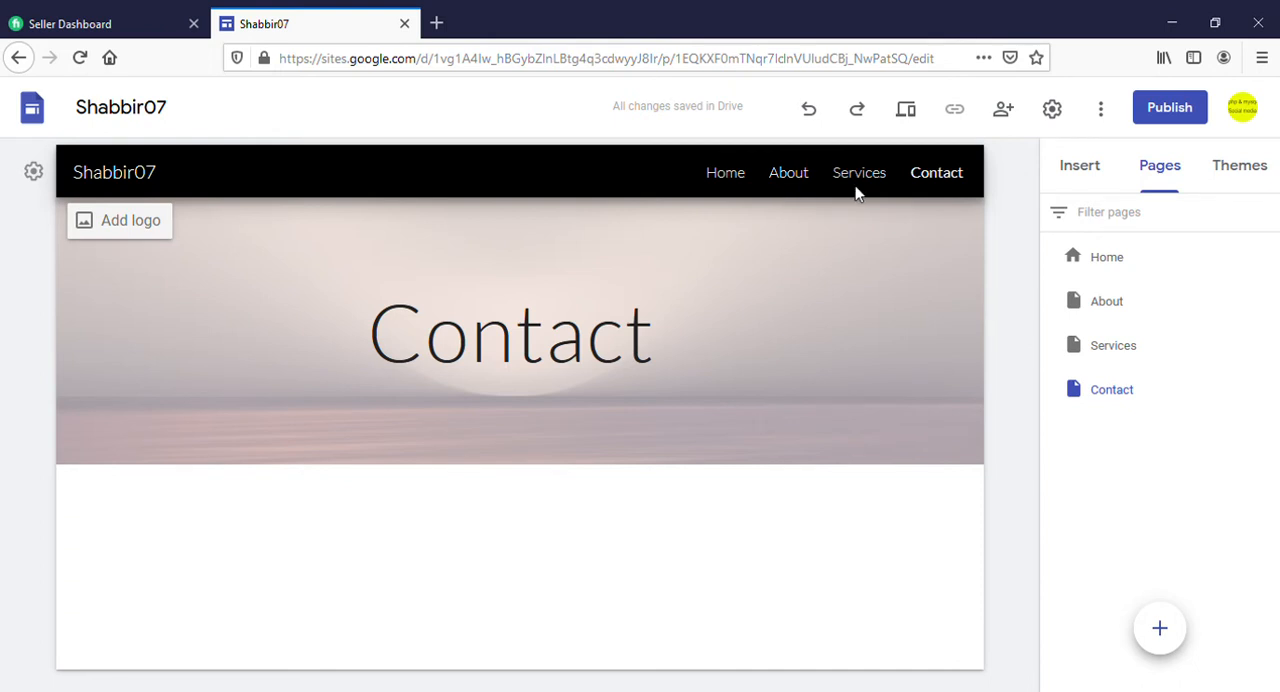
View the Home, About, Services and Contact pages in turn through the site's navigation
click(735, 177)
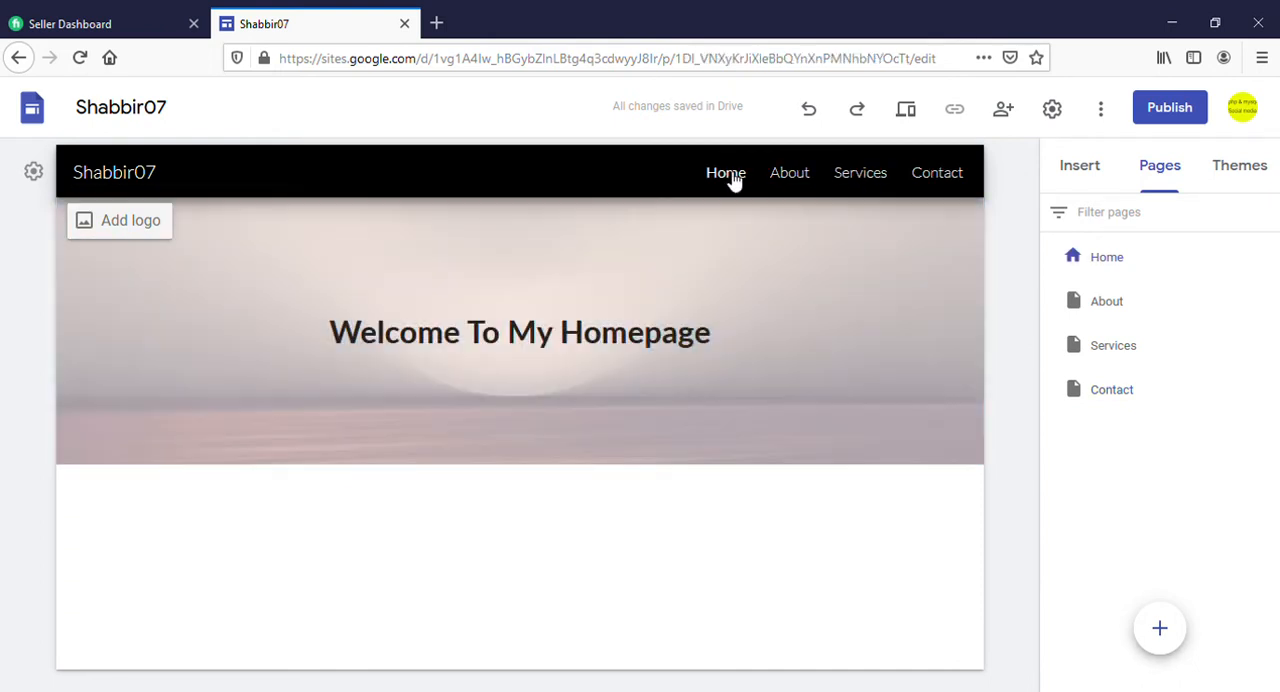
click(789, 178)
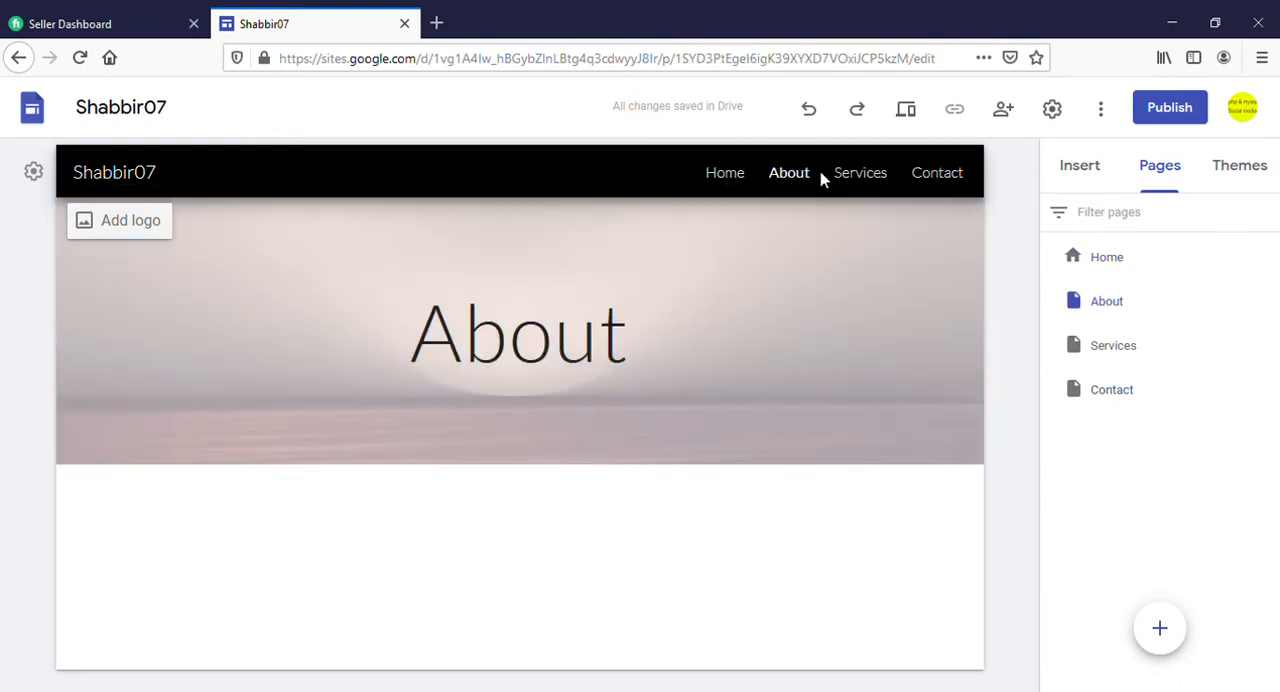
click(858, 176)
click(957, 178)
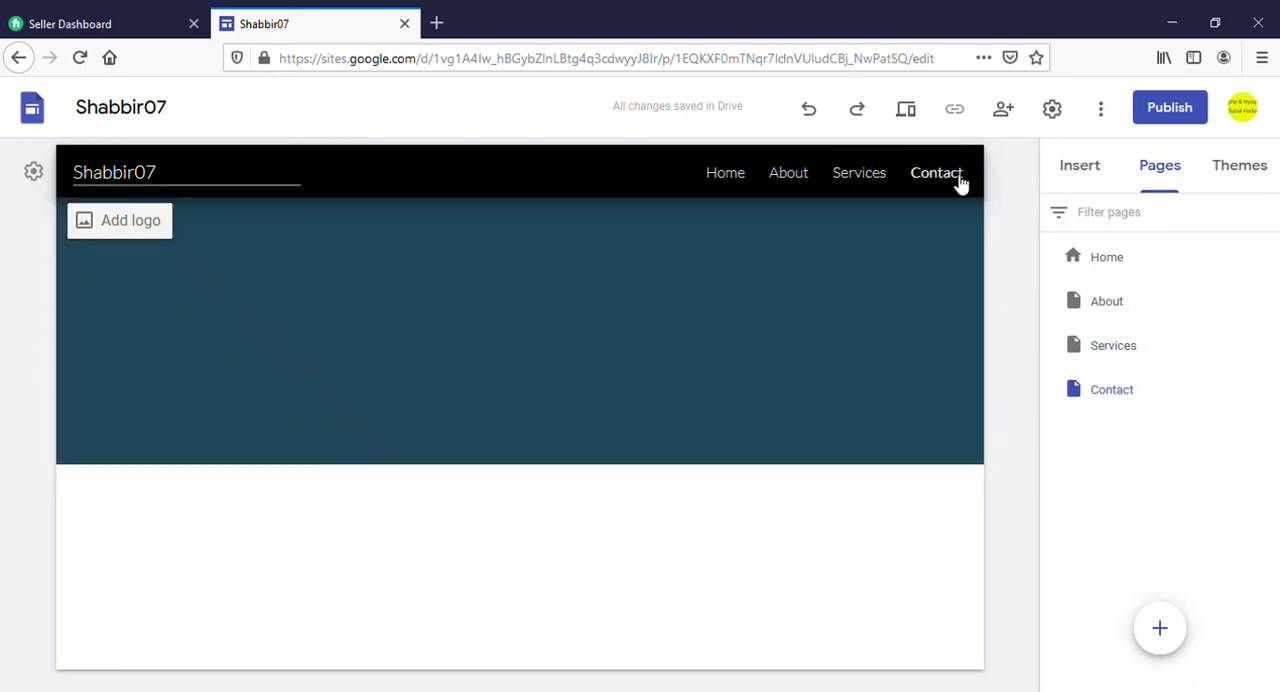
Add two subpages named "Page 1" and "Page 2" under the Services page
click(862, 178)
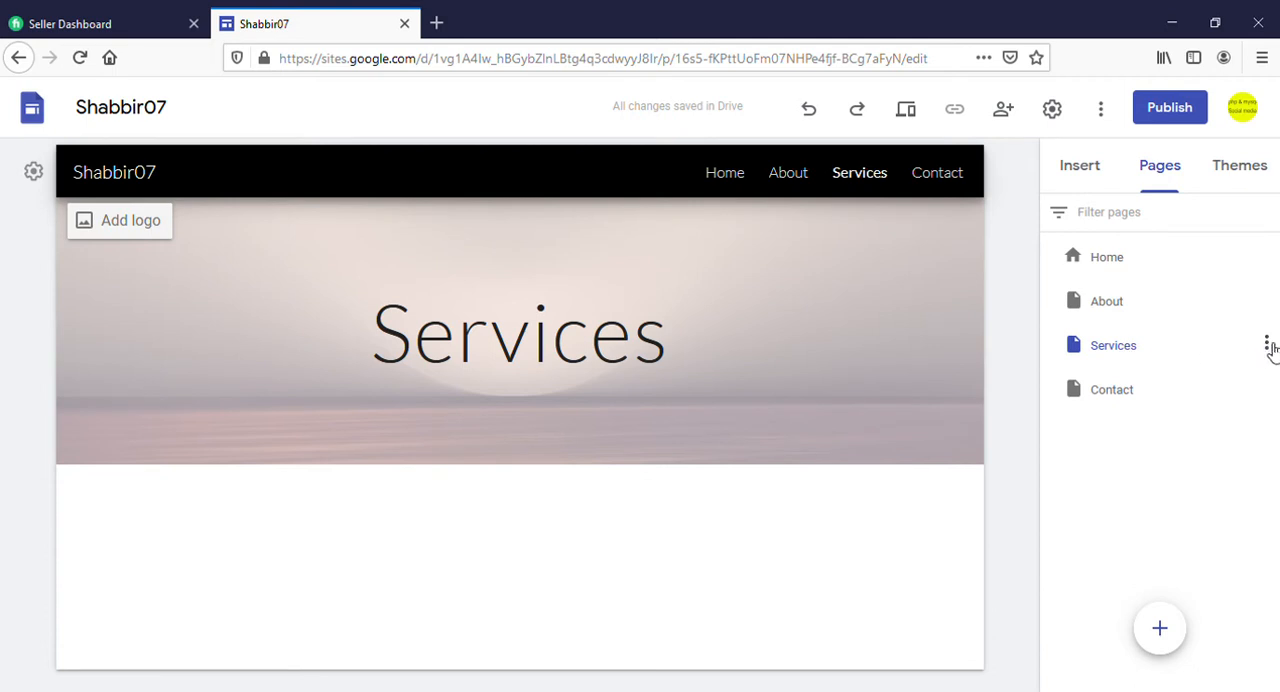
click(1267, 345)
click(1191, 489)
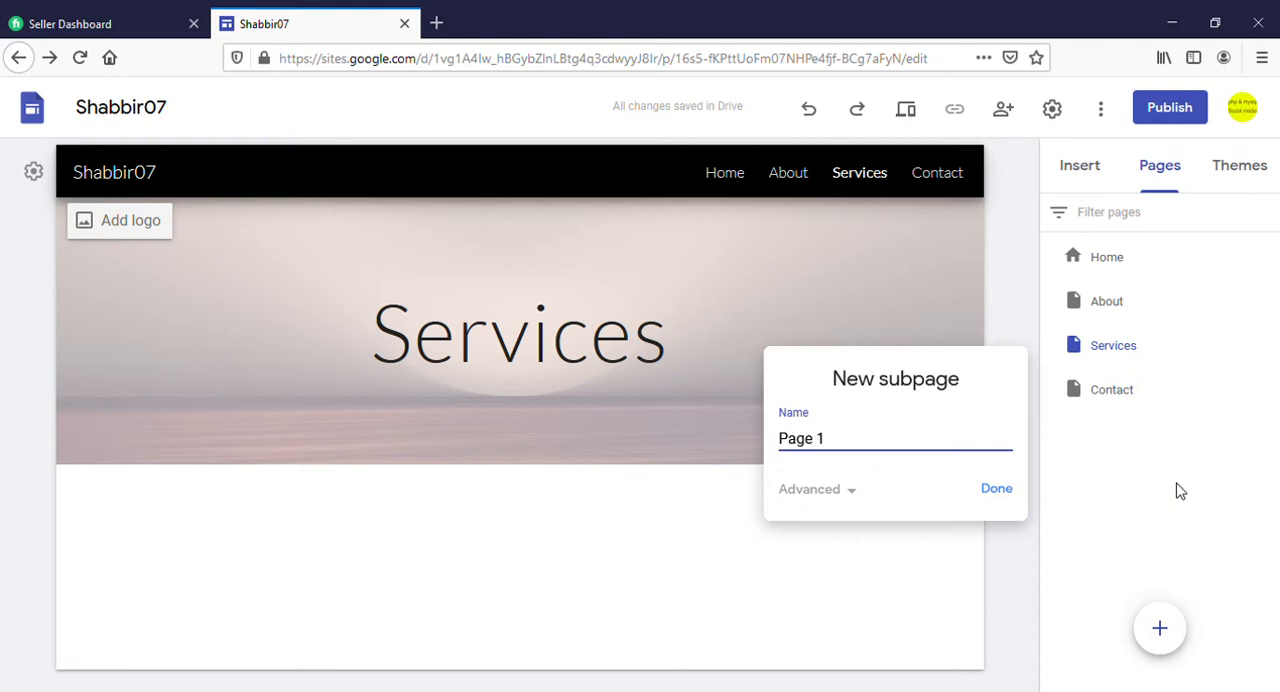
click(997, 489)
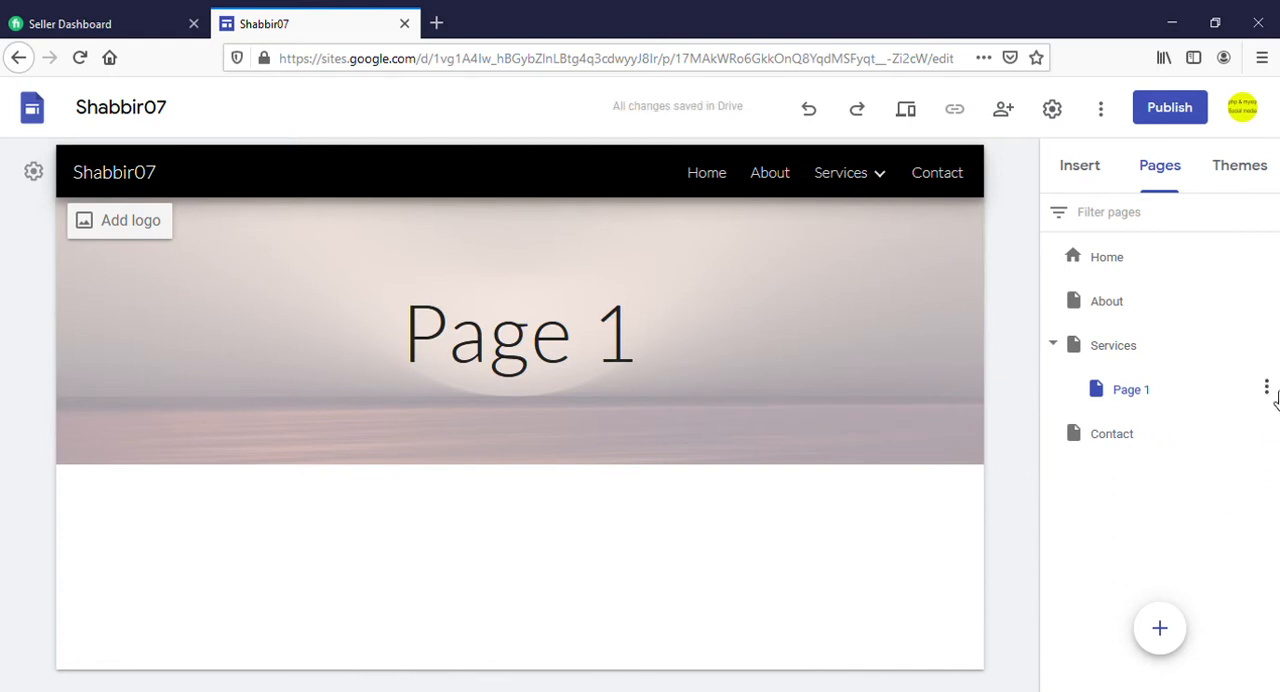
click(1266, 343)
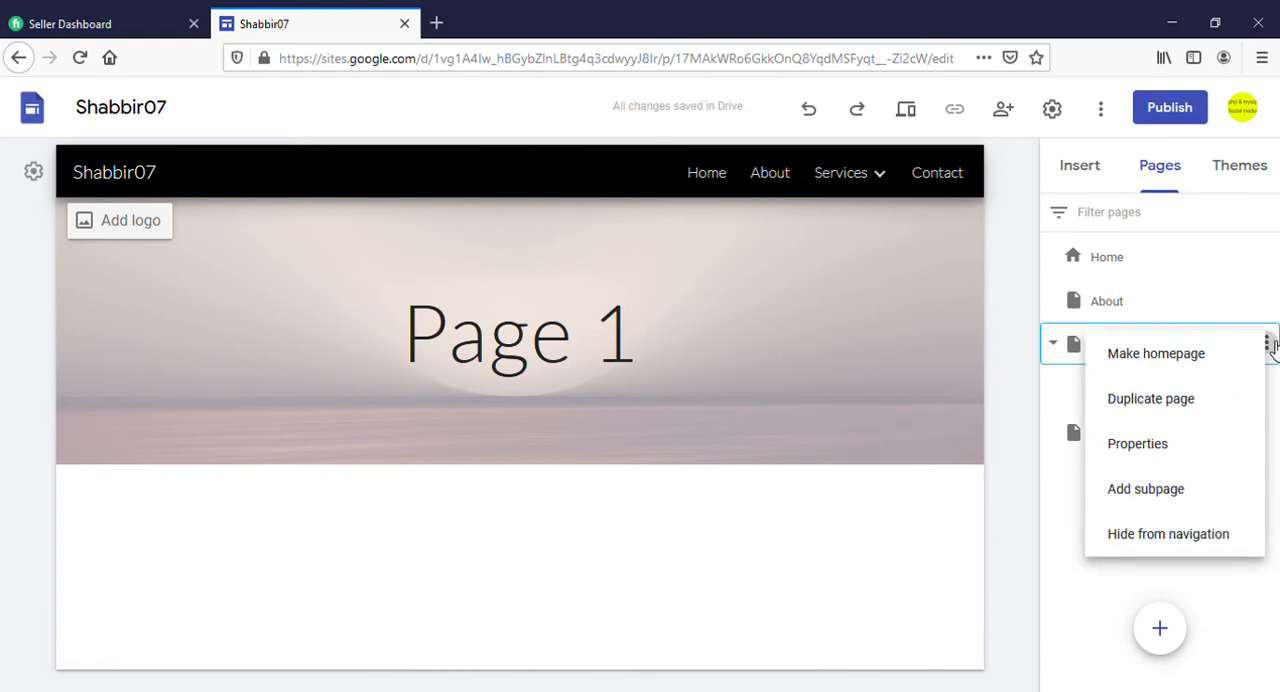
click(1170, 491)
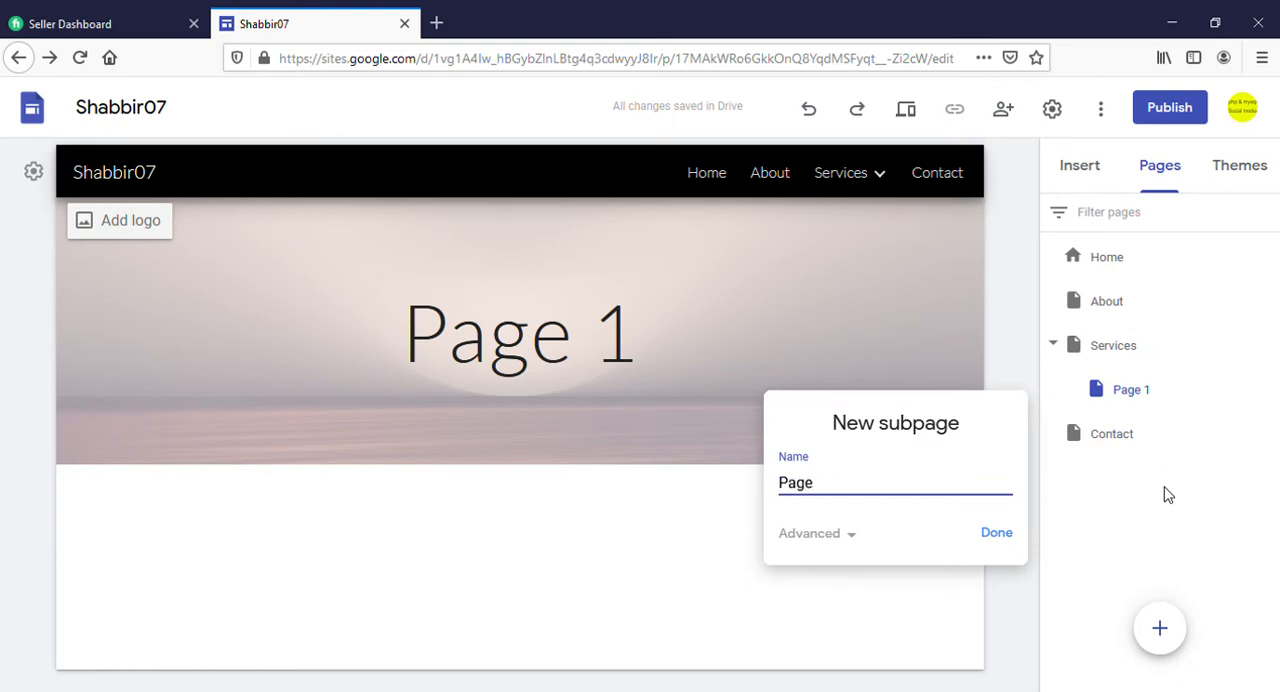
click(1000, 535)
mouse_move(846, 172)
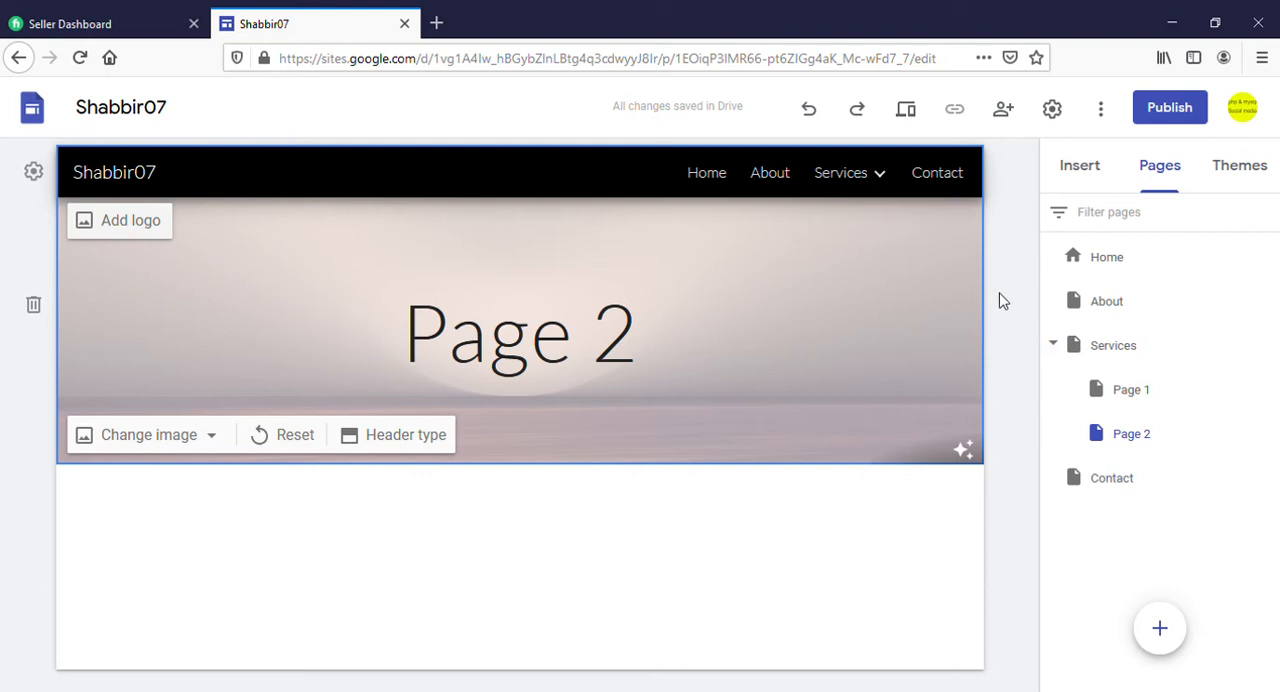
Add a text box reading "About Us" below the header of the Home page
click(716, 180)
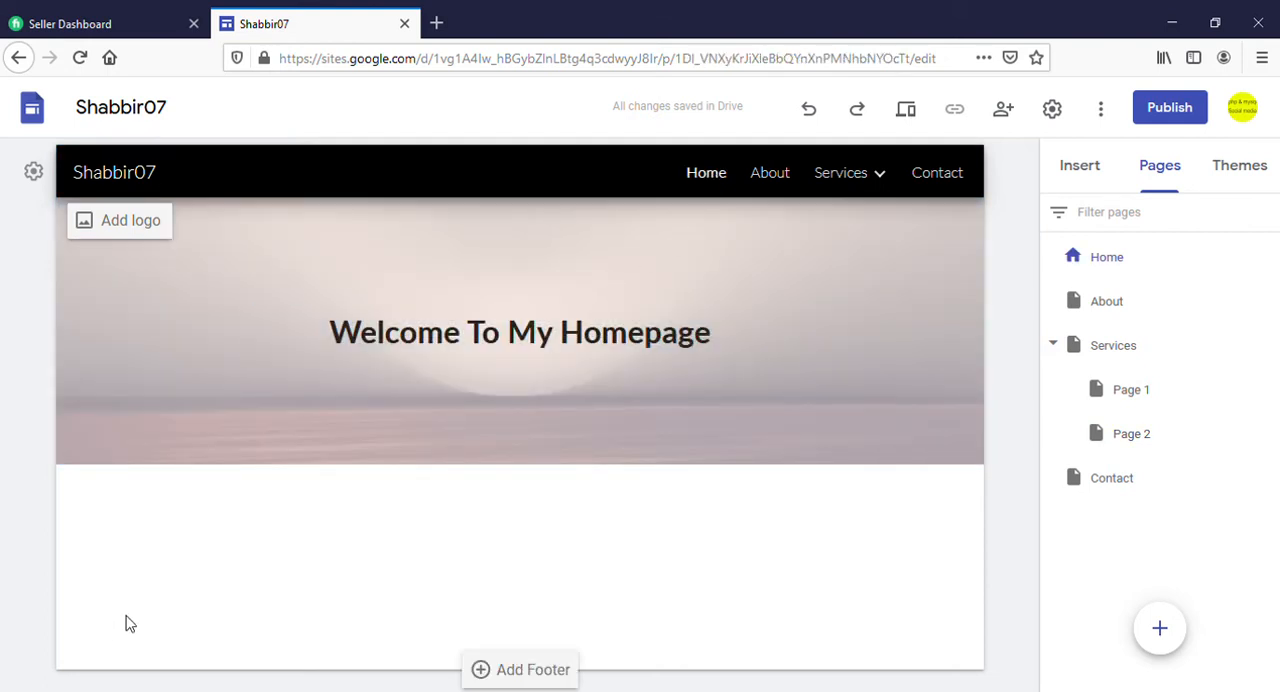
click(1087, 174)
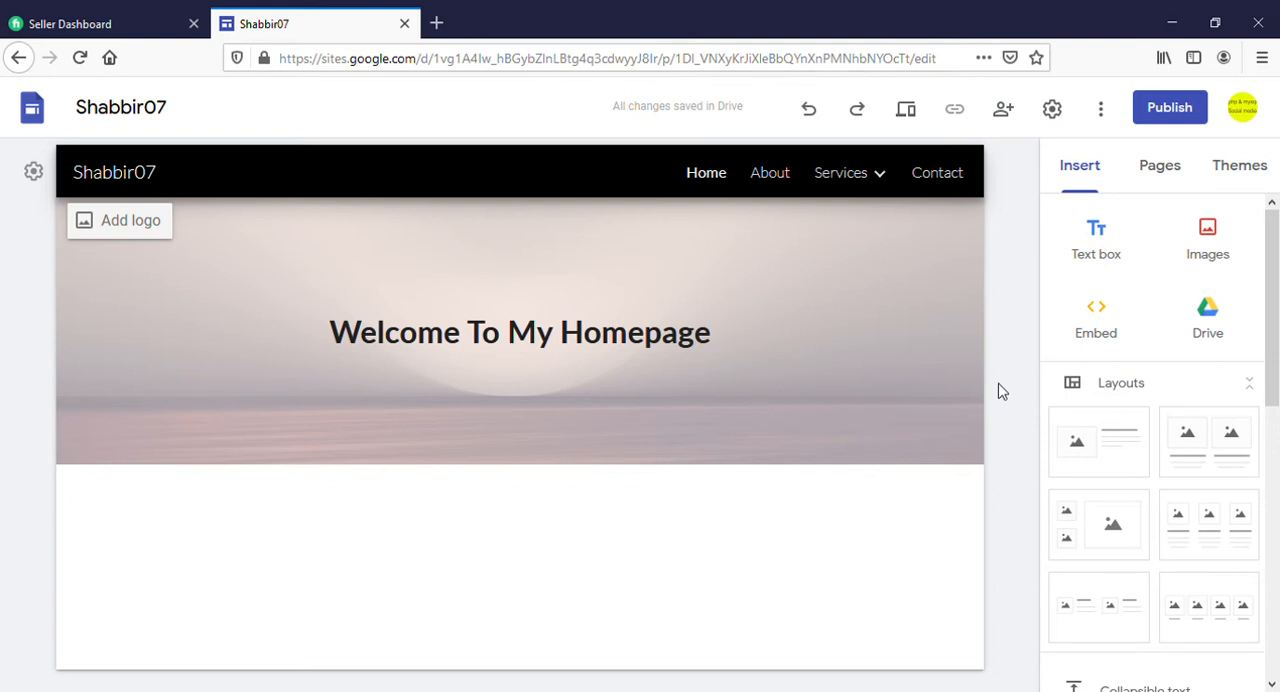
click(1100, 245)
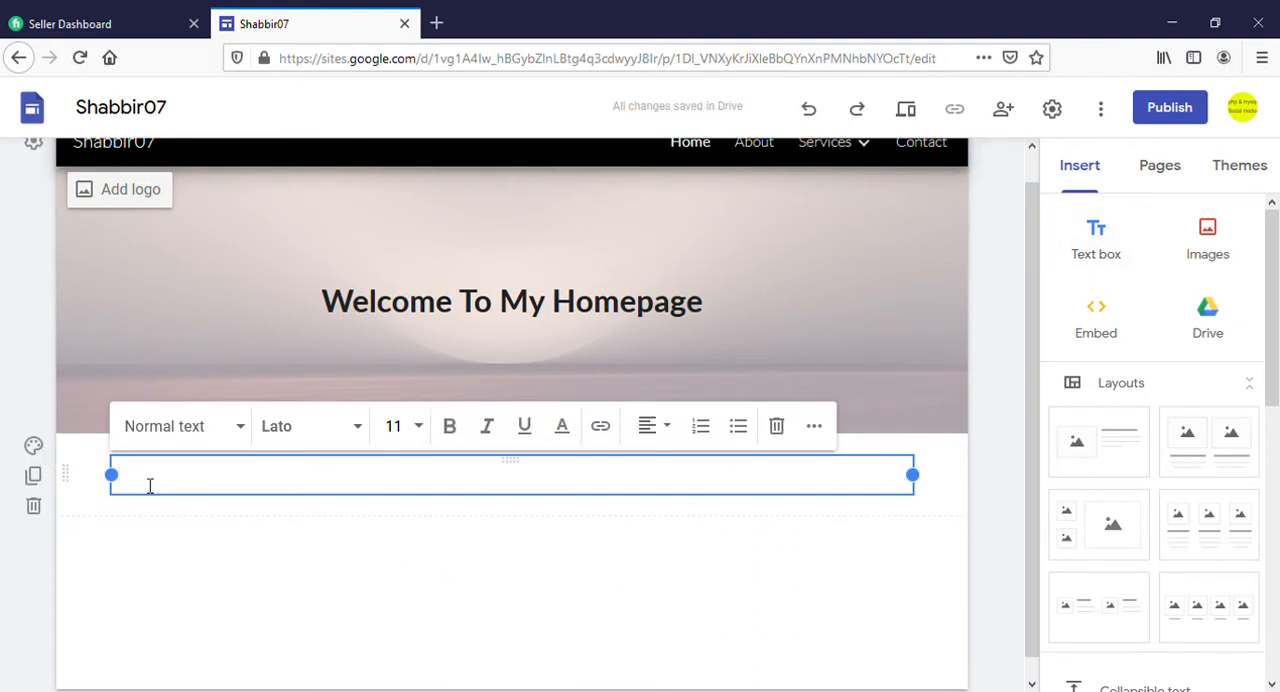
text(About )
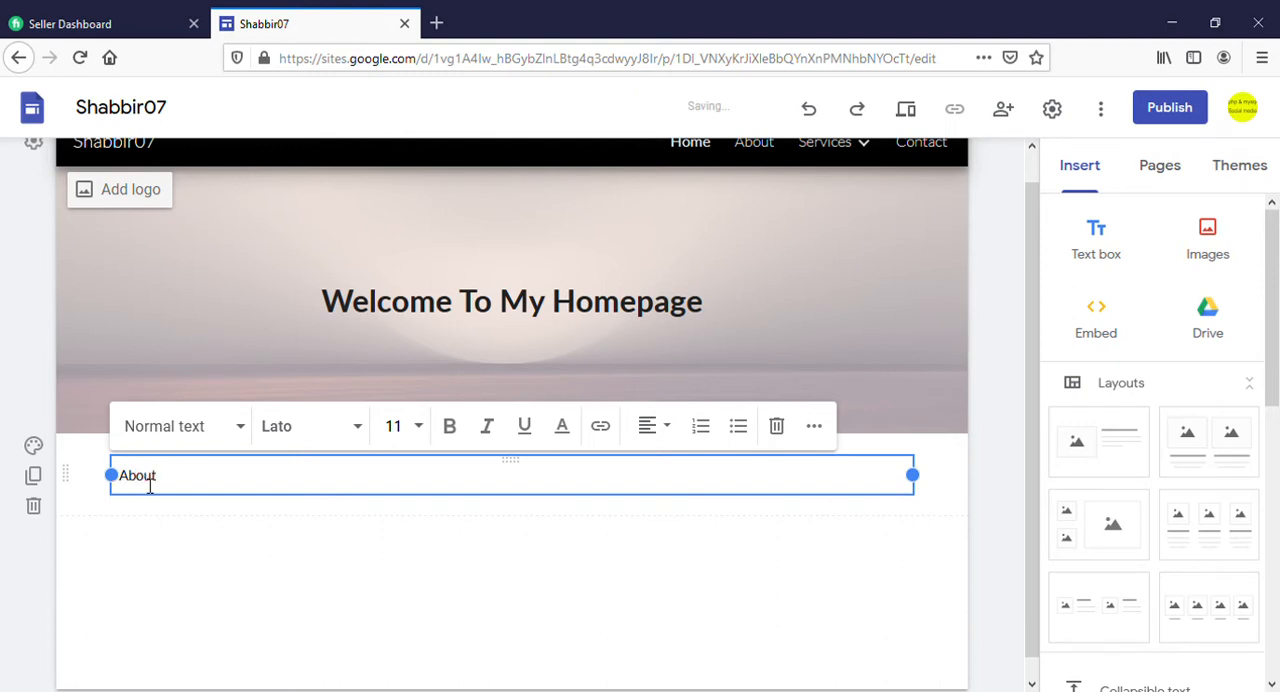
text(Us)
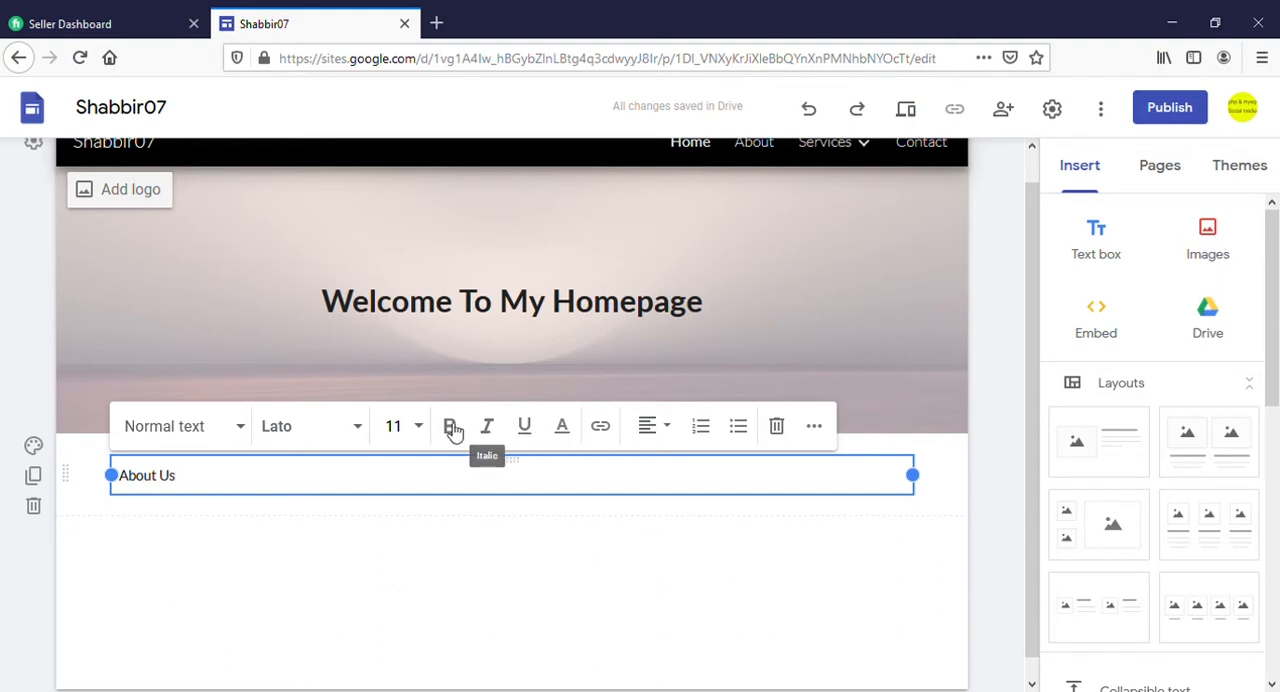
Make the "About Us" text bold and centre it in its text box
drag(179, 479, 129, 477)
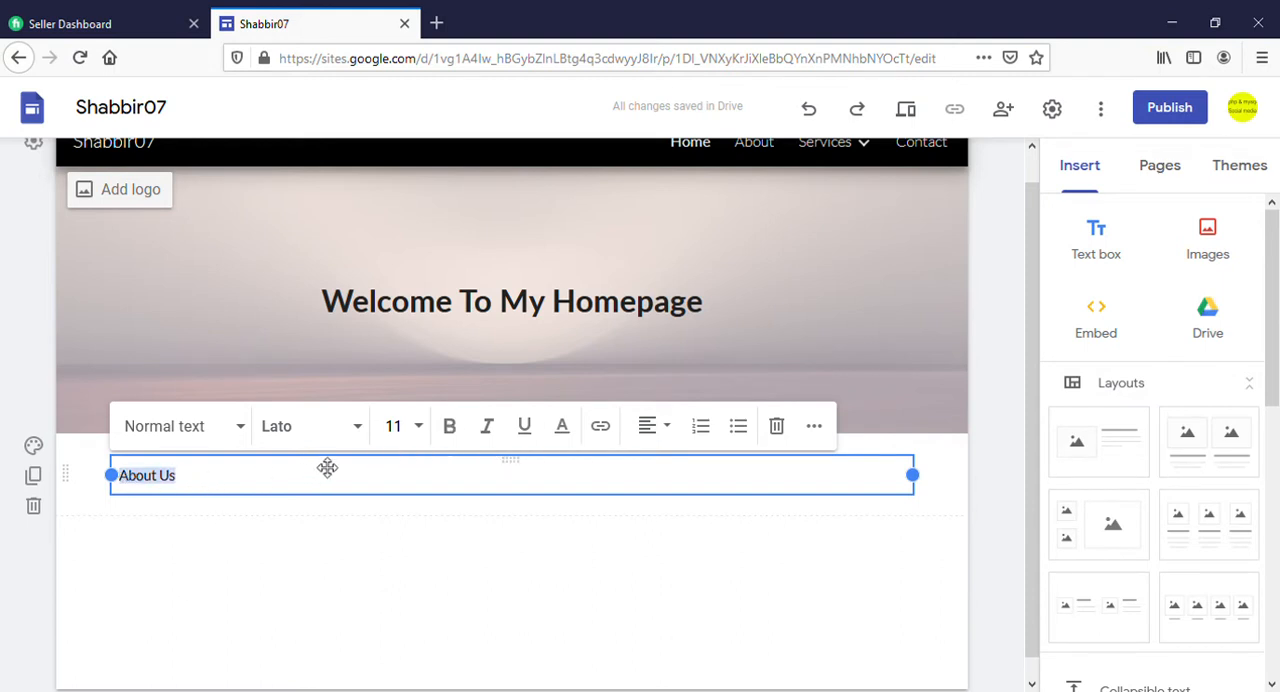
click(450, 428)
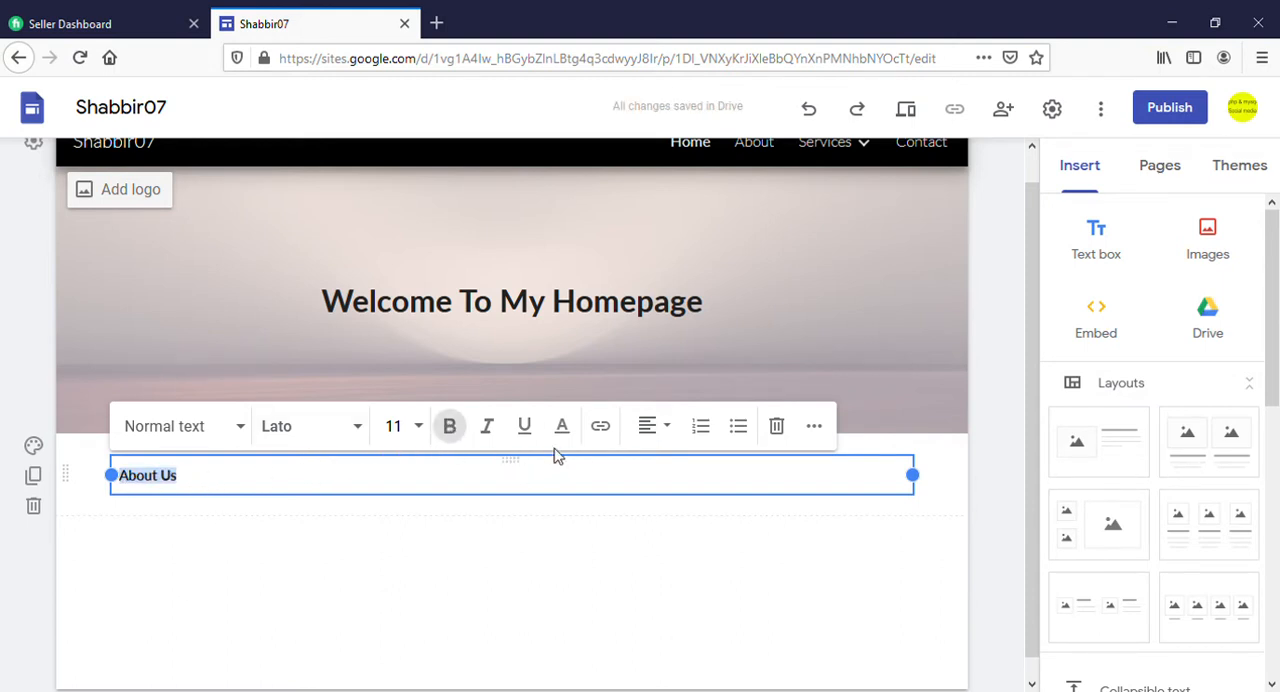
click(662, 432)
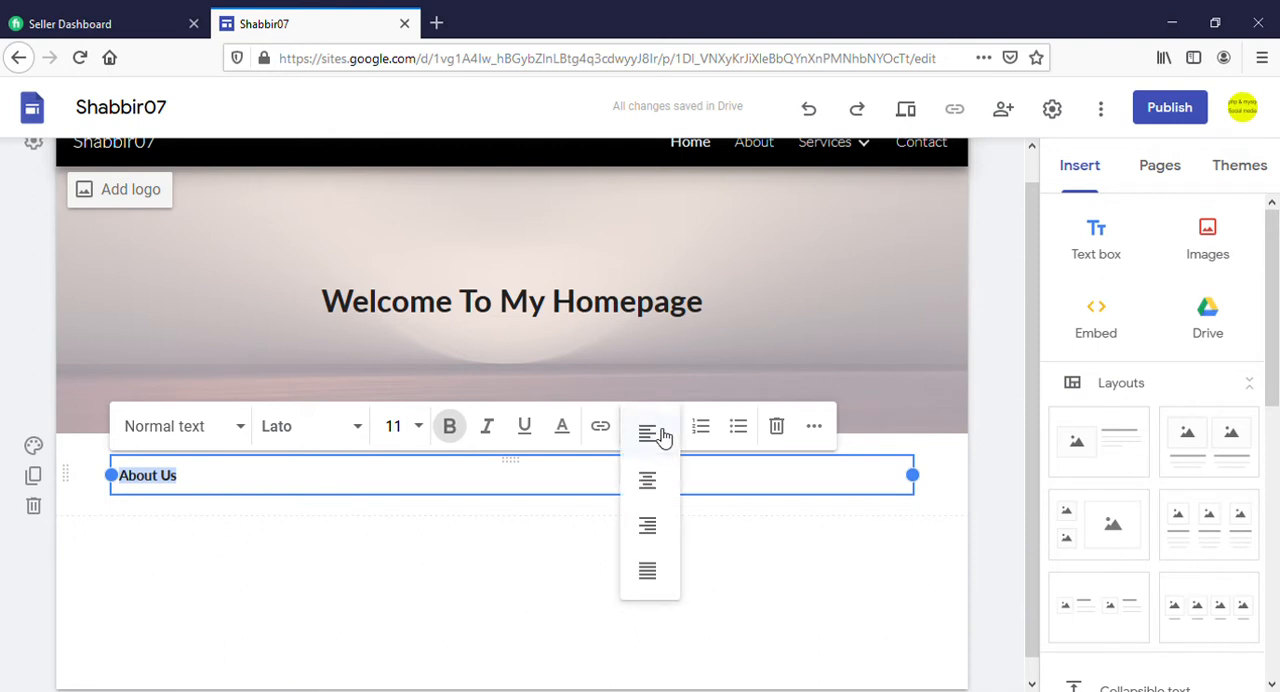
click(651, 483)
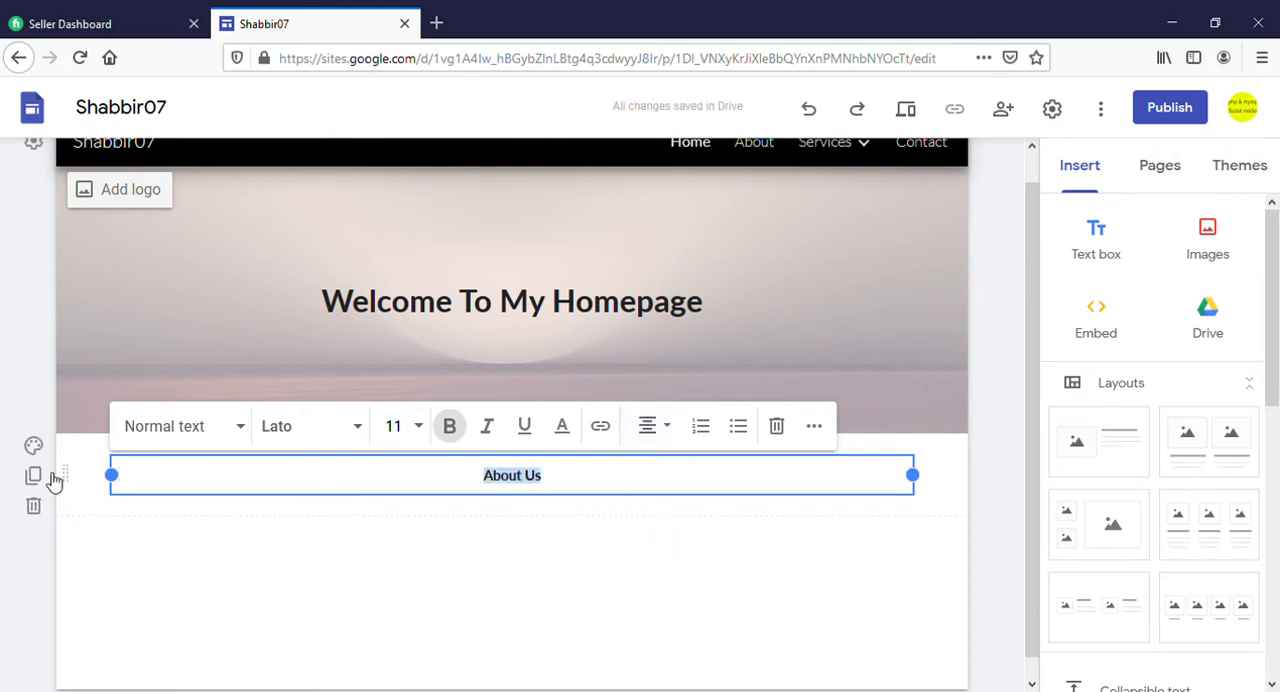
Try the Emphasis 1 background on the "About Us" section, and set it to Emphasis 2 instead
click(34, 447)
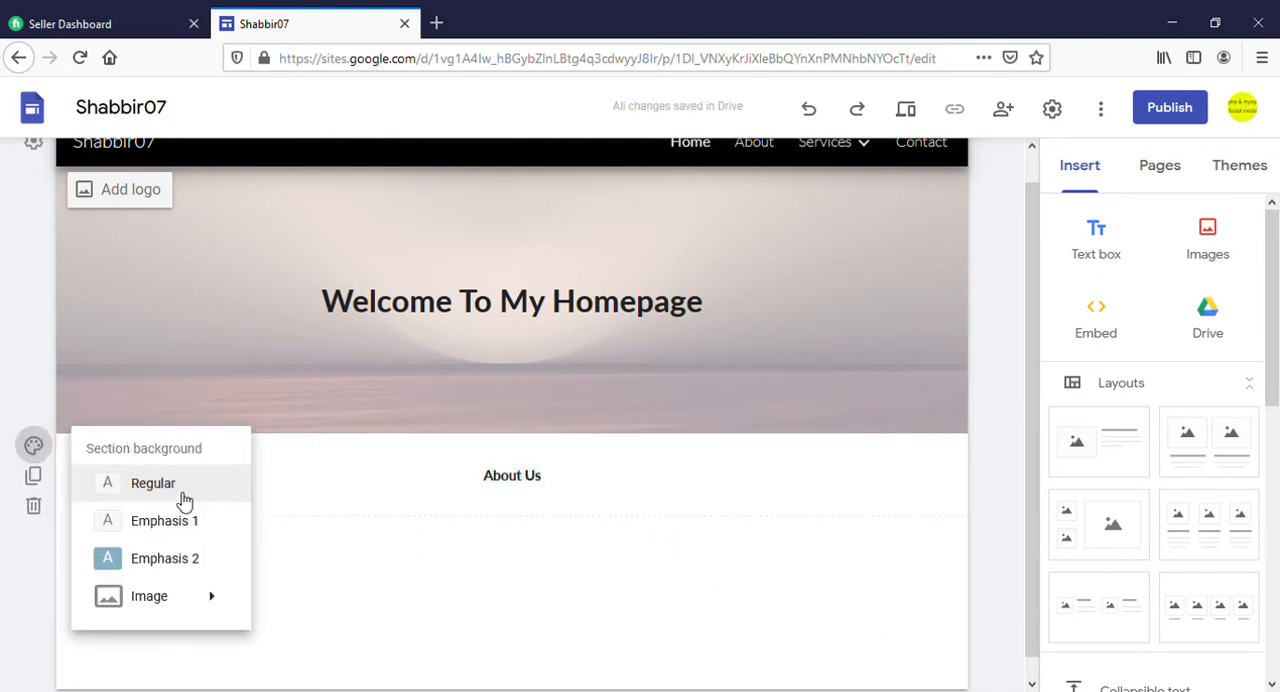
click(174, 532)
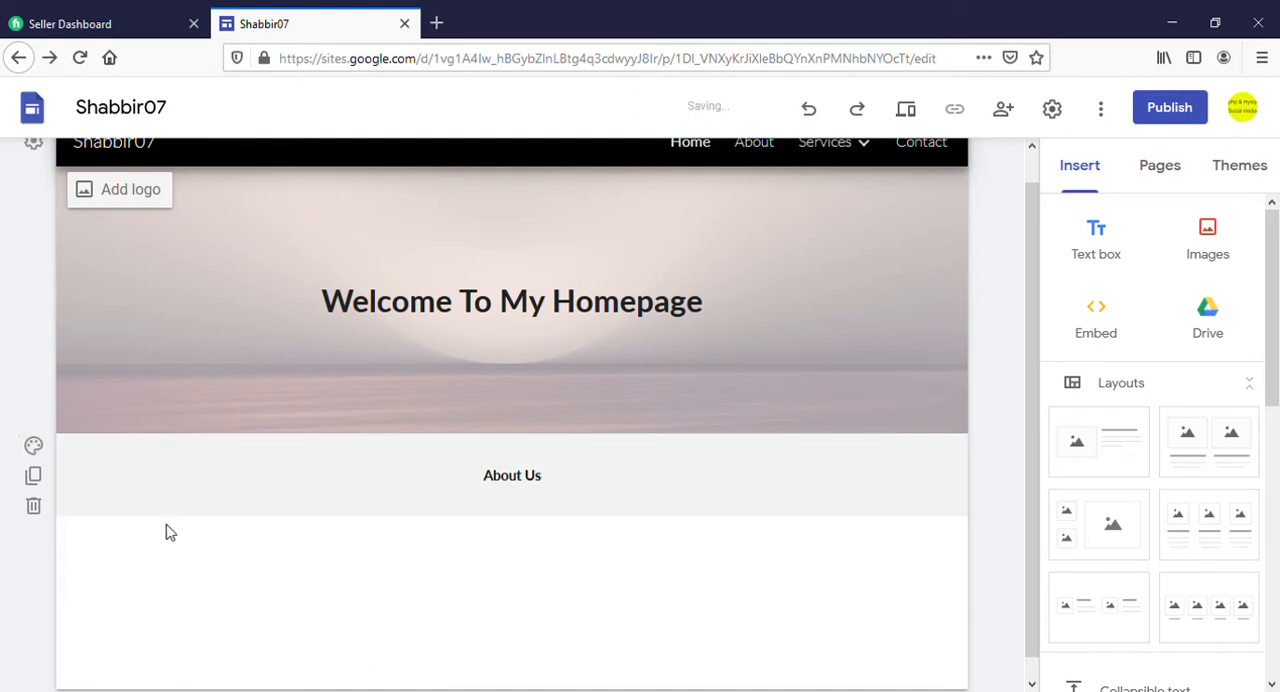
click(37, 455)
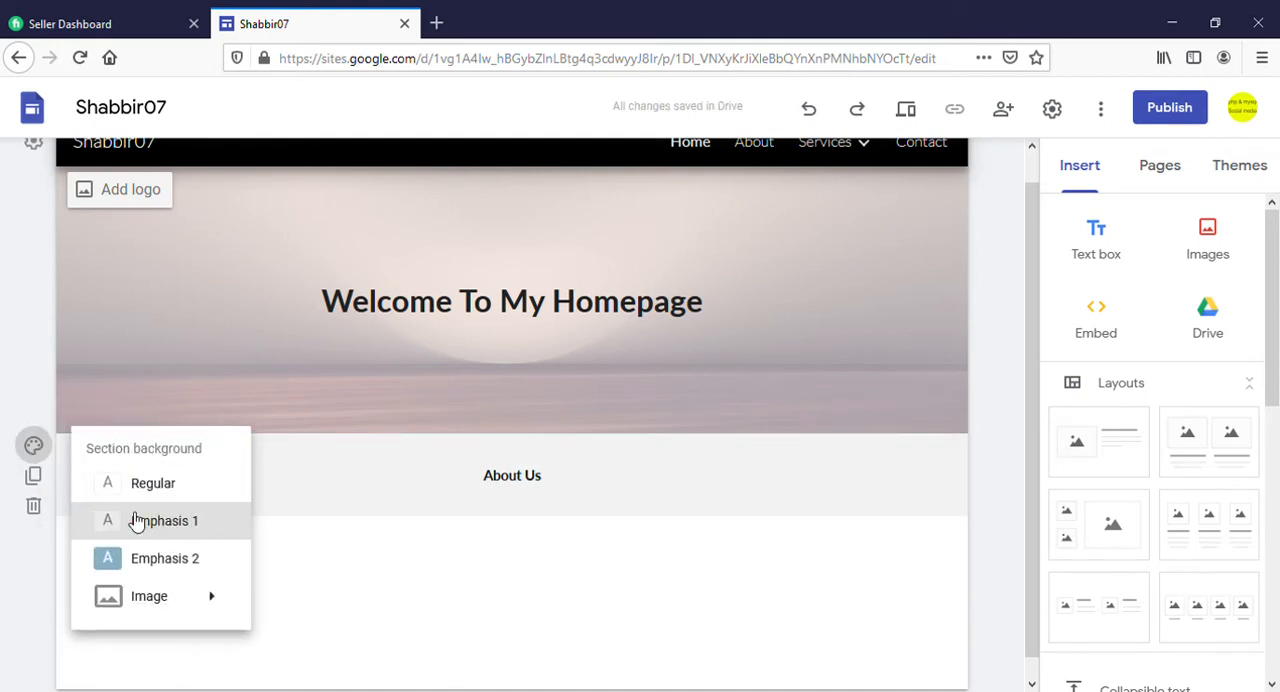
click(146, 562)
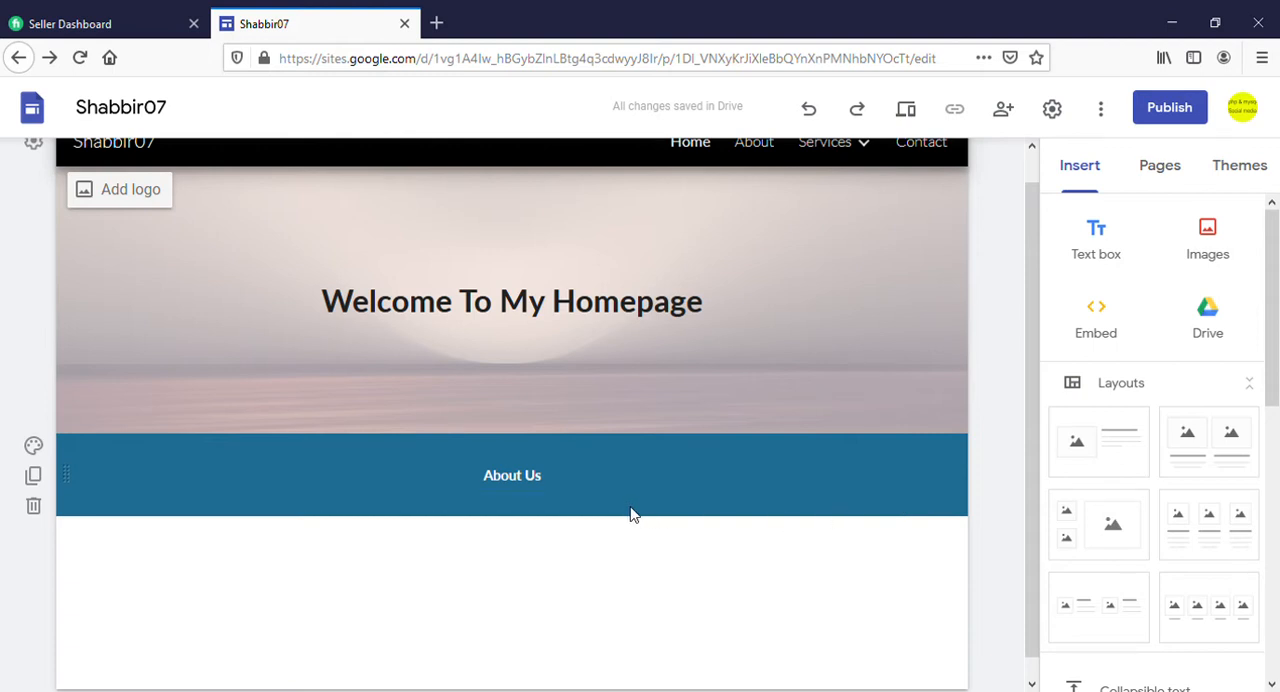
Insert the layout with two pictures side by side and captions beneath the "About Us" section
scroll(631, 514, down, 1)
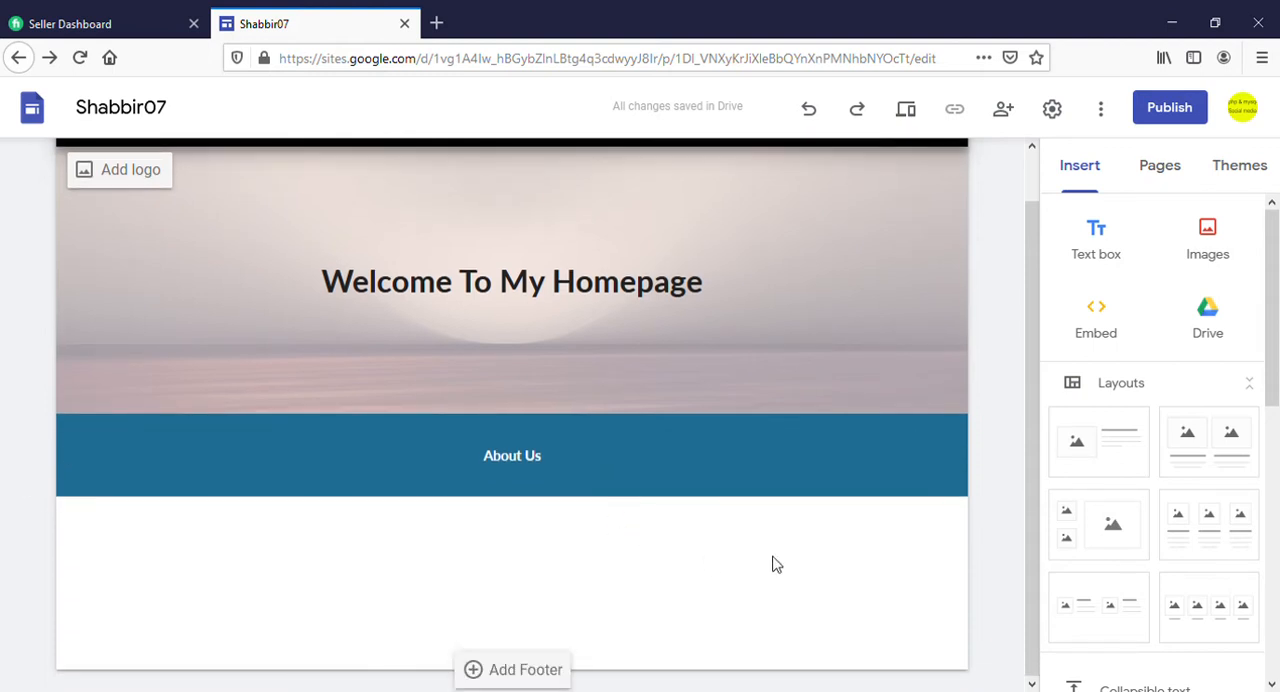
click(1203, 449)
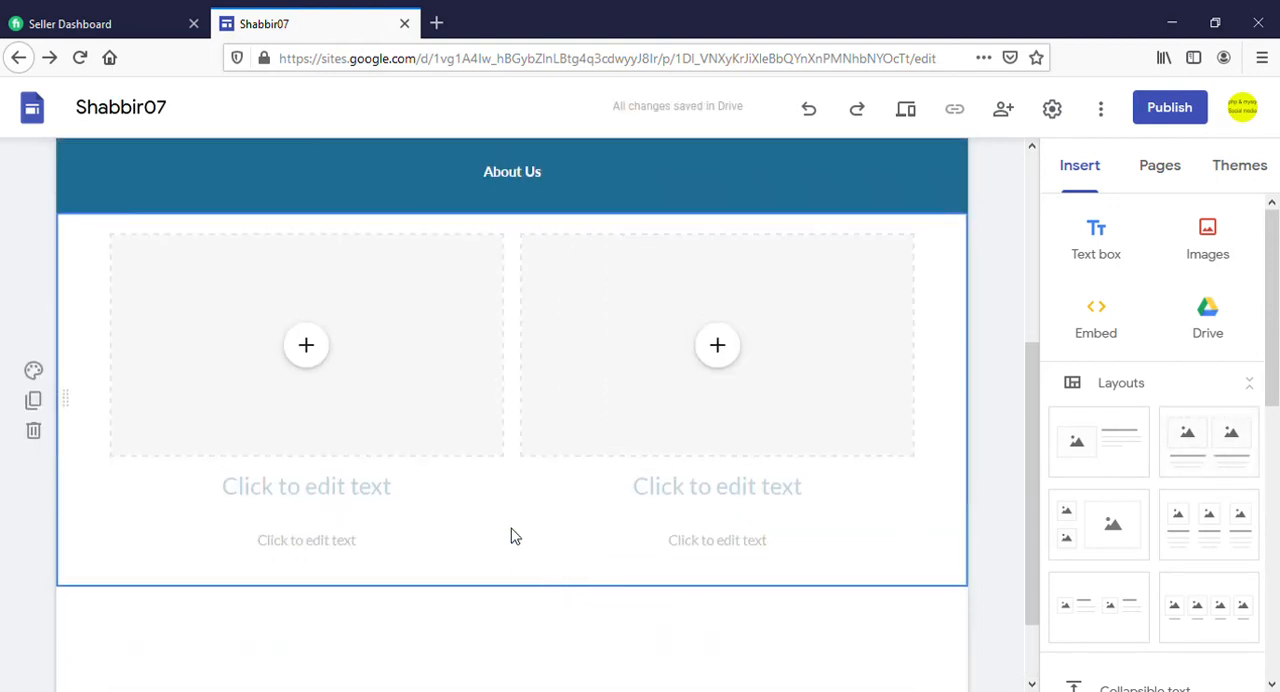
click(311, 352)
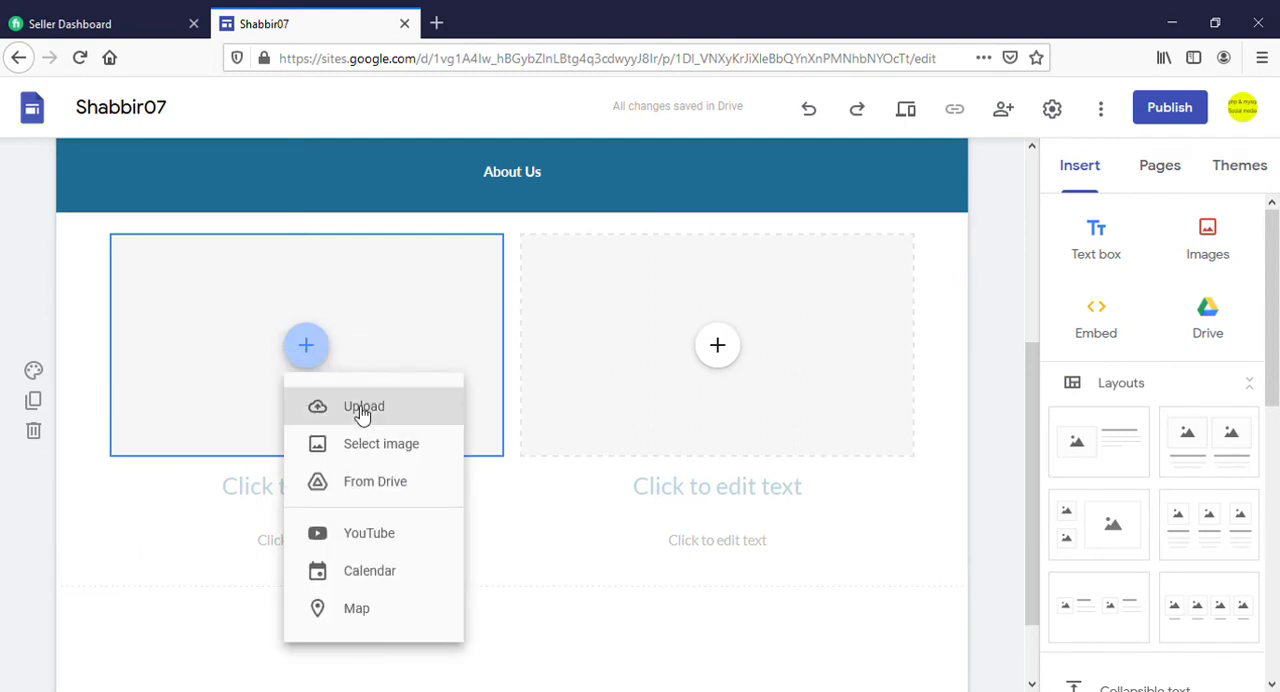
click(384, 448)
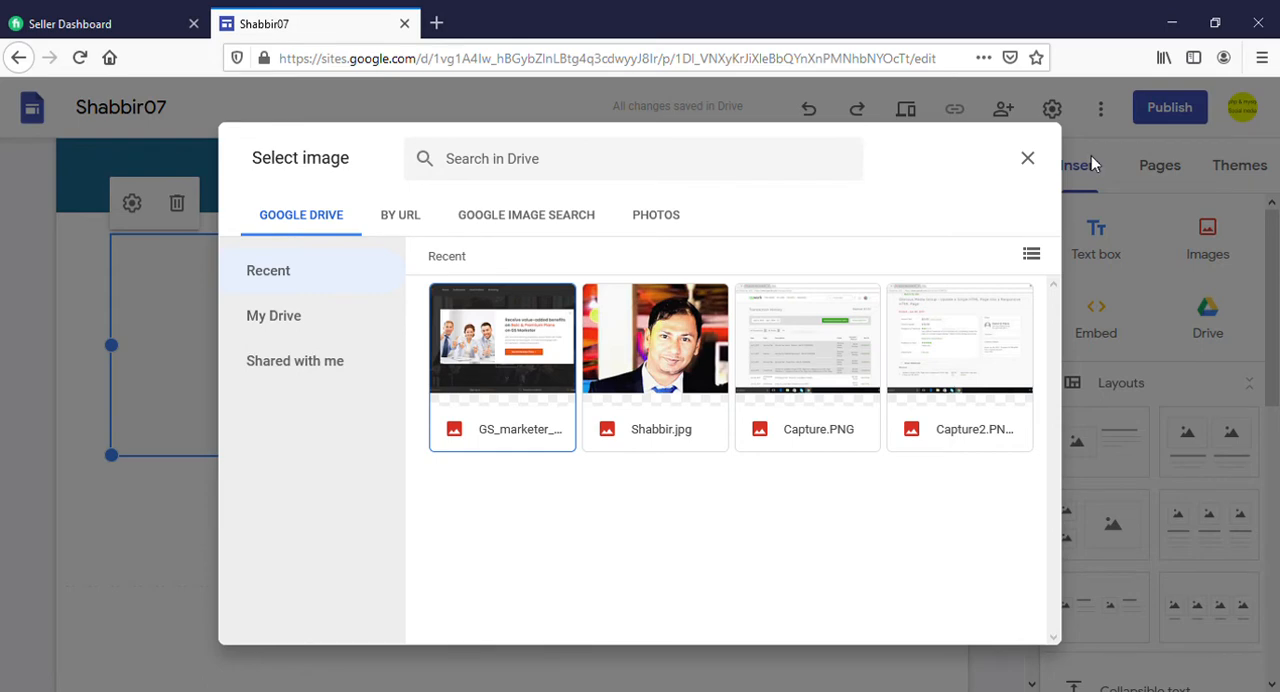
click(1027, 158)
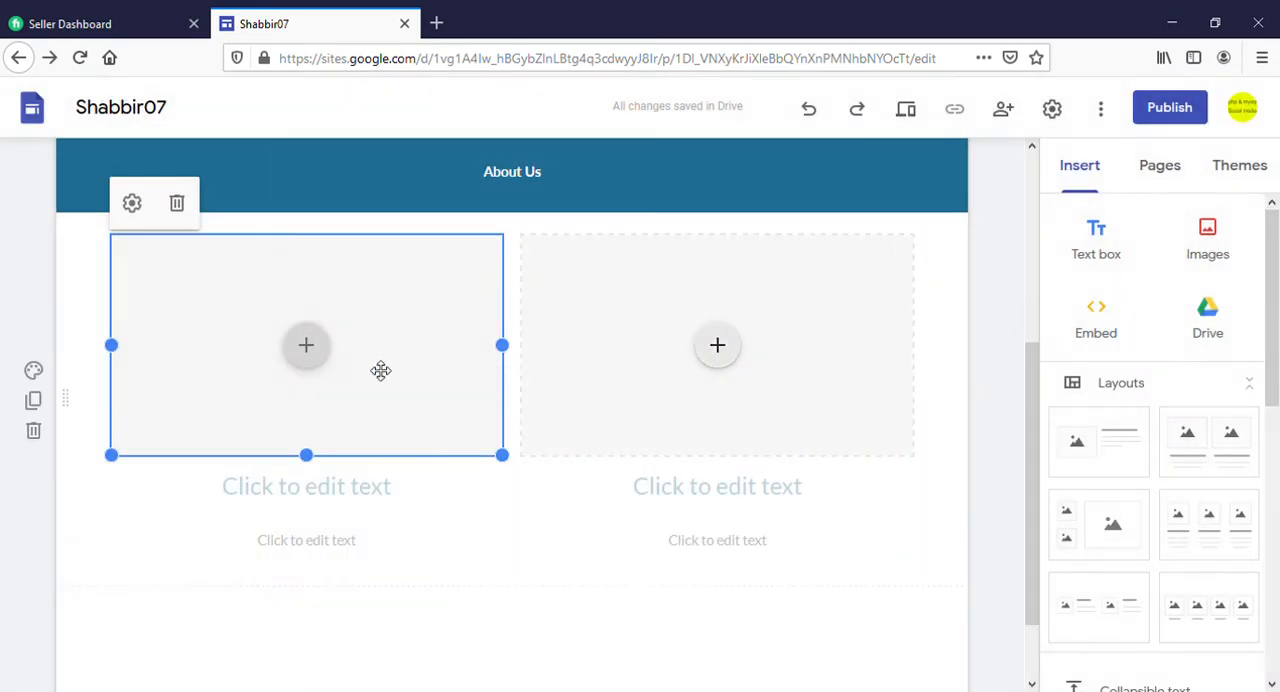
Upload the crouching sportswoman picture into the layout's first image placeholder and the woman seated on a gym floor into the second
click(308, 347)
click(353, 410)
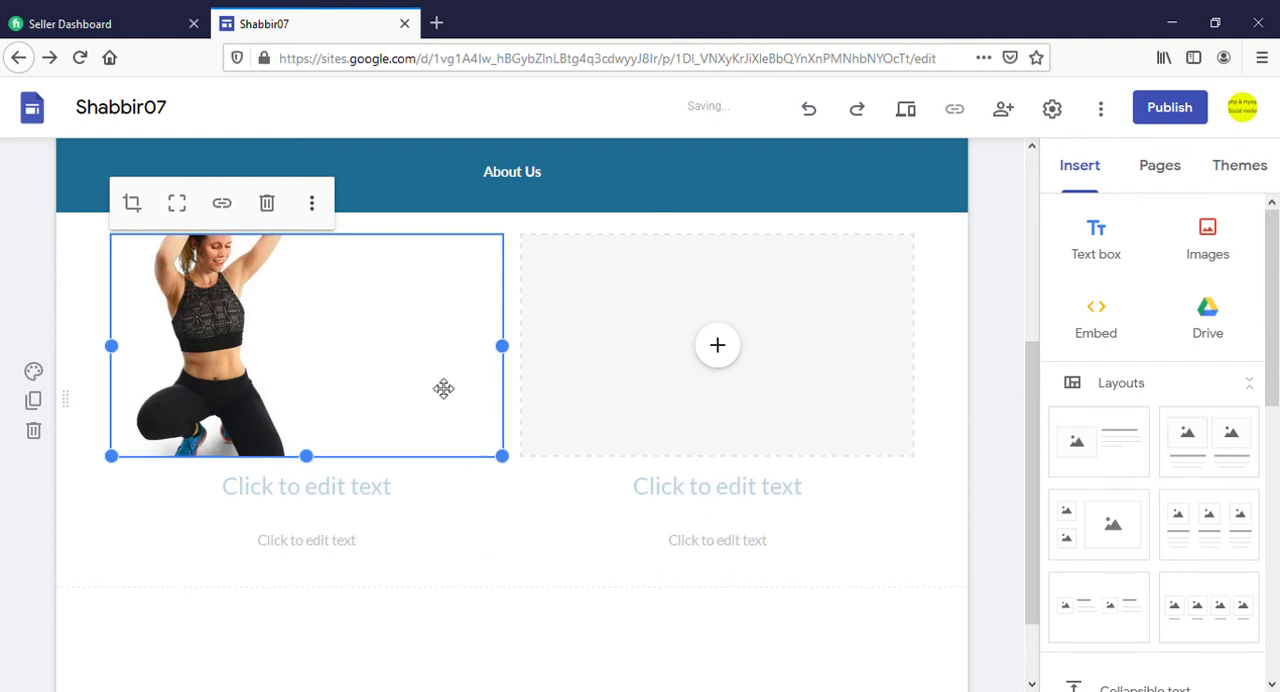
click(724, 357)
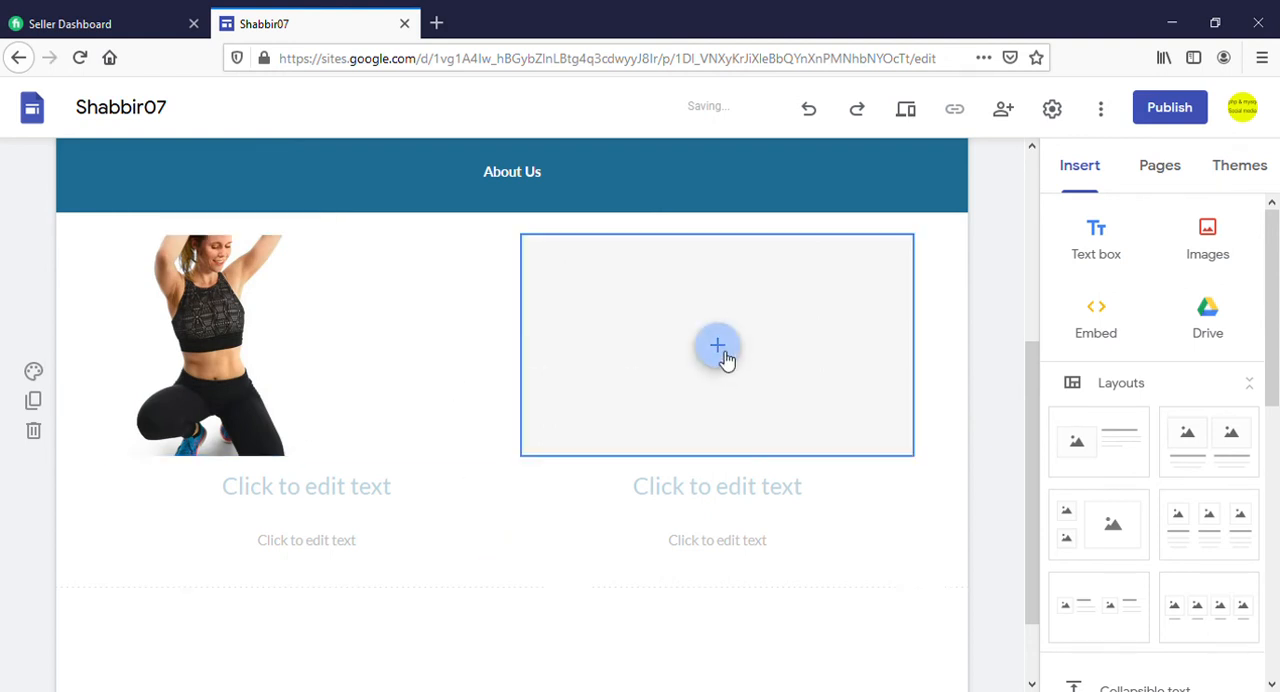
click(780, 410)
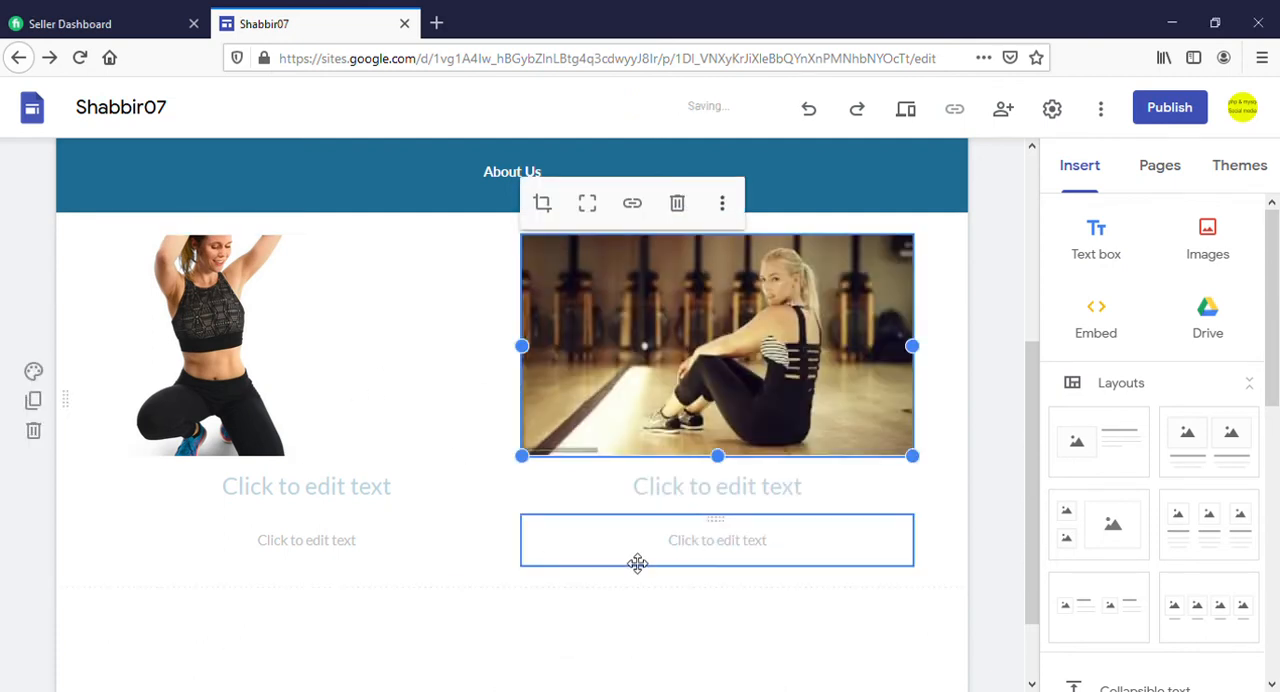
Write the heading caption "Contact Us" in black beneath the picture of the seated woman
click(648, 492)
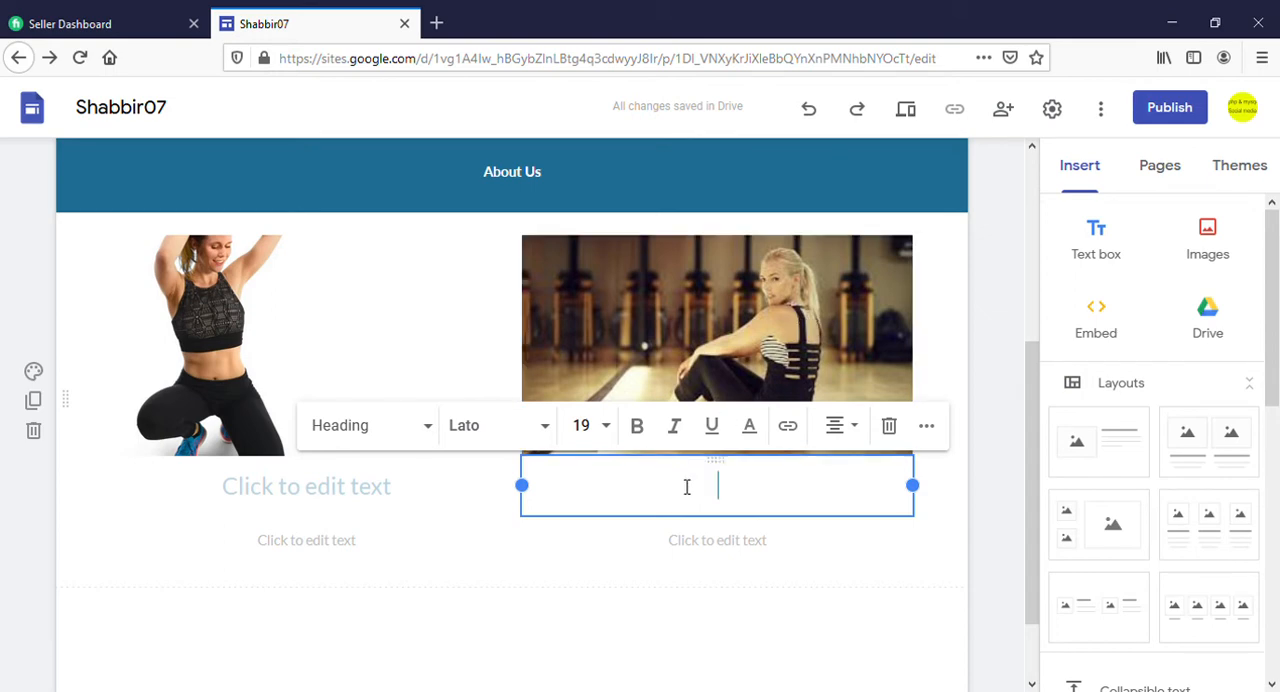
text(C)
key(BackSpace)
click(752, 430)
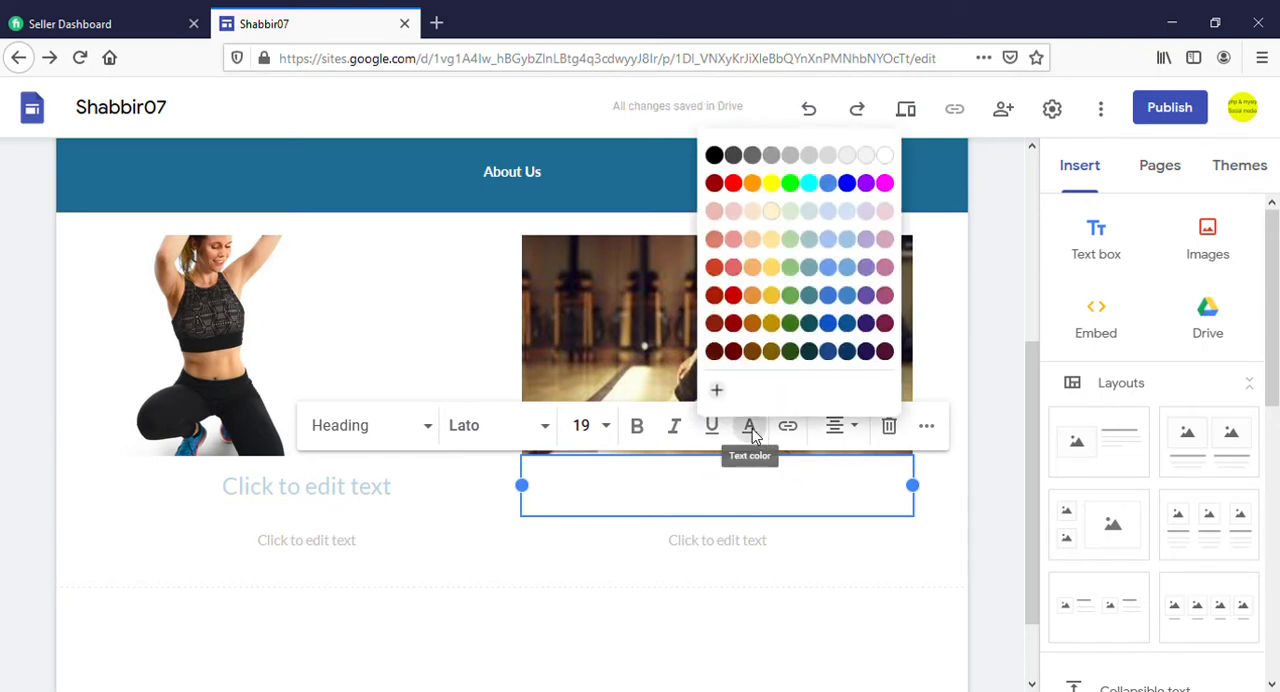
click(712, 152)
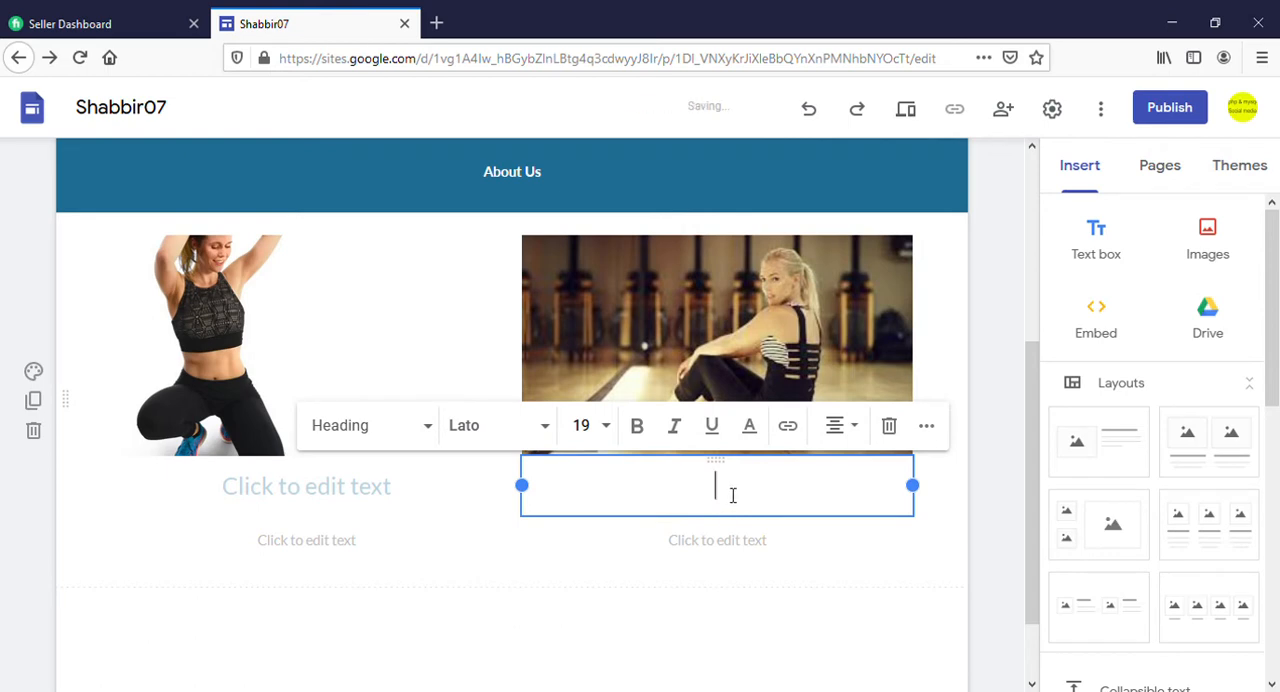
text(Cop)
key(BackSpace)
text(ntact)
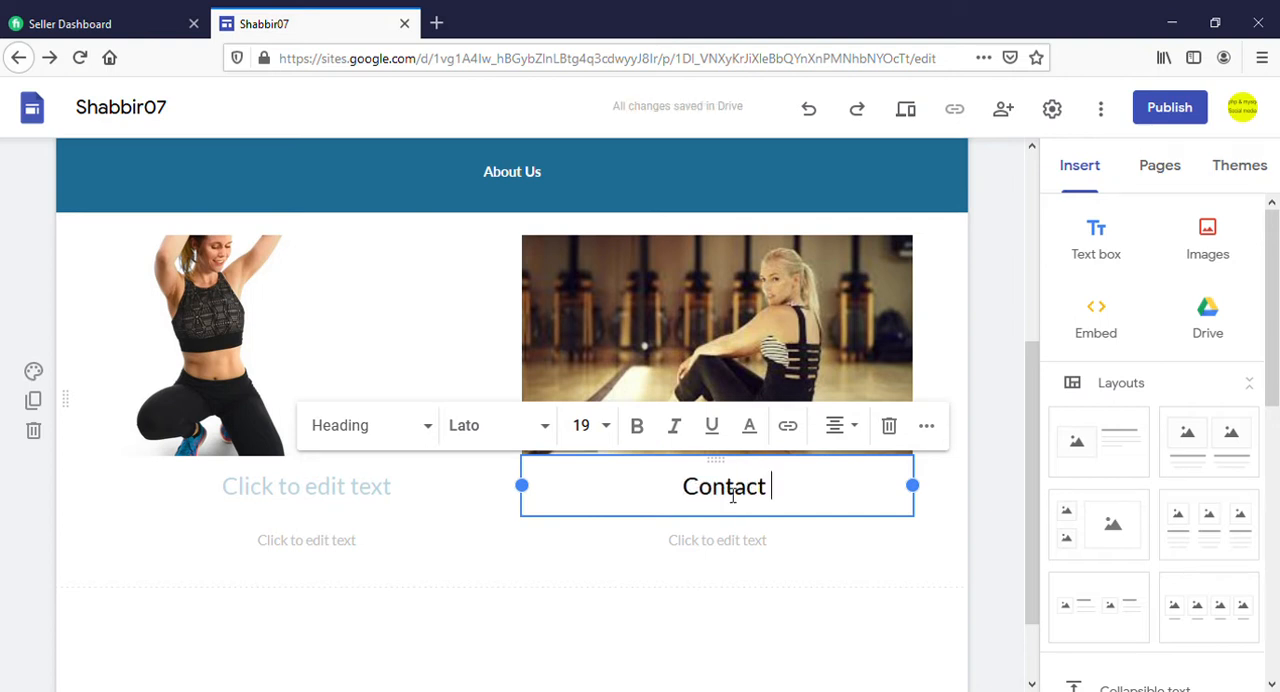
text( Us)
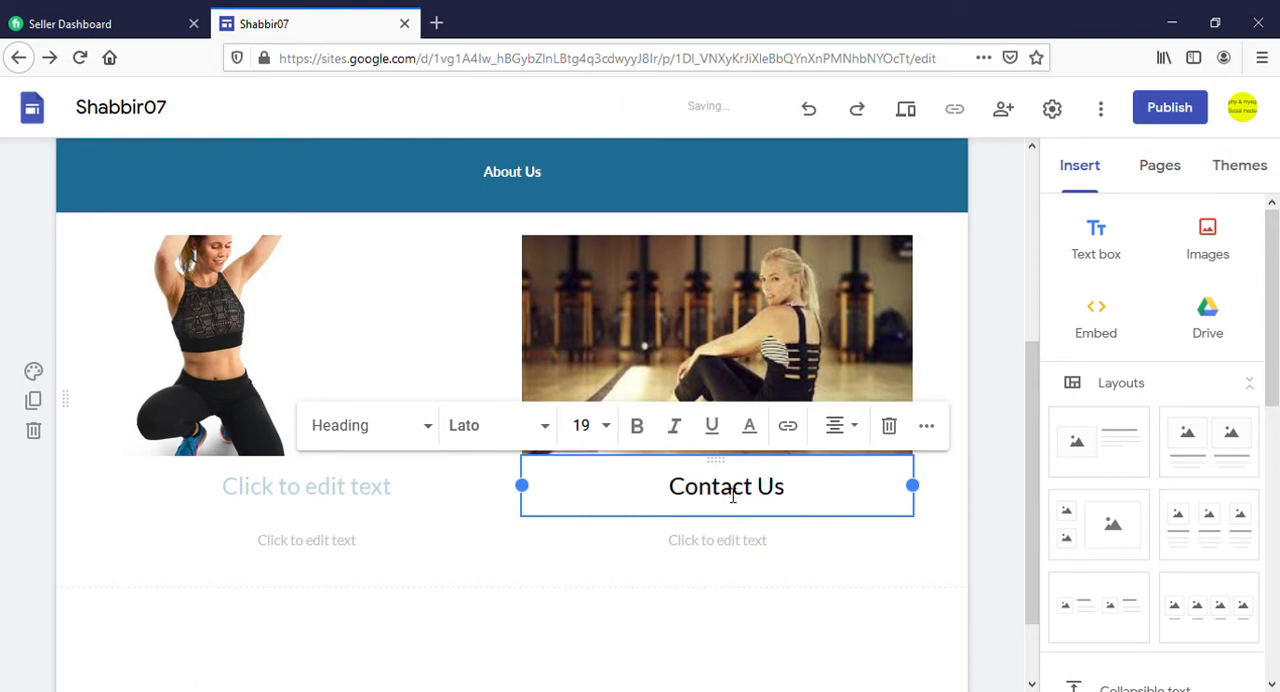
Write the heading caption "About Us" in black beneath the picture of the crouching sportswoman
click(254, 503)
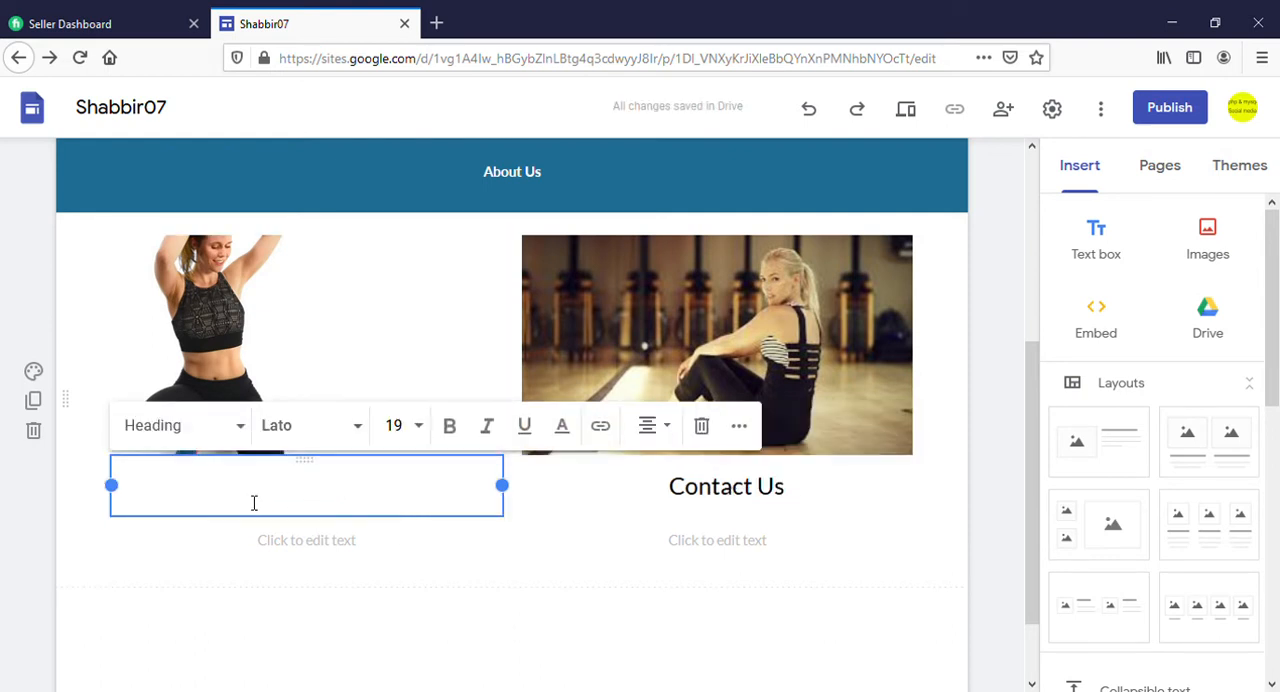
click(580, 432)
click(531, 162)
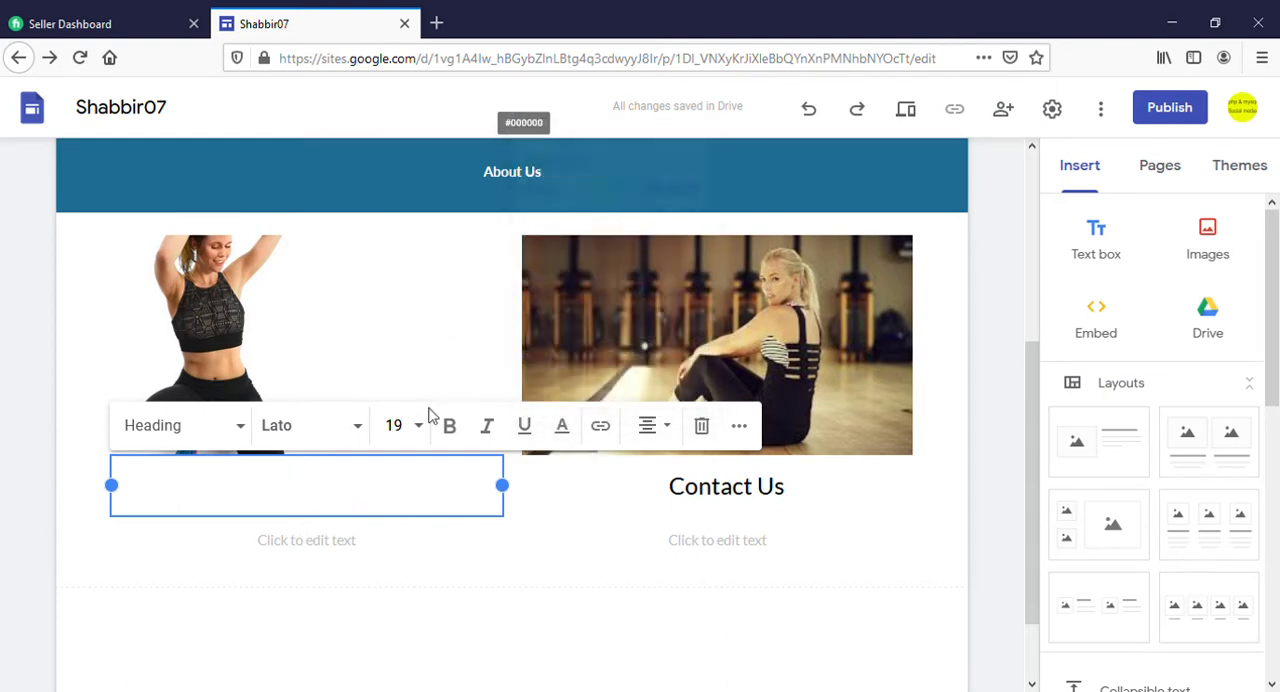
text(A)
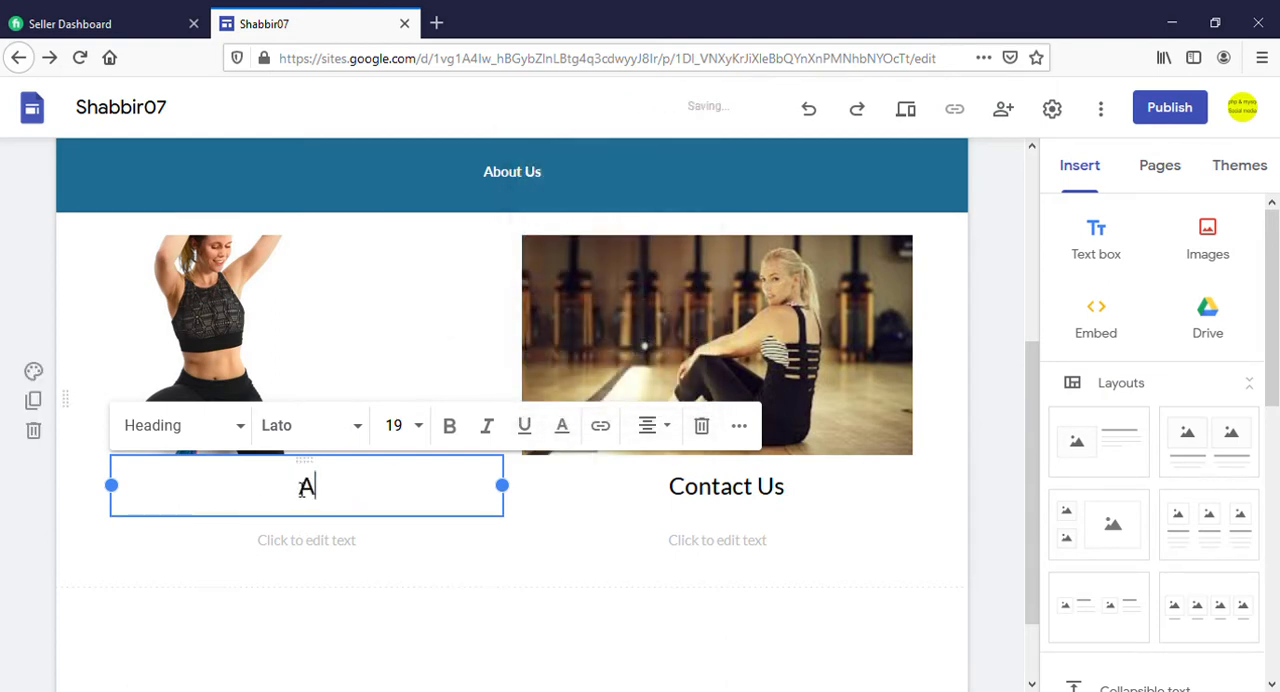
text(bout)
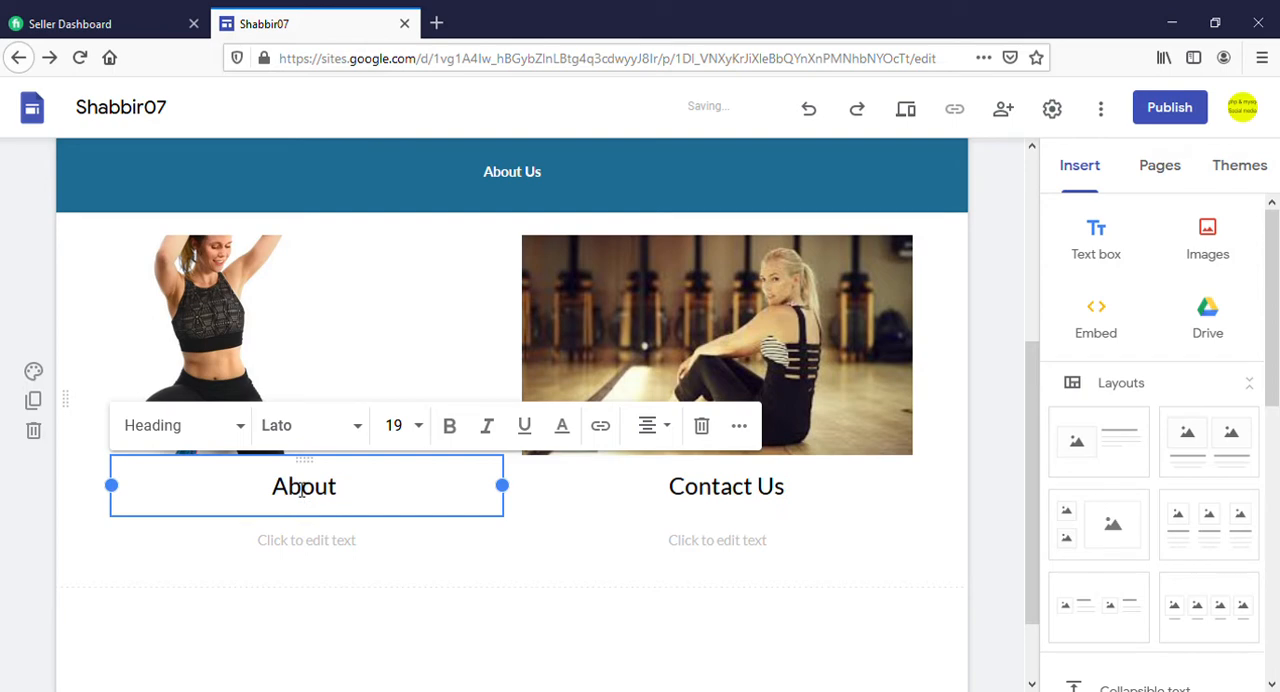
text( Us)
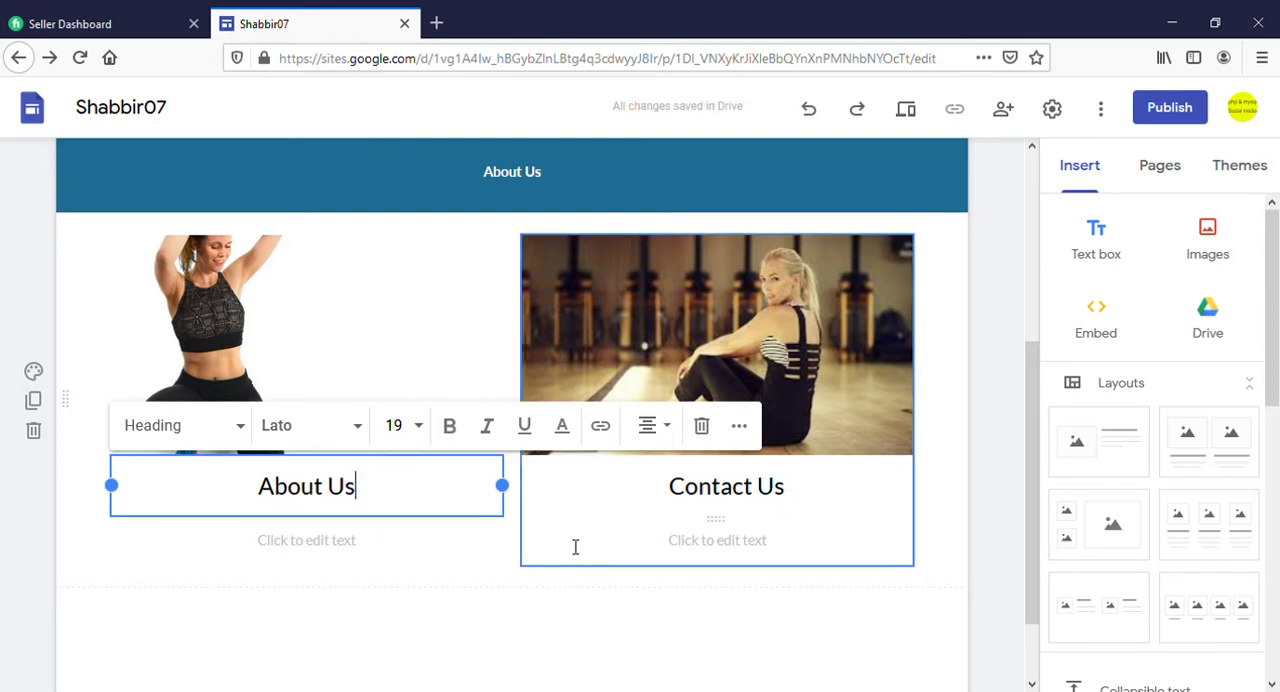
click(486, 594)
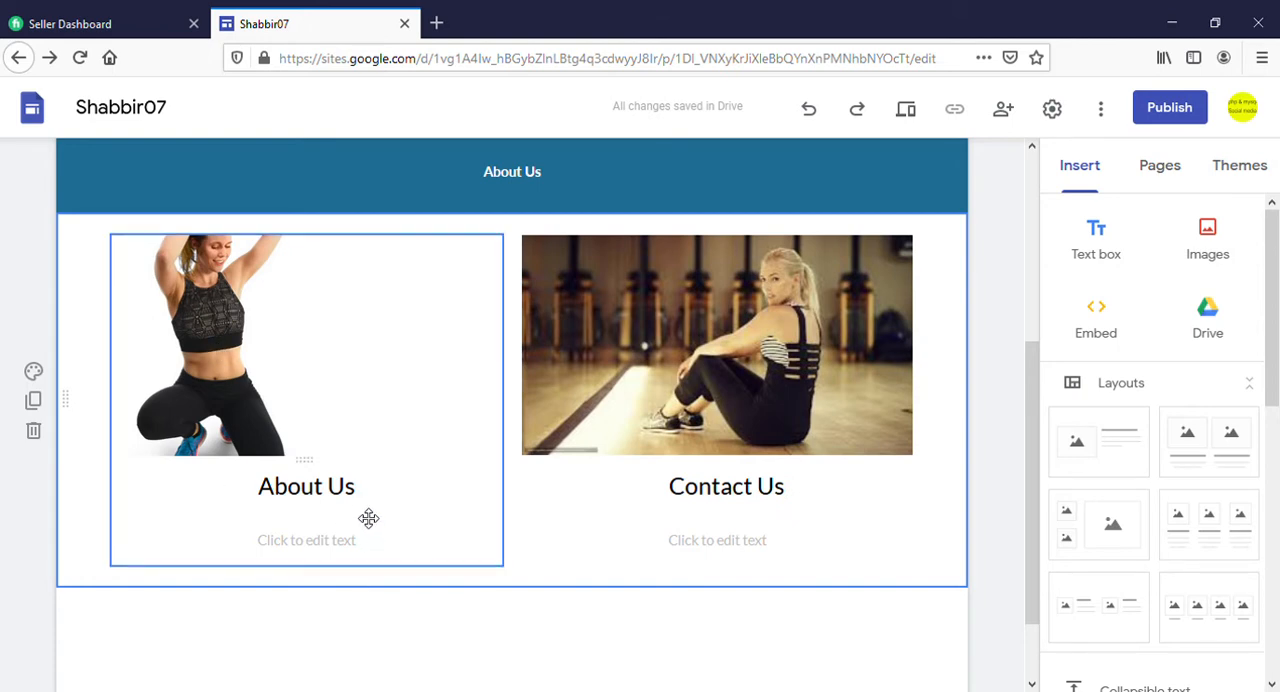
Link the "About Us" caption beneath the first picture to the site's About page
drag(371, 504, 258, 500)
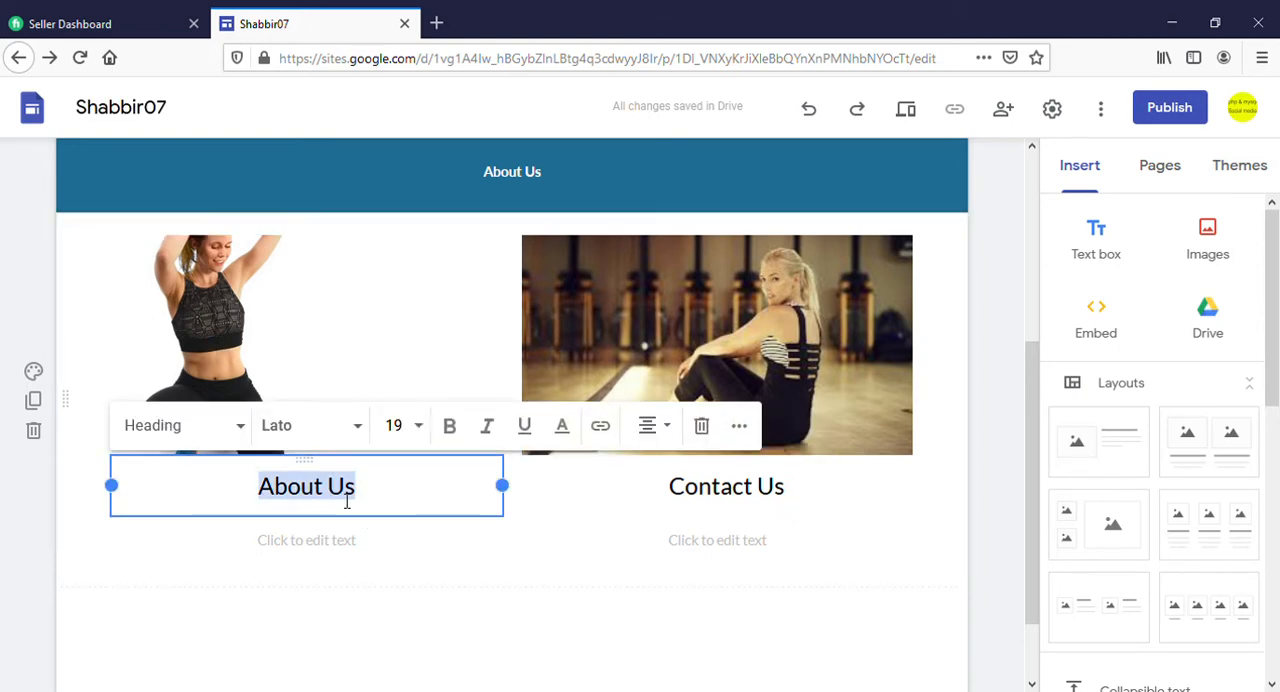
click(601, 430)
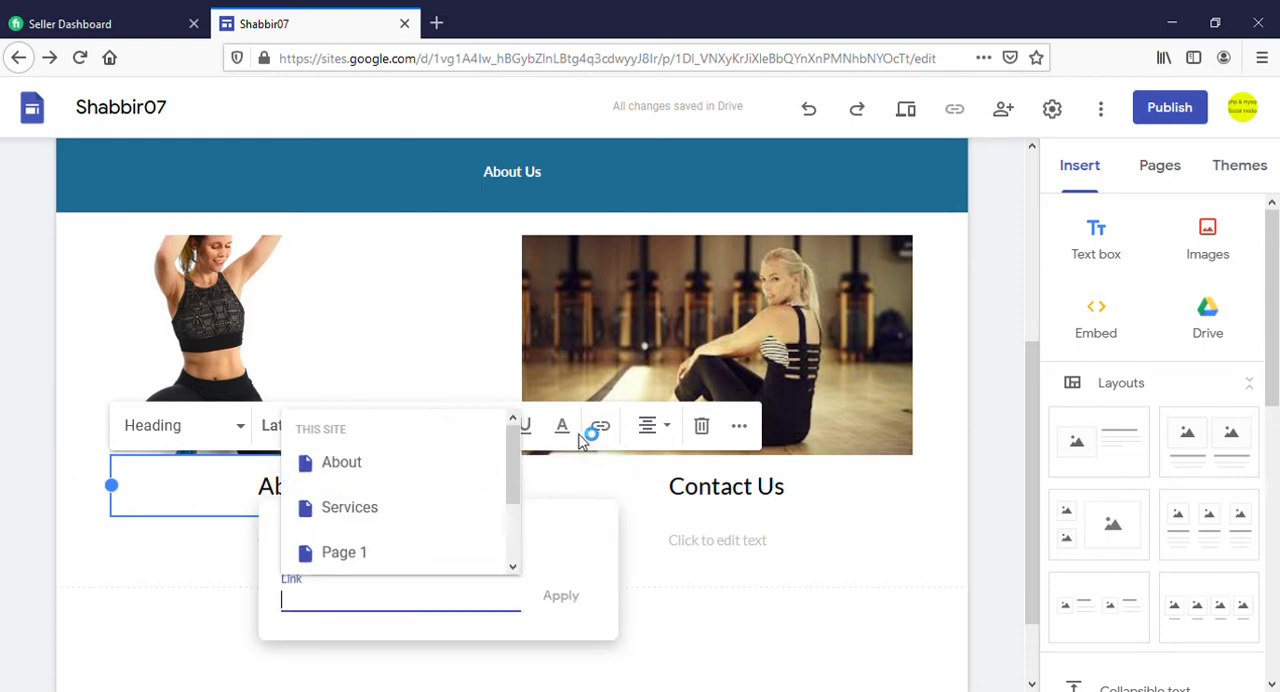
click(348, 465)
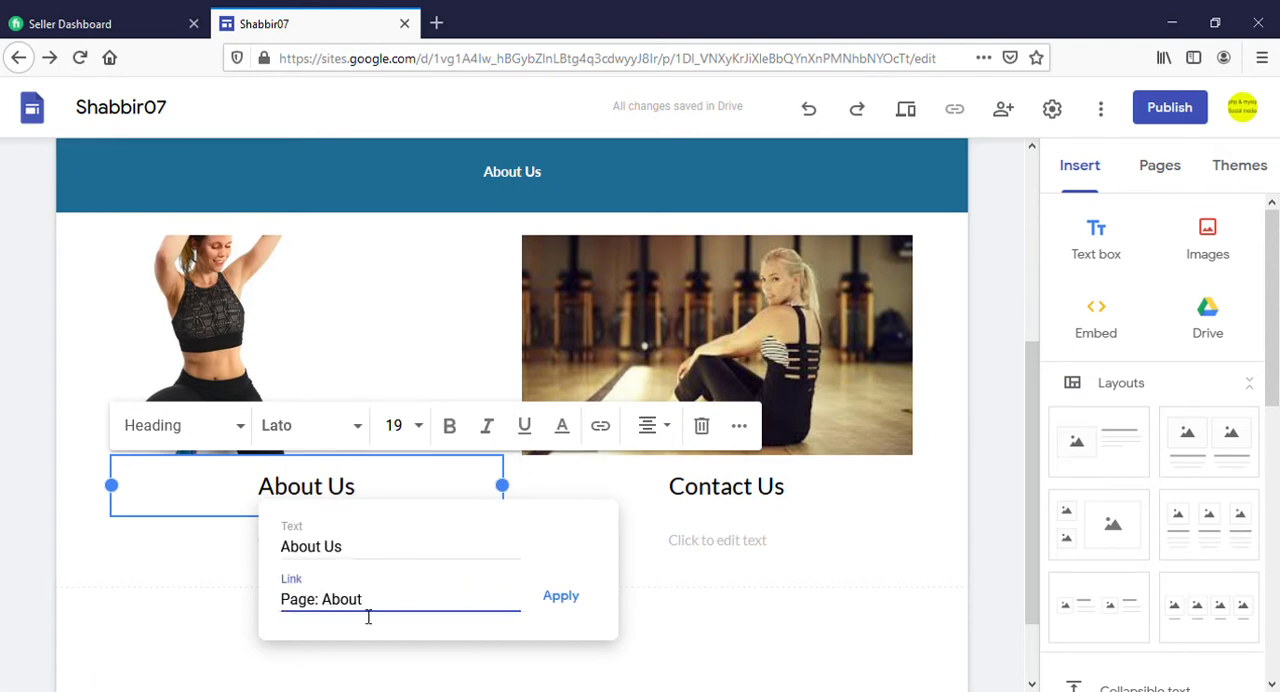
click(561, 595)
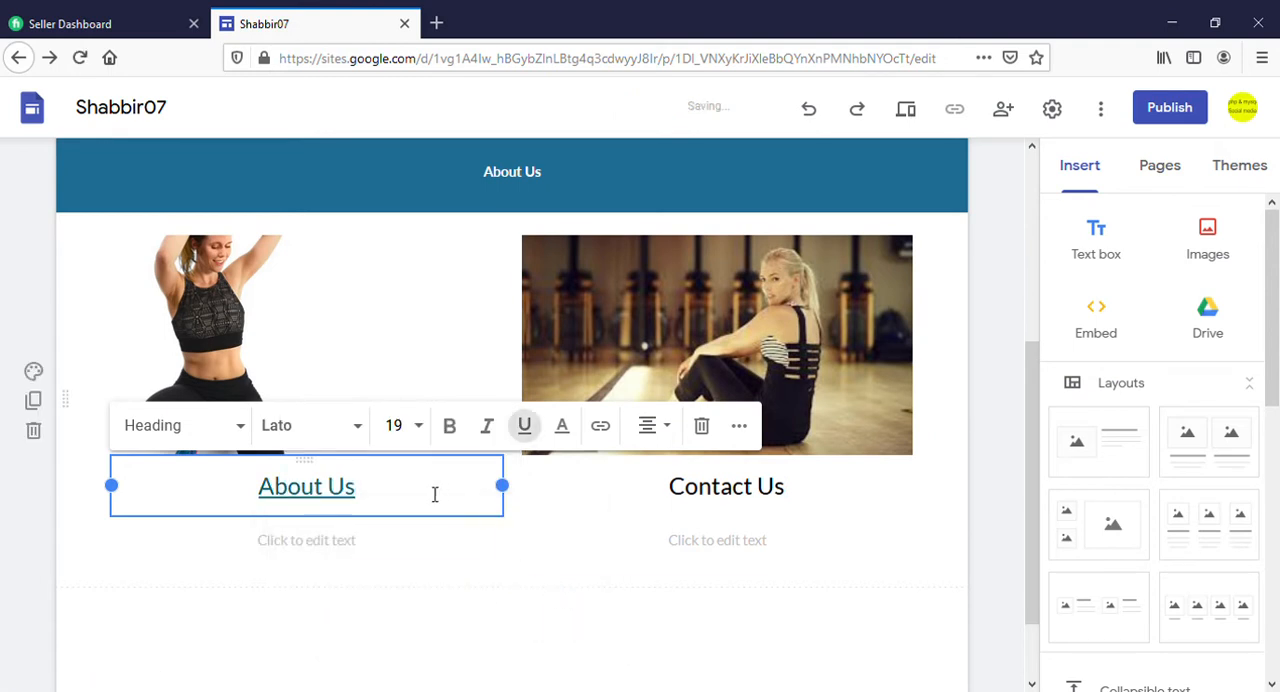
Link the "tact Us" part of the "Contact Us" caption to the site's Contact page
click(752, 500)
drag(793, 493, 712, 490)
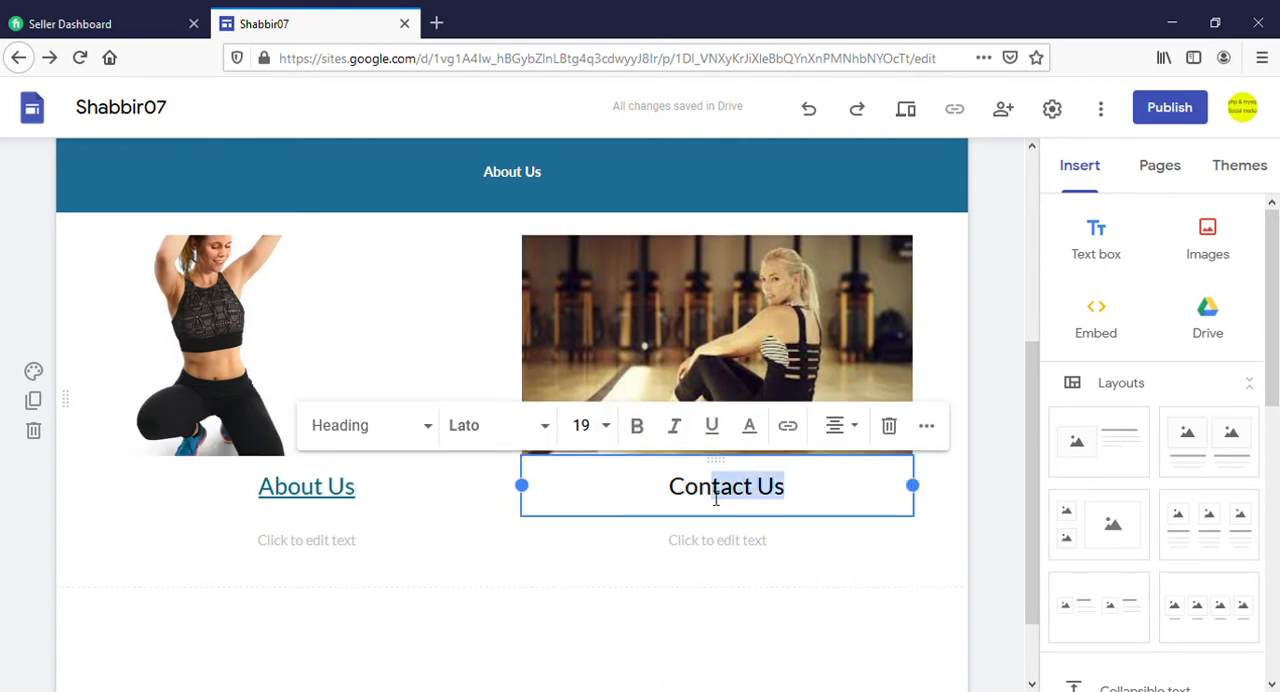
click(797, 437)
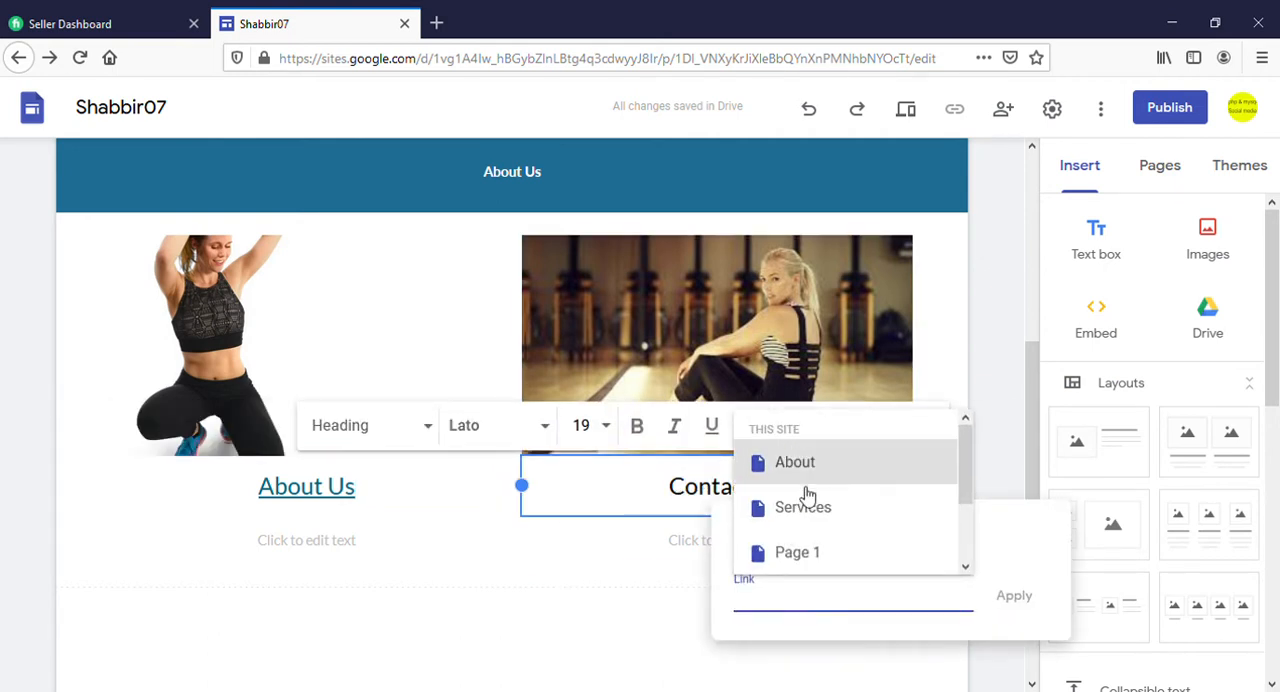
scroll(877, 521, down, 2)
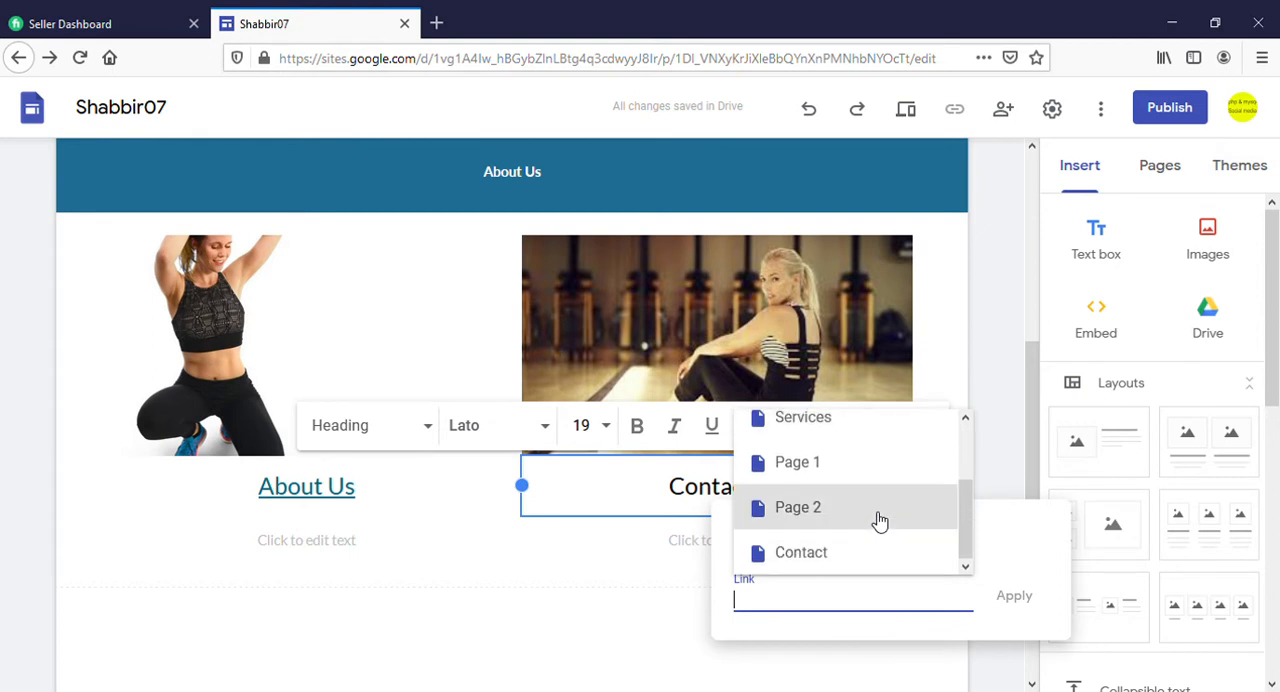
click(814, 568)
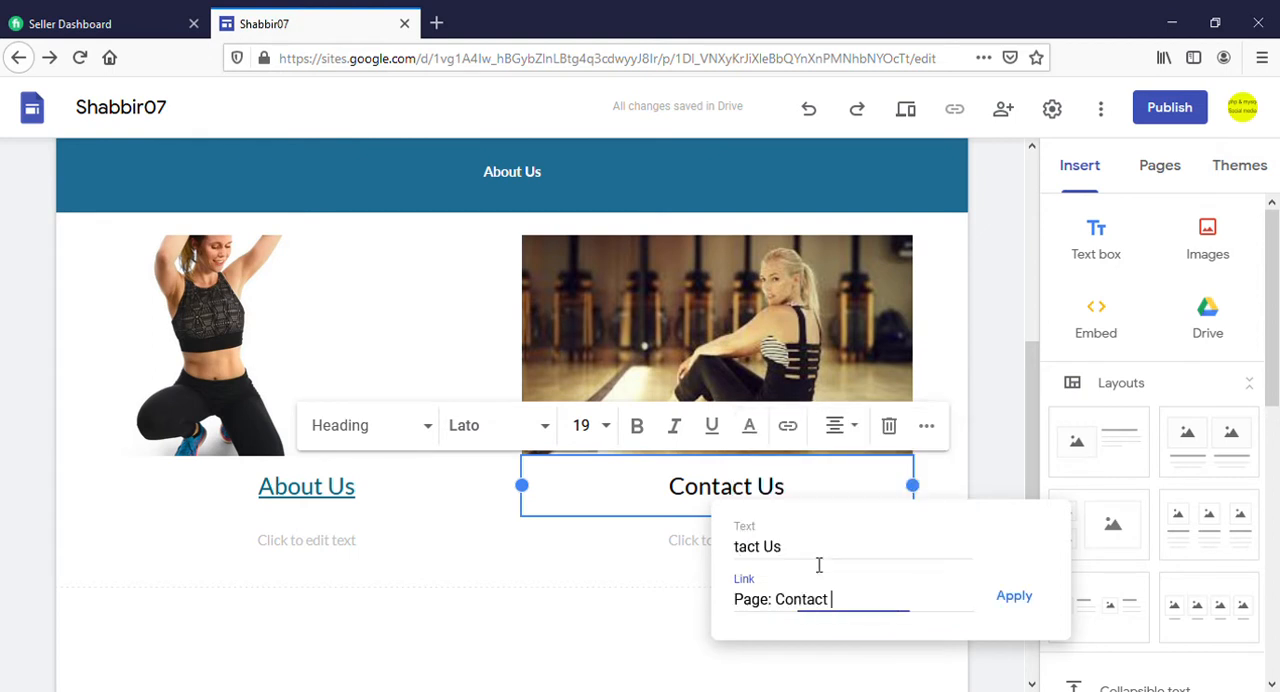
click(1036, 602)
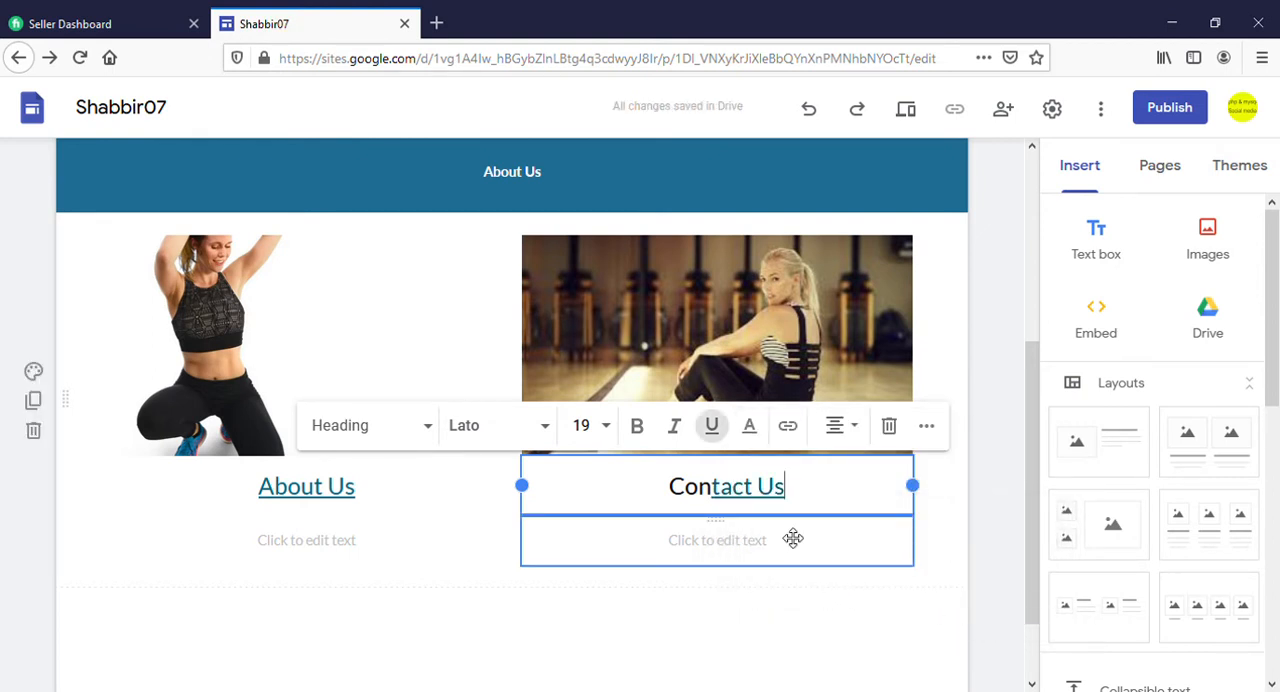
drag(795, 499, 711, 490)
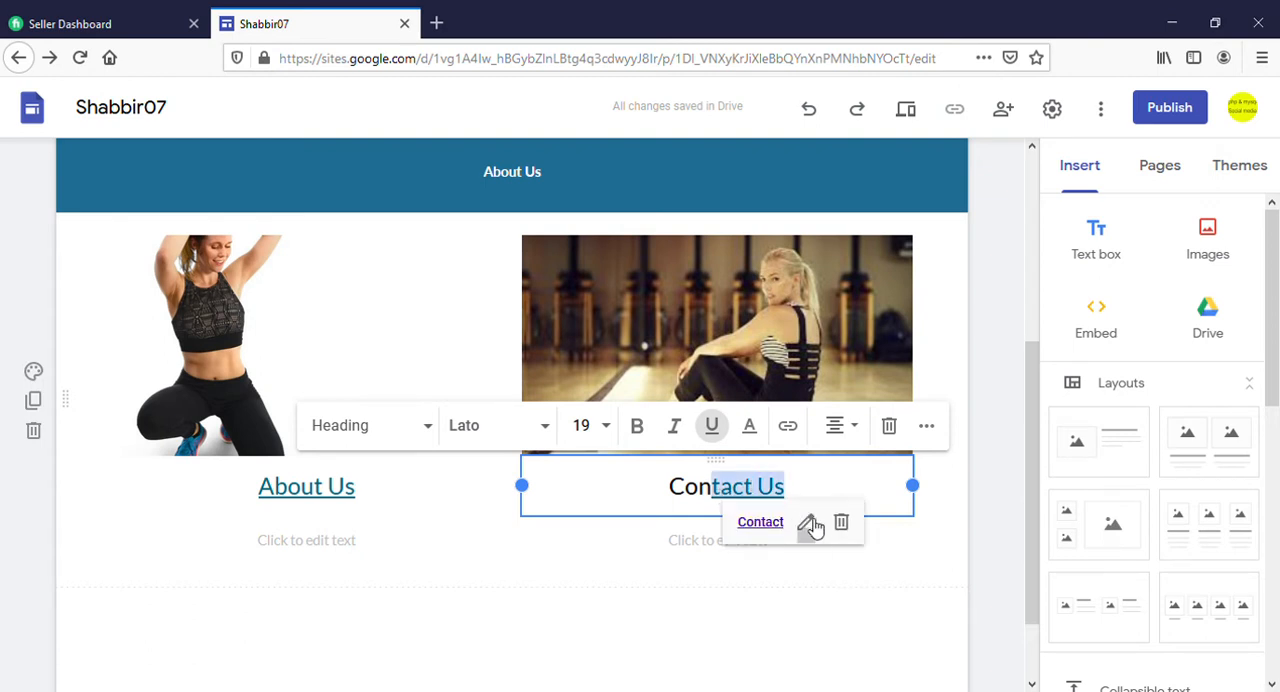
click(810, 523)
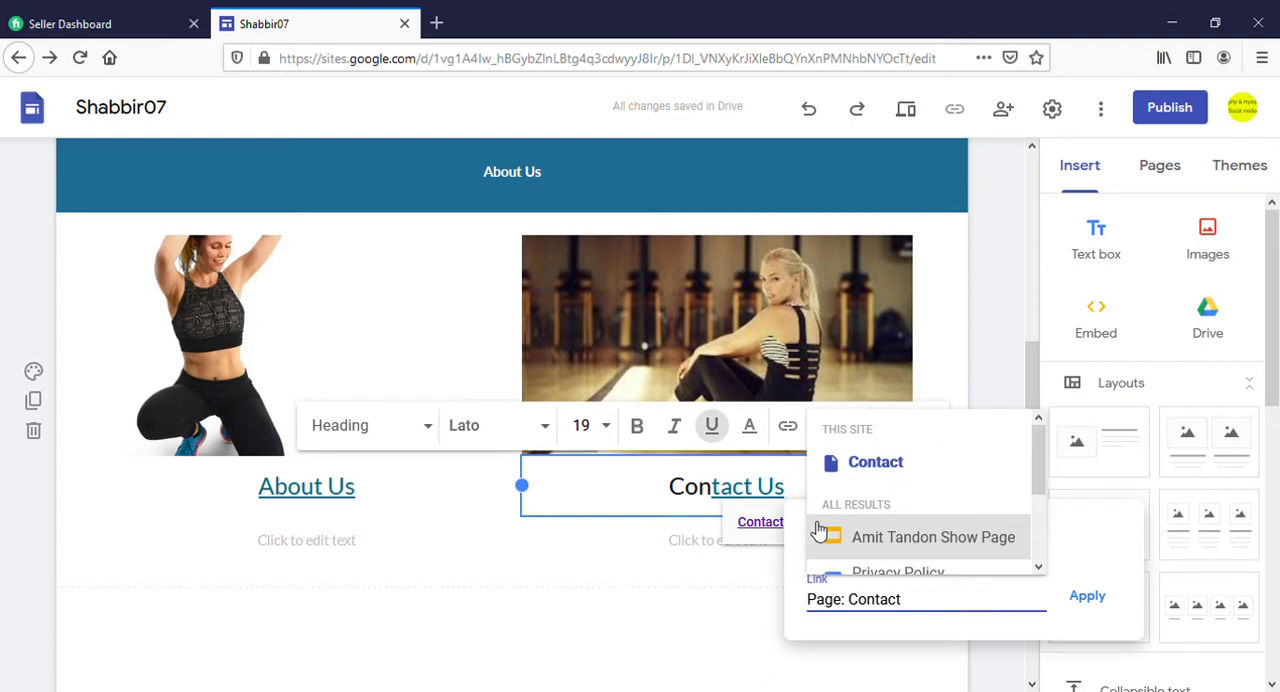
drag(920, 599, 816, 613)
key(BackSpace)
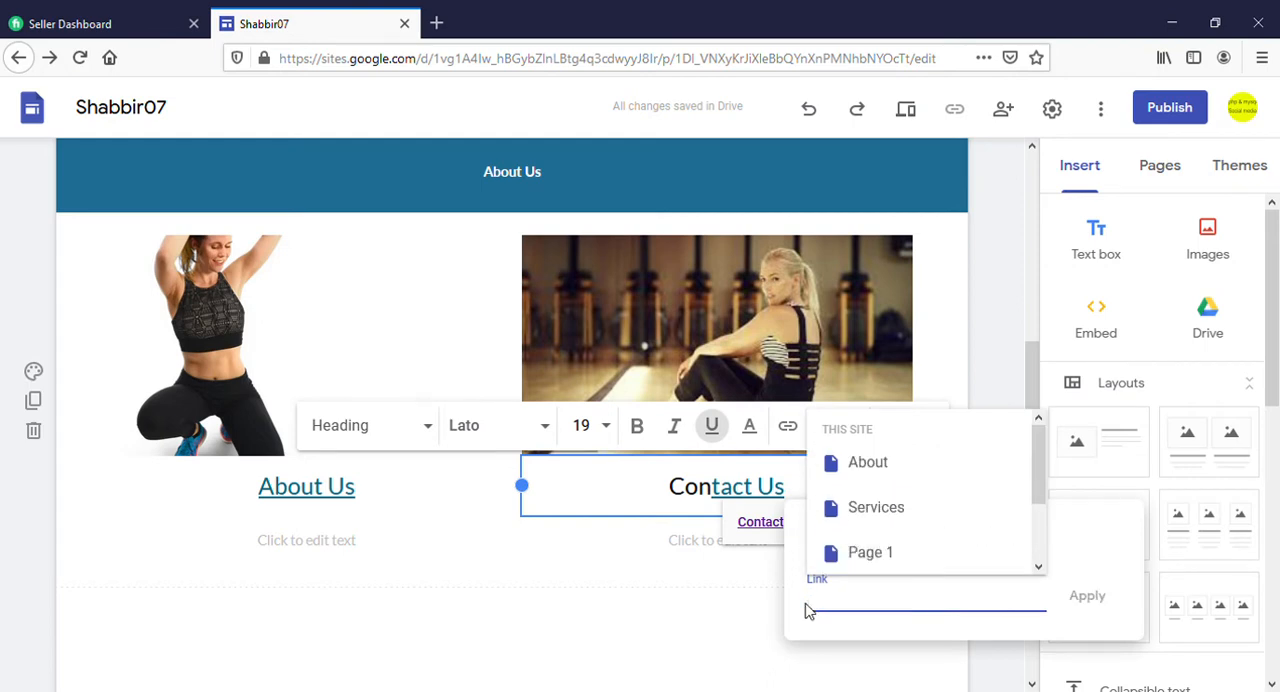
click(764, 595)
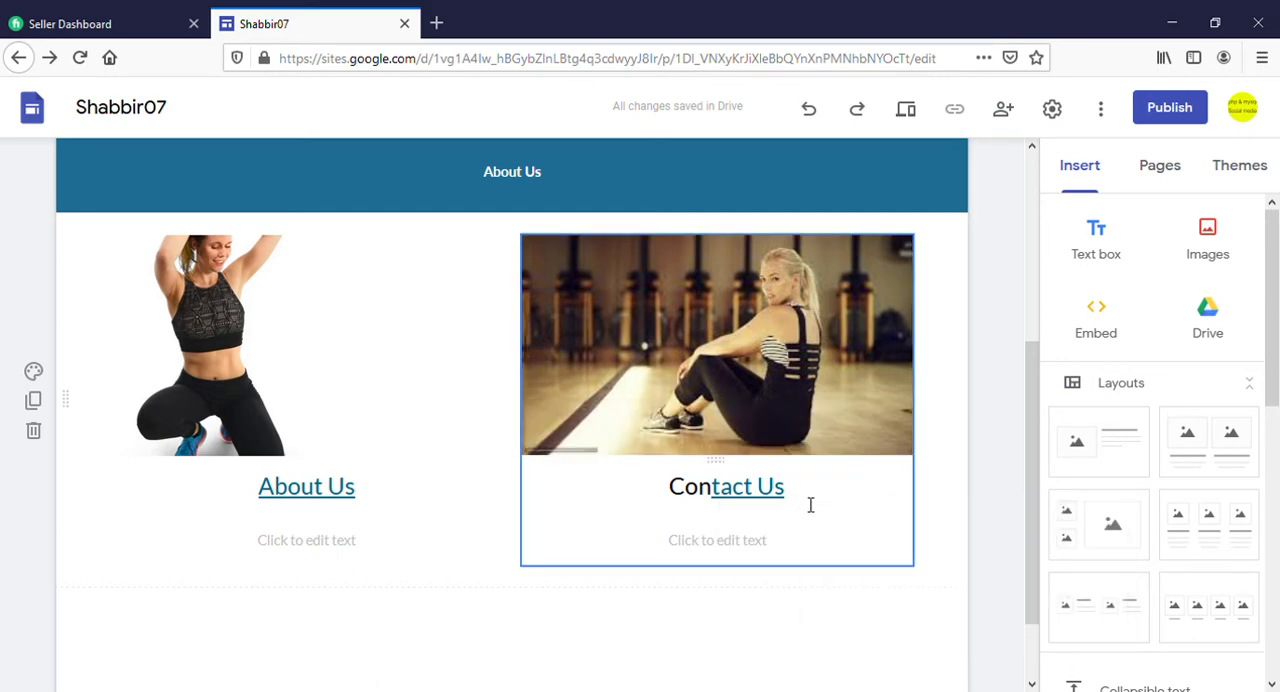
Try to extend the Contact page link over the whole "Contact Us" caption
drag(811, 506, 675, 503)
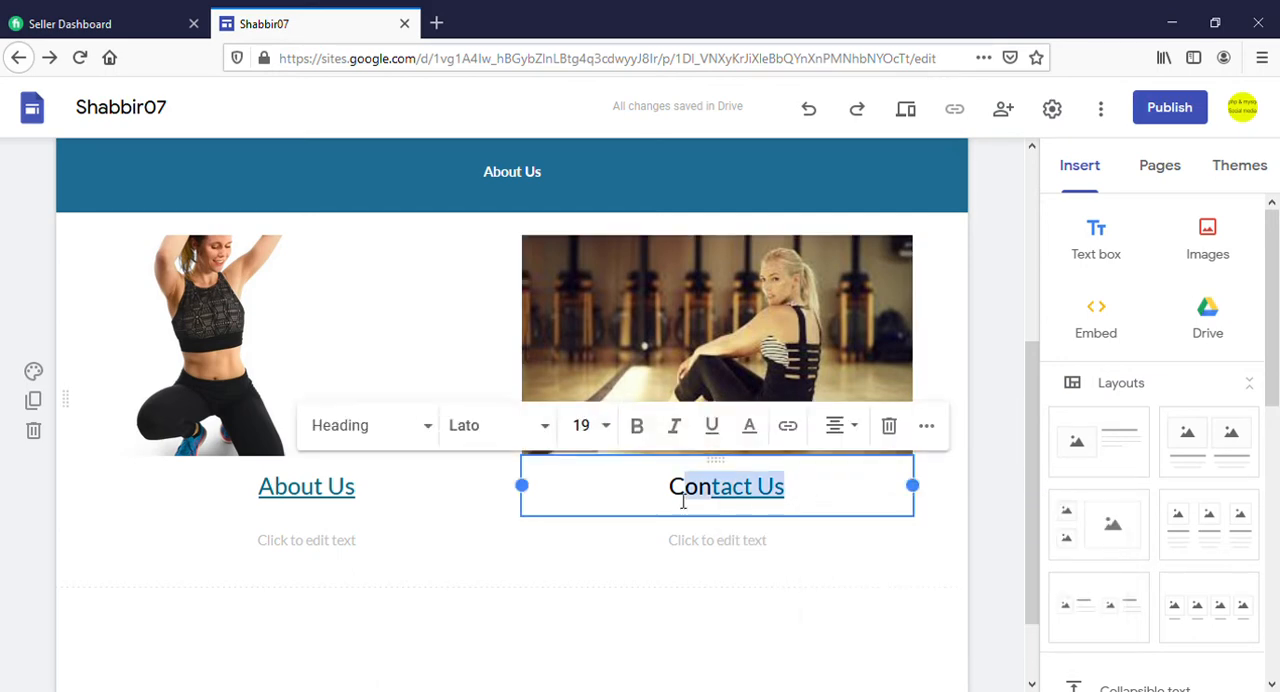
click(788, 427)
click(839, 612)
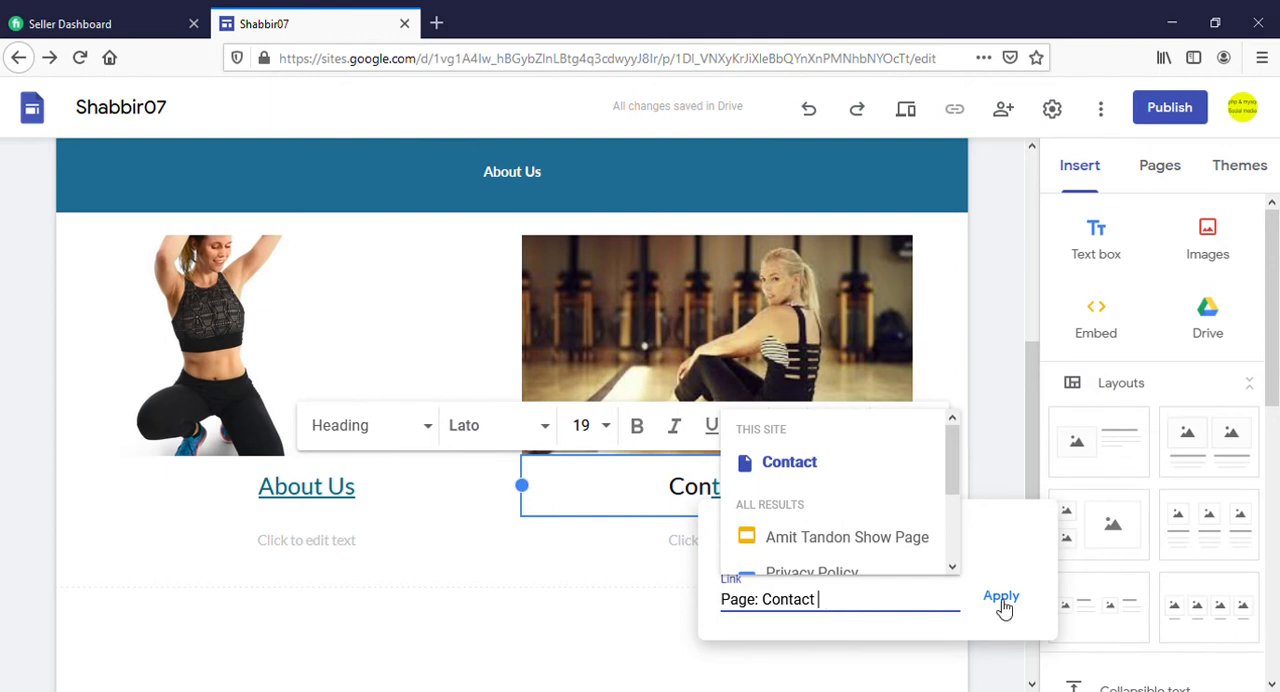
click(1003, 603)
click(773, 564)
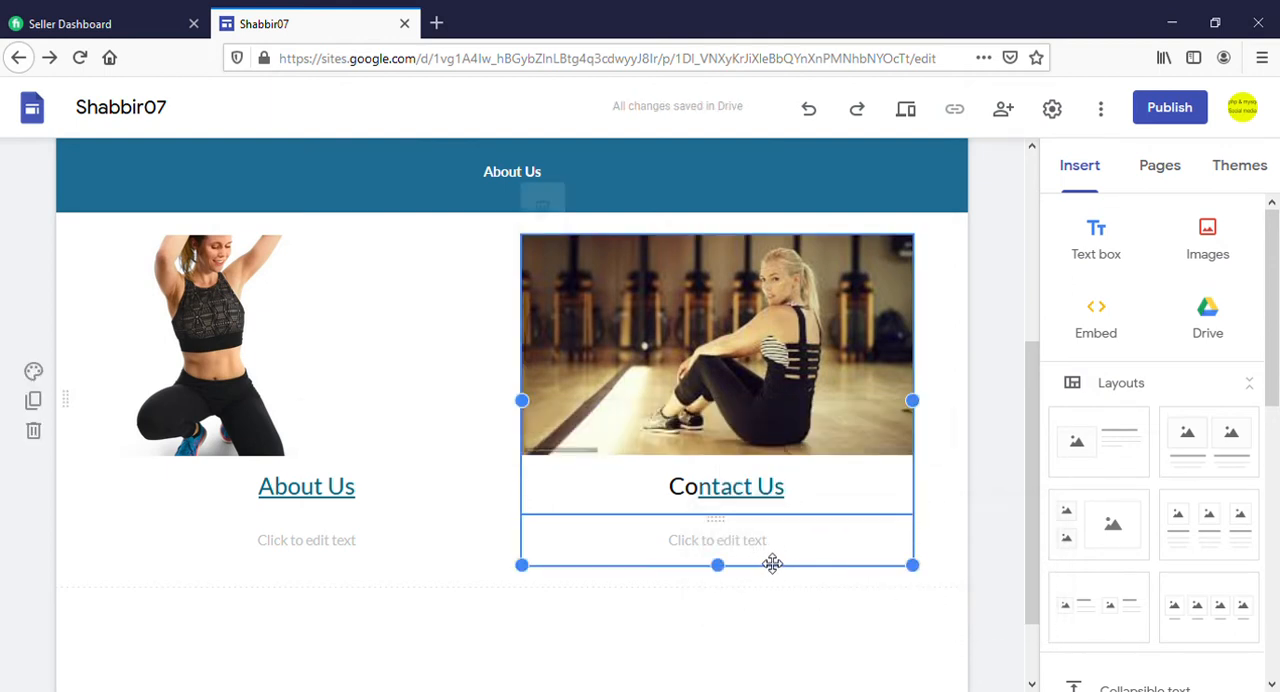
double_click(790, 487)
drag(797, 493, 698, 487)
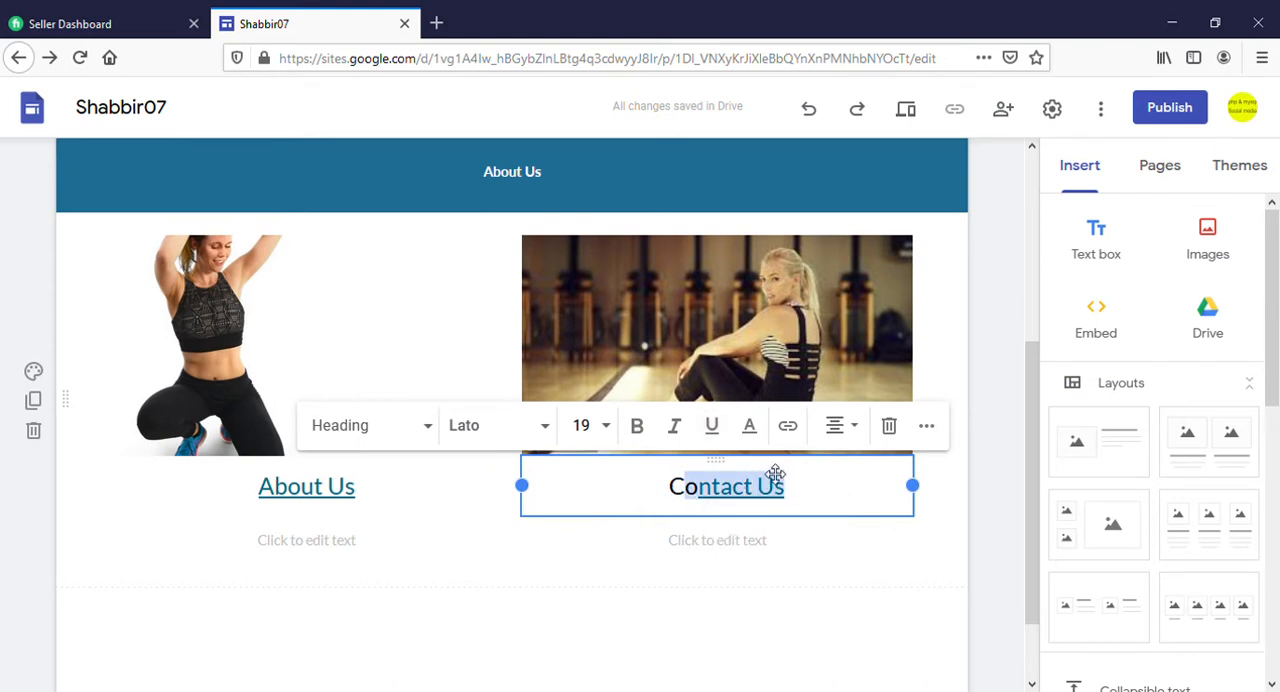
drag(793, 511, 682, 495)
click(789, 428)
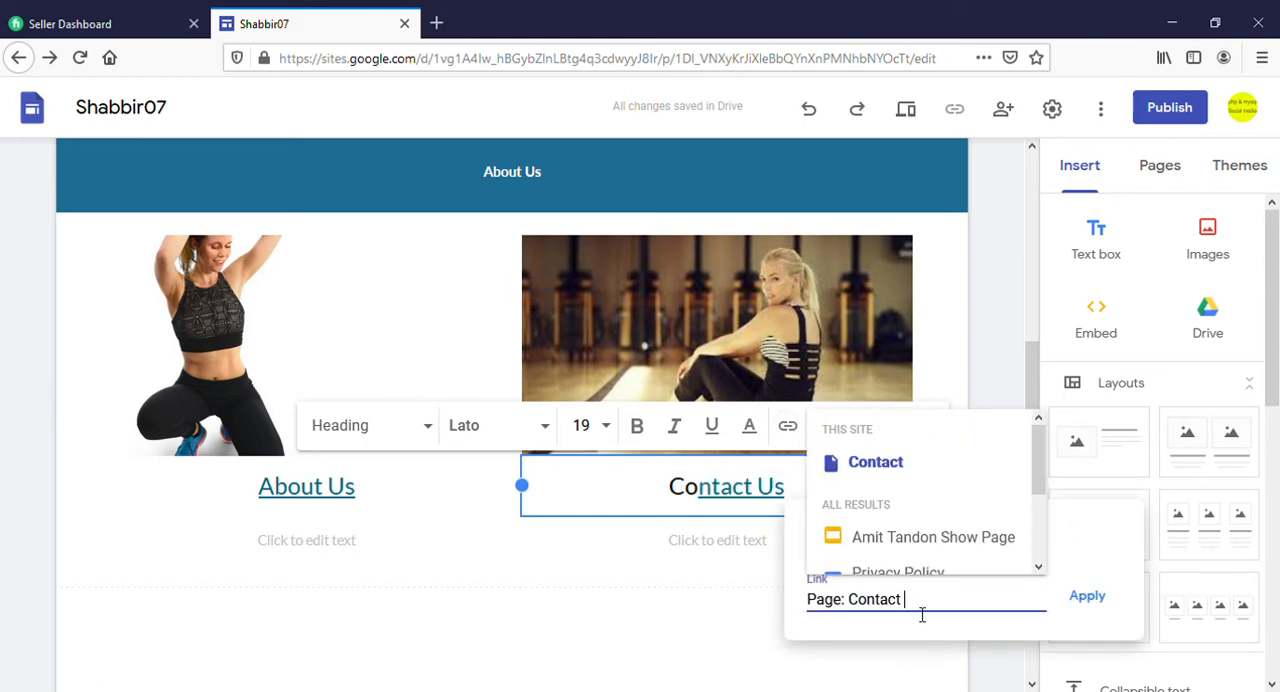
drag(918, 612, 822, 600)
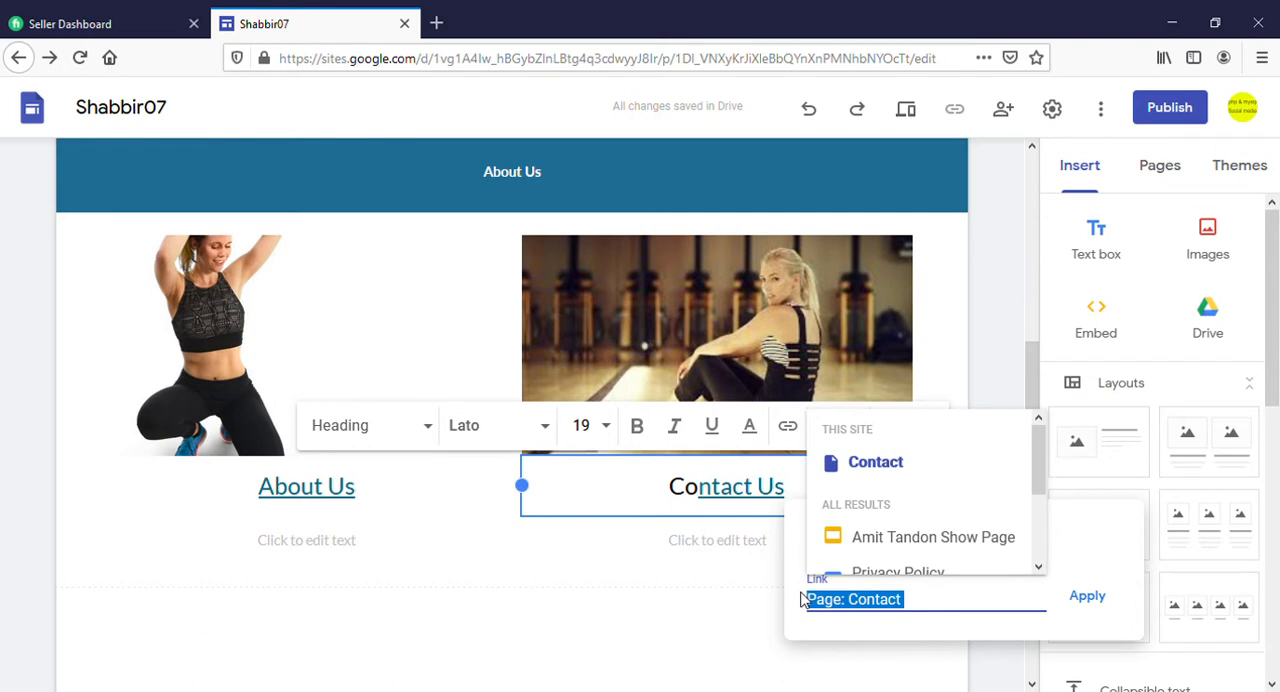
key(BackSpace)
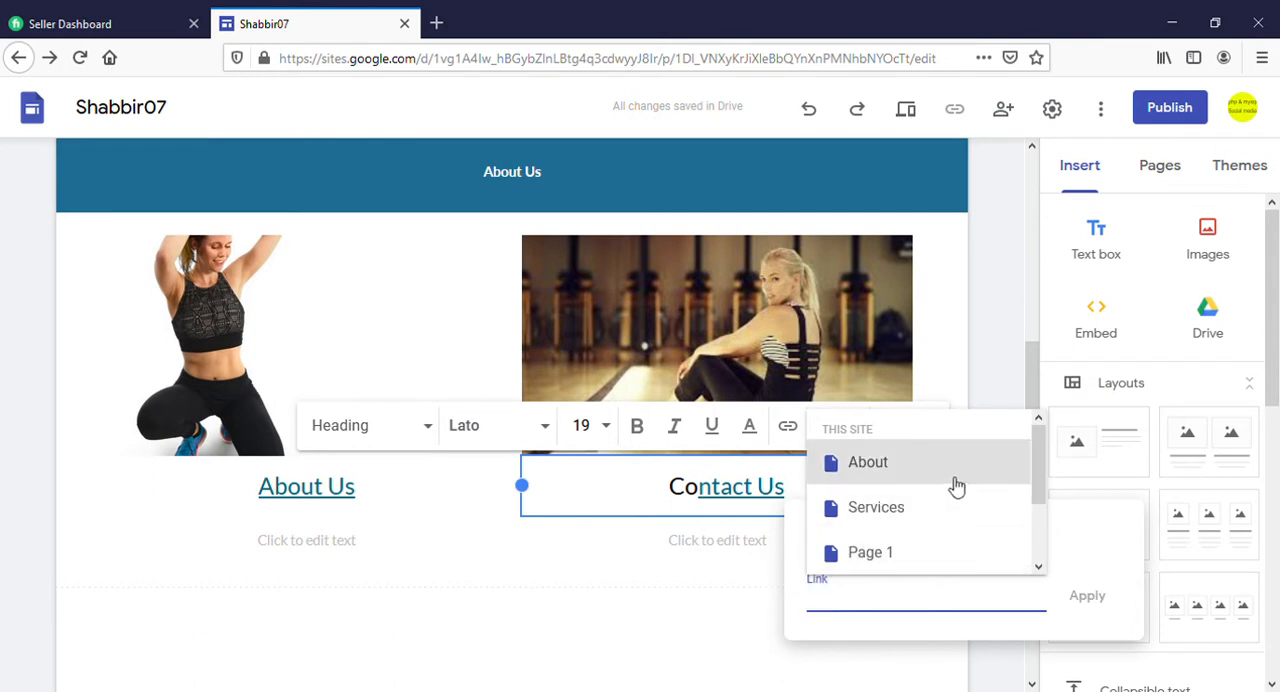
scroll(968, 512, down, 2)
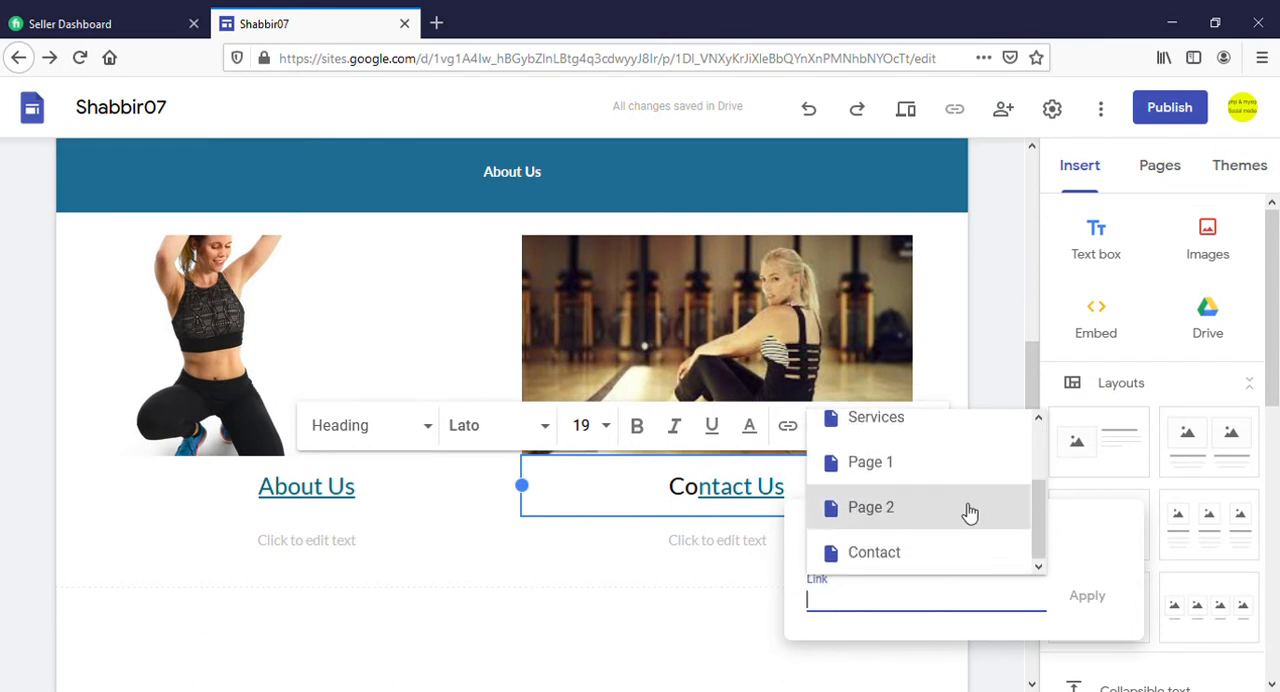
click(745, 563)
Delete the "Contact Us" heading text box beneath the picture of the seated woman
click(795, 501)
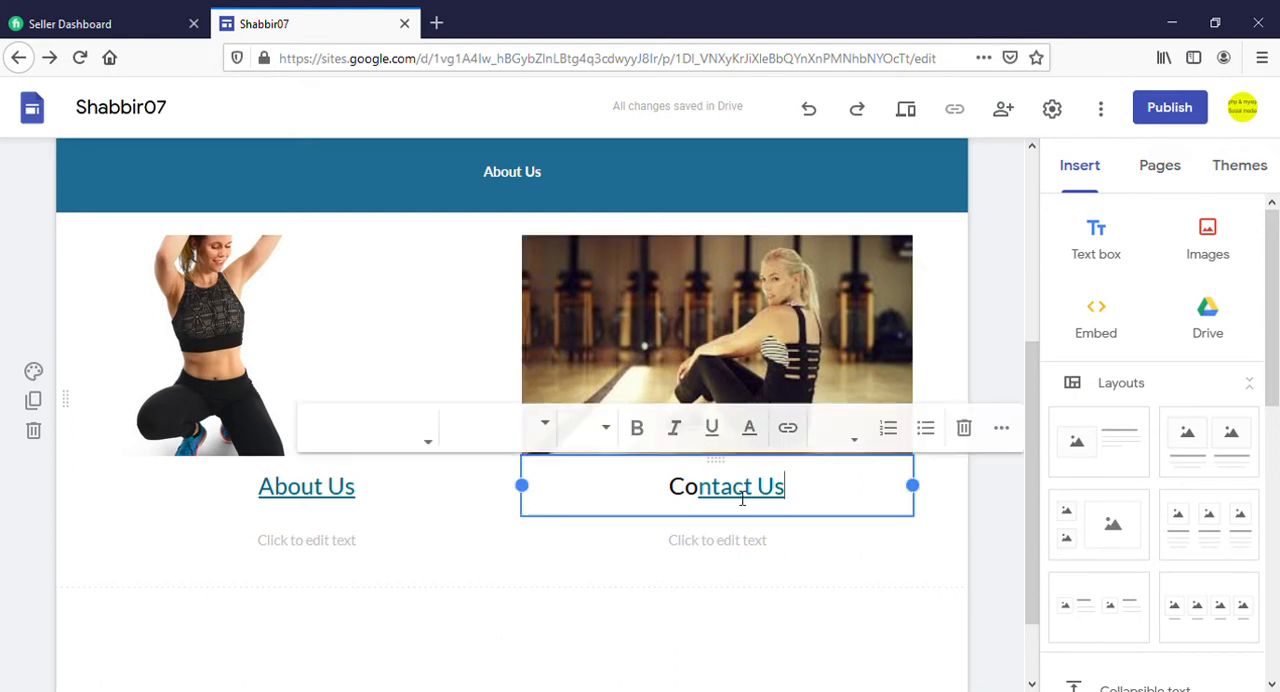
drag(795, 501, 686, 503)
click(889, 425)
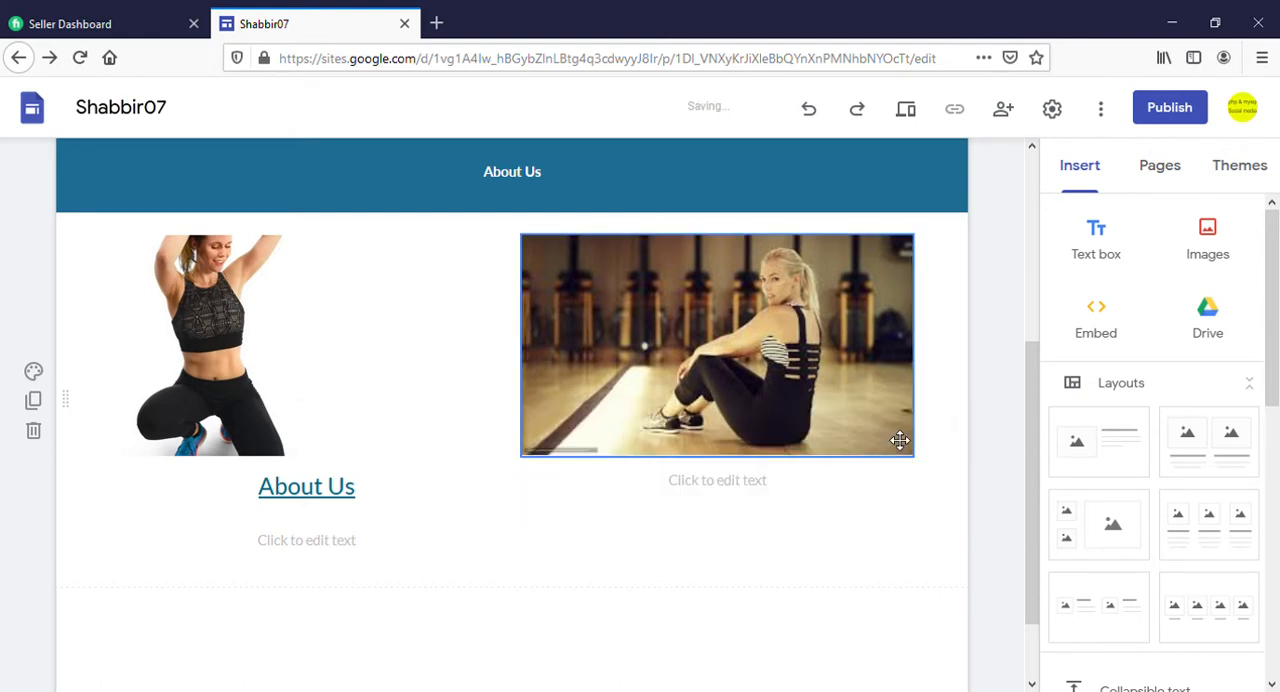
Caption the picture of the seated woman "Contact Us" in the empty text field beneath it and make the caption bold
click(665, 488)
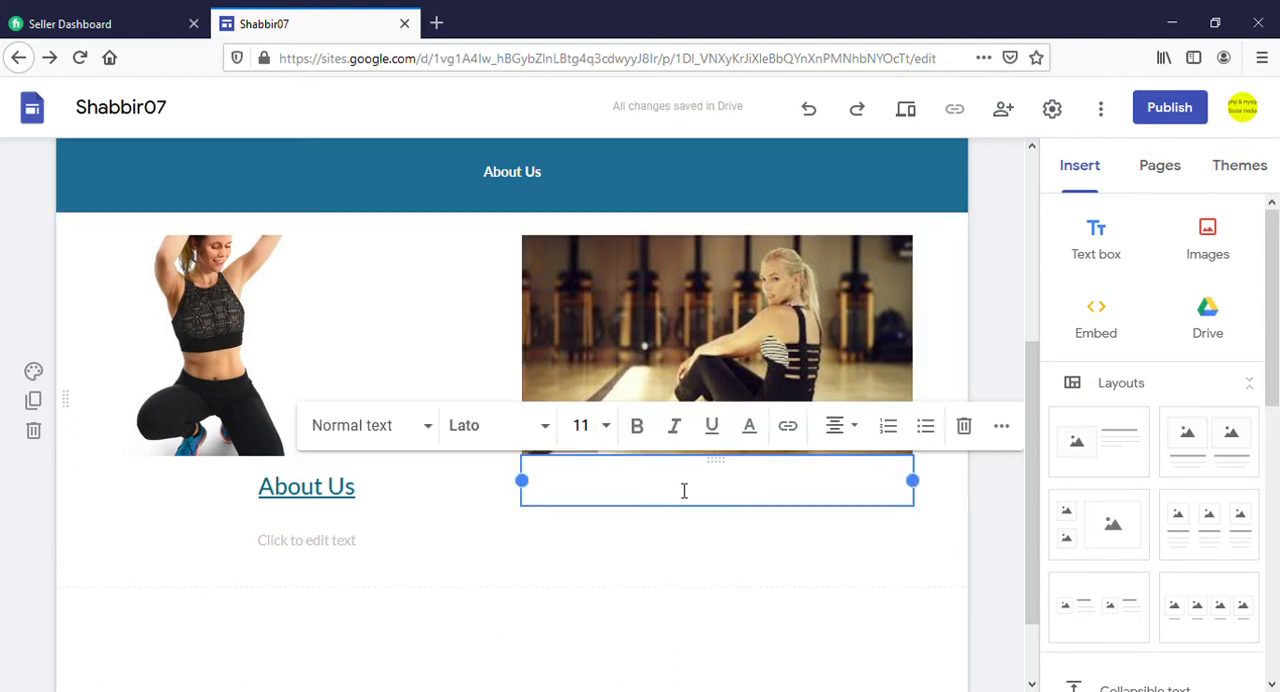
text(Contact)
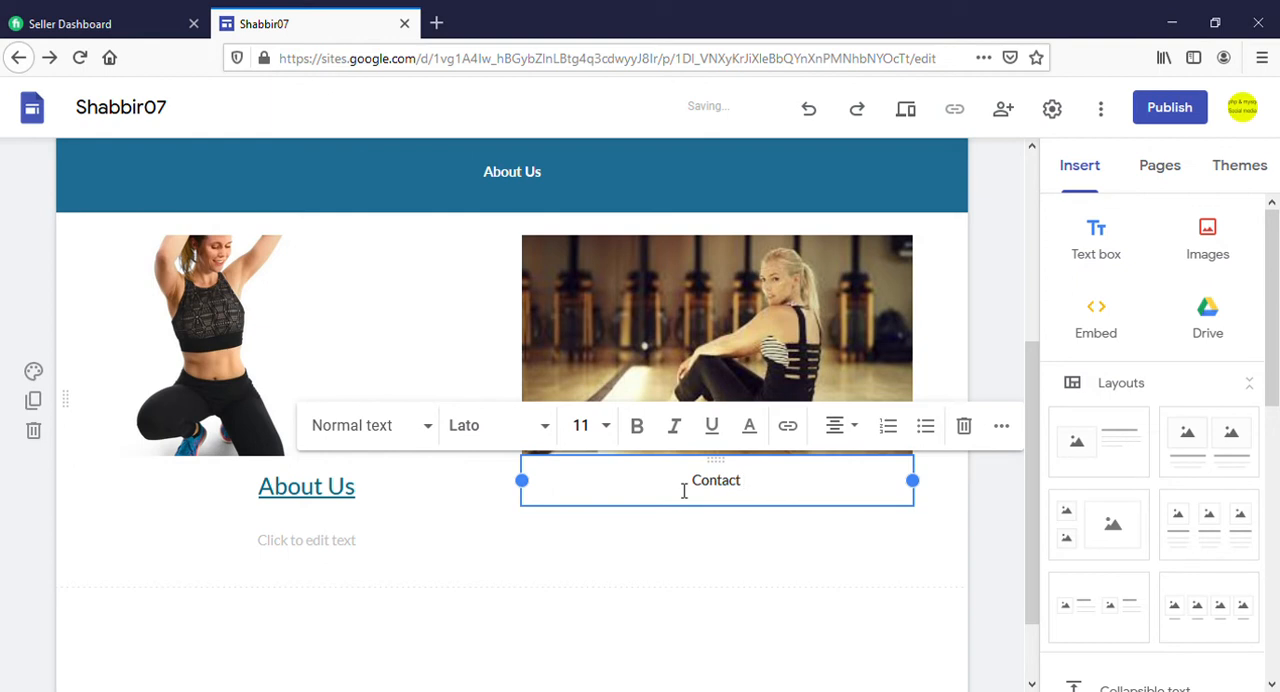
text( Us)
drag(771, 489, 677, 482)
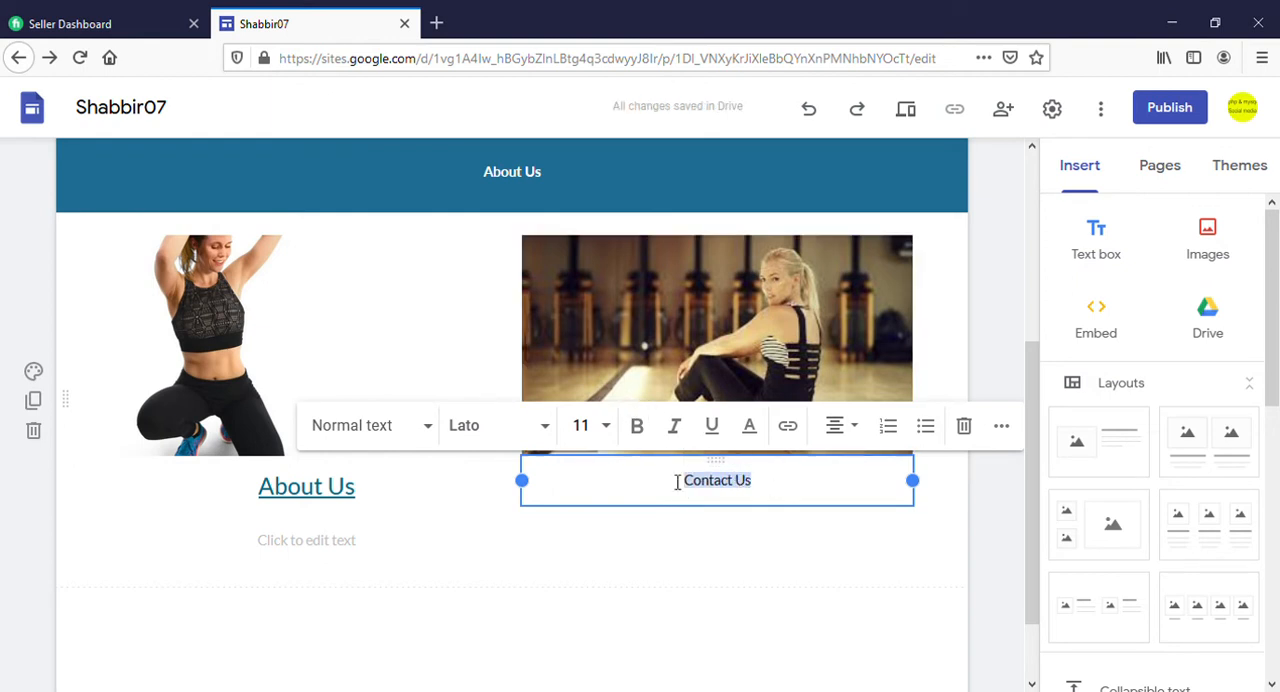
click(640, 428)
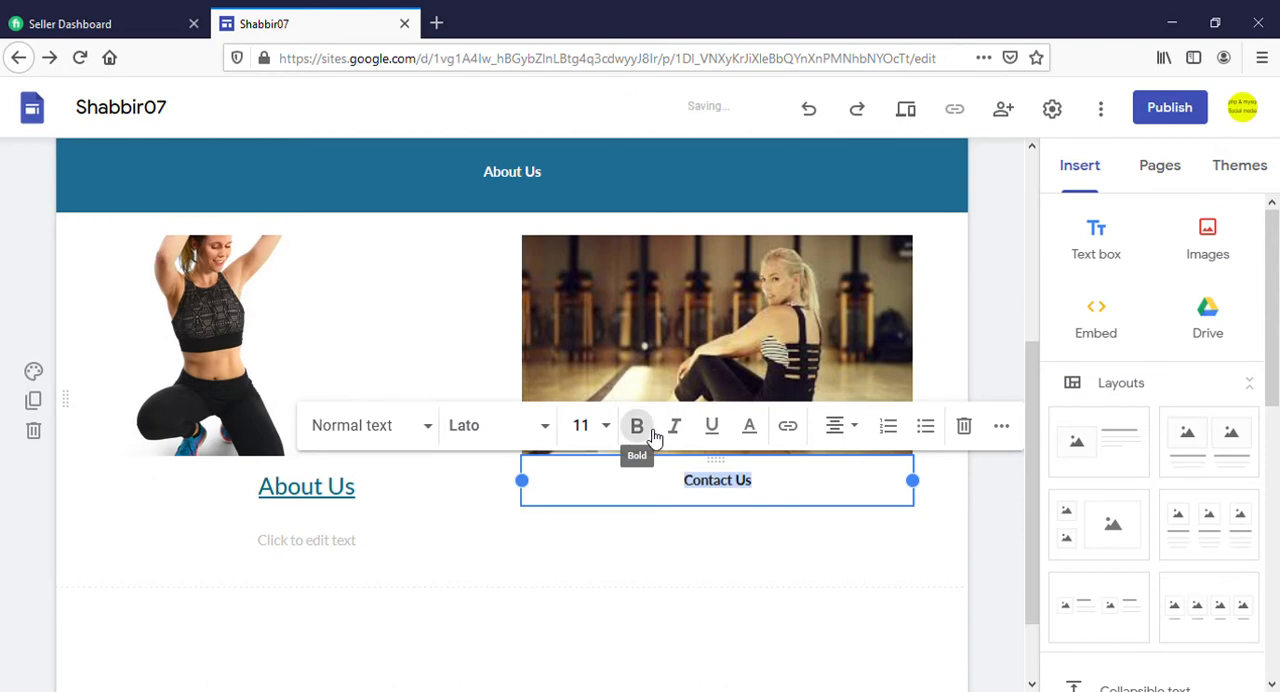
Link the whole "Contact Us" caption to the site's Contact page
click(781, 500)
drag(750, 496, 685, 496)
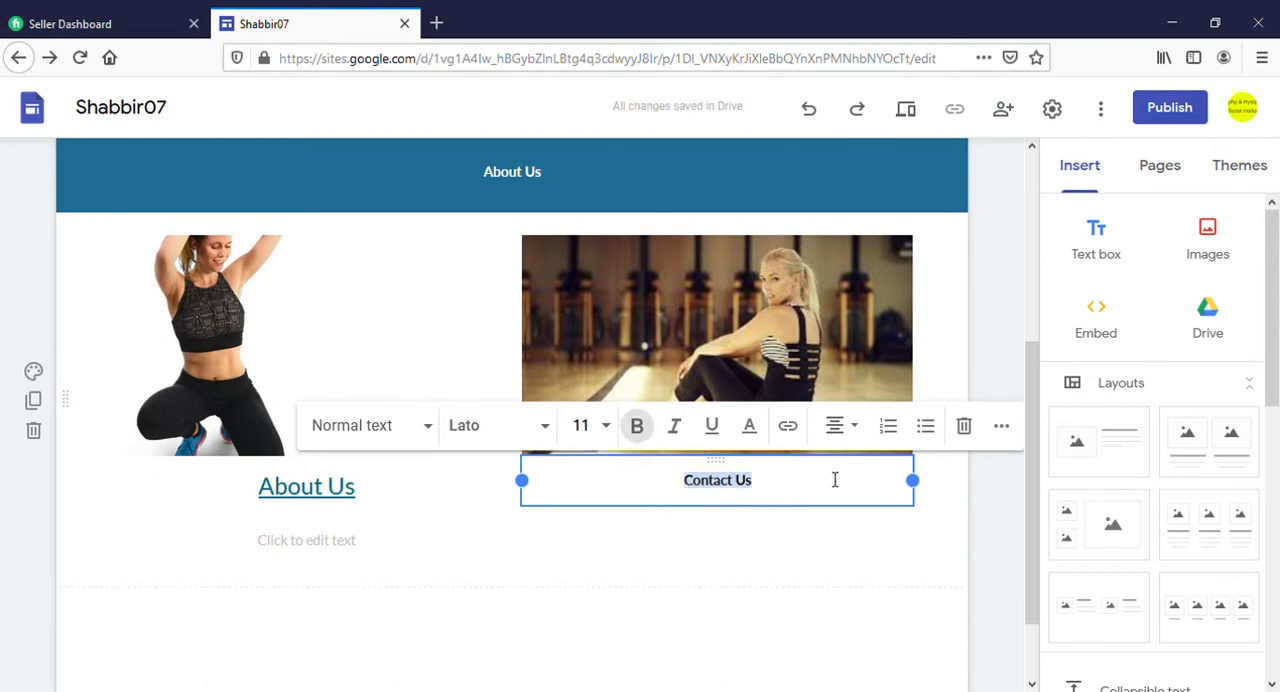
click(788, 426)
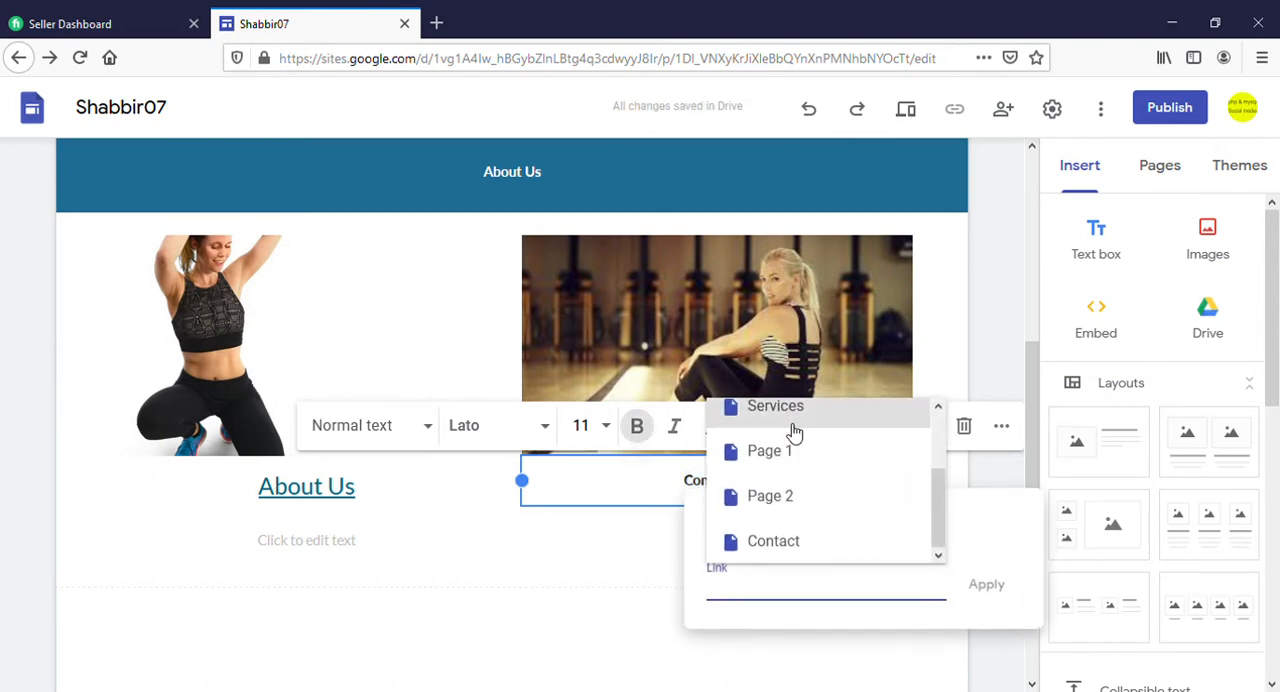
click(782, 548)
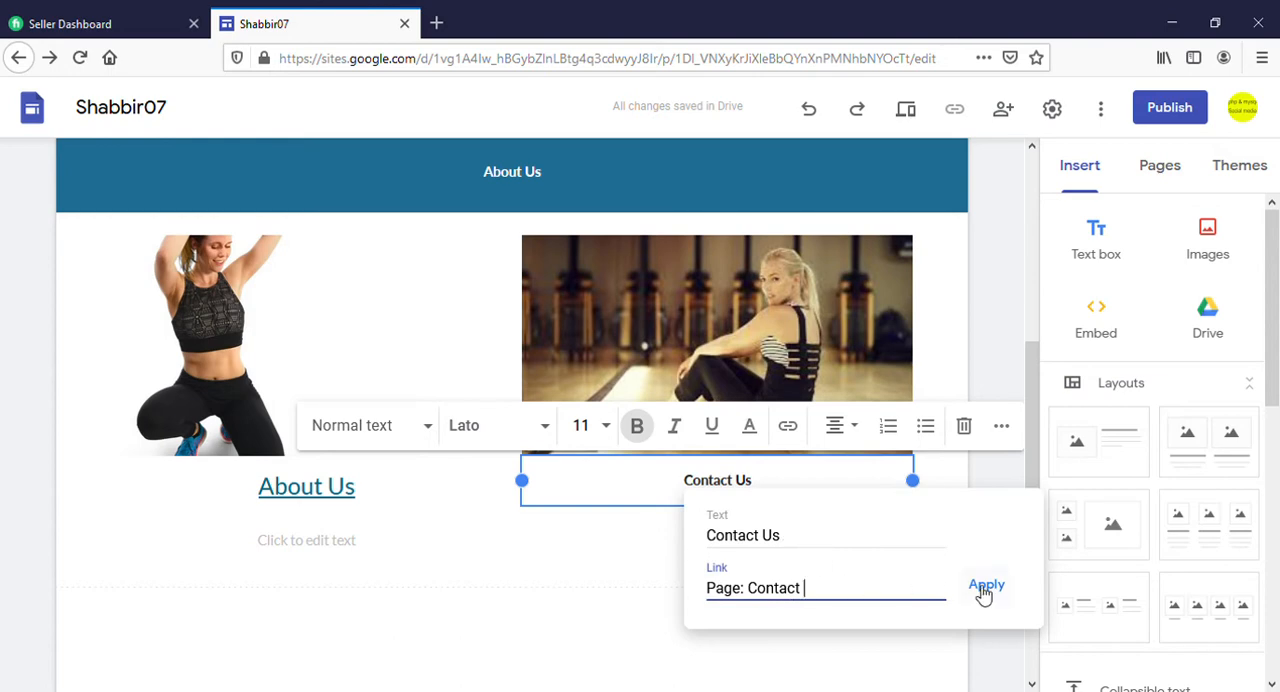
click(985, 587)
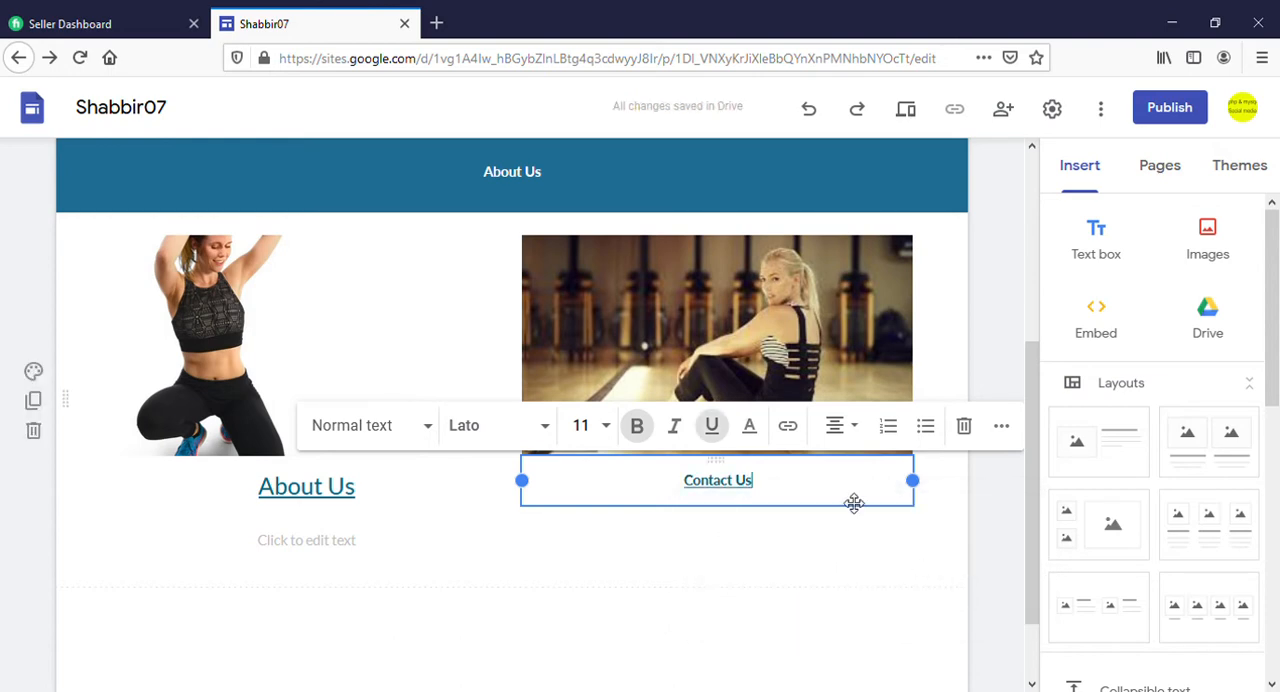
Publish the site to the web under an address matching the site name and open the live site
click(1166, 112)
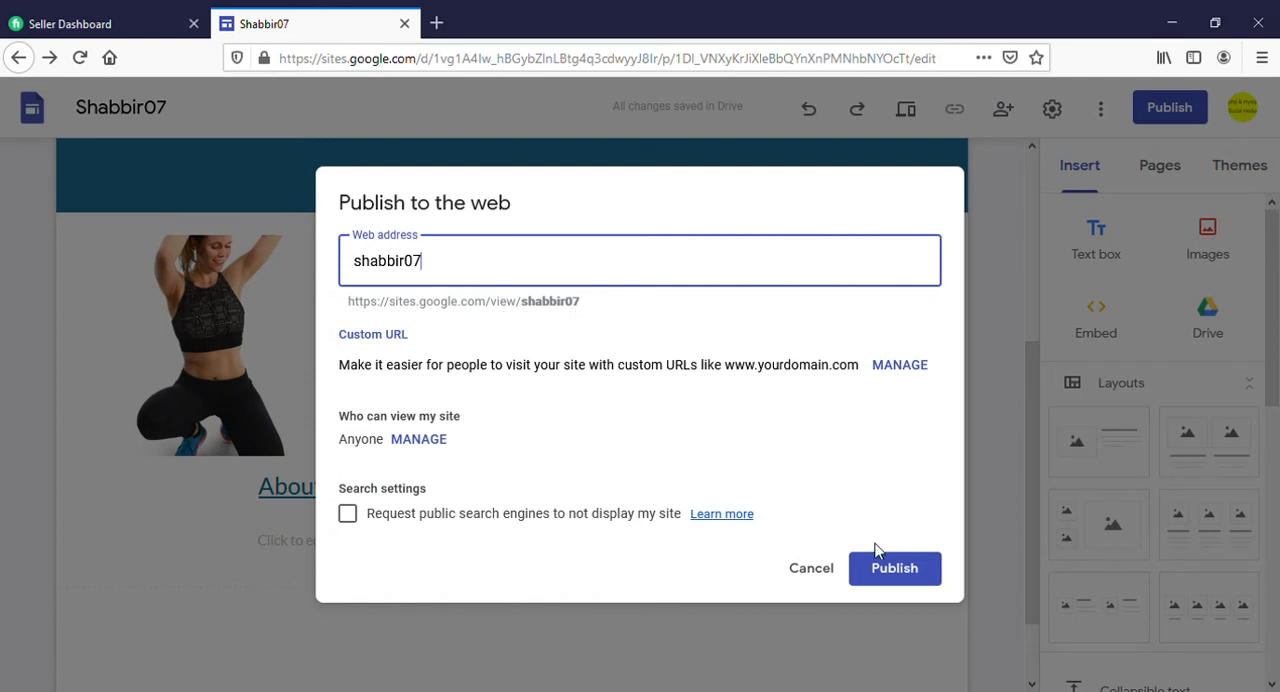
click(882, 568)
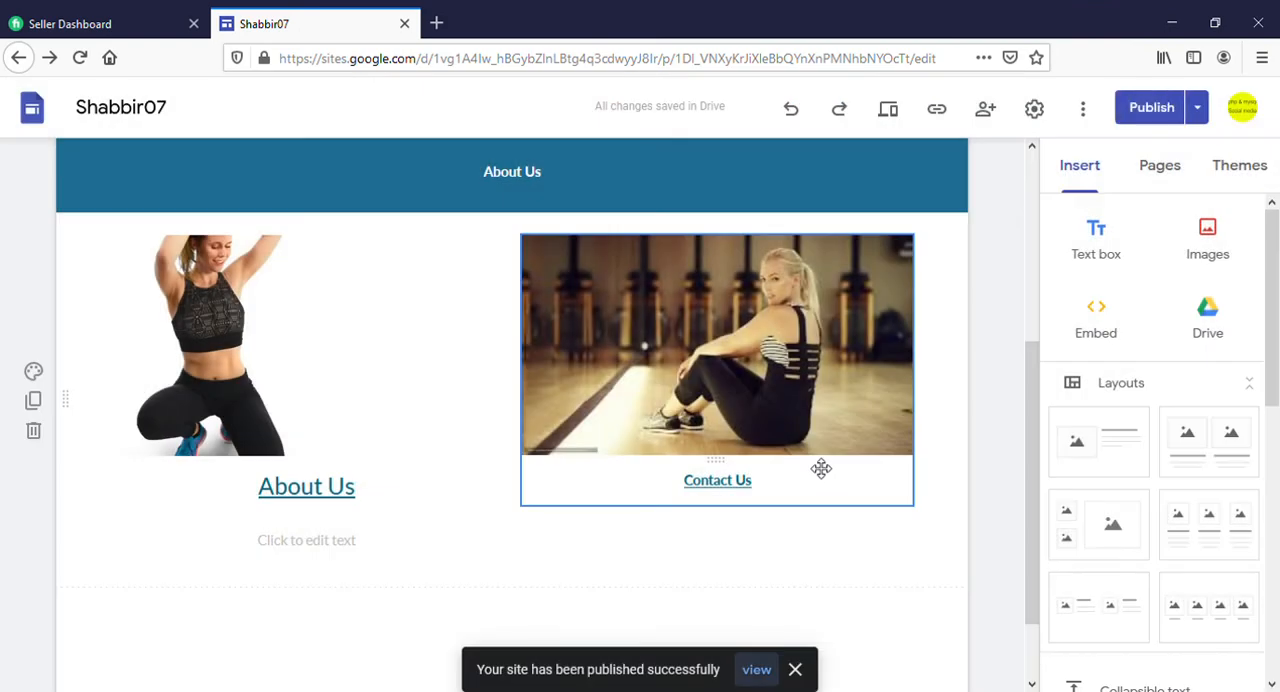
click(757, 670)
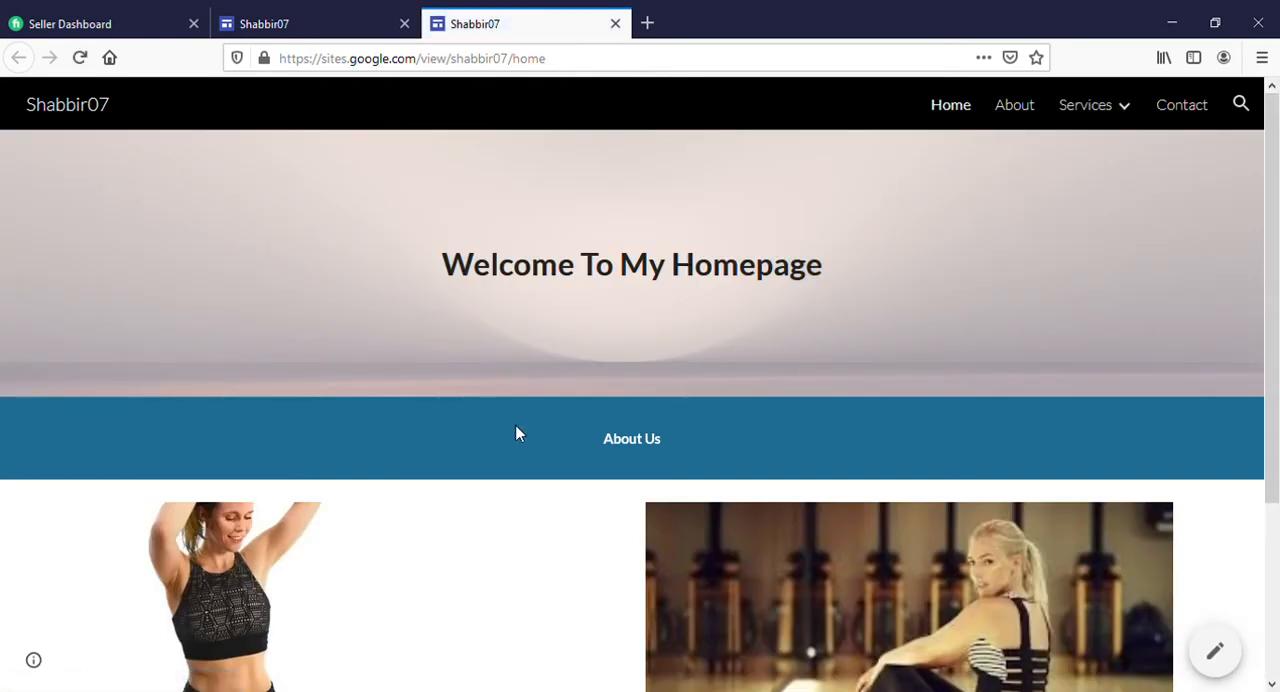
Review the published Home page and test its "About Us" and "Contact Us" caption links
scroll(518, 435, down, 2)
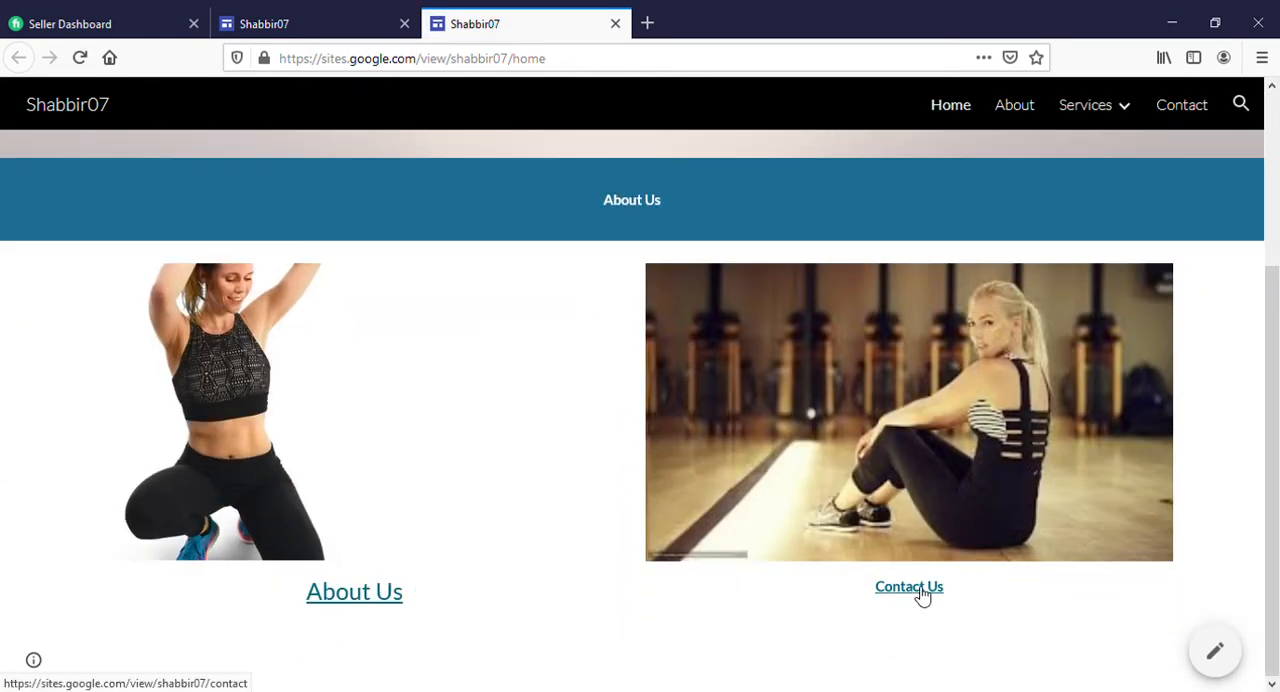
scroll(855, 590, up, 1)
scroll(852, 596, down, 1)
scroll(852, 596, up, 2)
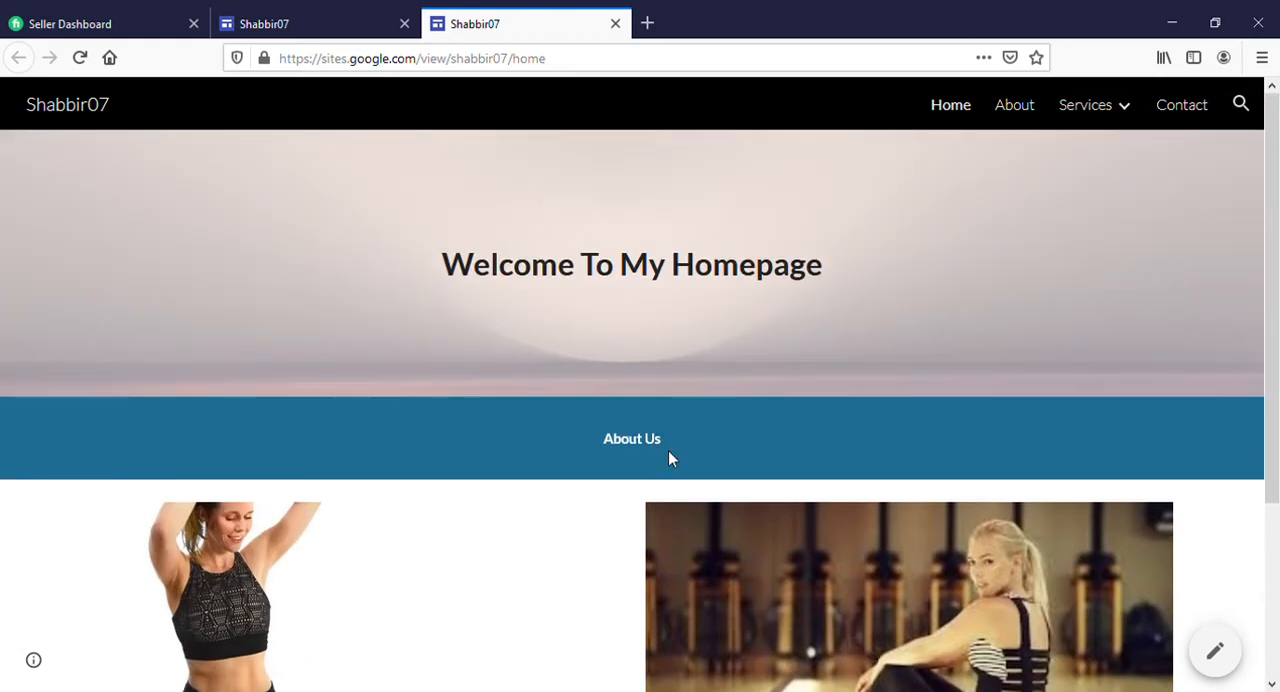
scroll(690, 468, down, 2)
click(356, 592)
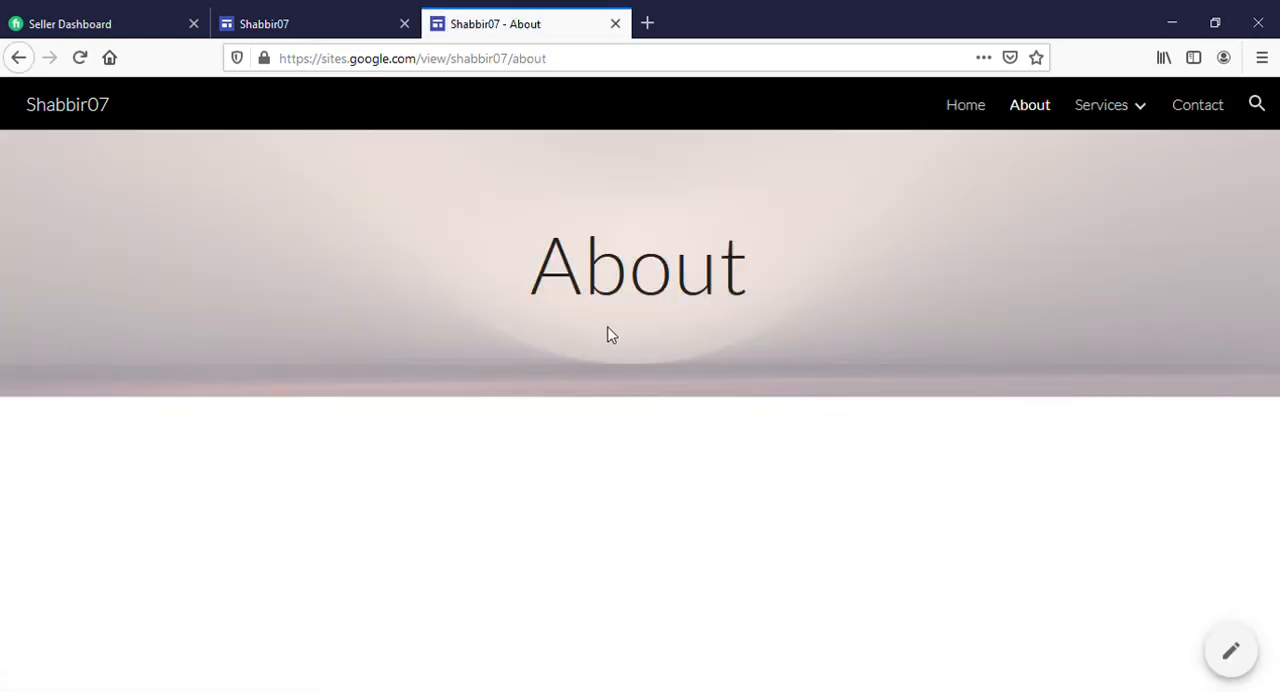
click(975, 112)
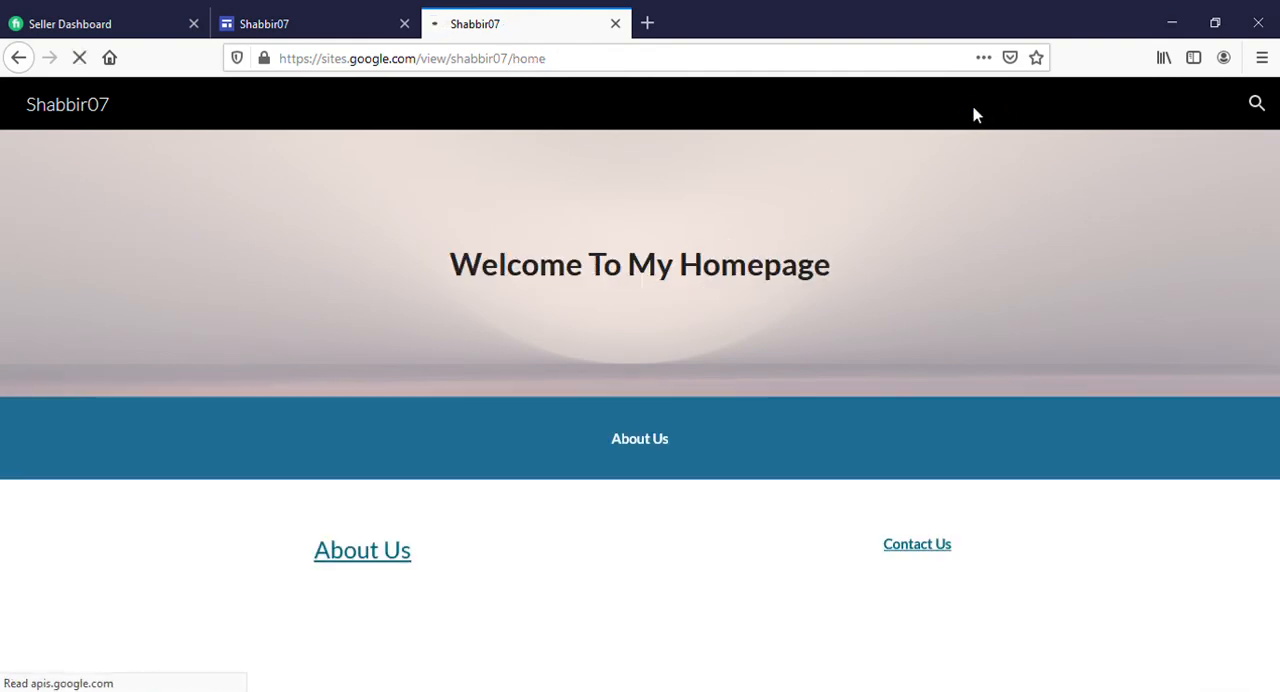
scroll(850, 515, down, 2)
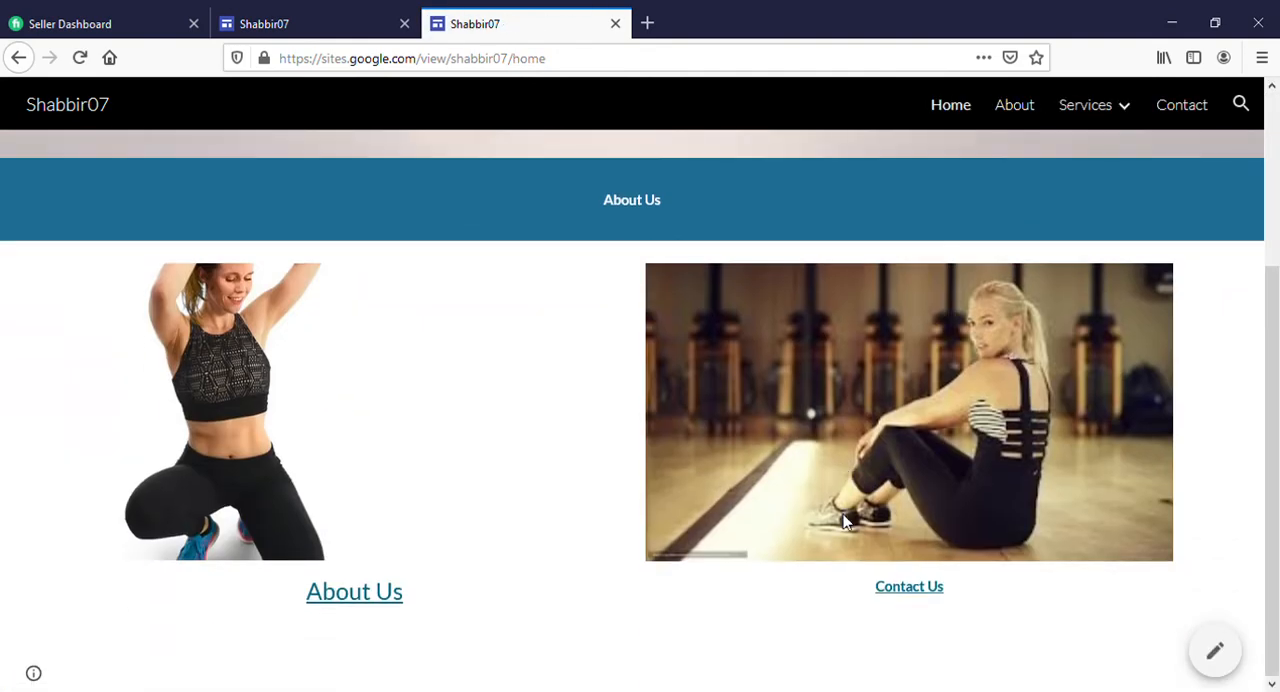
click(918, 590)
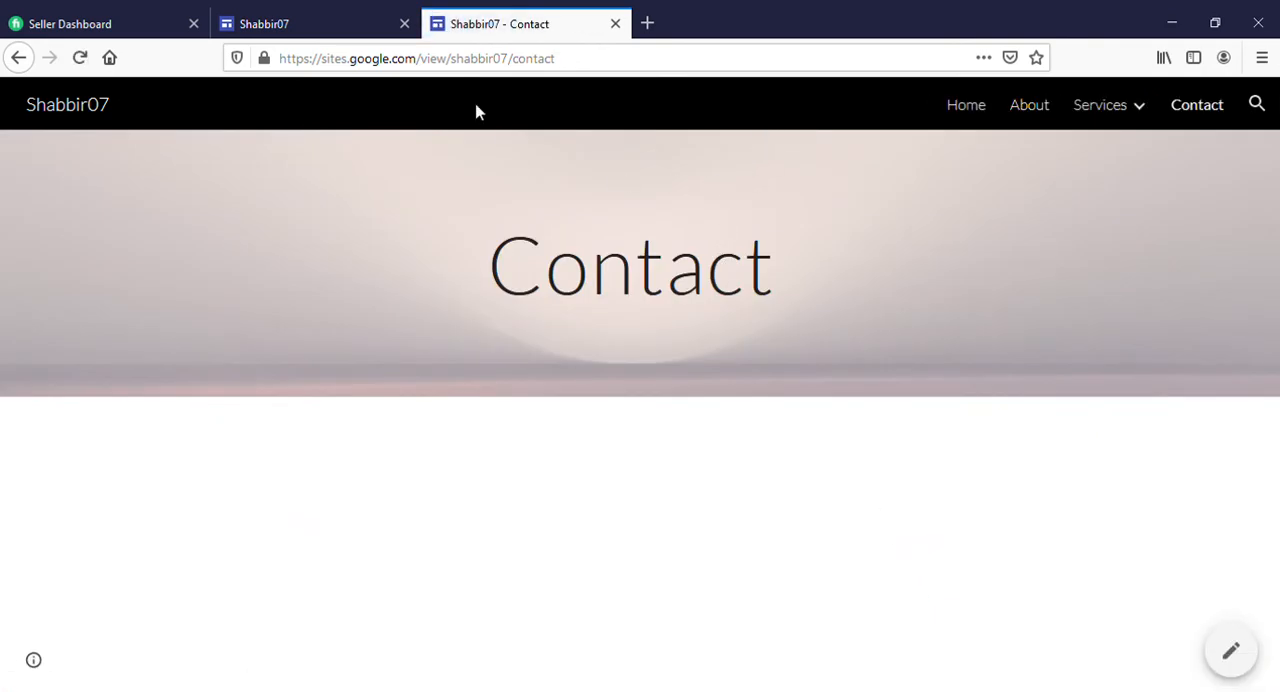
Return to the site editor and link the picture above the "About Us" caption to the Services page
click(314, 23)
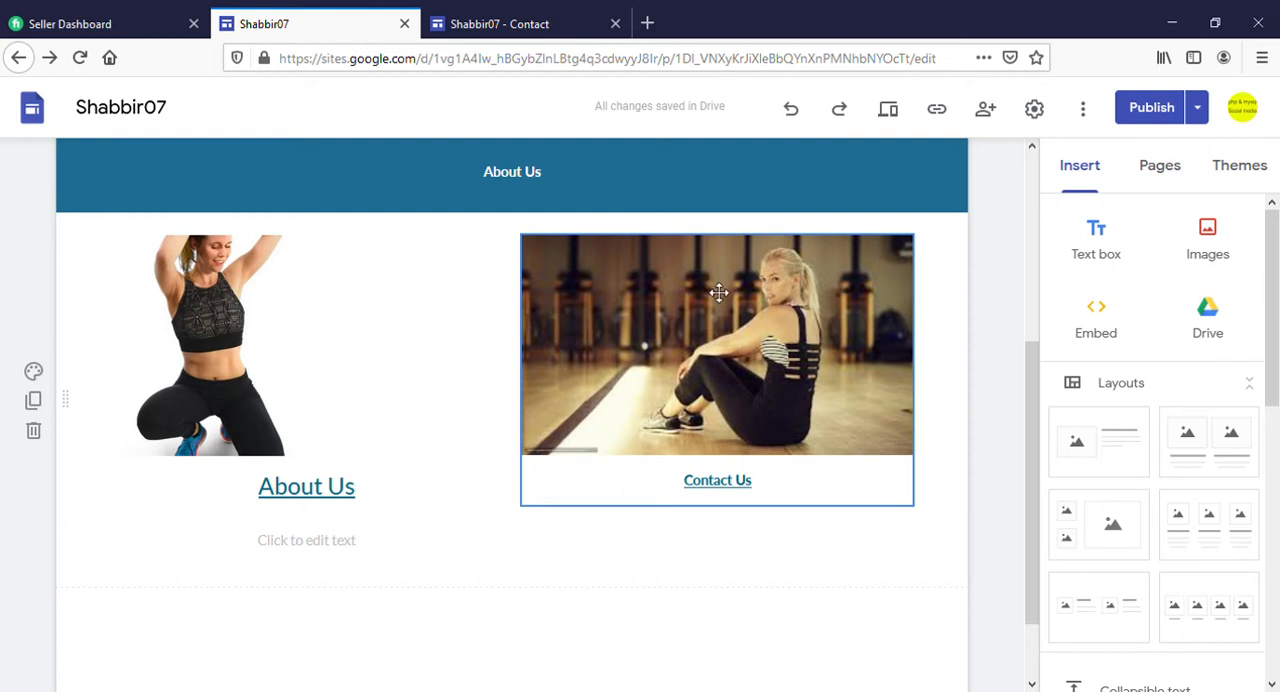
scroll(714, 292, down, 2)
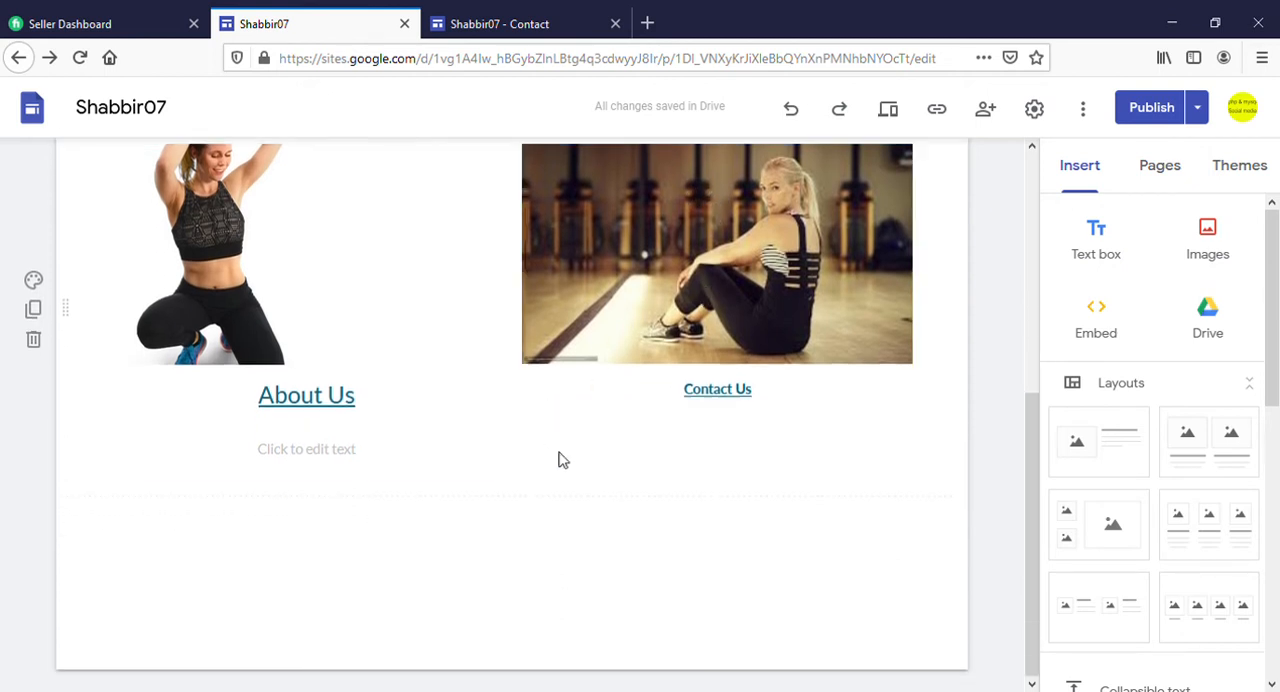
scroll(560, 457, up, 3)
click(225, 453)
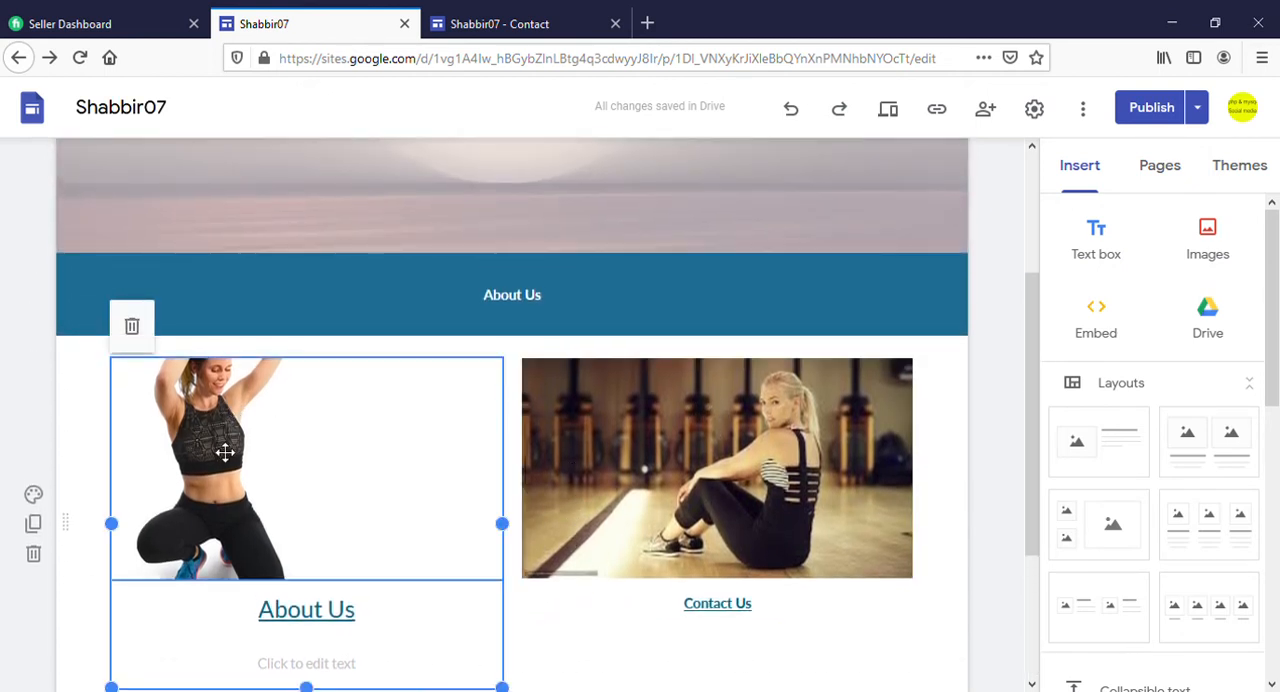
click(226, 453)
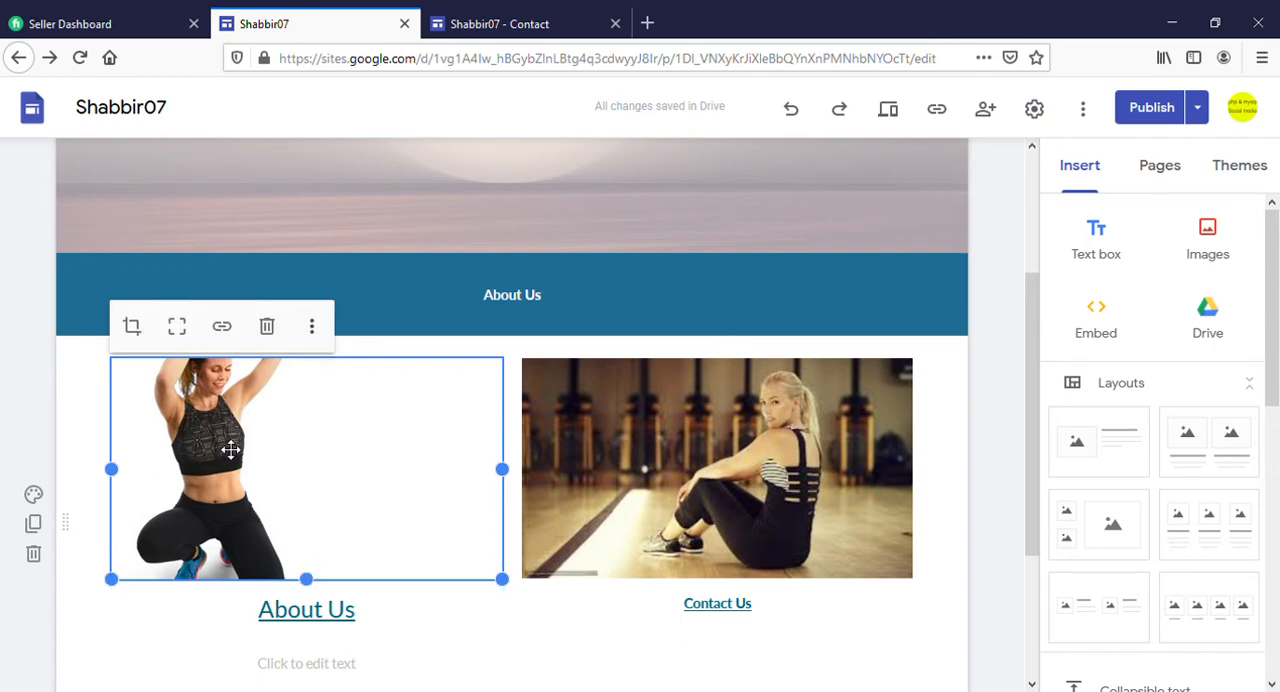
click(224, 327)
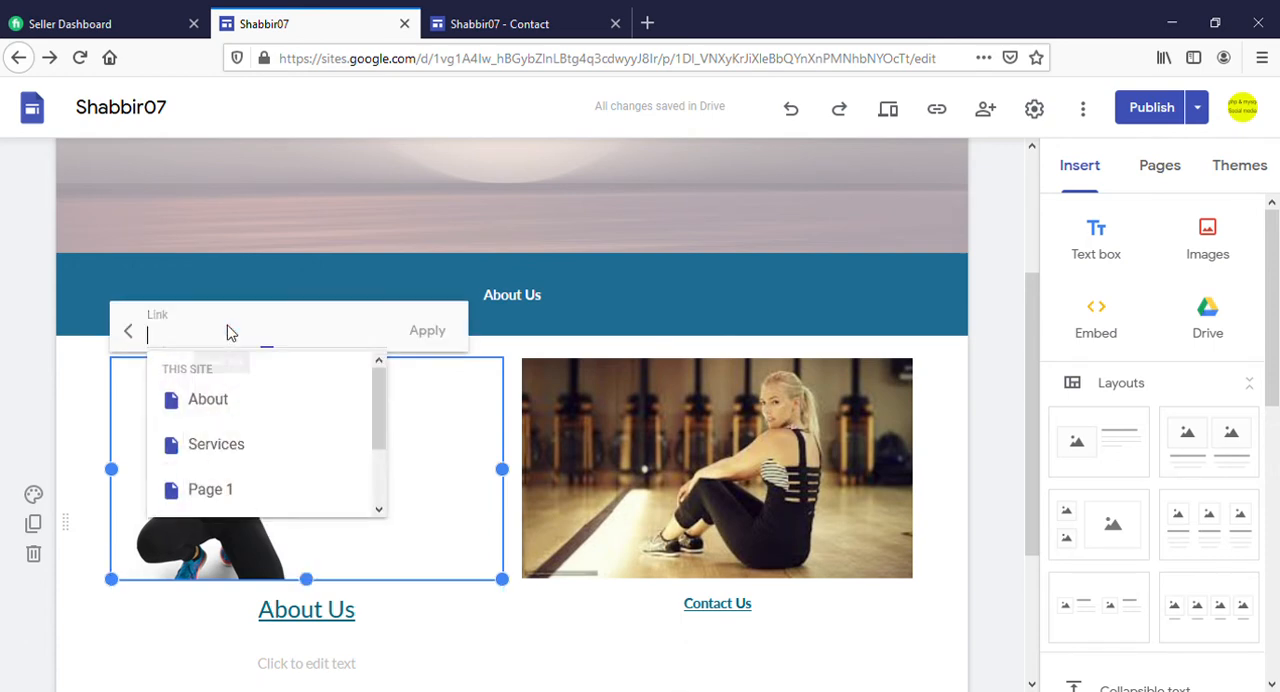
click(233, 447)
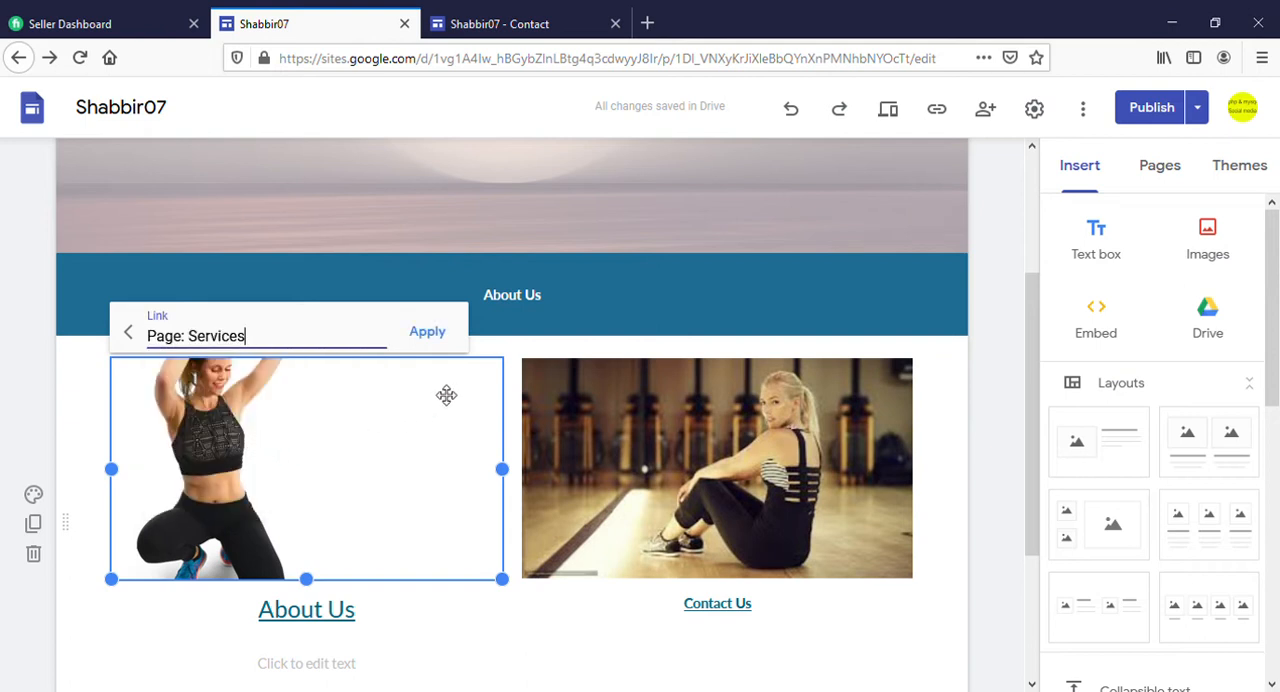
click(427, 333)
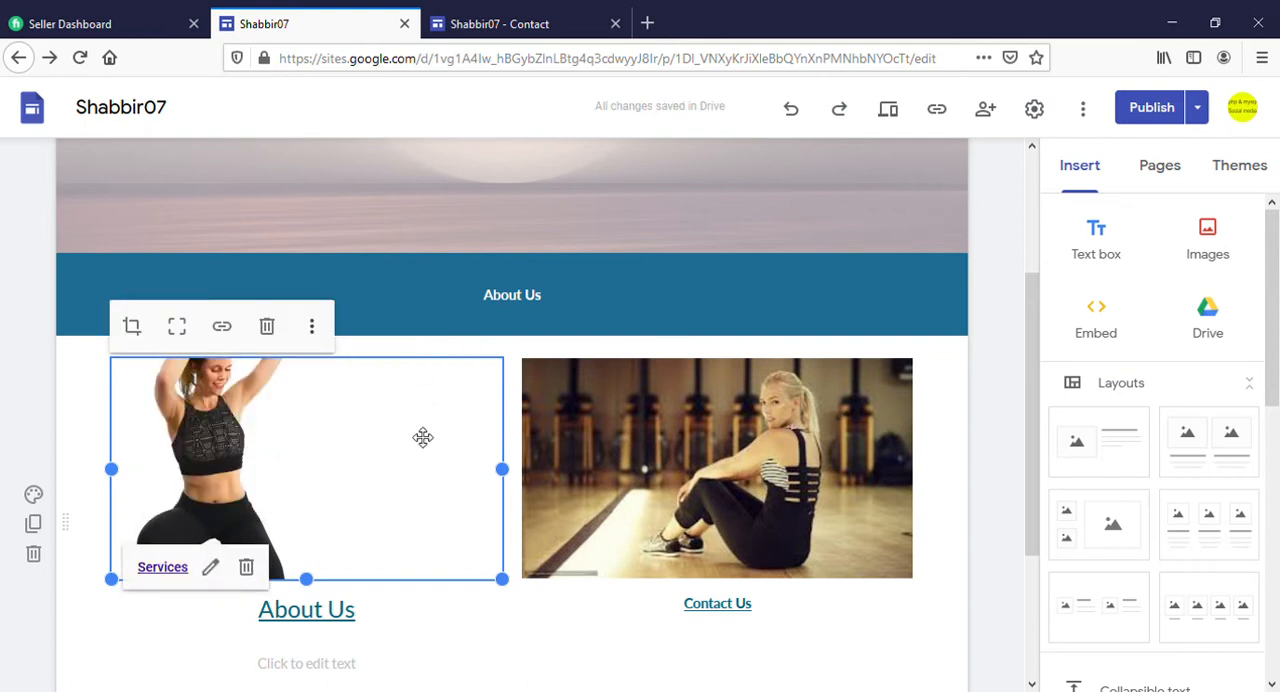
Publish the updated Home page and open the live site again
click(1155, 107)
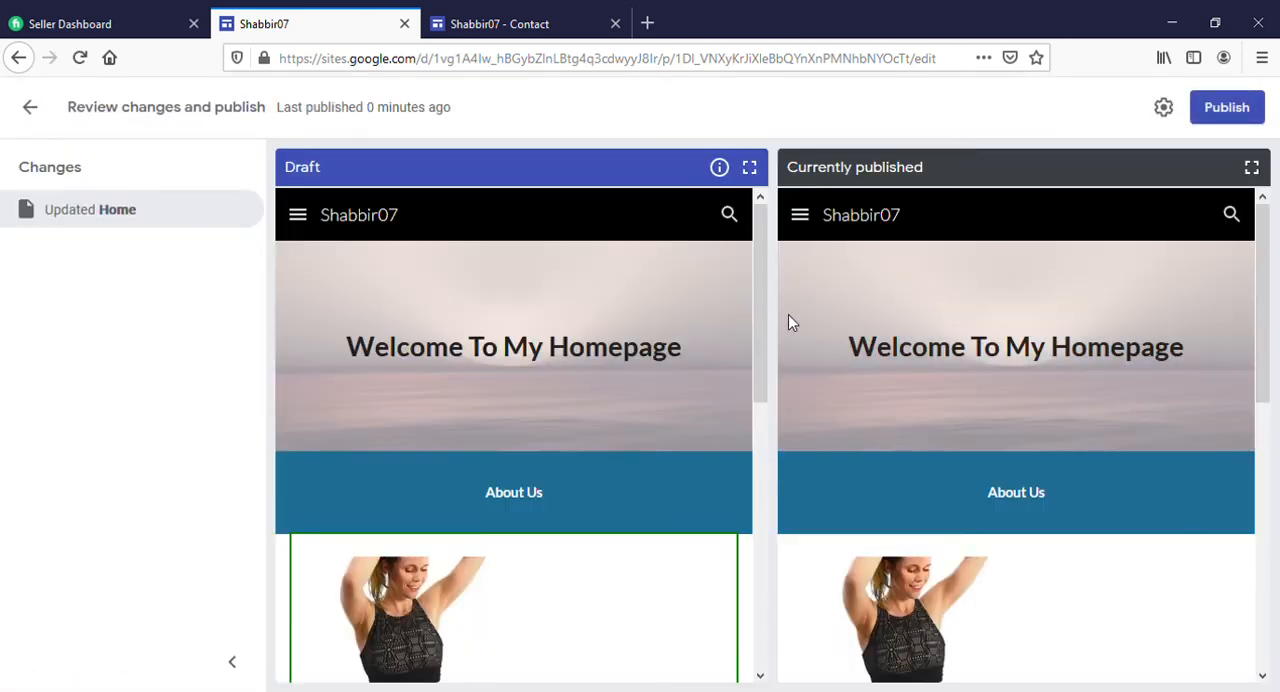
click(1222, 104)
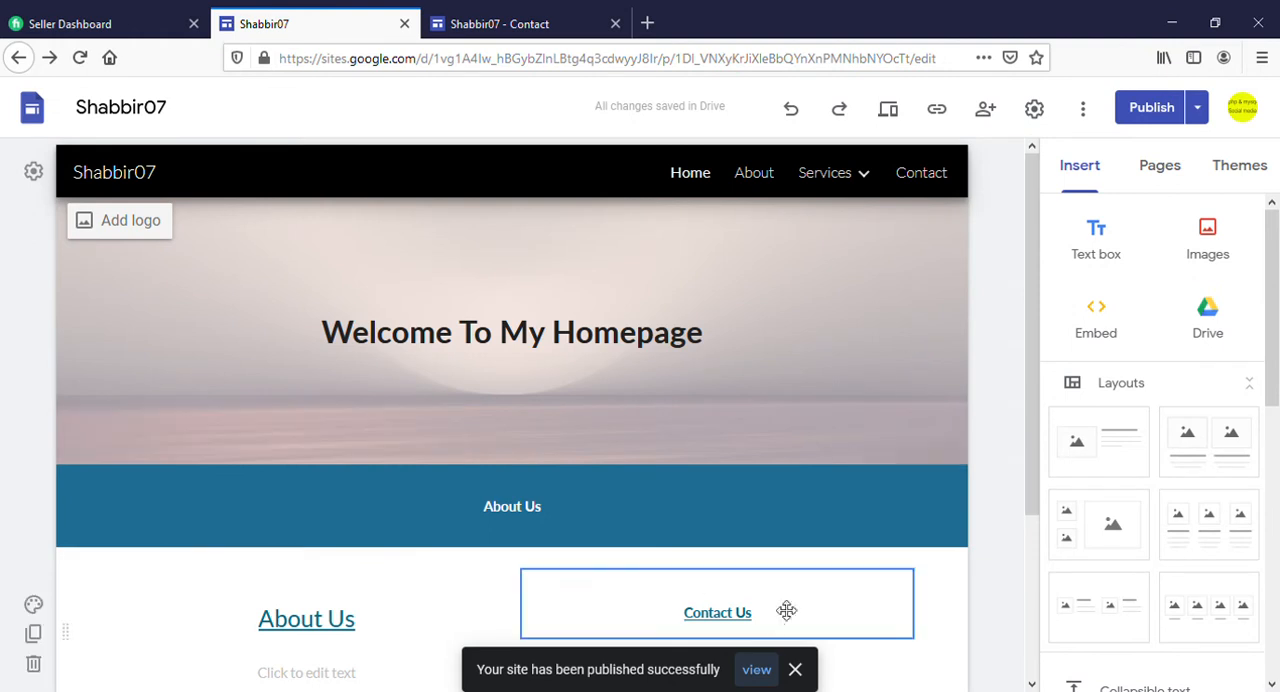
click(757, 669)
Reload the published Home page, test the link on the picture above "About Us", and close the live site
click(827, 23)
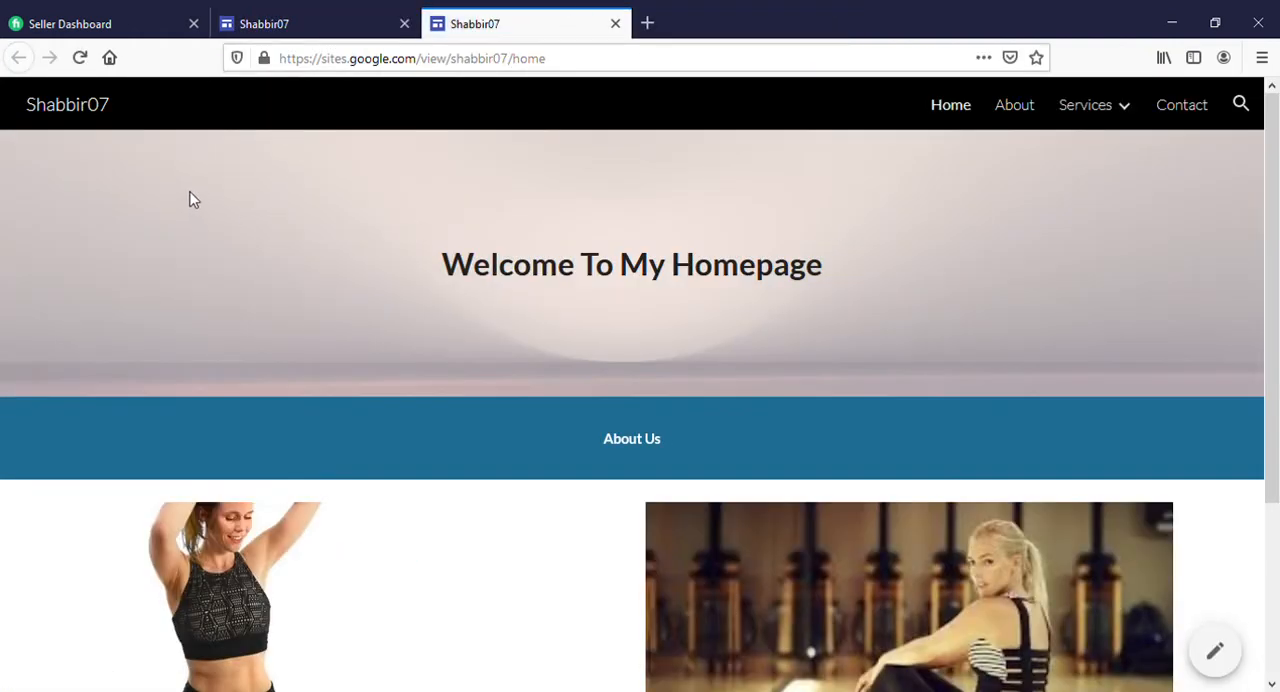
click(80, 57)
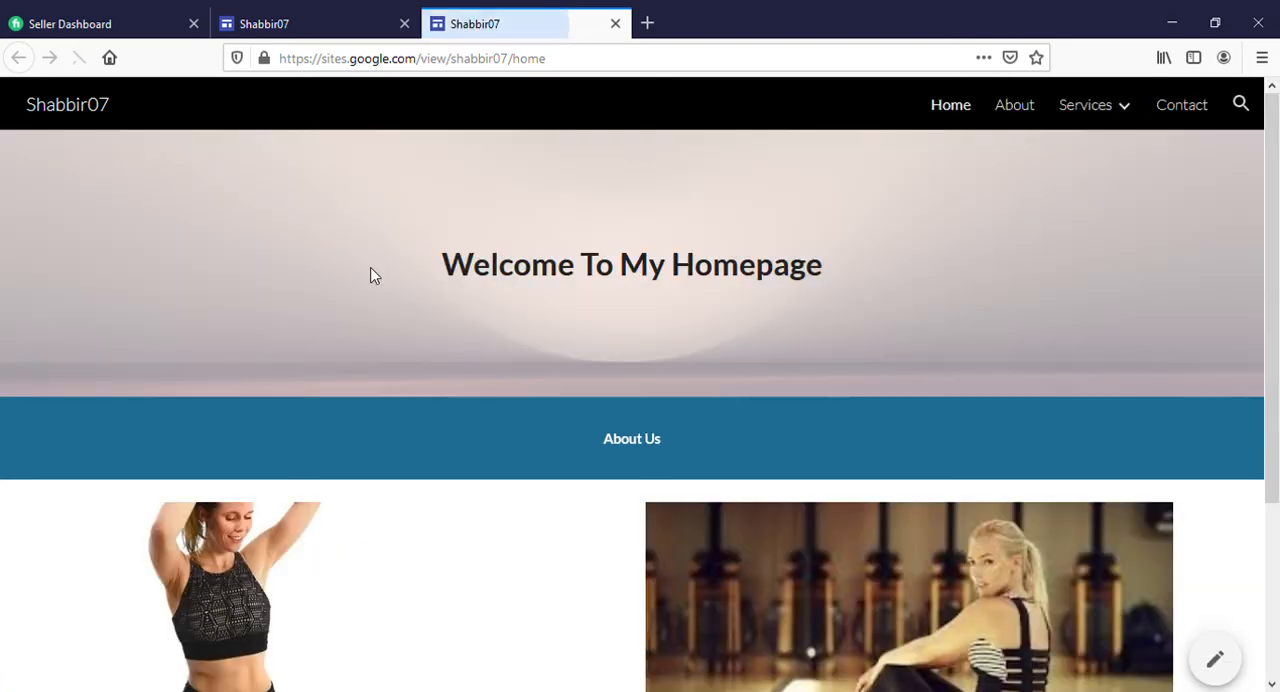
scroll(430, 413, down, 2)
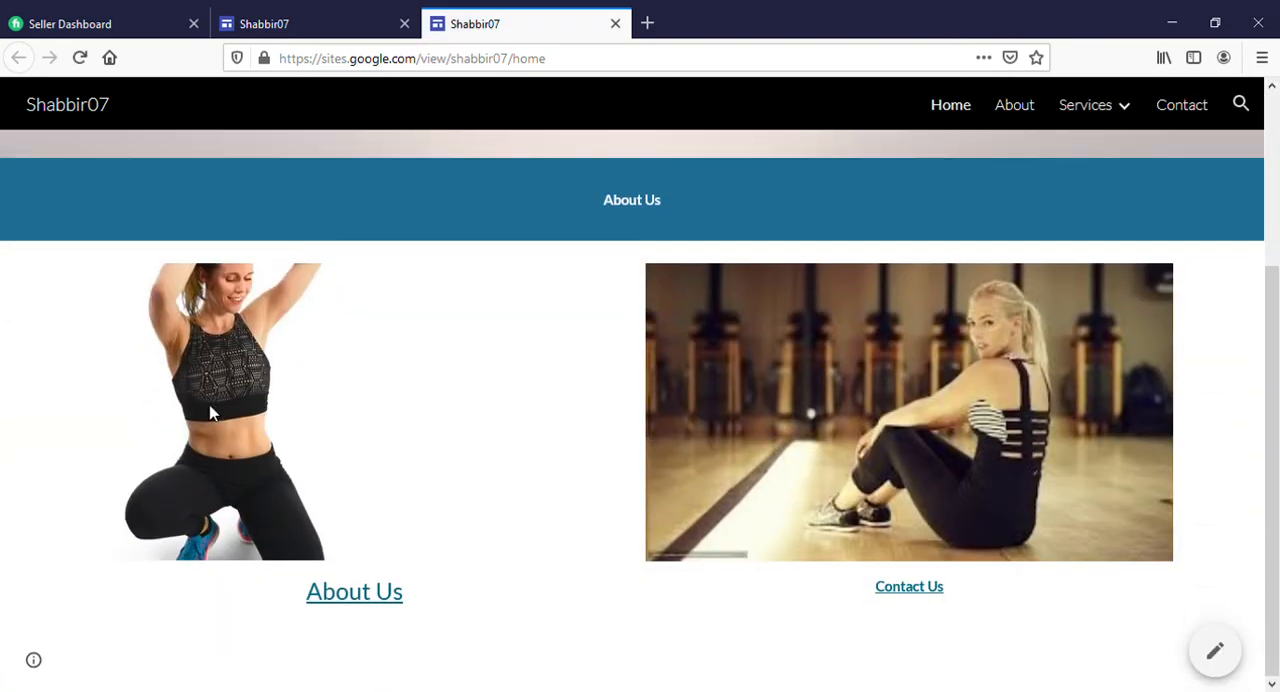
click(80, 57)
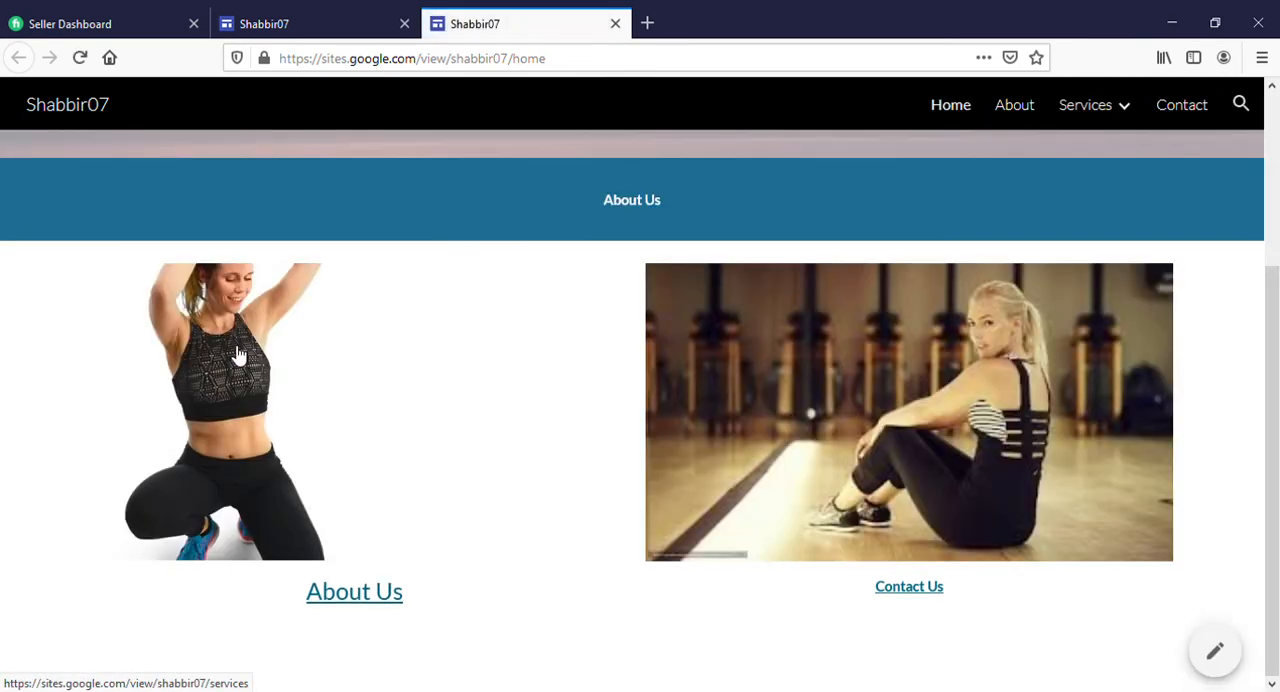
click(237, 352)
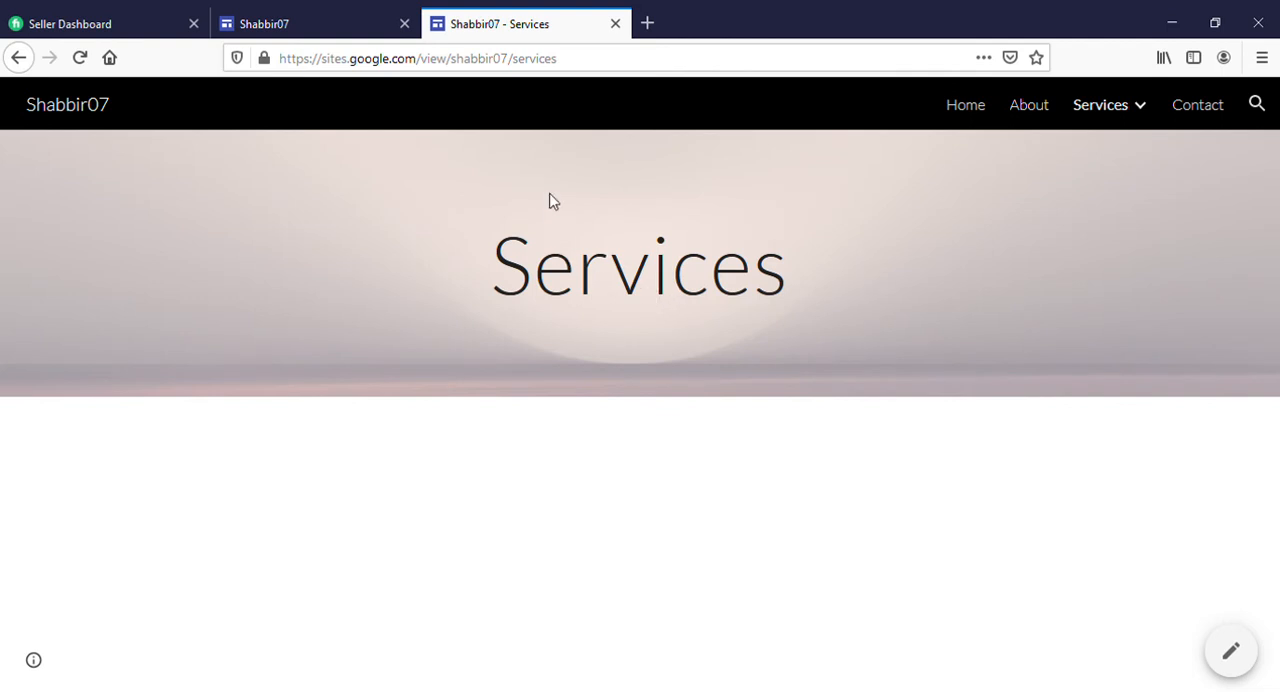
click(615, 23)
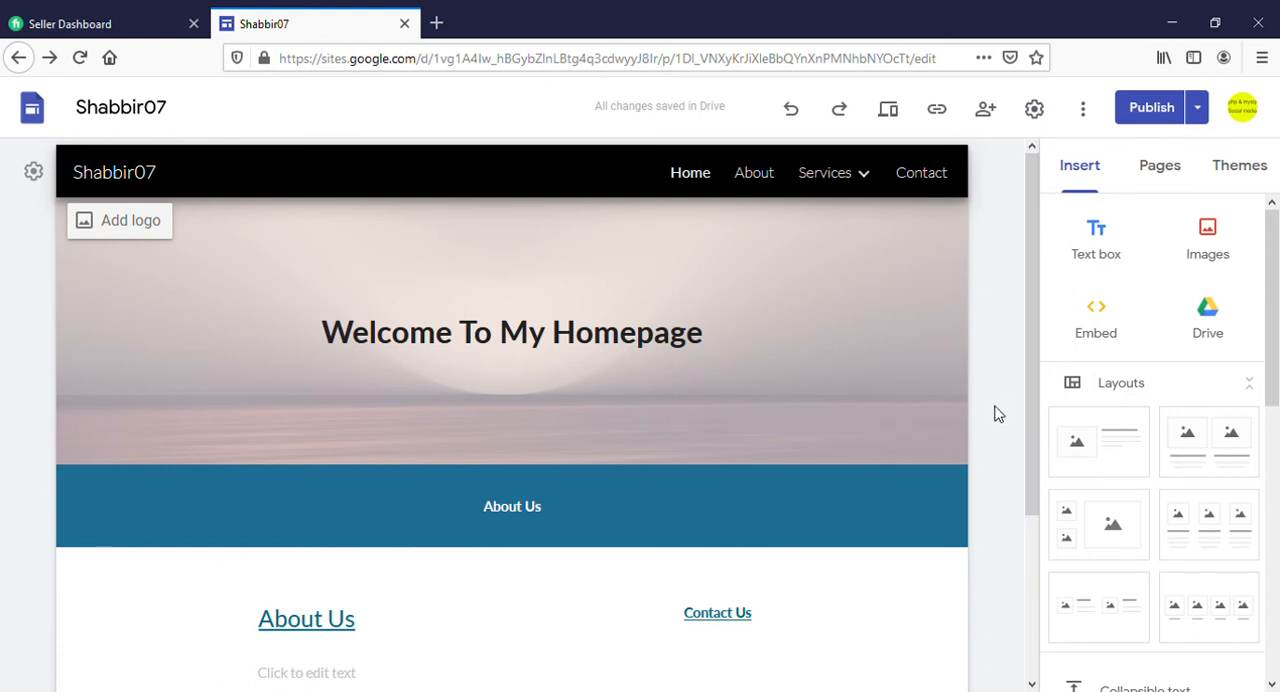
Open the About page in the editor and show the list of the site's pages
mouse_move(535, 393)
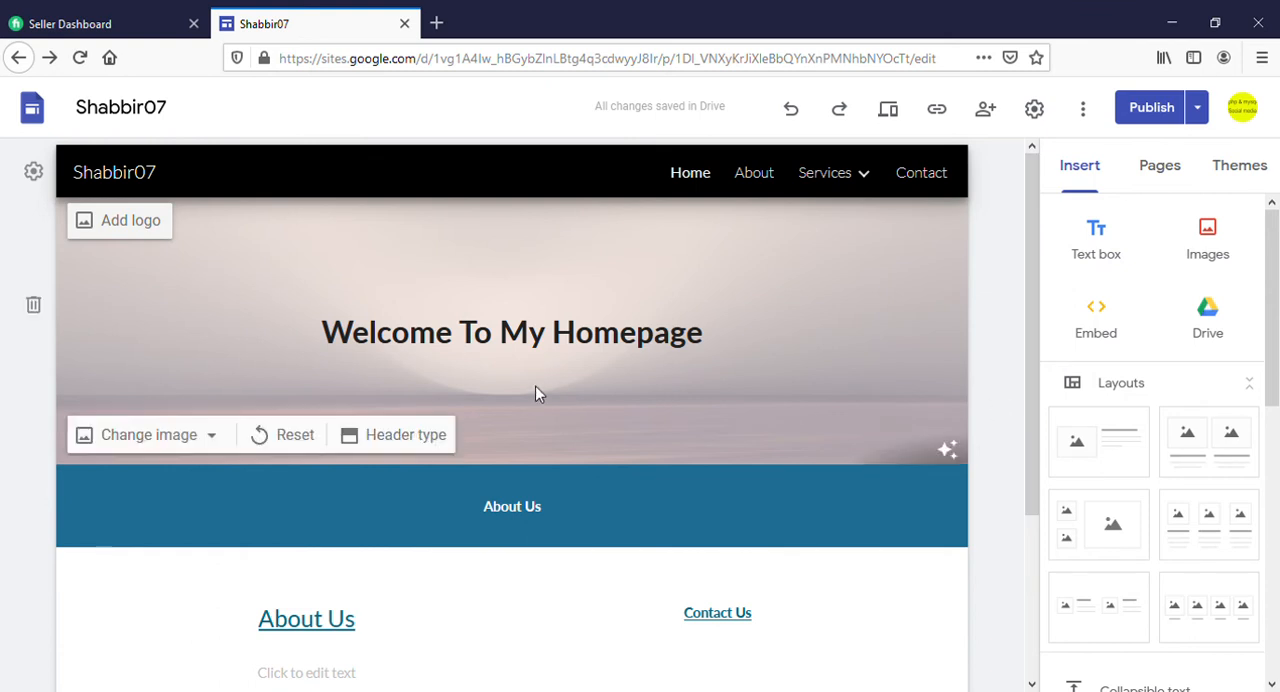
click(757, 174)
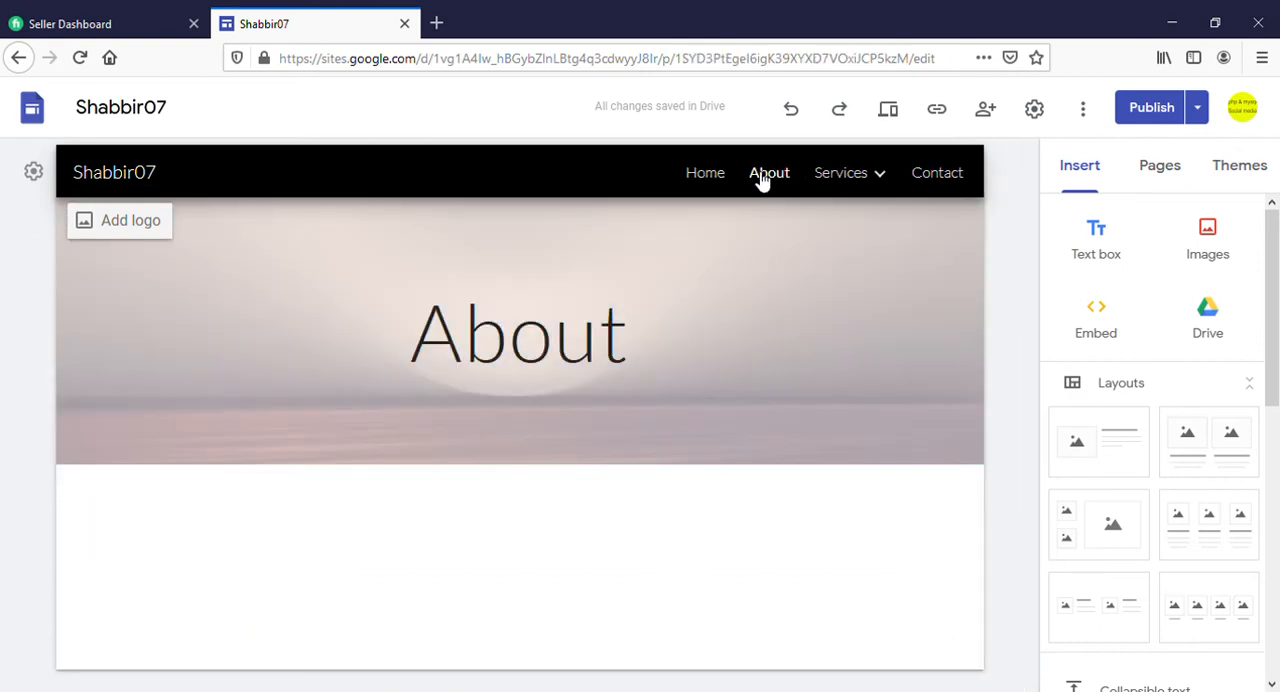
mouse_move(843, 187)
click(1158, 170)
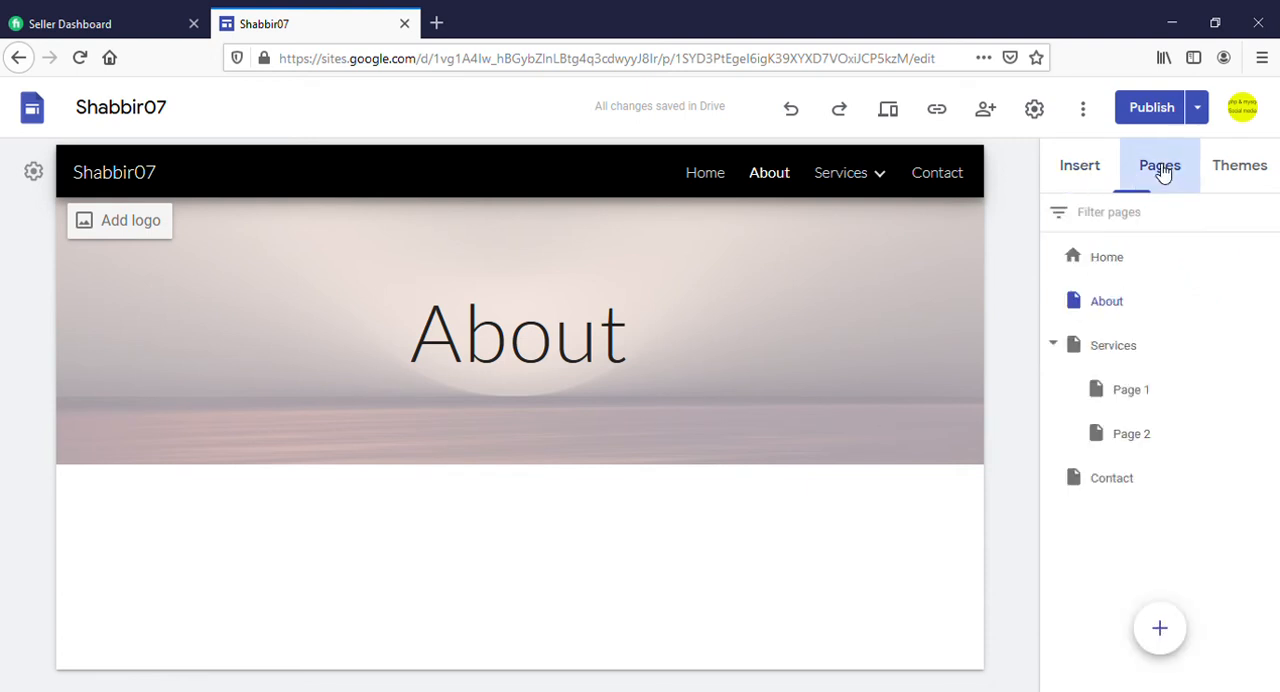
Add a text box reading "About Me" below the About page header and centre its text
click(1100, 174)
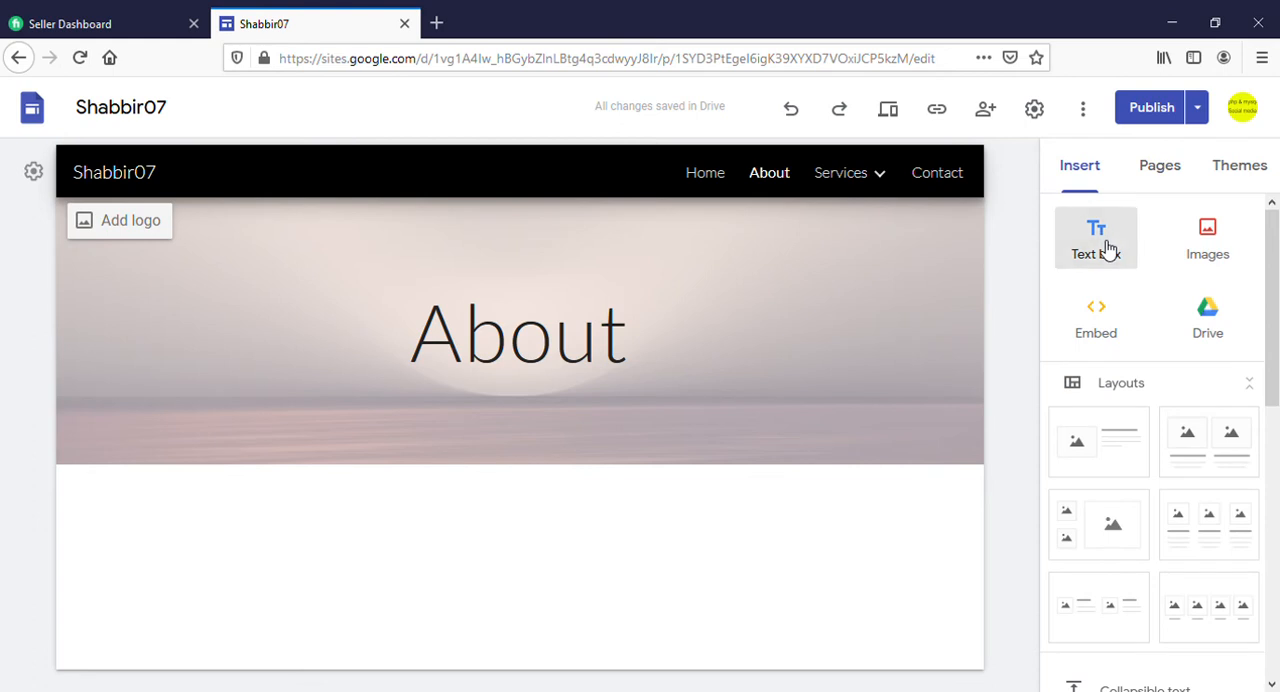
click(1107, 248)
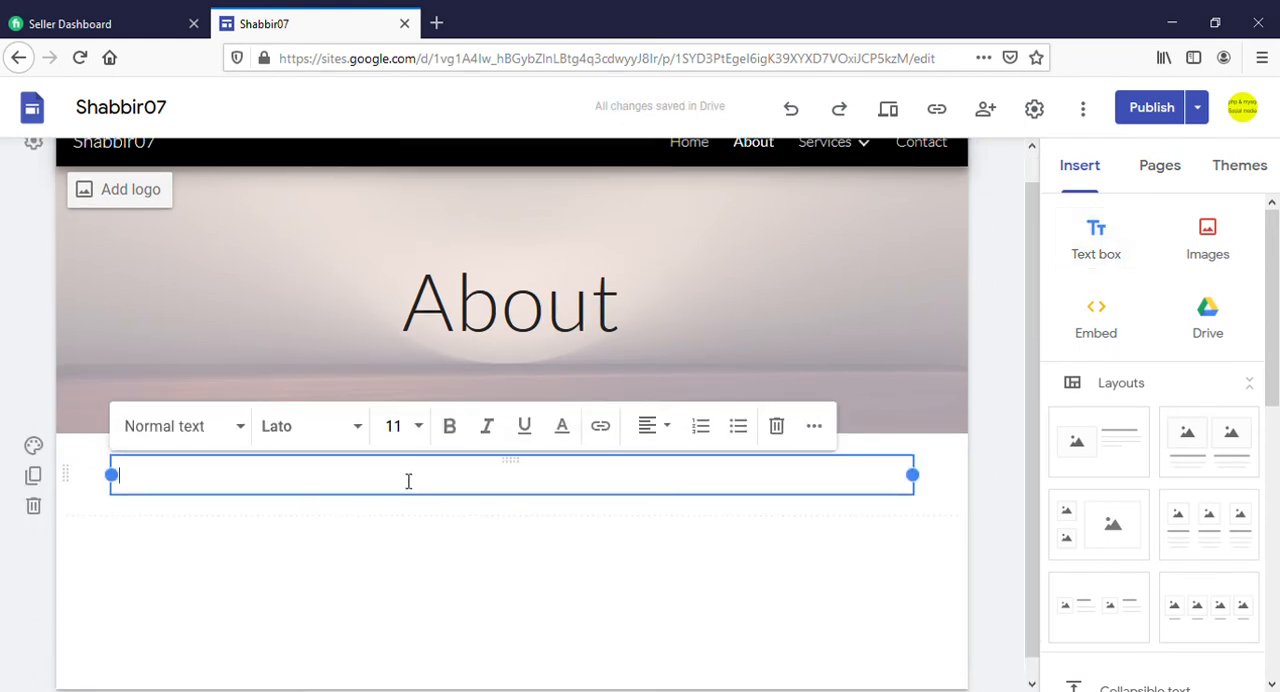
text(About)
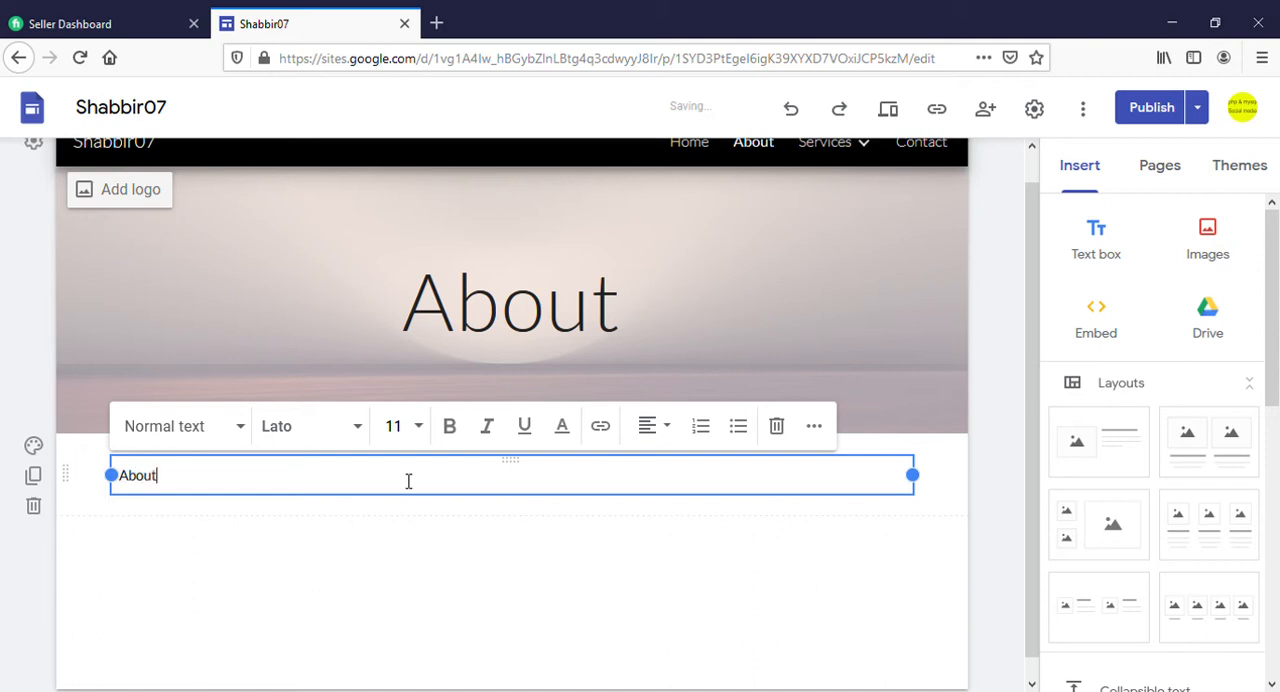
text( Me)
scroll(463, 507, up, 1)
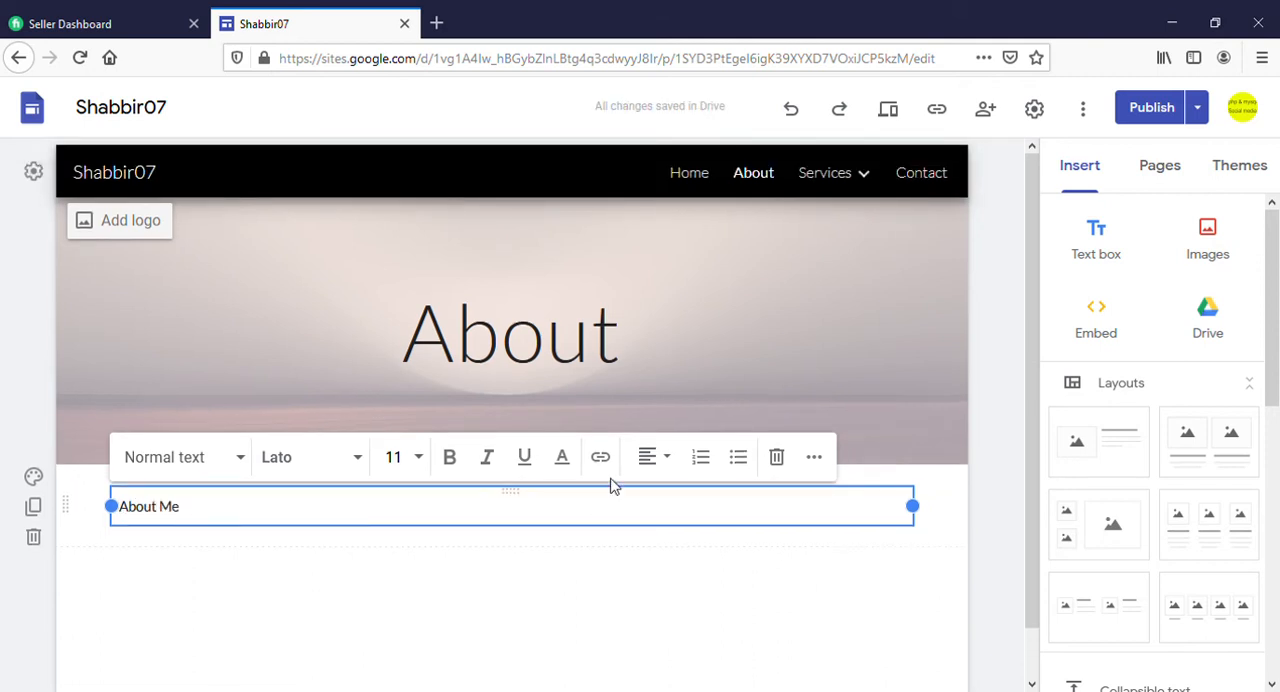
click(667, 465)
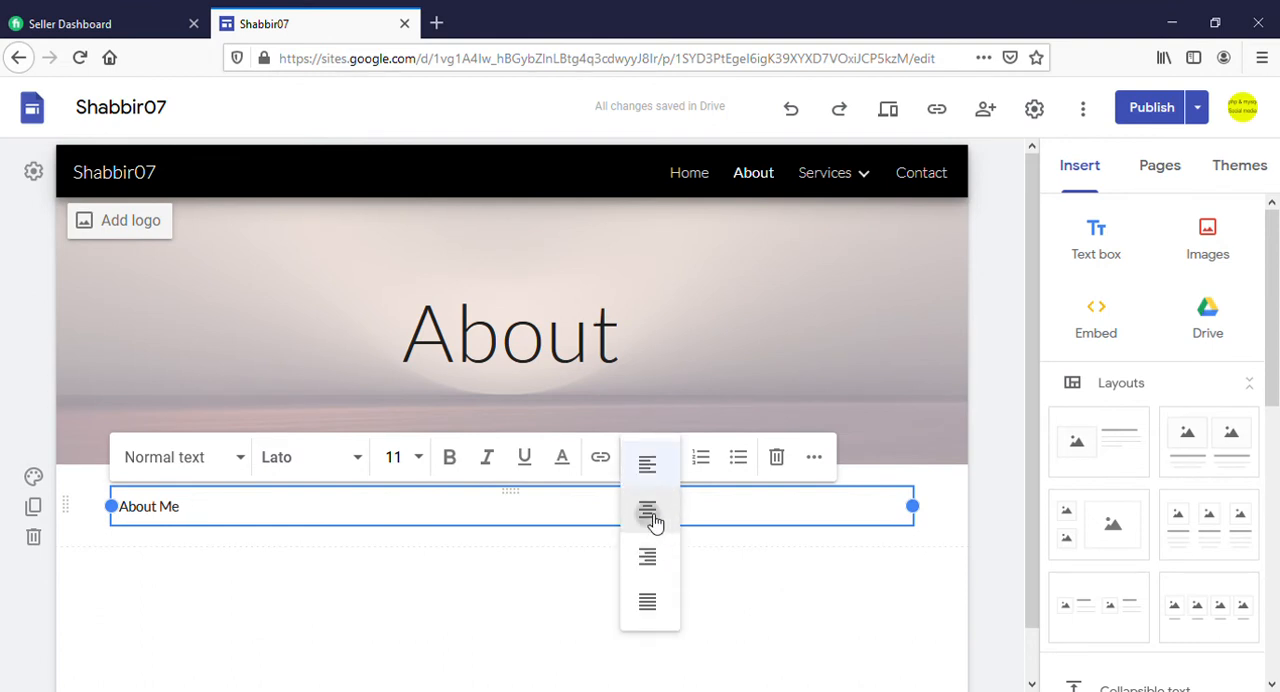
click(651, 519)
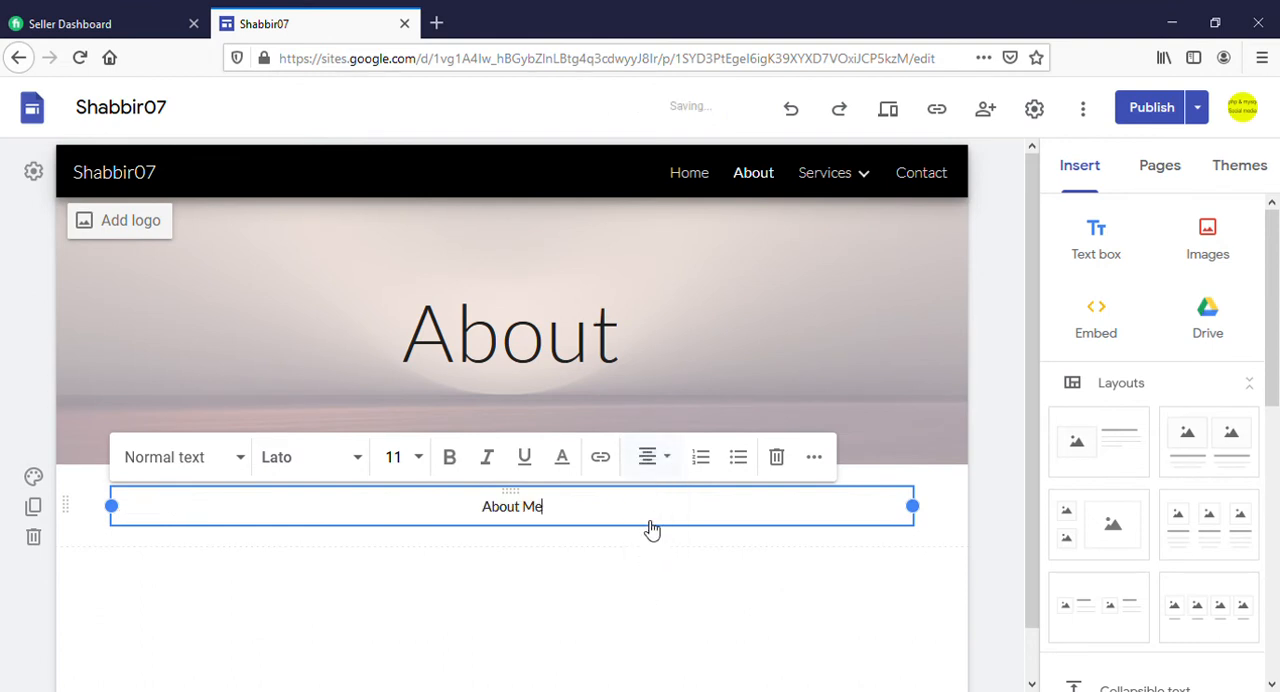
Duplicate the "About Me" section twice and delete the extra copies
click(34, 506)
click(40, 480)
click(423, 478)
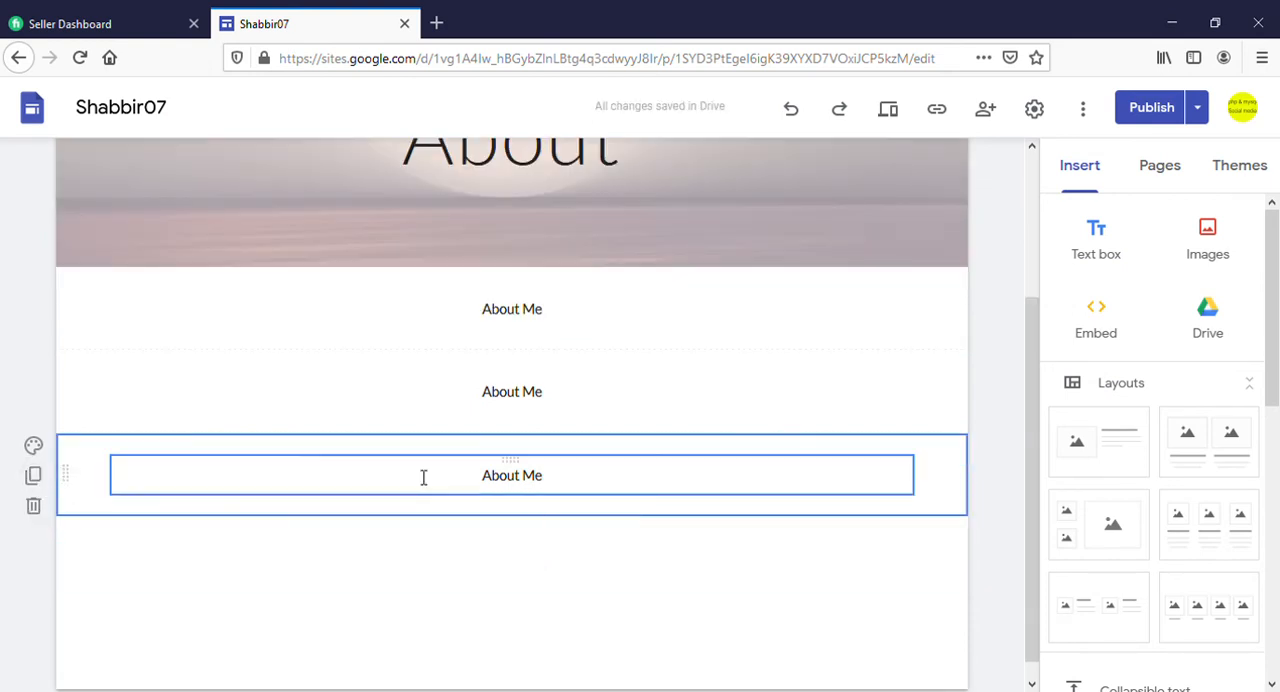
click(34, 507)
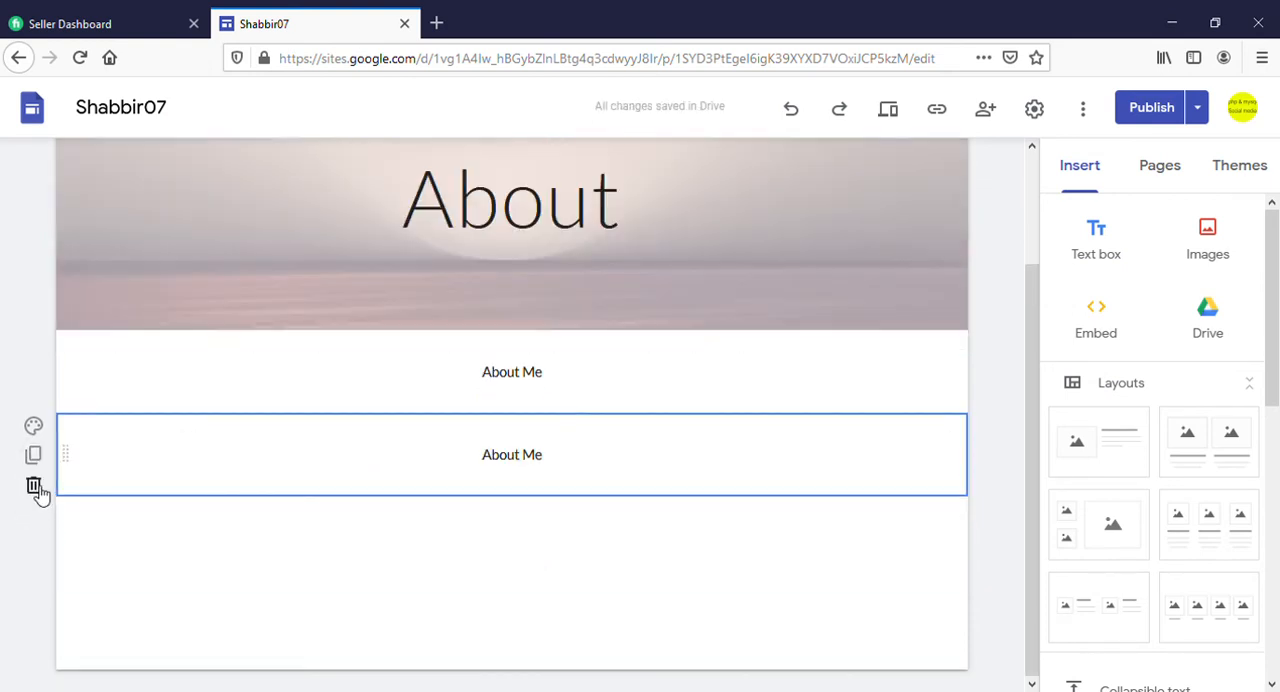
click(34, 487)
Set the "About Me" section background to Emphasis 2 and add a layout with two captioned image placeholders below it
click(36, 428)
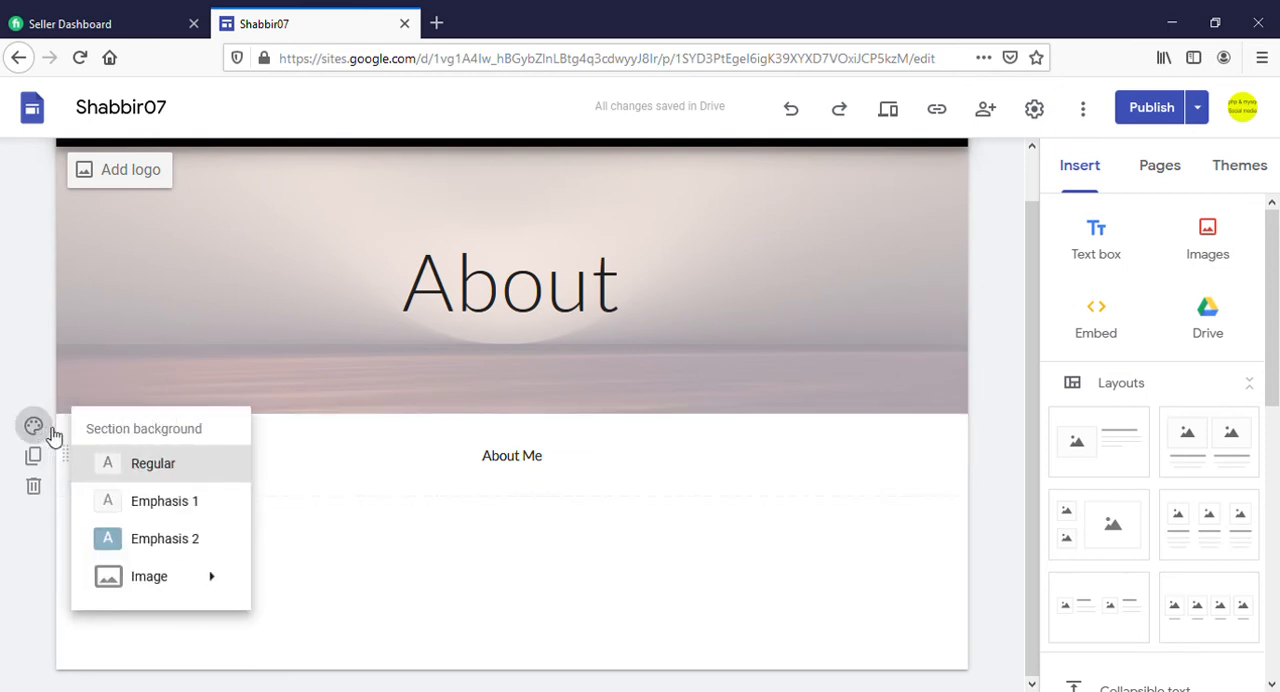
click(156, 540)
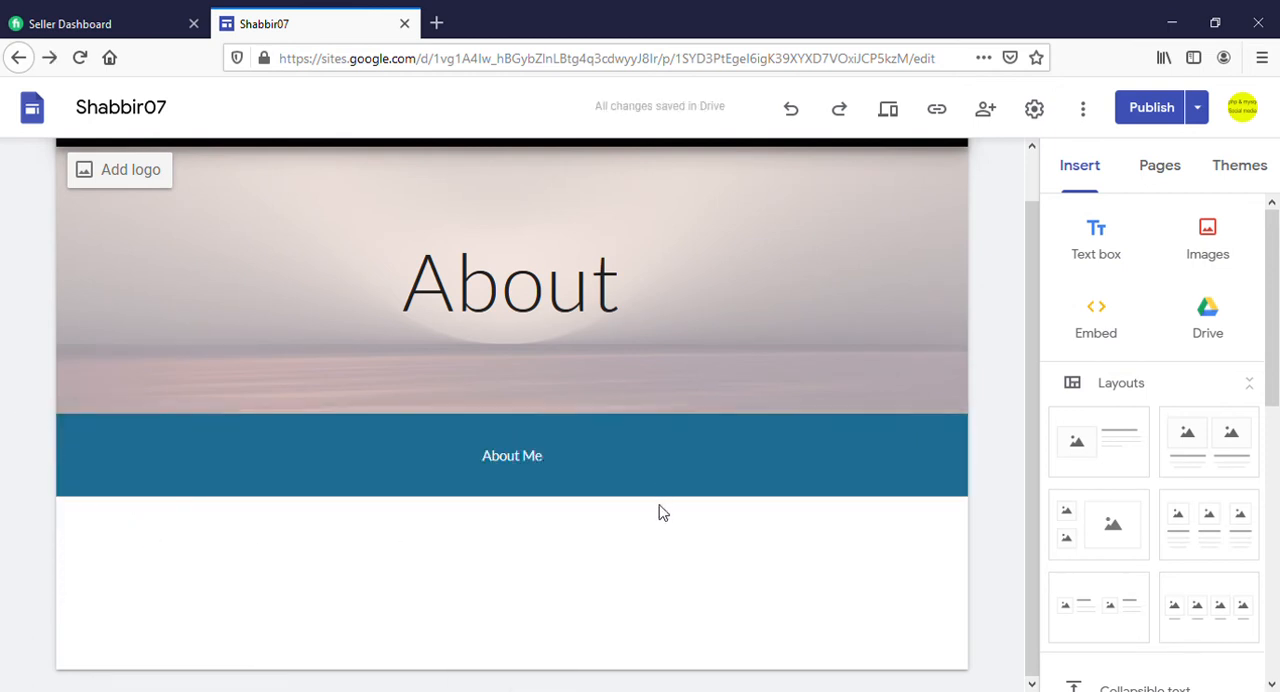
drag(1212, 446, 514, 596)
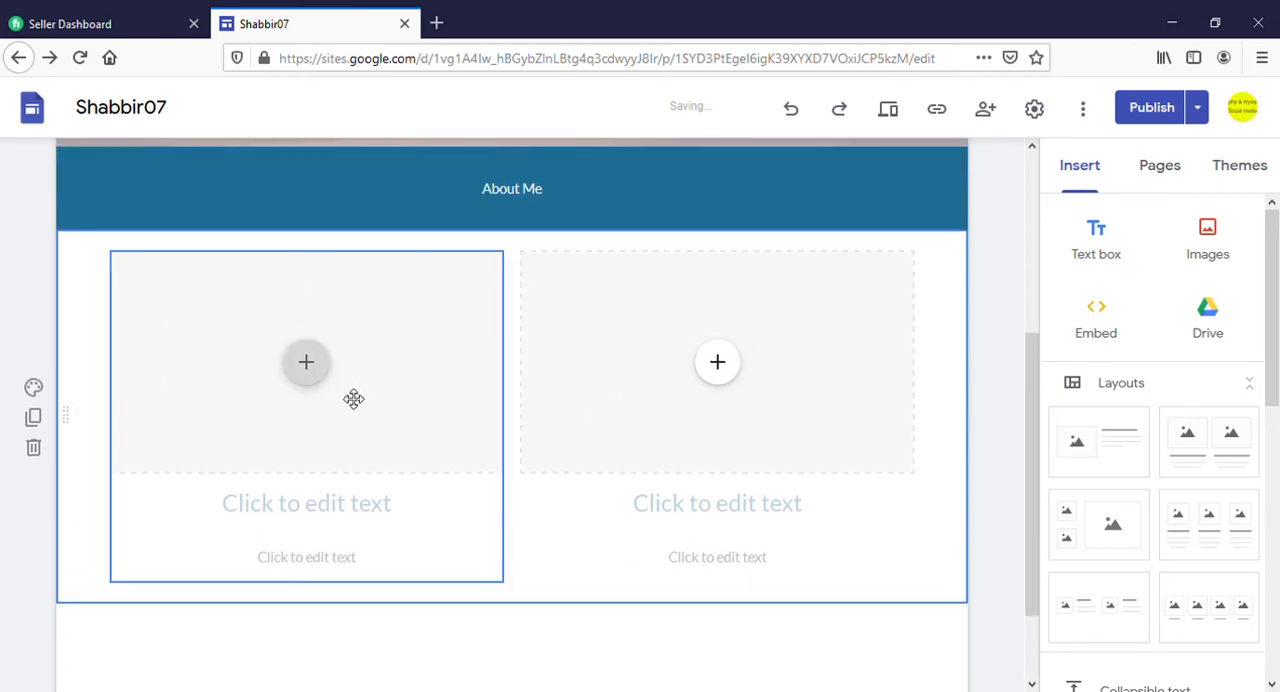
Fill the first placeholder with the uploaded YouTube video "How to create Google sites Bangla Tutorial"
click(307, 364)
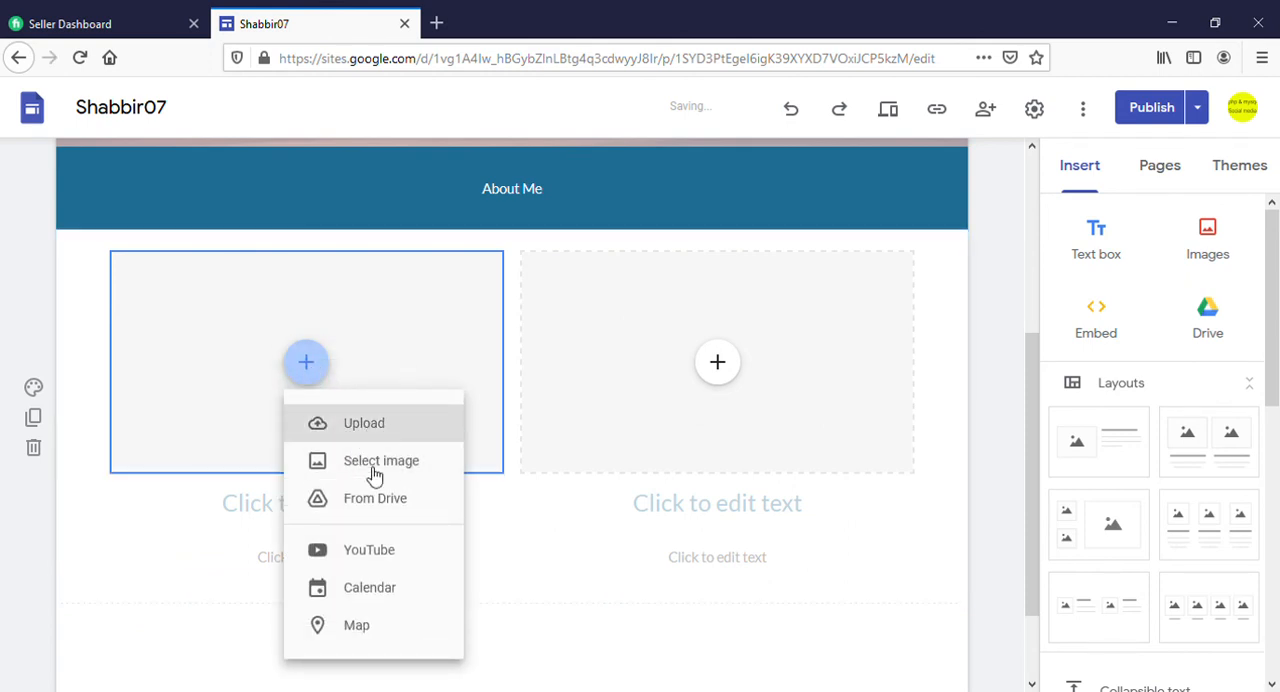
click(381, 556)
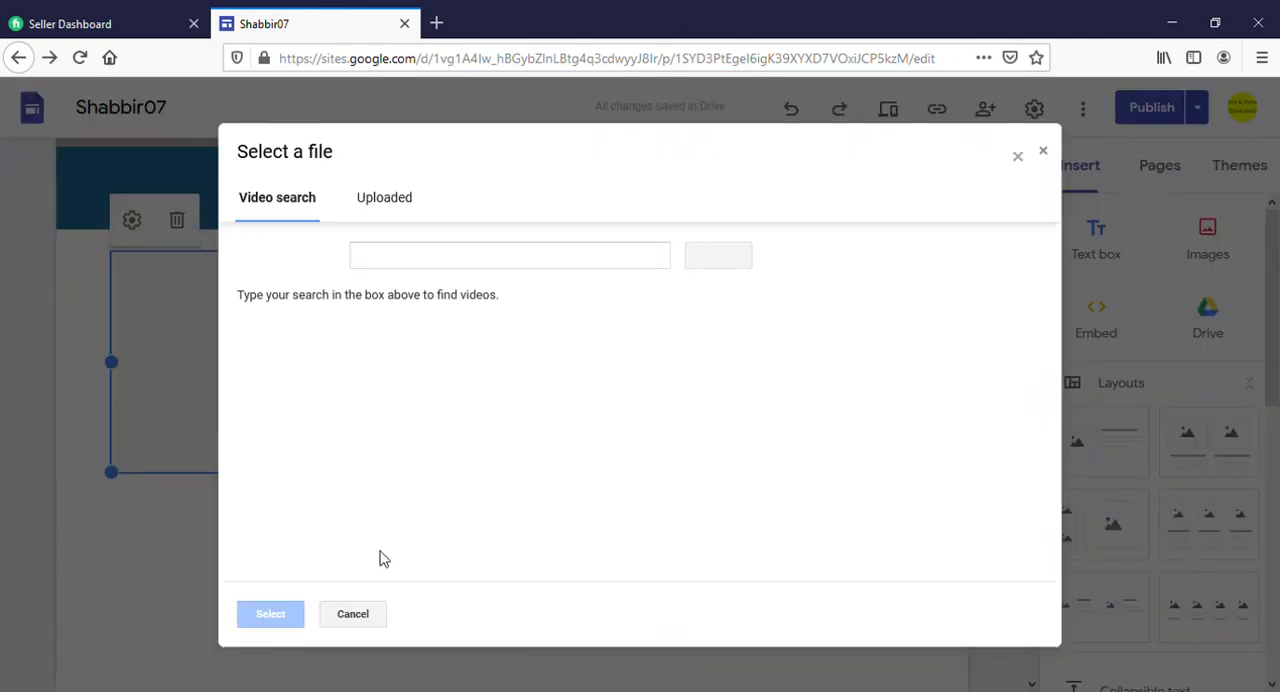
click(399, 205)
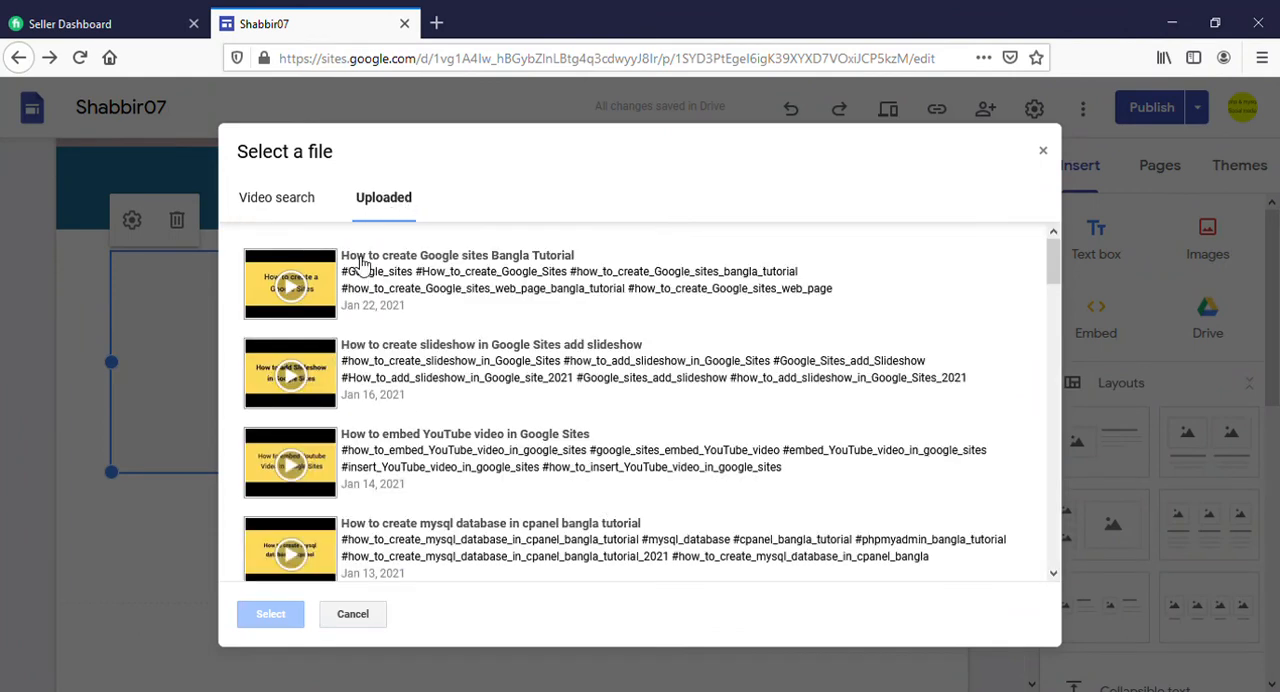
double_click(397, 270)
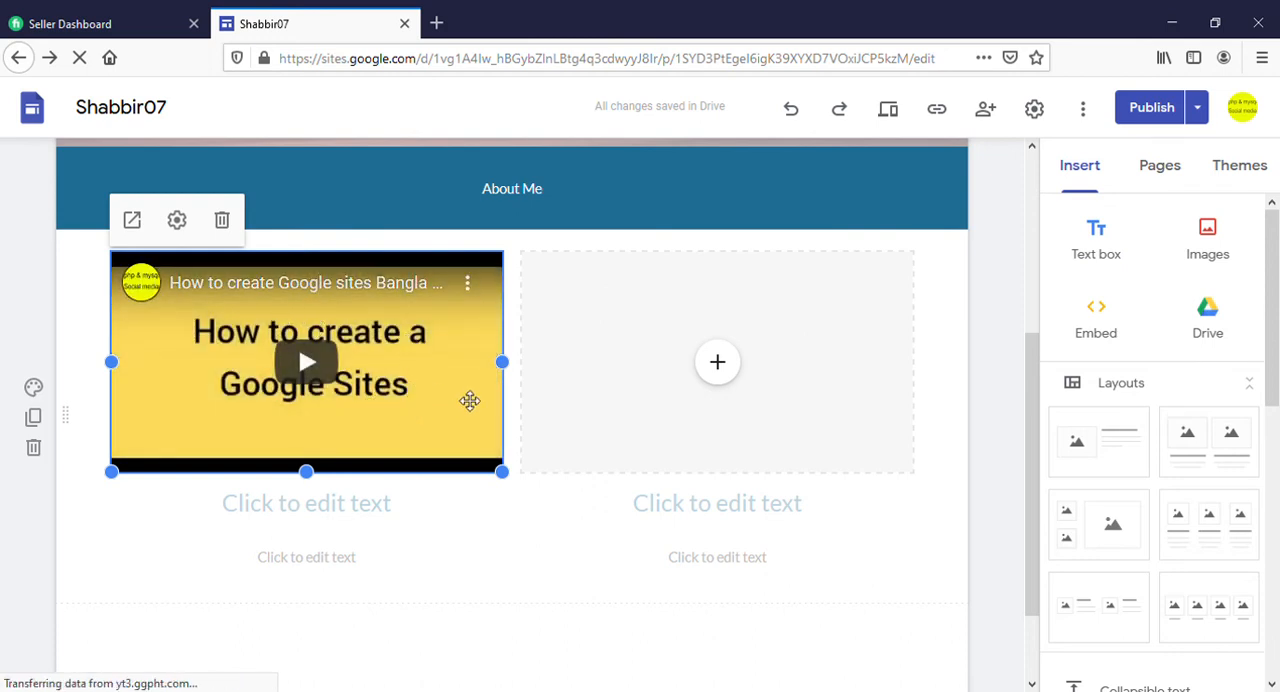
Fill the second placeholder with the uploaded YouTube video "How to create slideshow in Google Sites add slideshow"
click(718, 366)
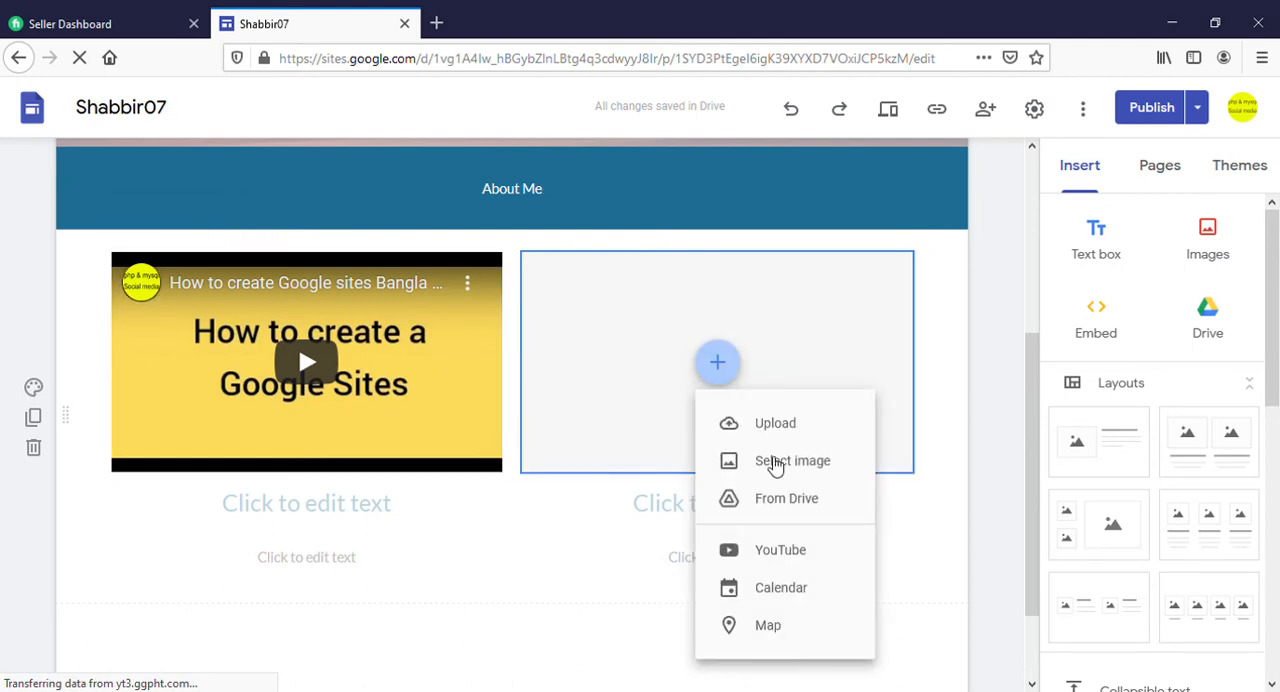
click(775, 434)
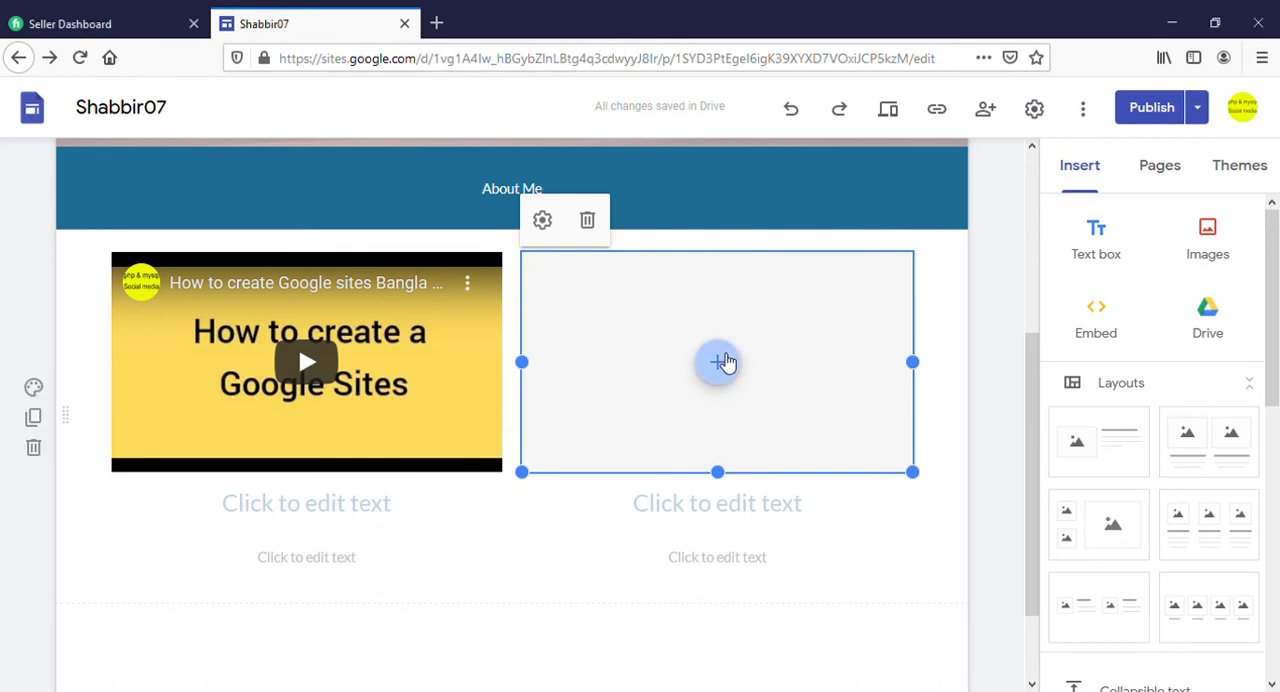
click(720, 362)
click(778, 552)
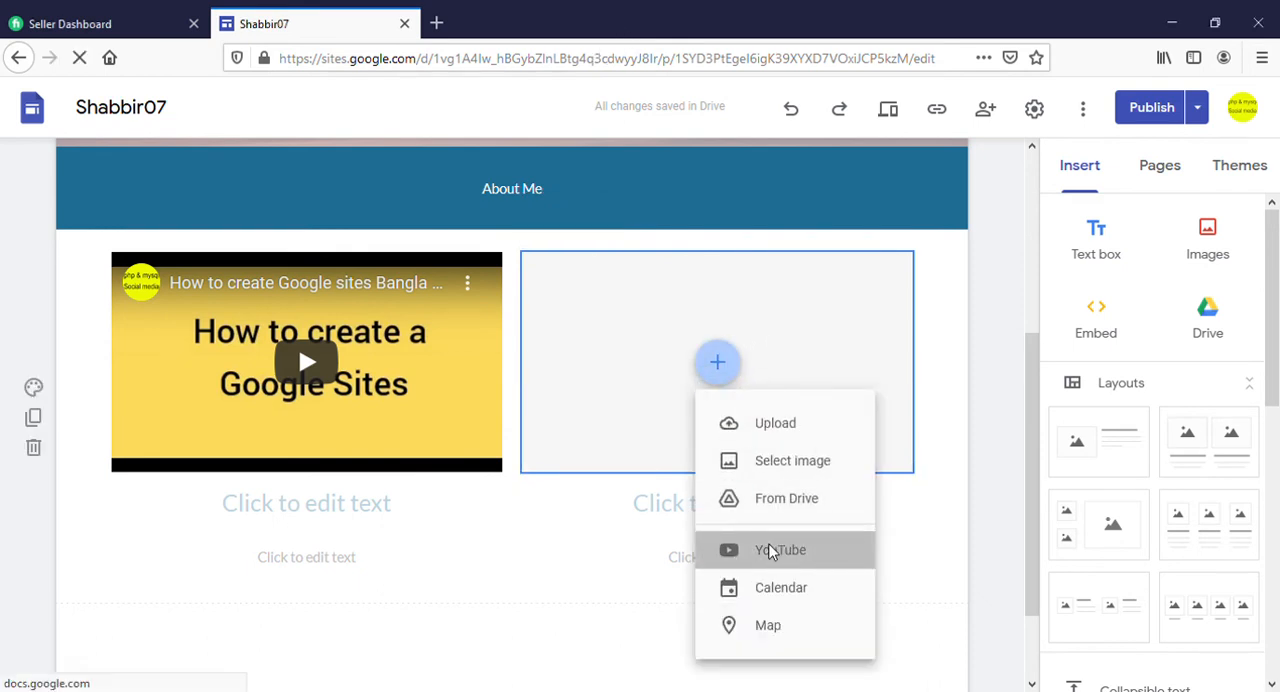
click(393, 195)
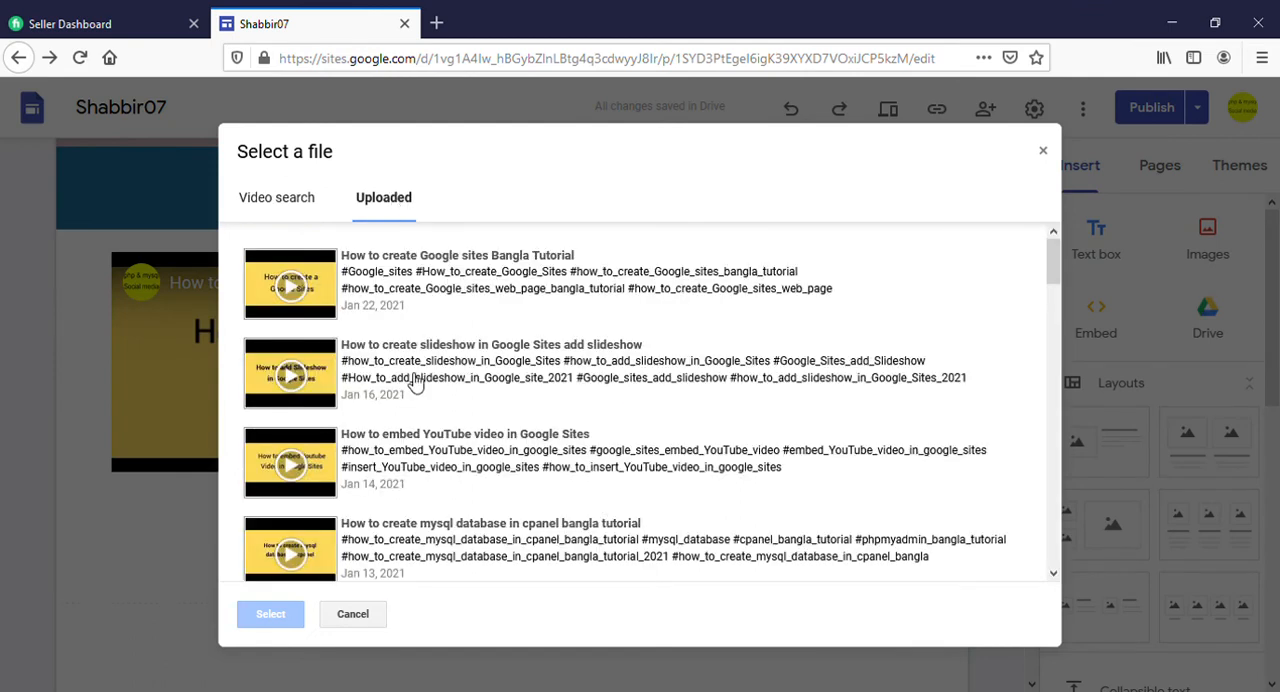
double_click(415, 385)
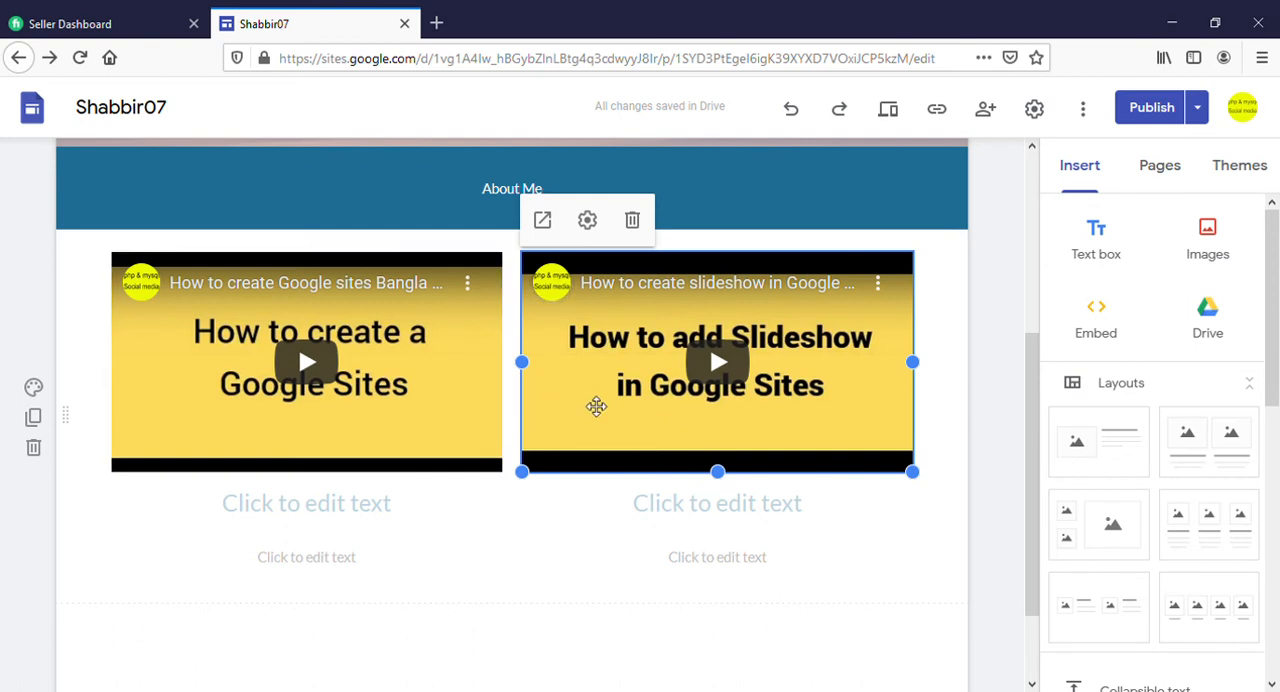
Start a web embed by URL, then open YouTube in a new tab and search for "how to create google site bangla tutorial"
scroll(580, 430, down, 2)
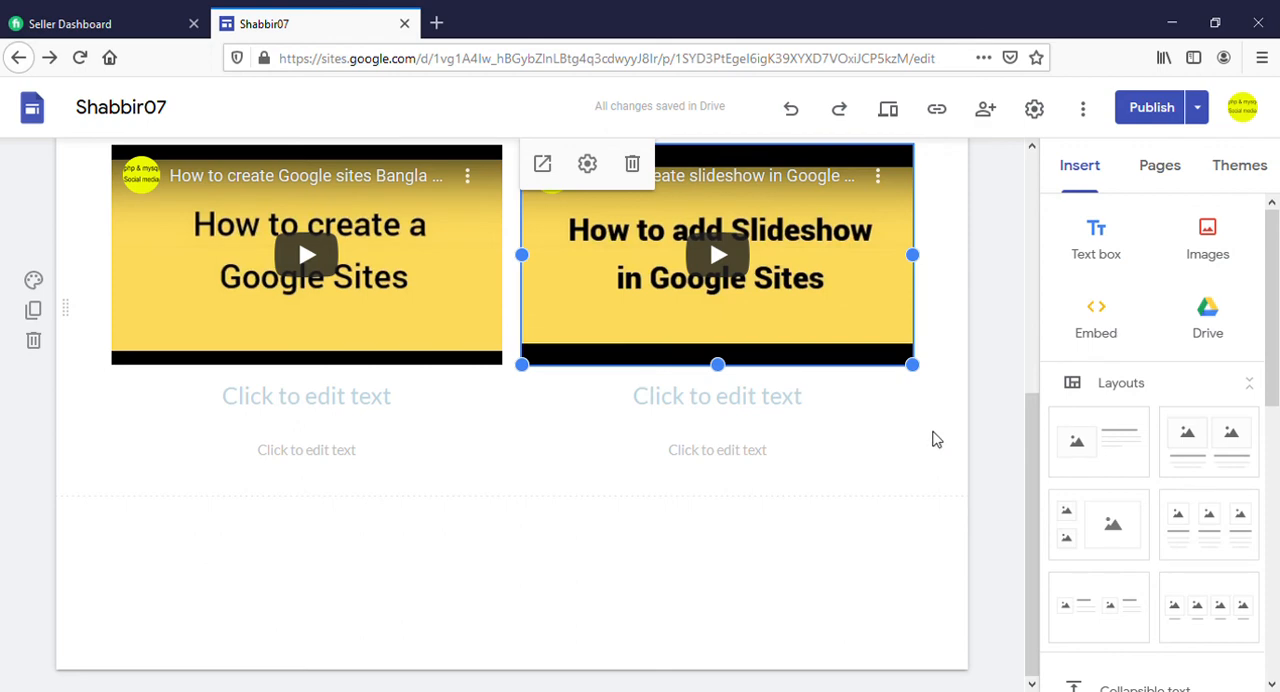
click(1098, 343)
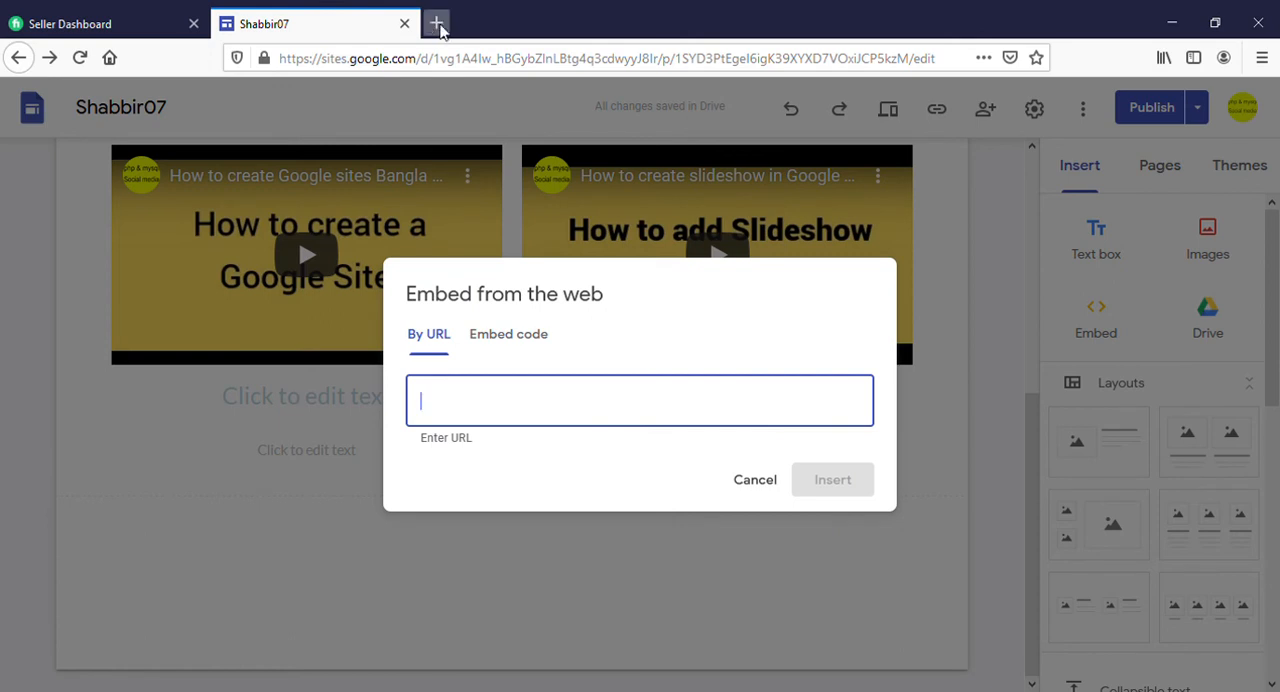
click(436, 23)
click(683, 270)
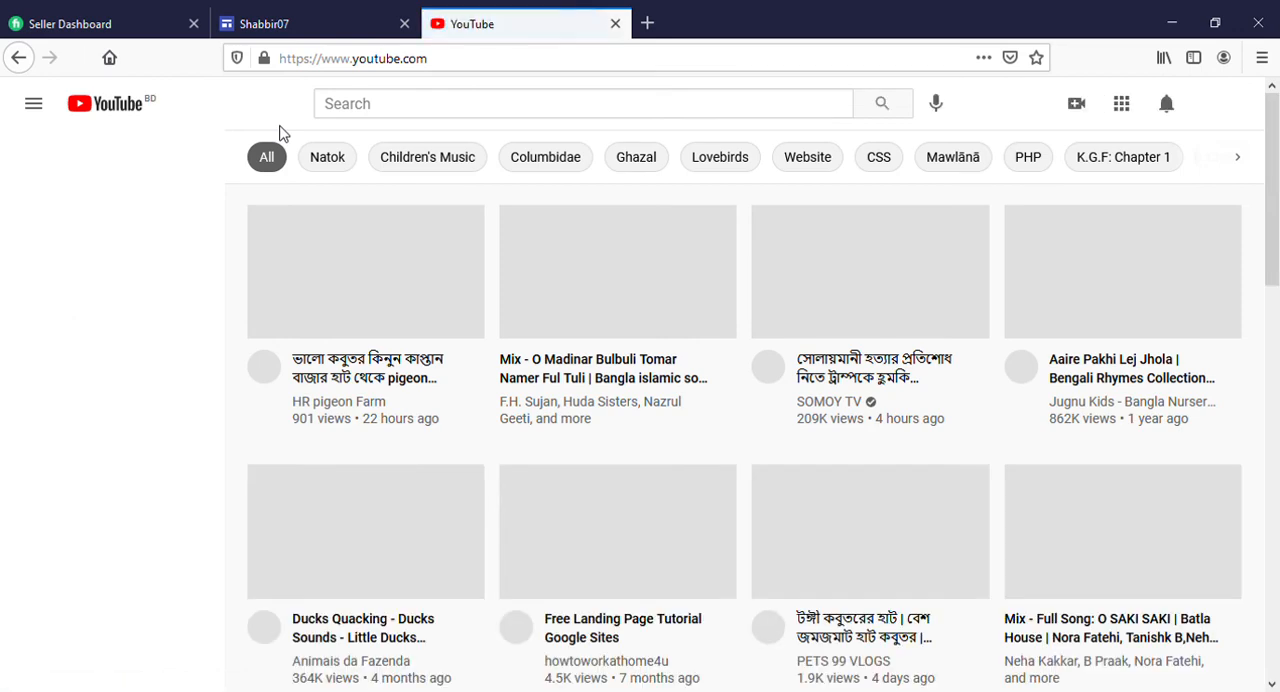
click(364, 106)
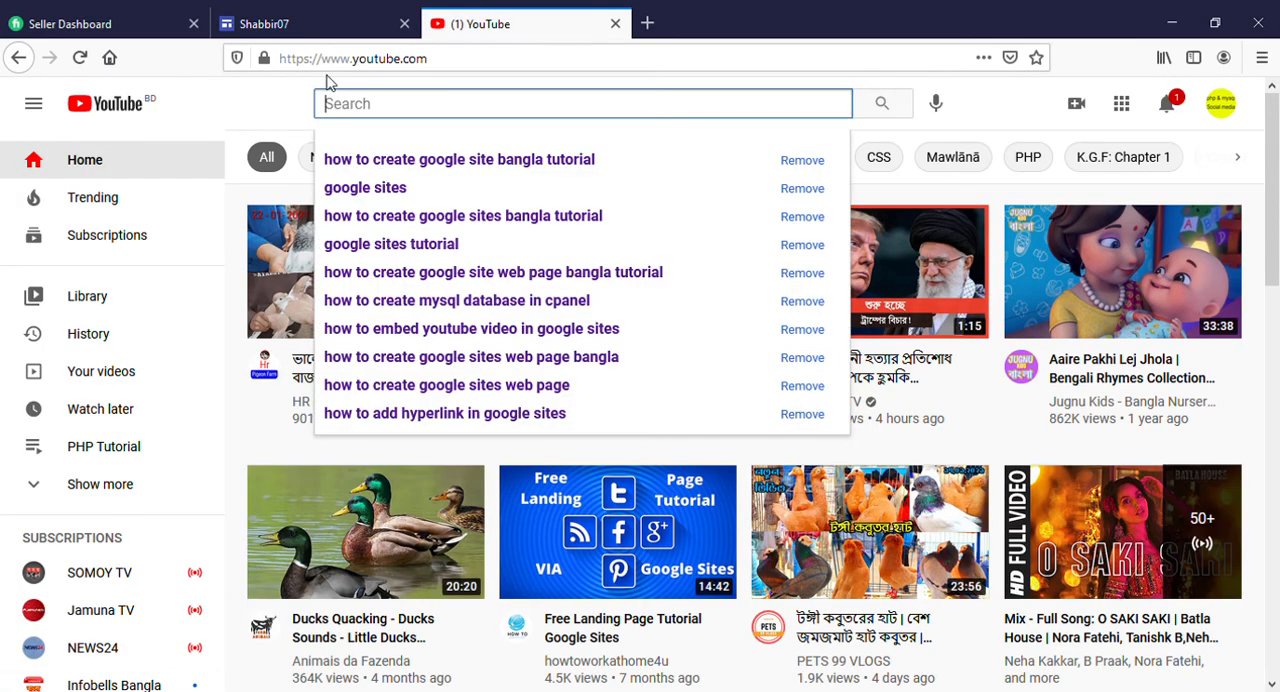
click(419, 159)
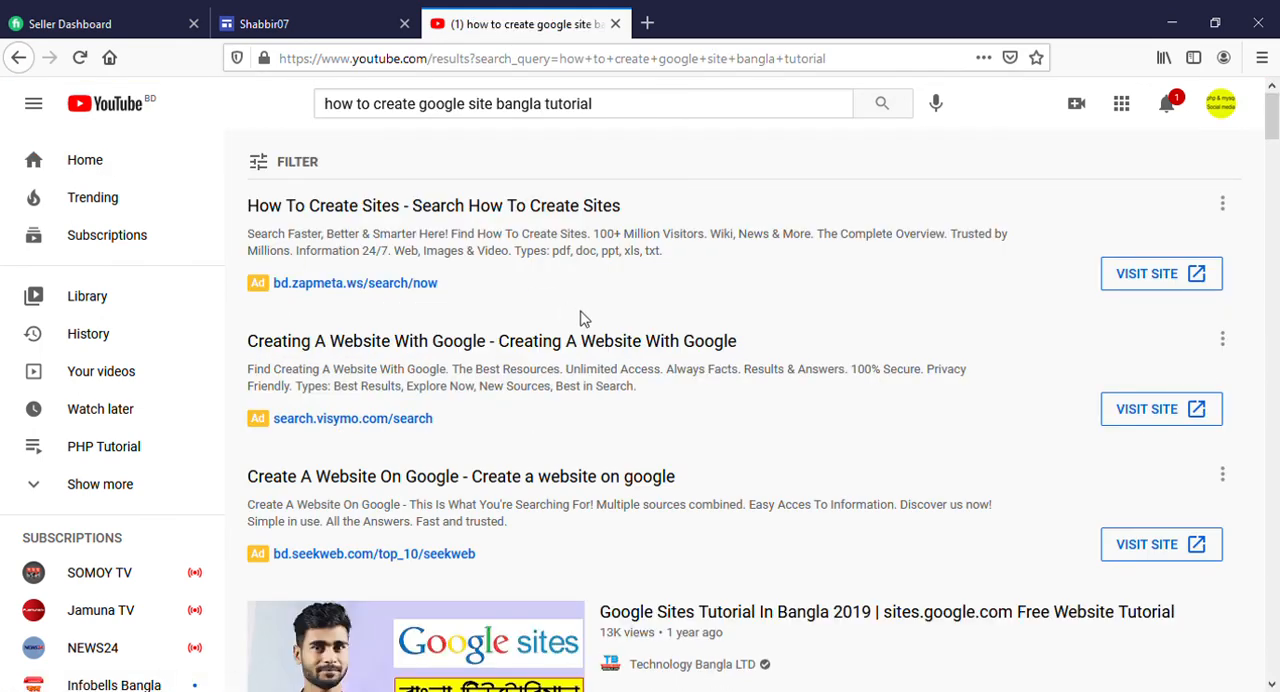
Find the video "How to create Google sites Bangla Tutorial" in the results and open it in its own tab
scroll(575, 312, down, 9)
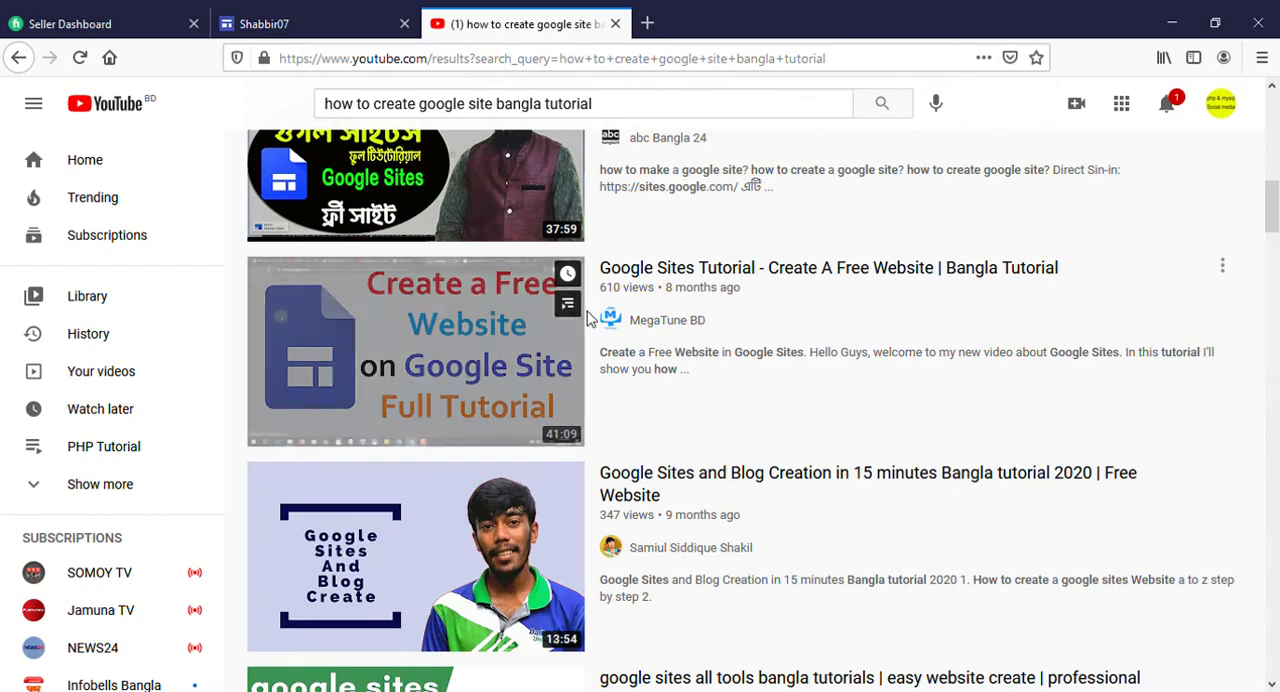
scroll(588, 318, down, 5)
scroll(588, 318, down, 8)
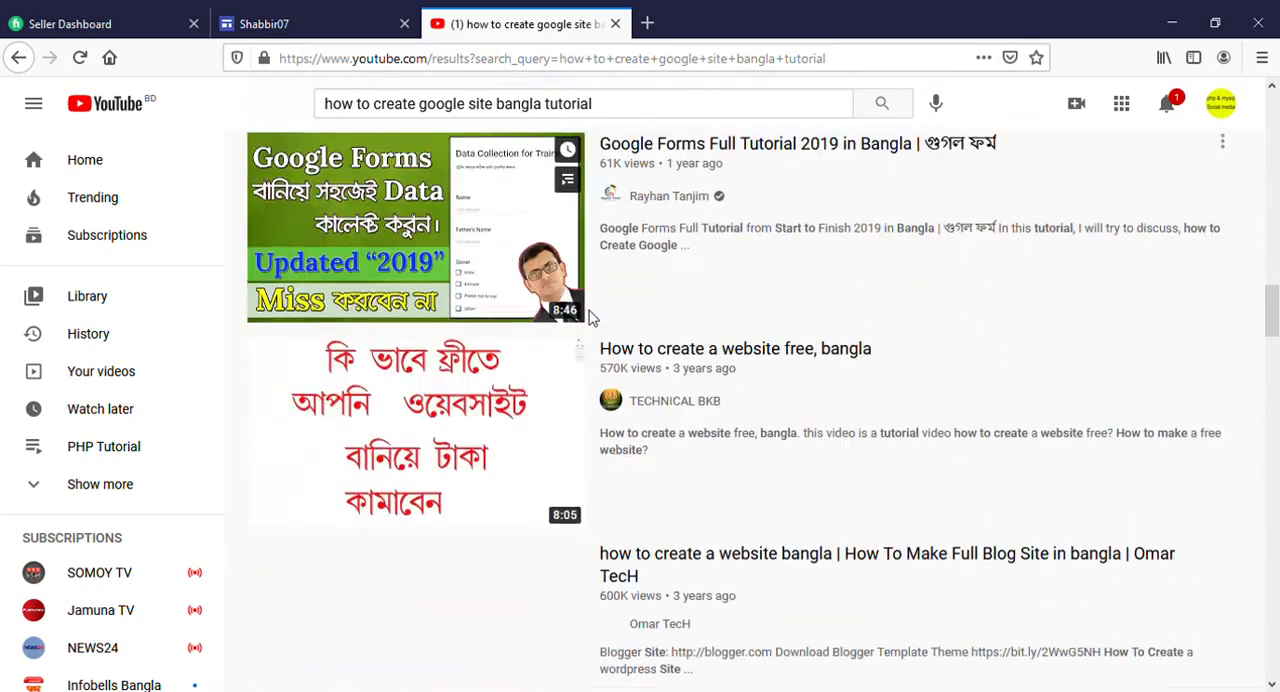
scroll(588, 318, down, 4)
scroll(588, 318, down, 10)
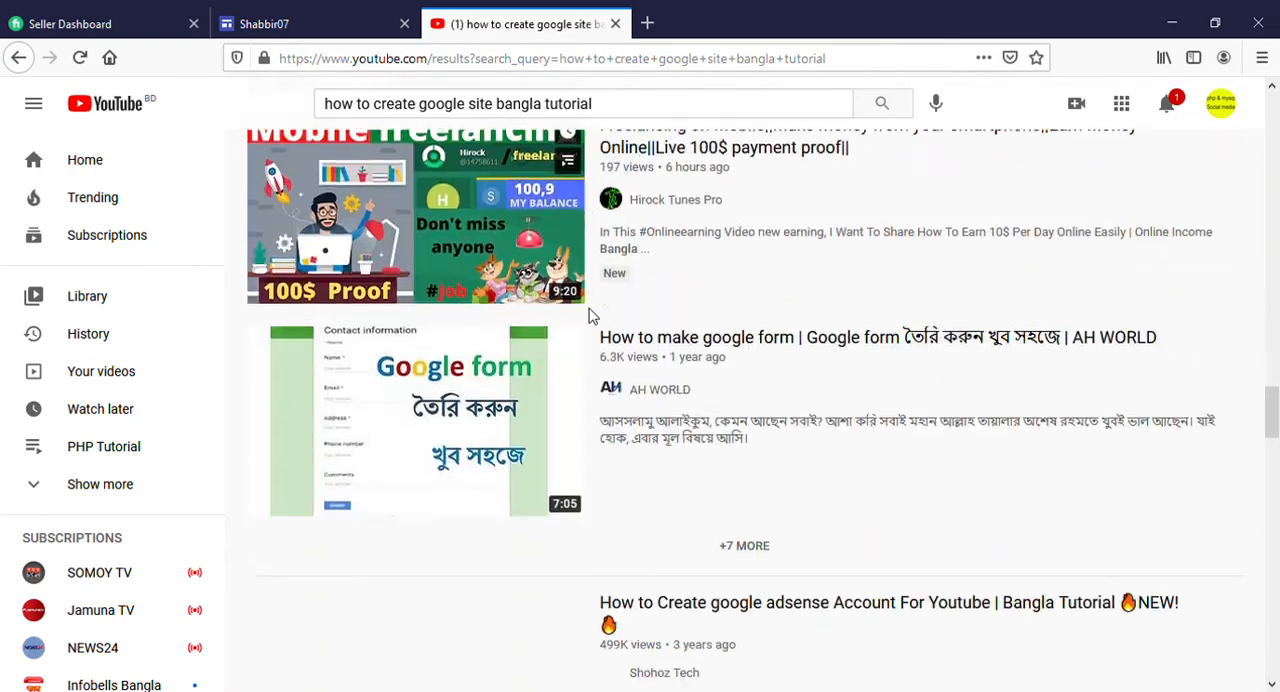
scroll(588, 318, down, 6)
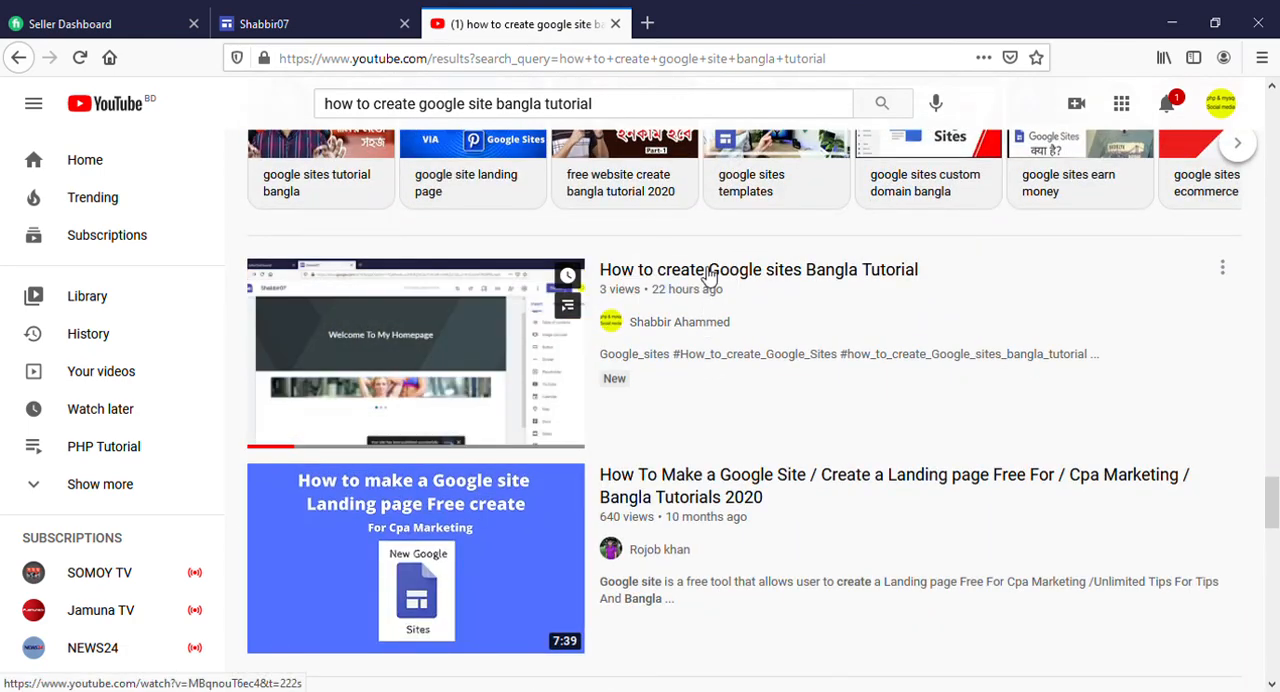
middle_click(755, 288)
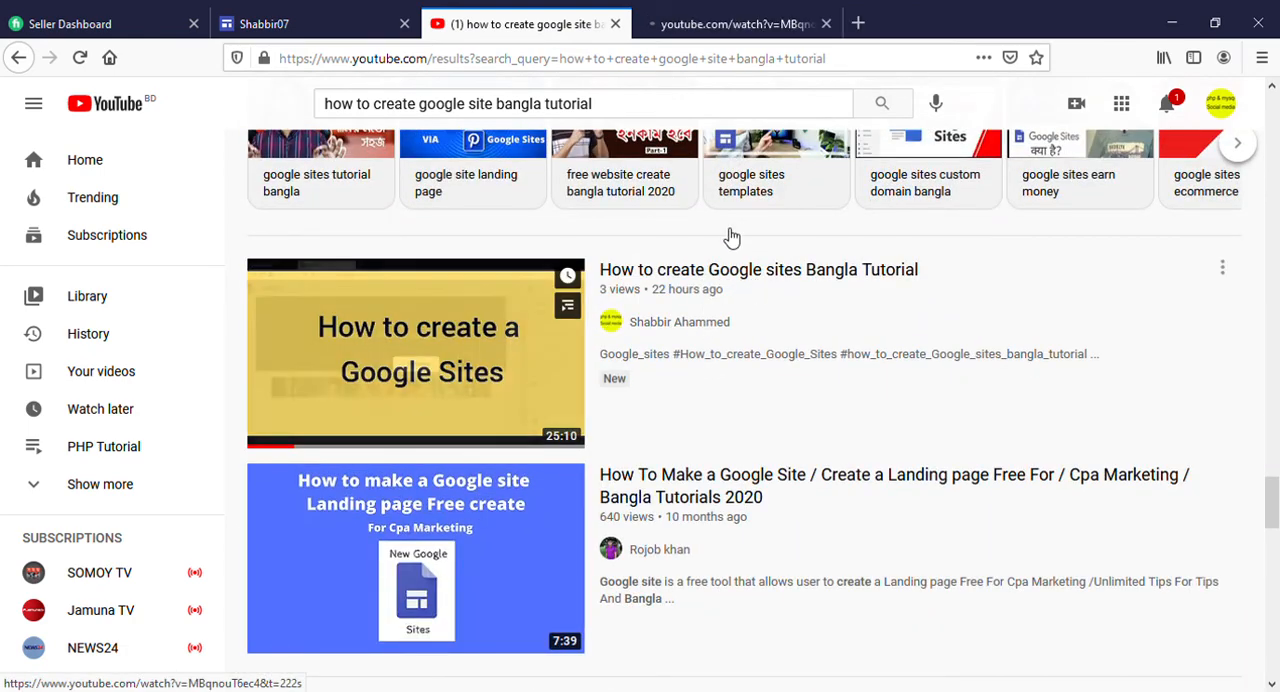
click(694, 25)
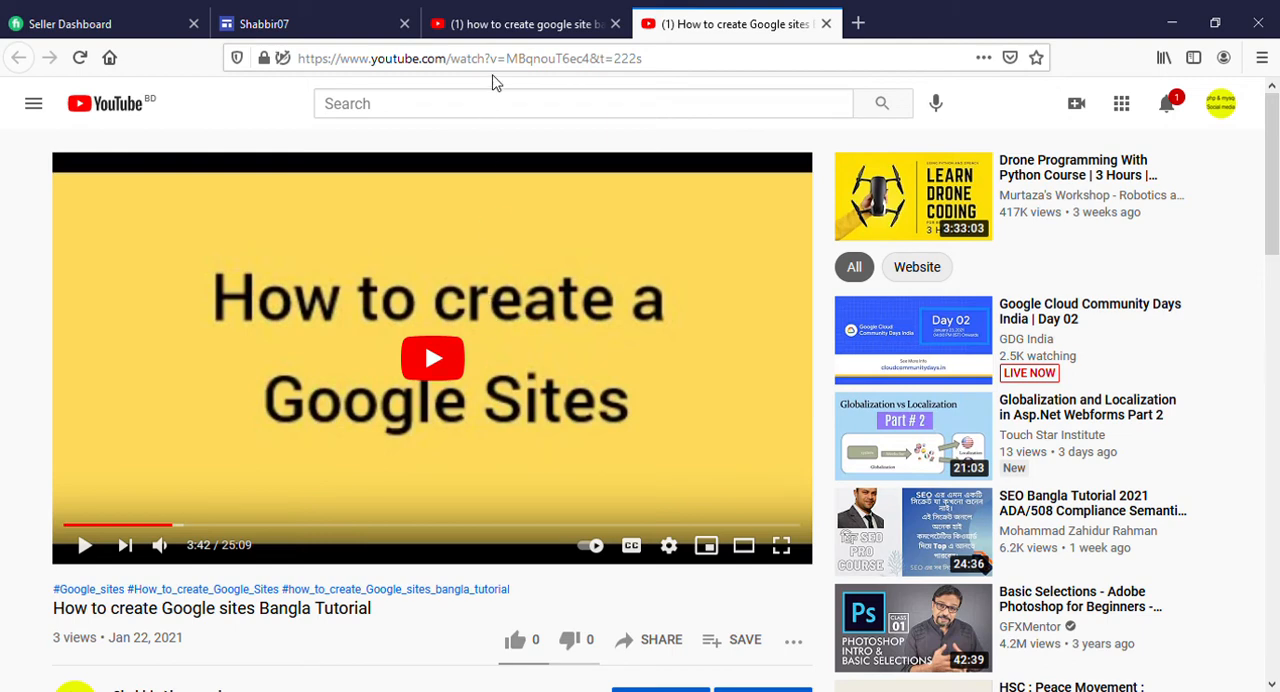
Copy the YouTube address of "How to create Google sites Bangla Tutorial" and embed the video on the About page by URL
drag(650, 60, 313, 62)
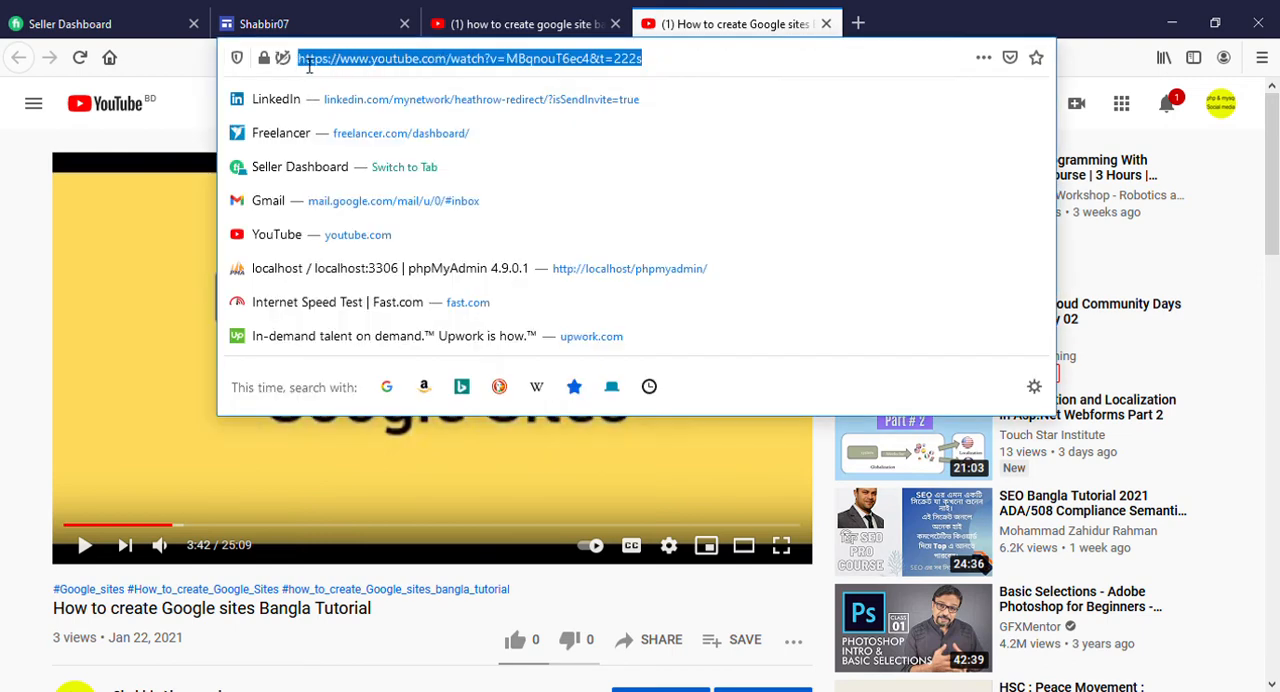
key(Escape)
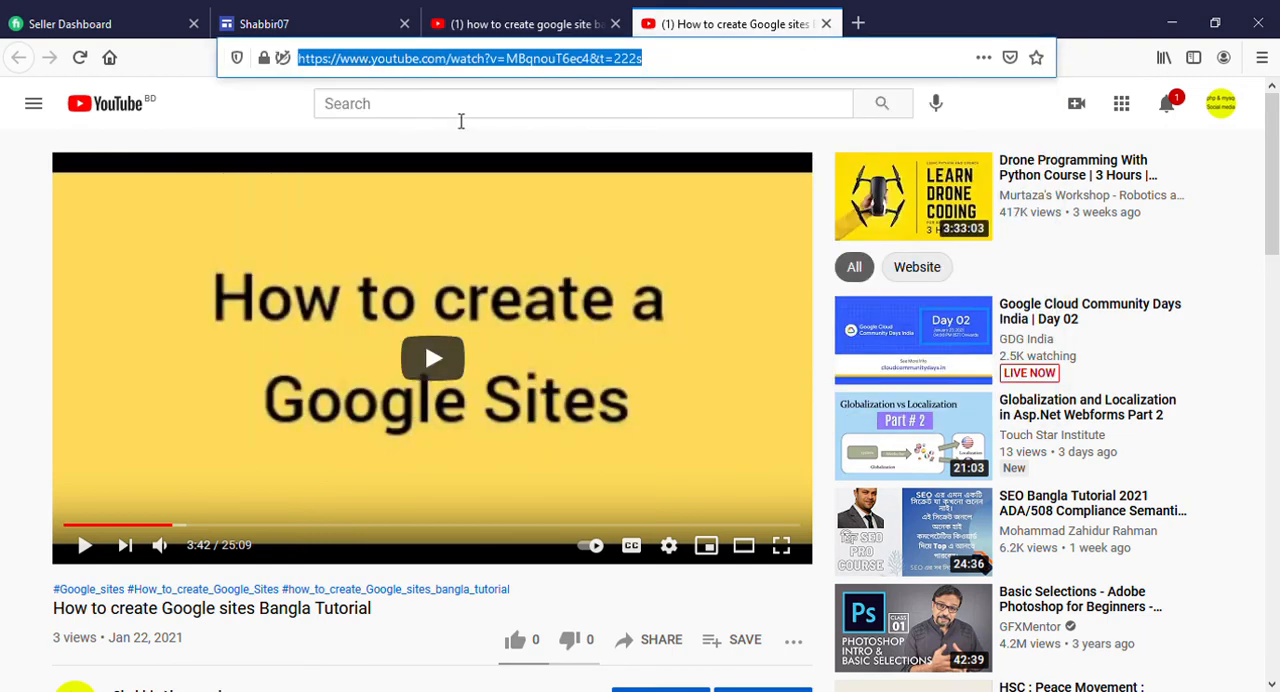
click(347, 26)
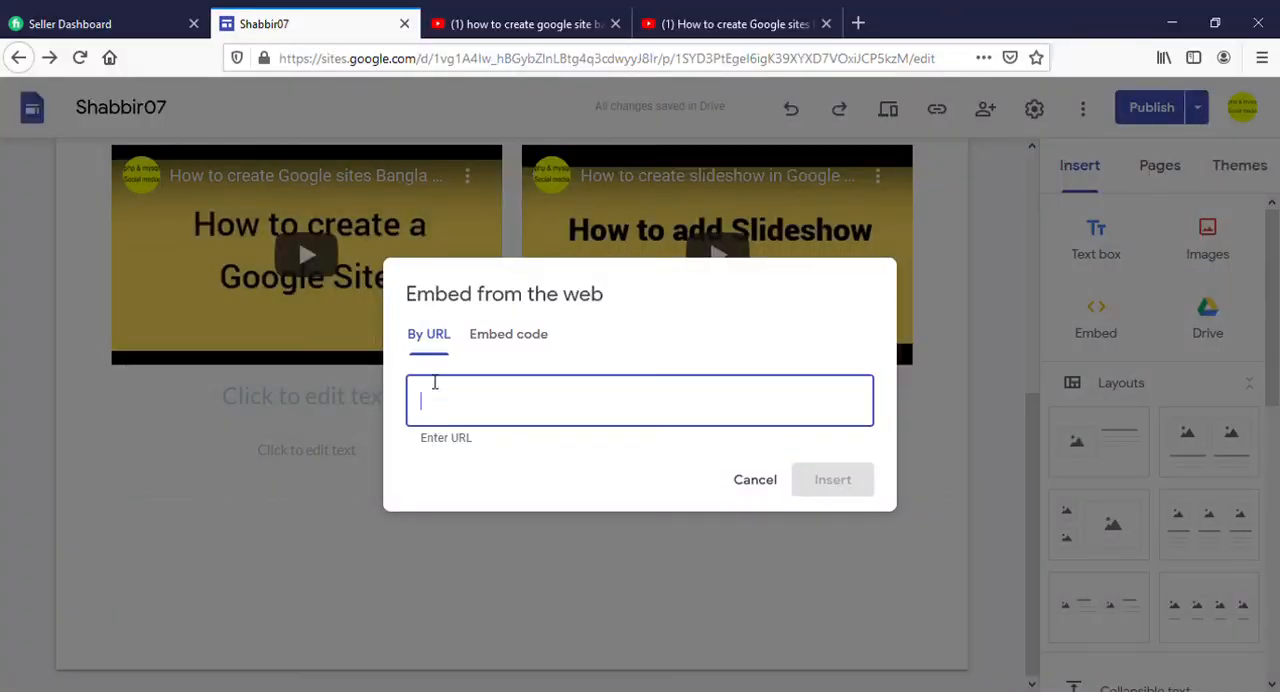
text(https://www.youtube.com/watch?v=MBqnouT6ec4&t=222s)
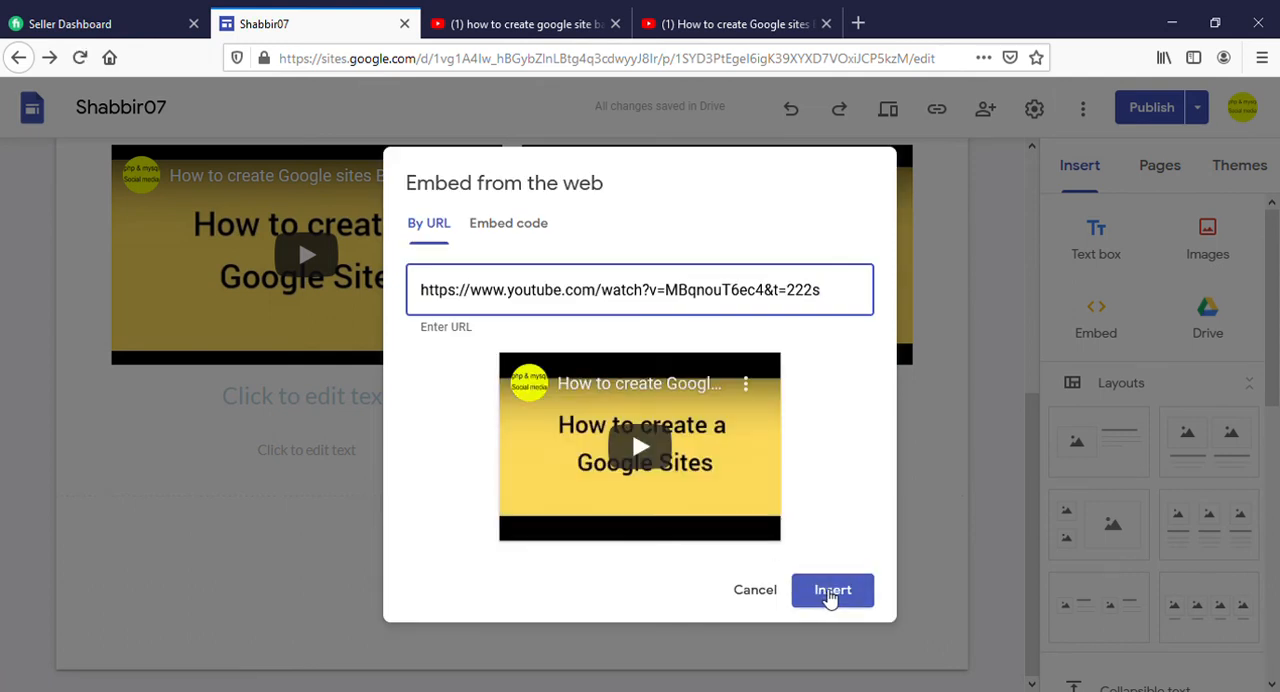
click(830, 592)
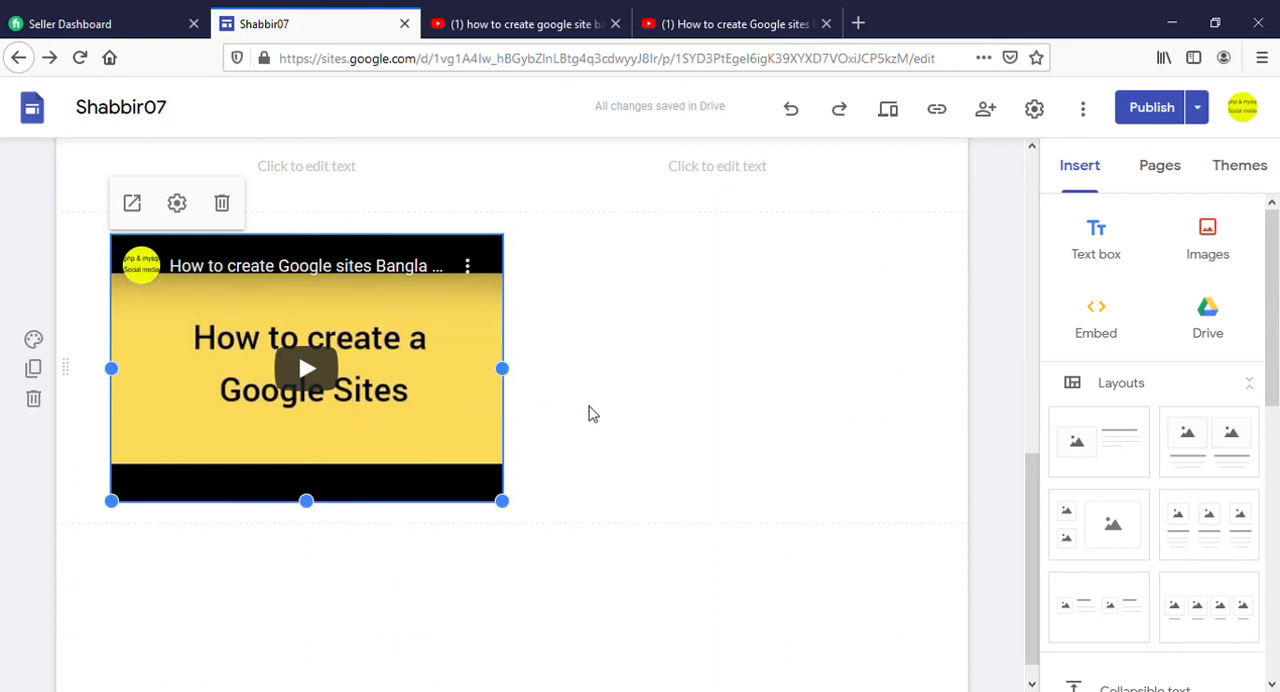
Start a second web embed using embed code, then copy the embed code of the same video on YouTube
click(1095, 320)
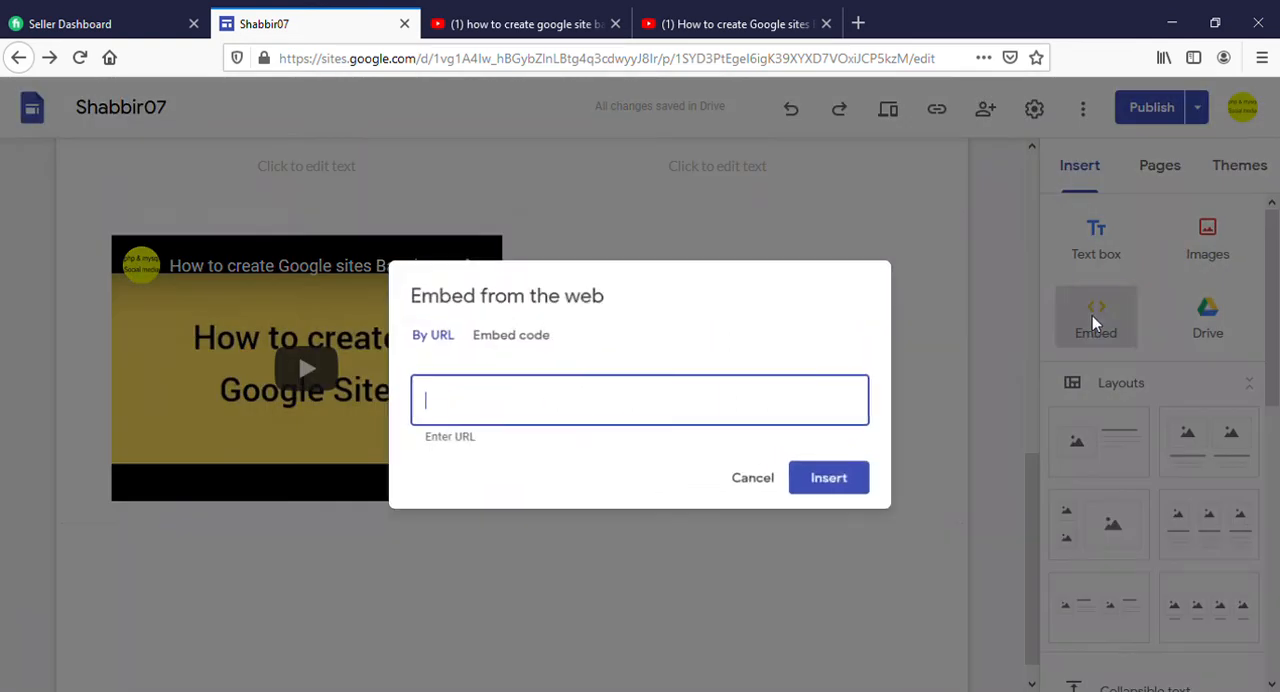
click(535, 345)
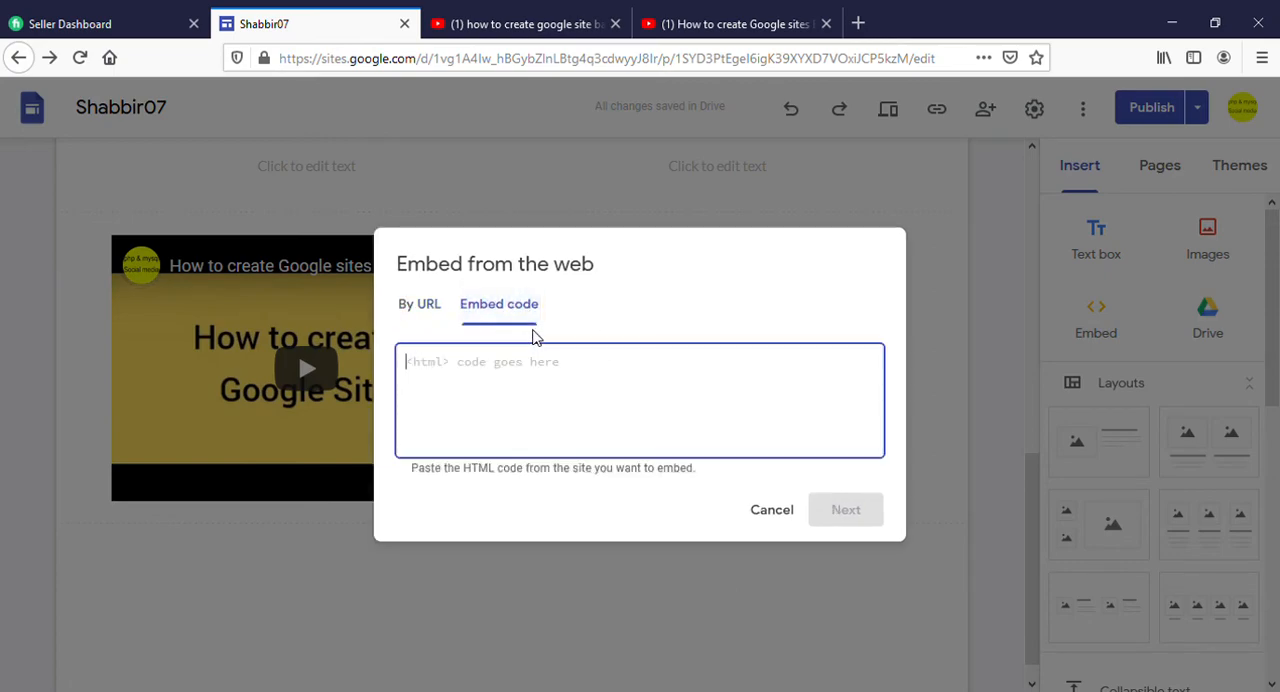
click(690, 28)
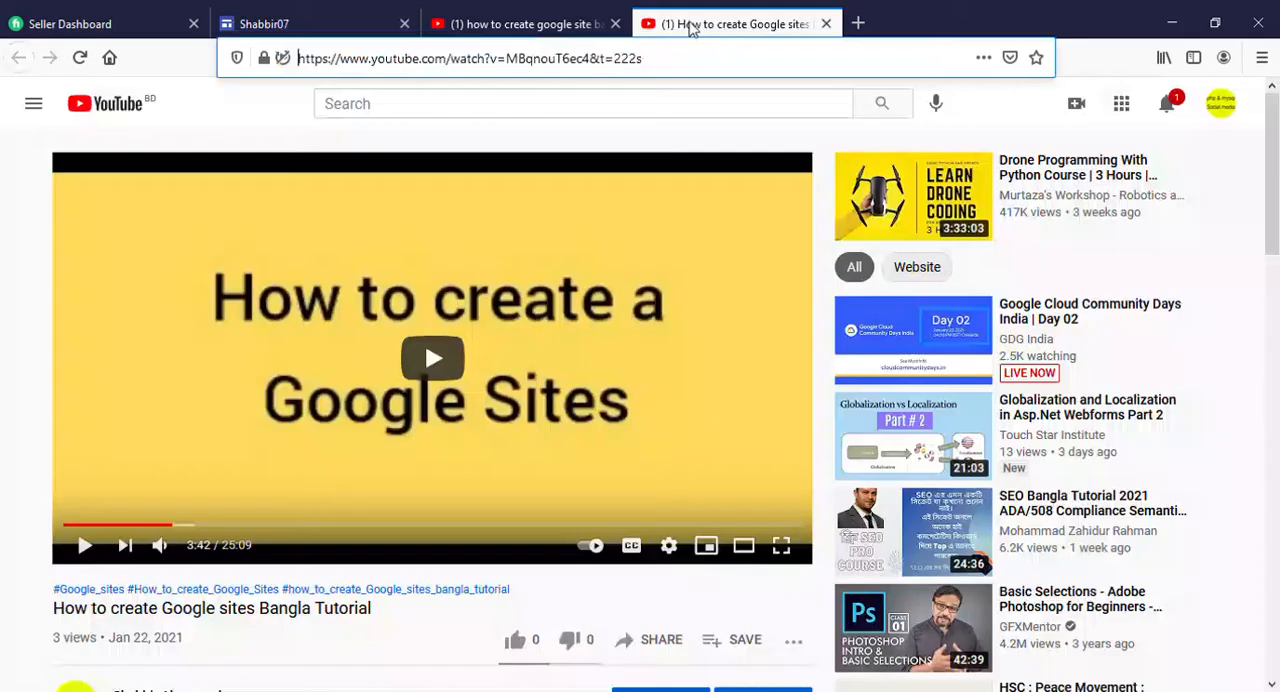
right_click(484, 278)
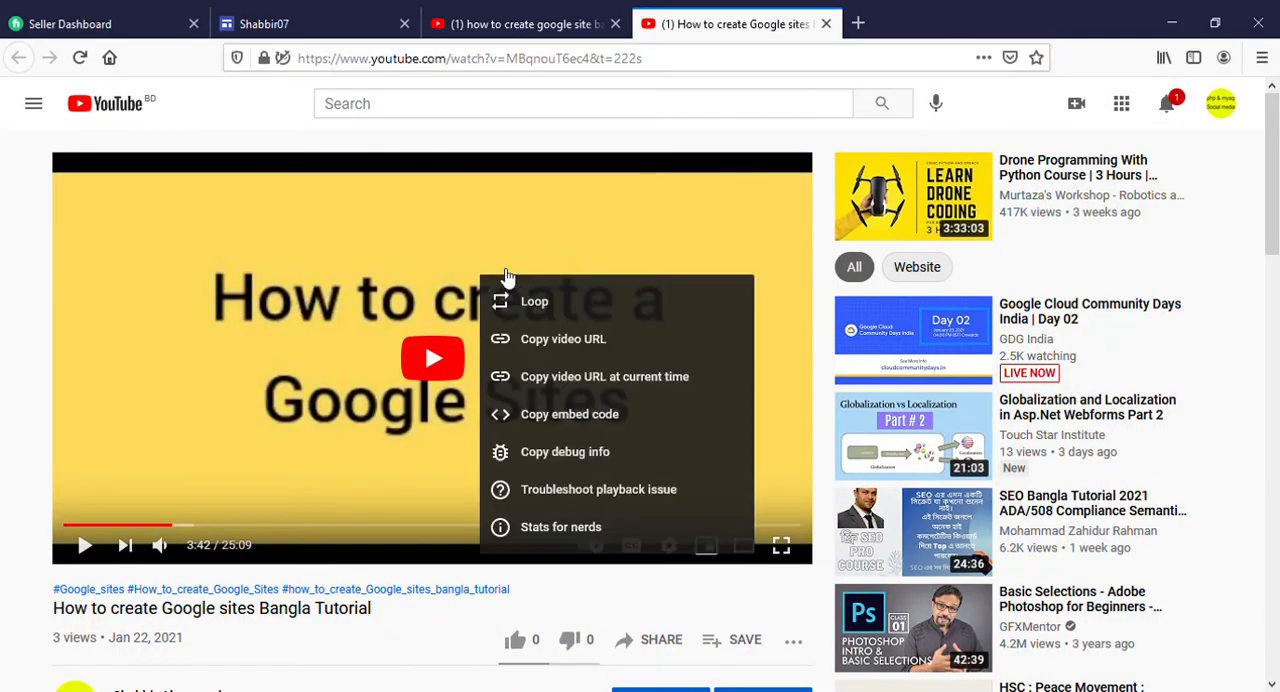
click(563, 427)
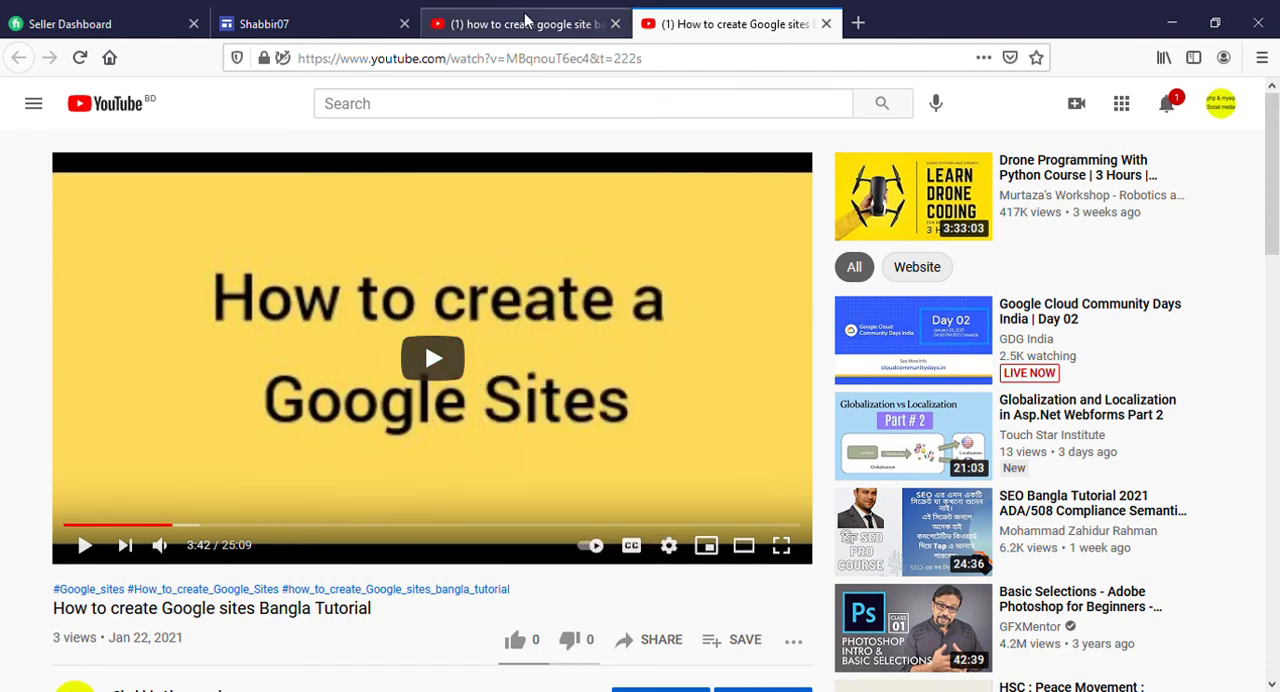
Insert the video on the About page from the copied embed code and widen it to the full content width
click(446, 18)
click(359, 17)
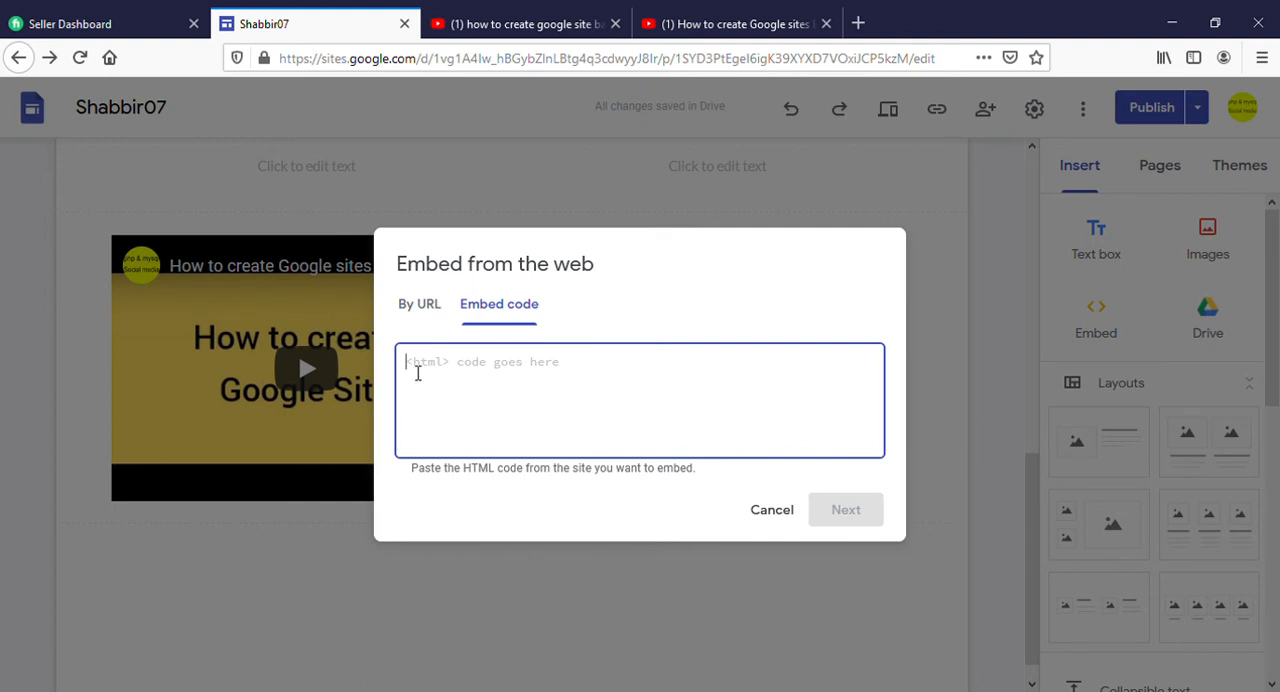
key(ctrl+v)
click(848, 513)
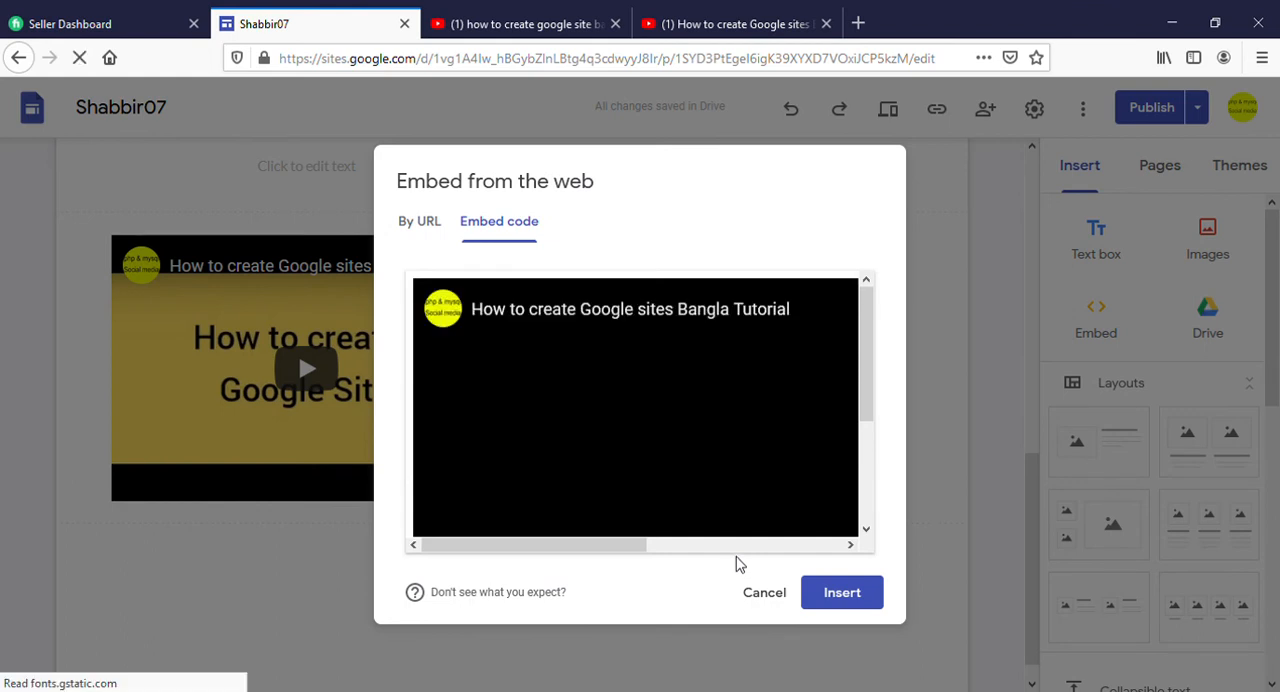
click(843, 594)
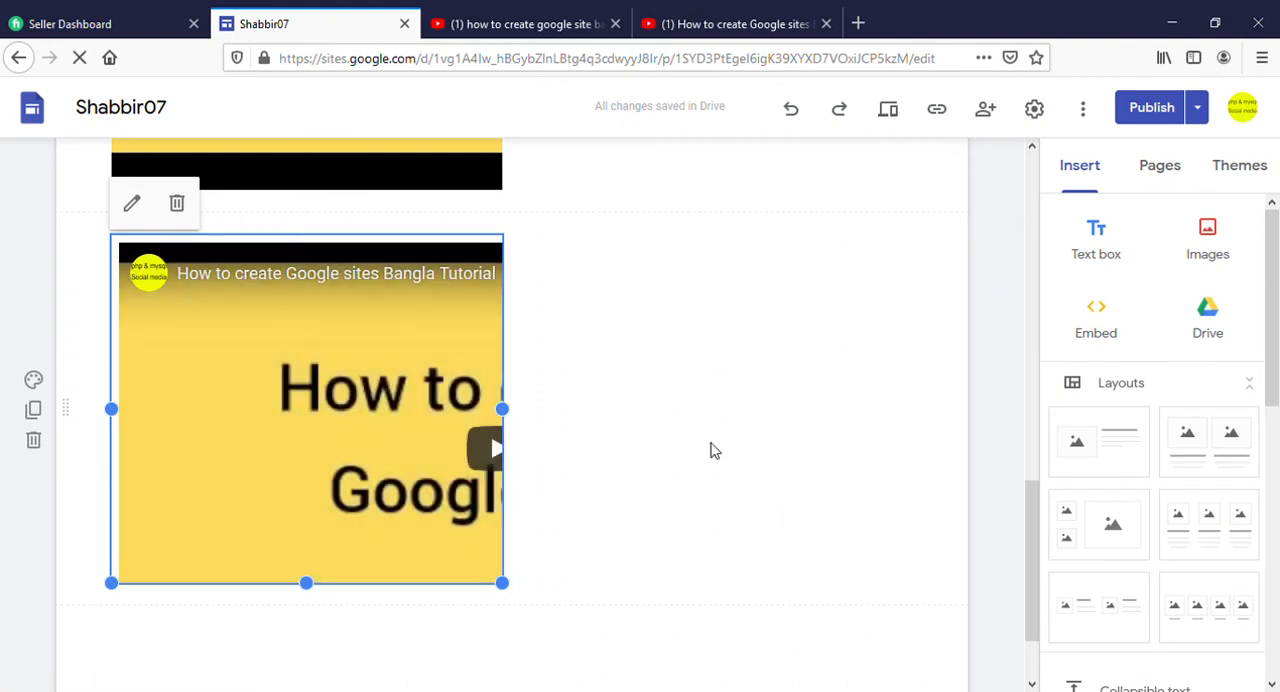
drag(510, 587, 940, 423)
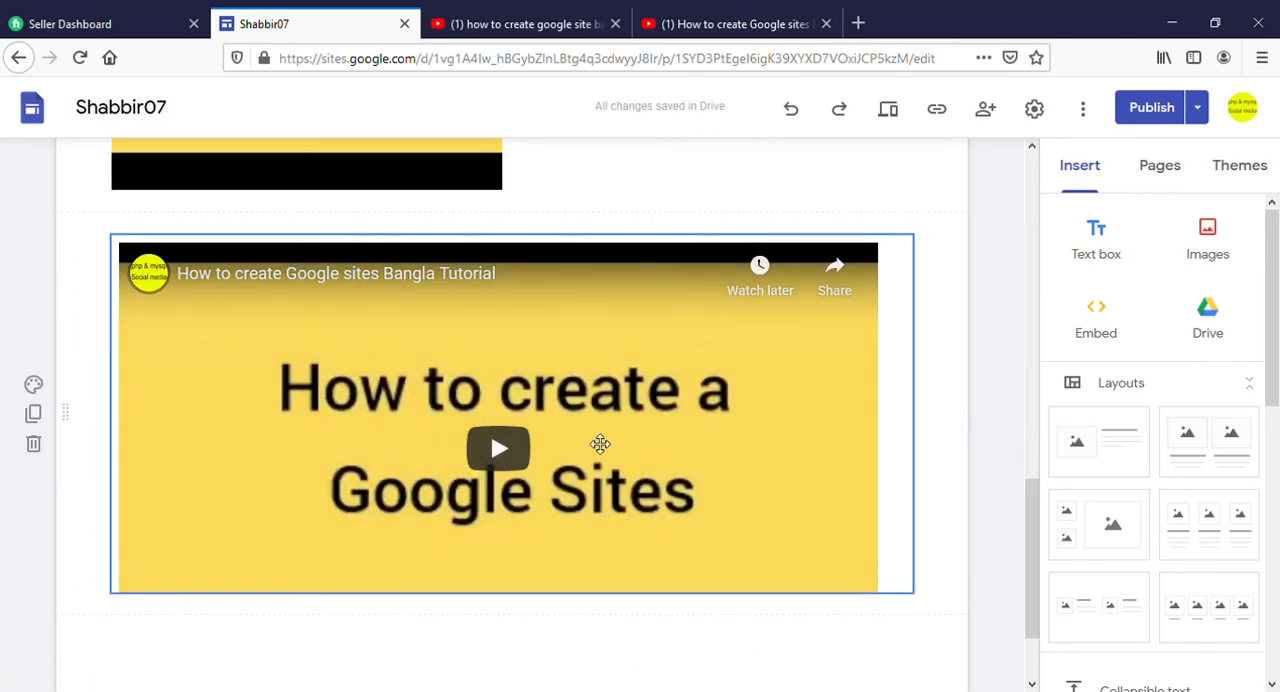
Review the About page from its header down to the embedded videos
scroll(558, 435, up, 2)
scroll(555, 435, up, 4)
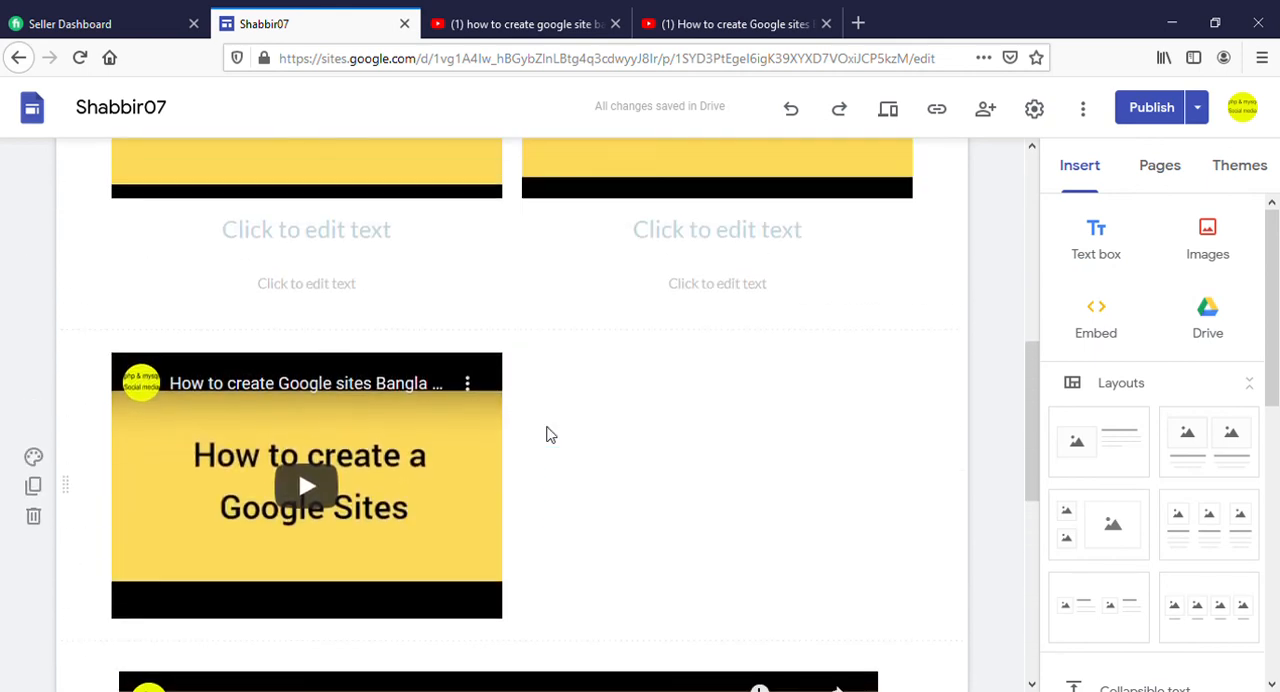
scroll(553, 433, up, 4)
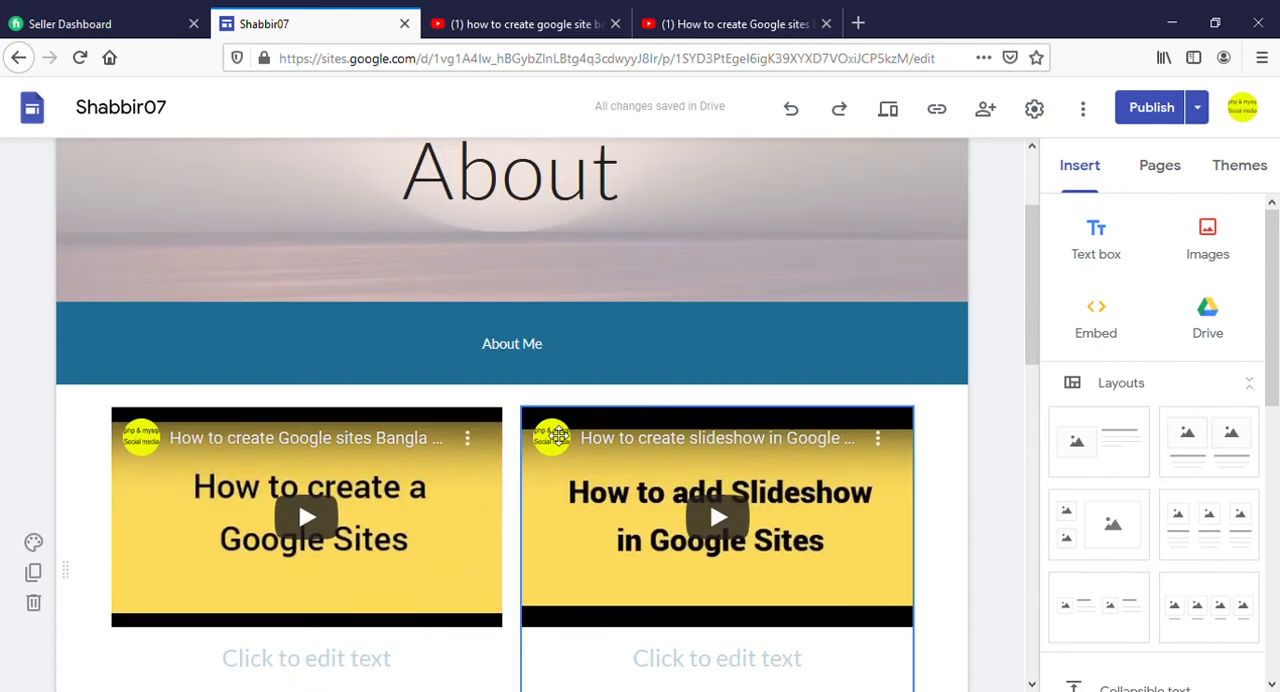
scroll(563, 437, down, 3)
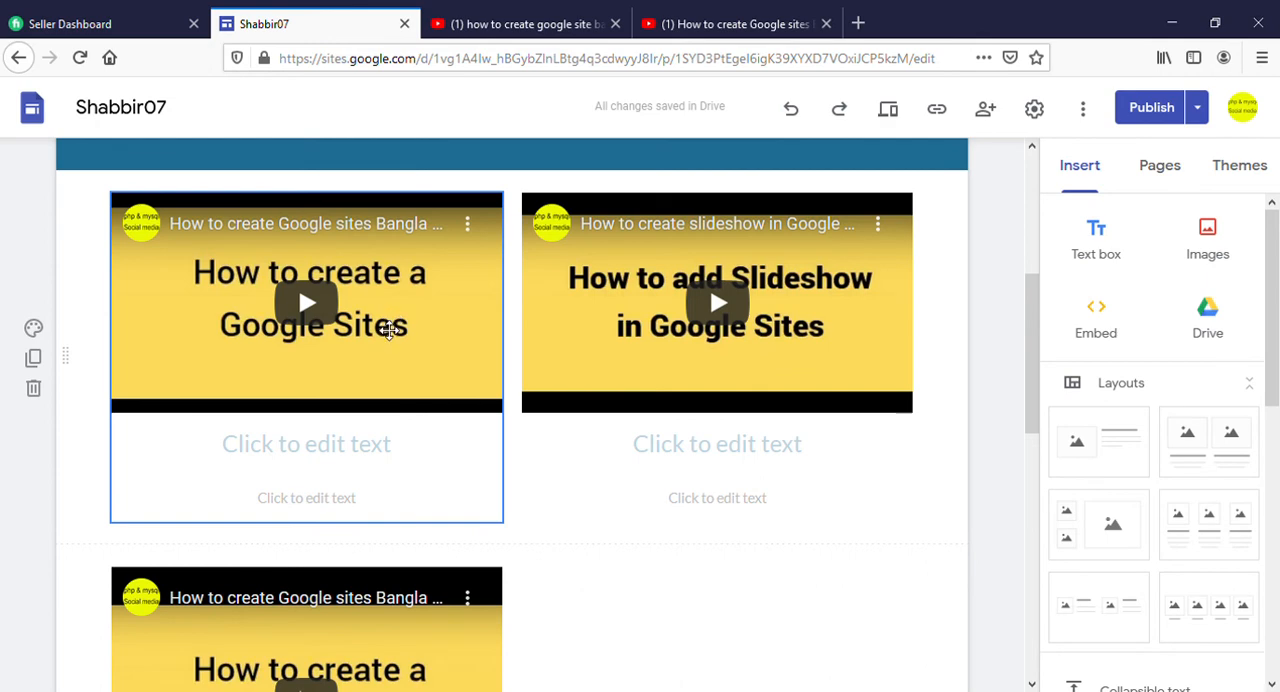
scroll(466, 388, down, 2)
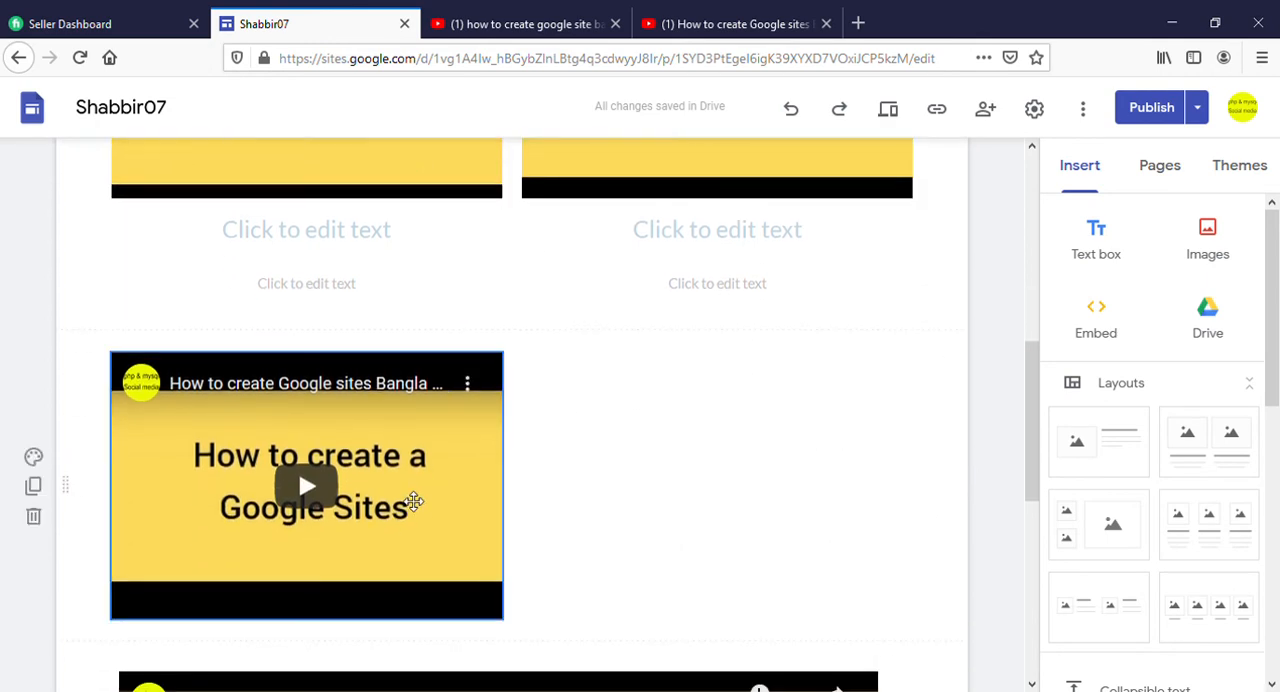
scroll(417, 505, down, 1)
scroll(498, 488, up, 4)
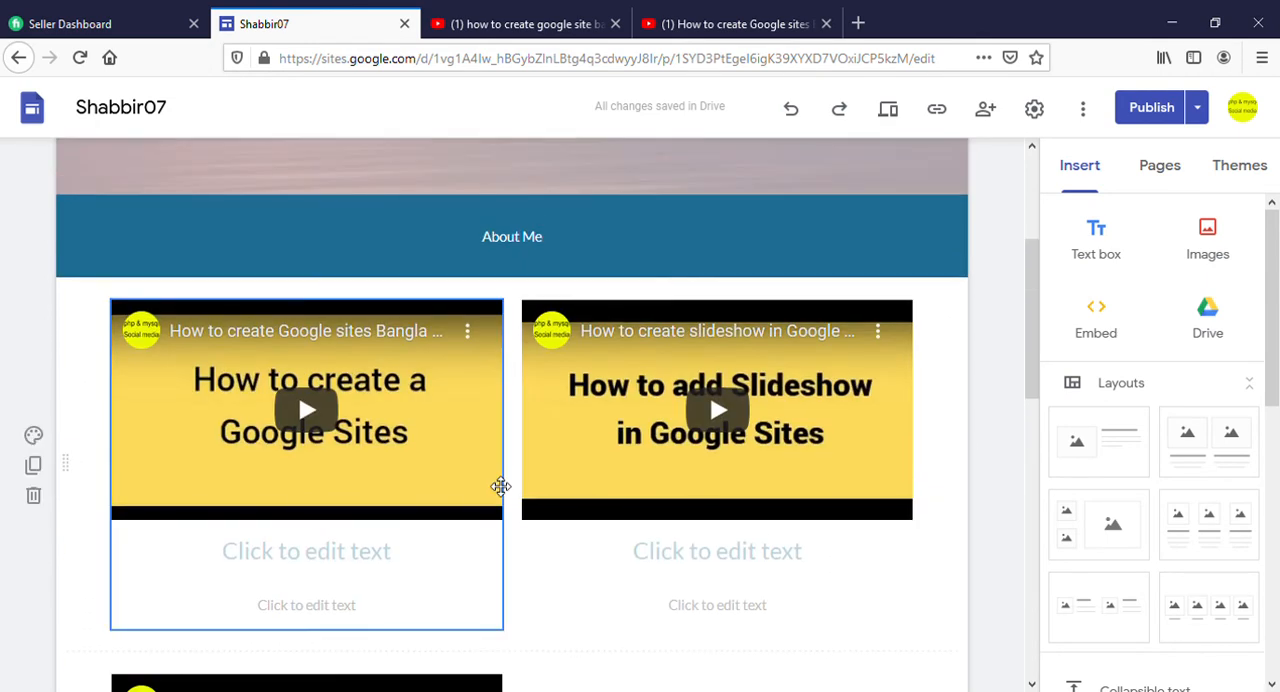
scroll(500, 485, up, 2)
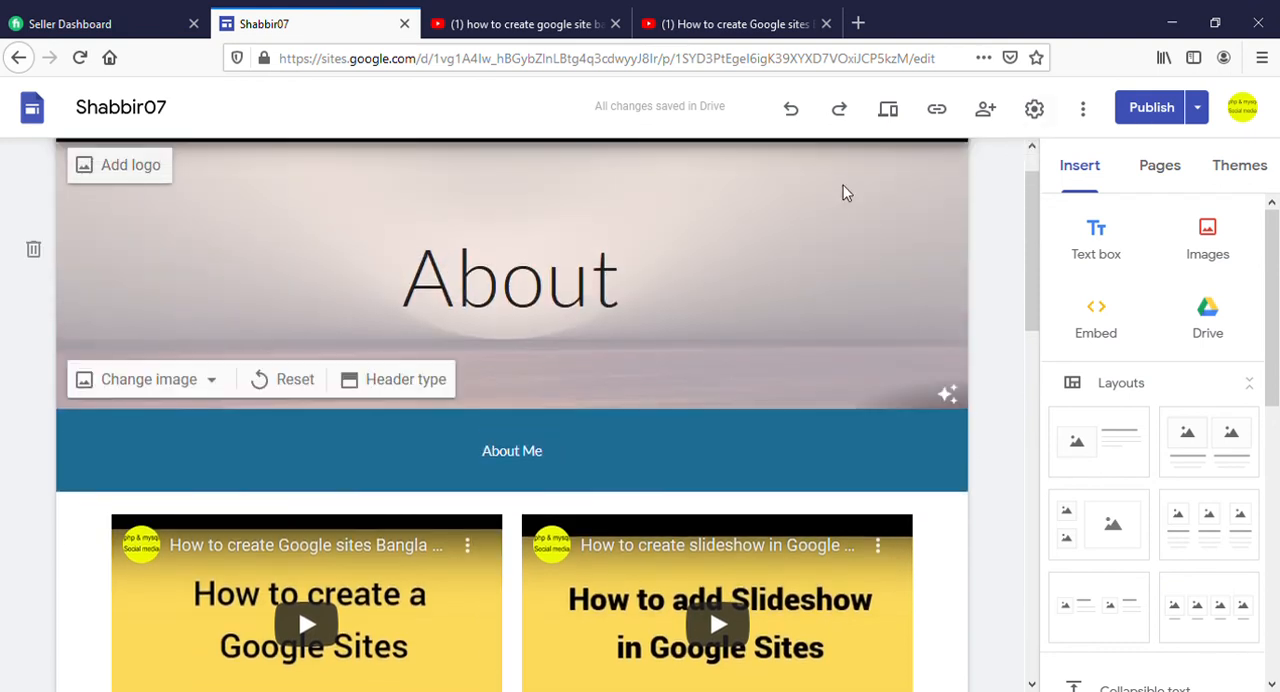
scroll(871, 297, down, 2)
scroll(860, 297, up, 1)
scroll(842, 288, up, 2)
Publish the updated About page and open the published site
click(1150, 107)
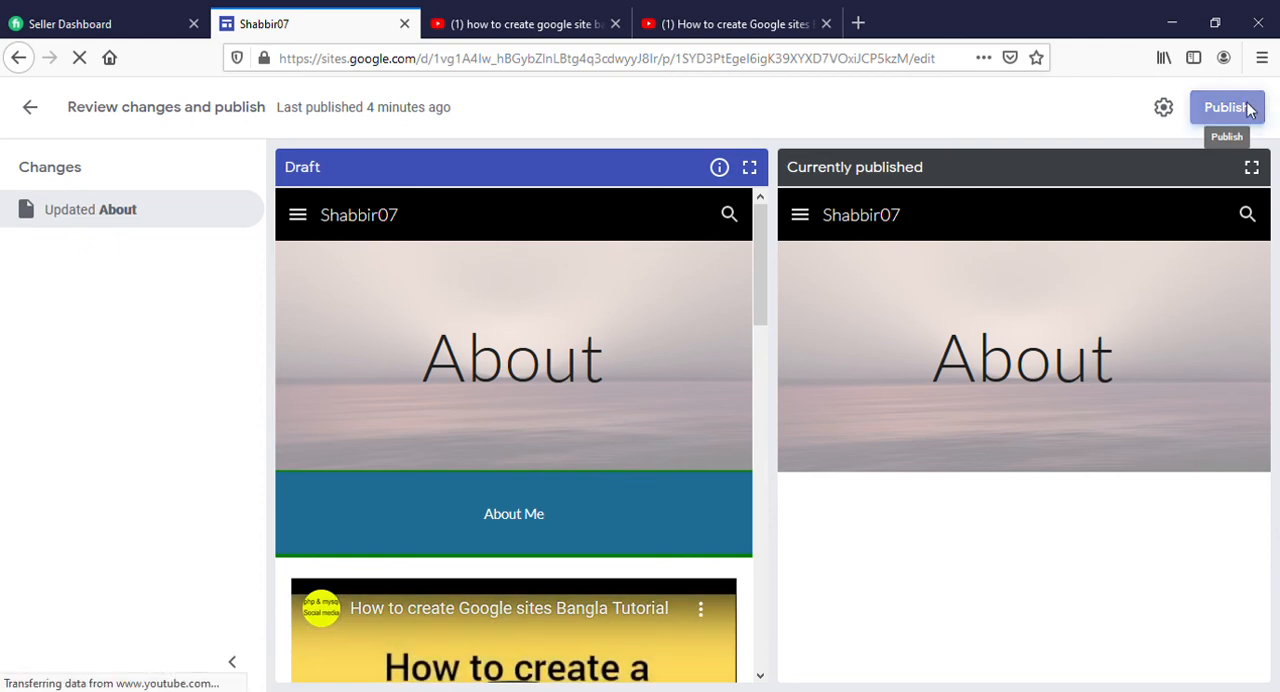
click(1259, 110)
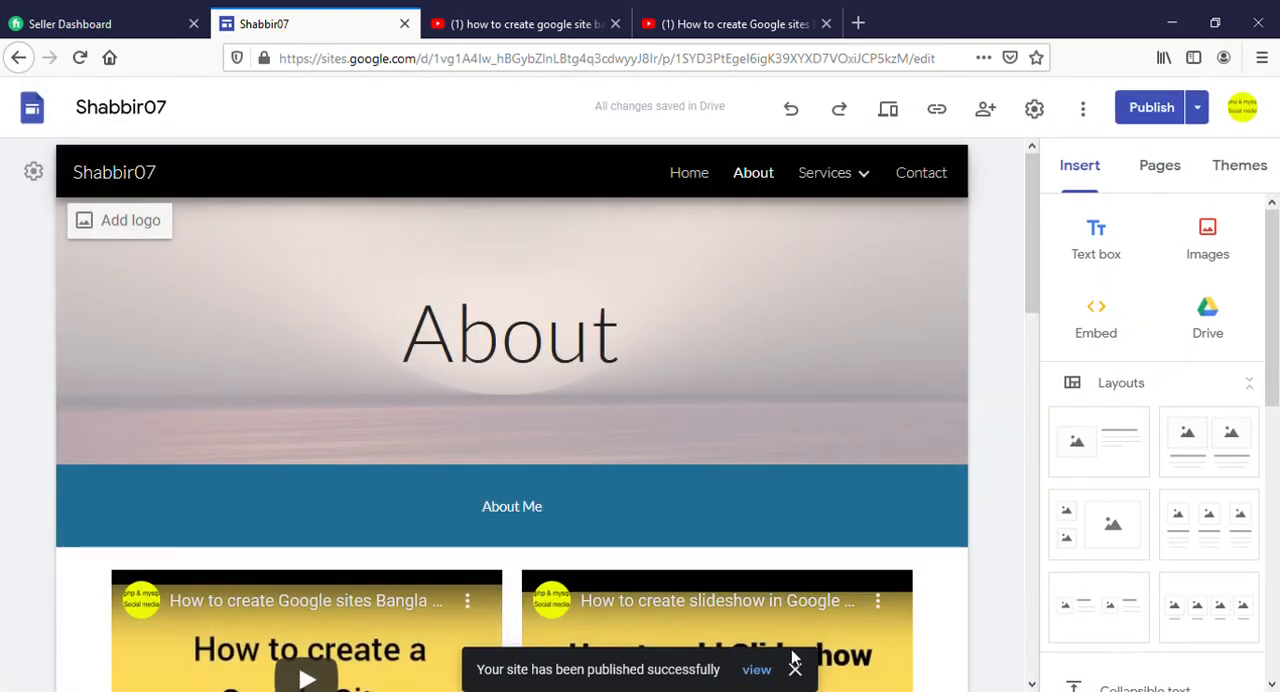
click(757, 669)
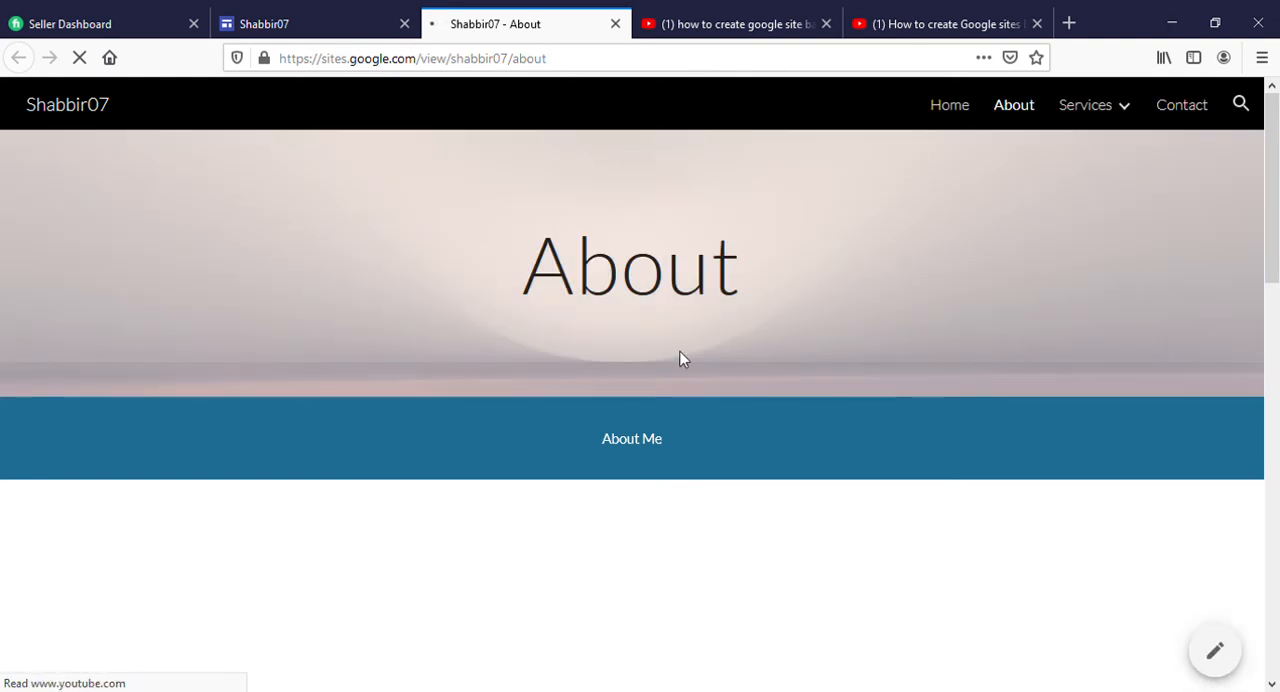
Examine the published About page and its embedded videos, then close the published site
scroll(518, 273, down, 2)
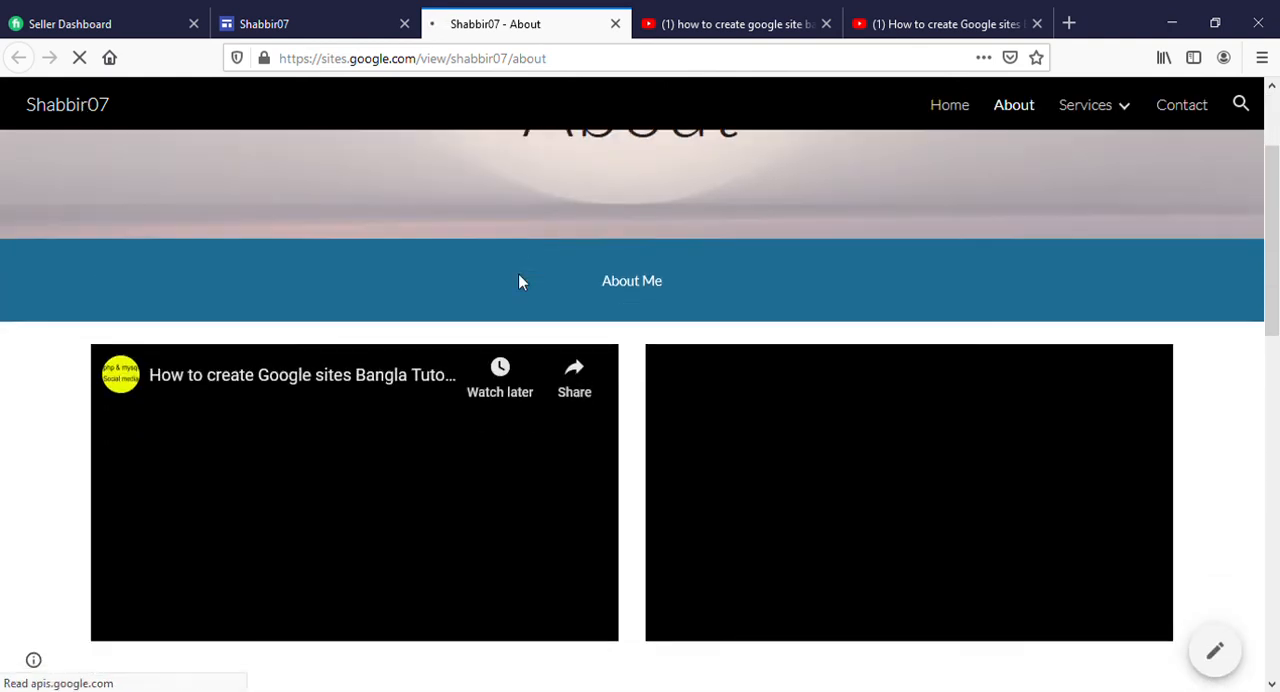
scroll(850, 250, up, 2)
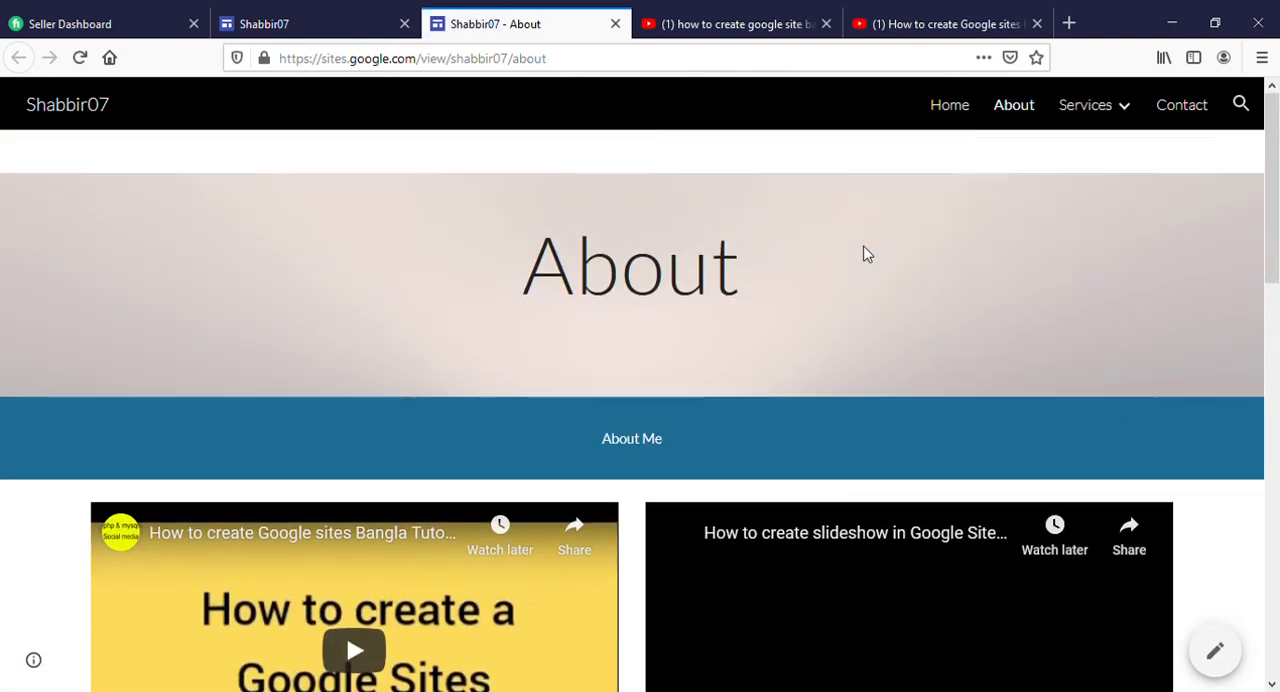
scroll(865, 253, down, 3)
scroll(597, 255, down, 5)
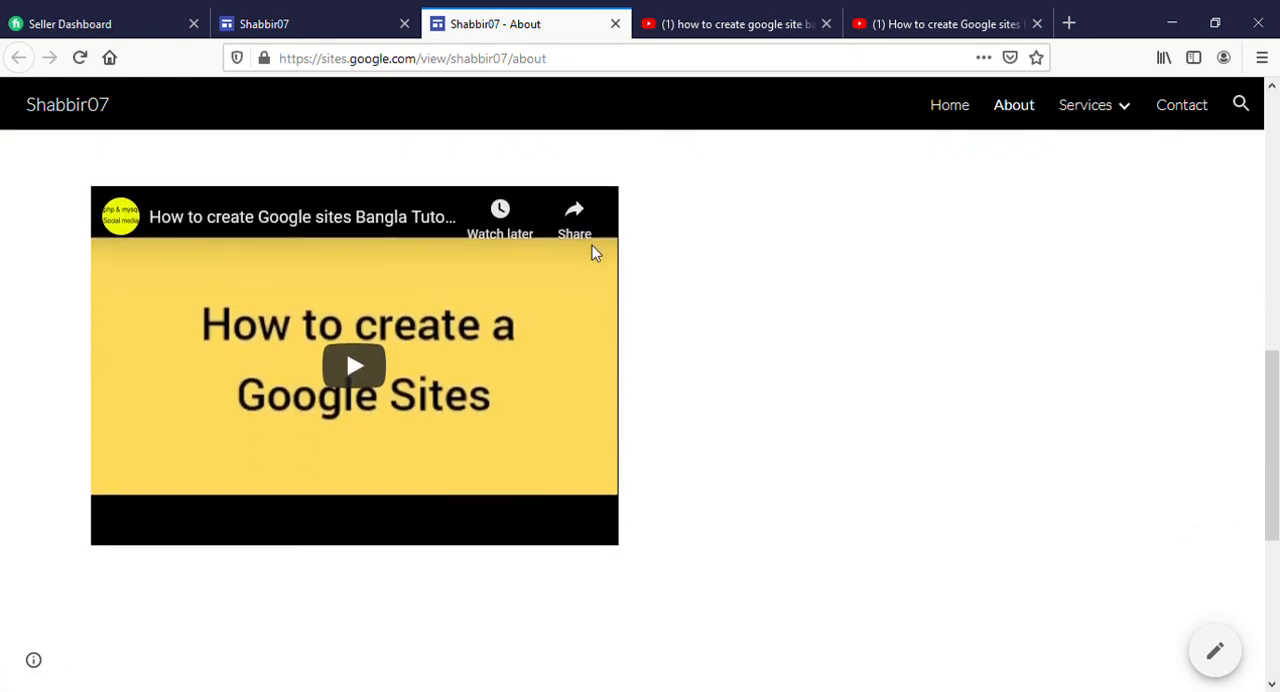
scroll(746, 291, down, 4)
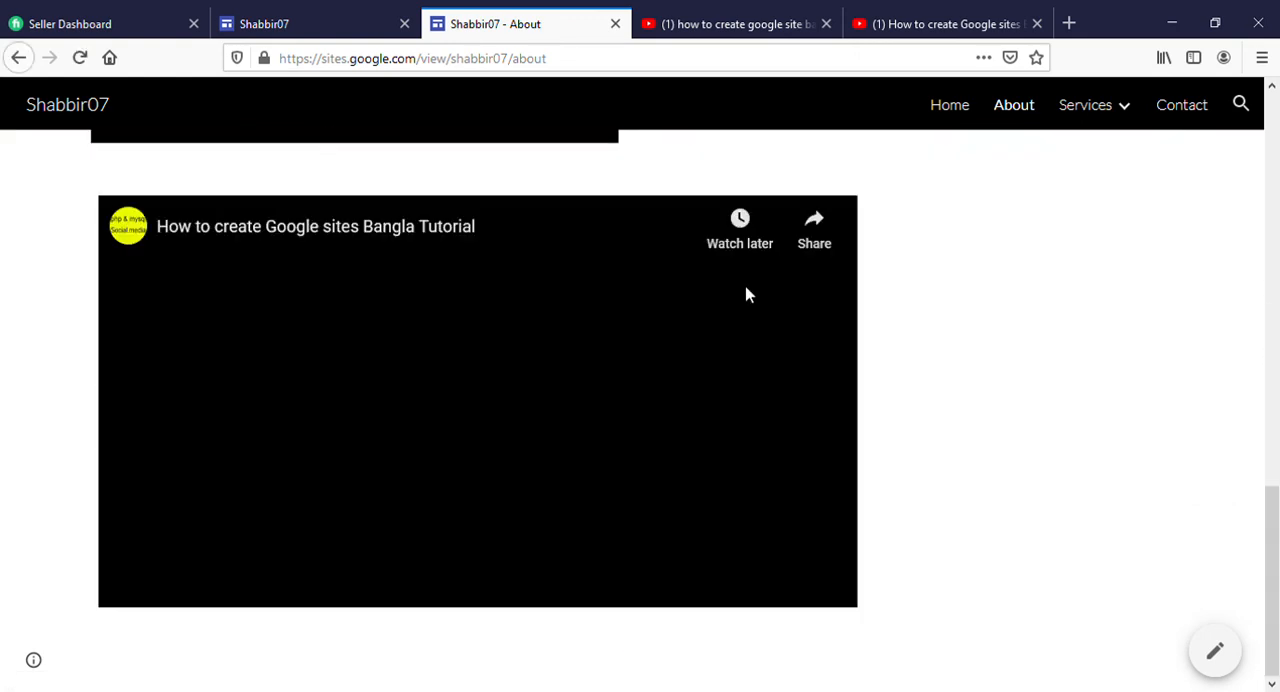
scroll(745, 296, up, 12)
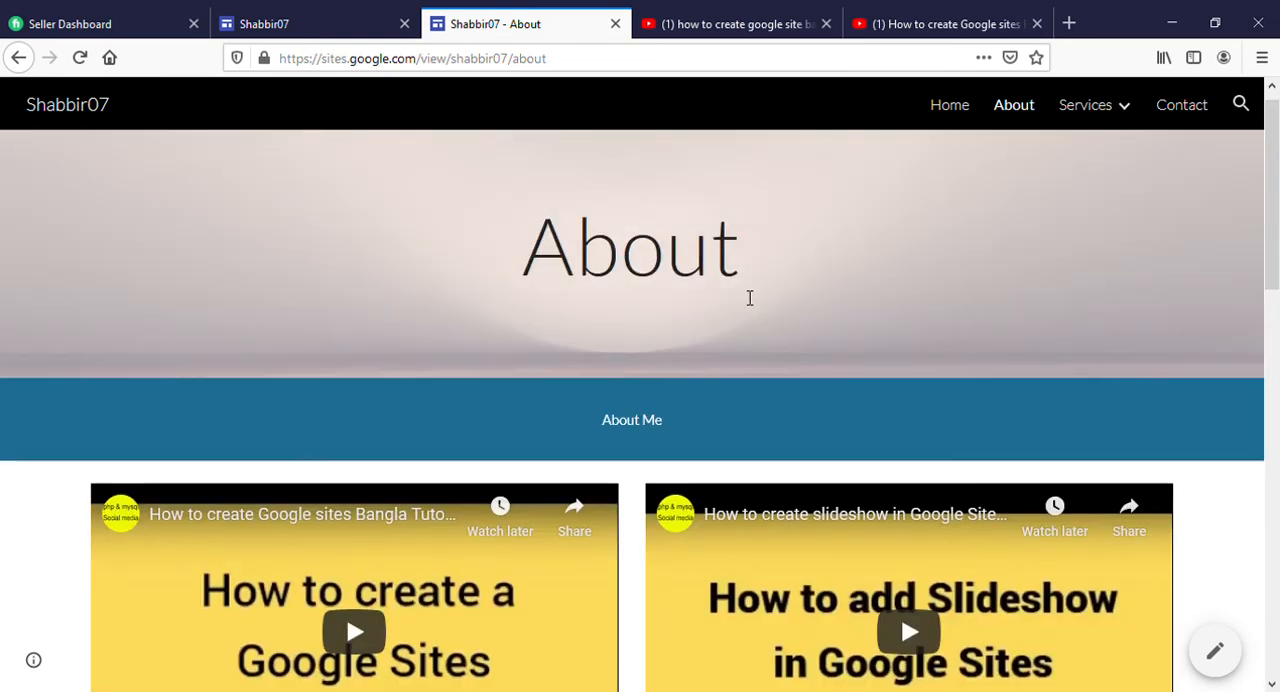
click(615, 23)
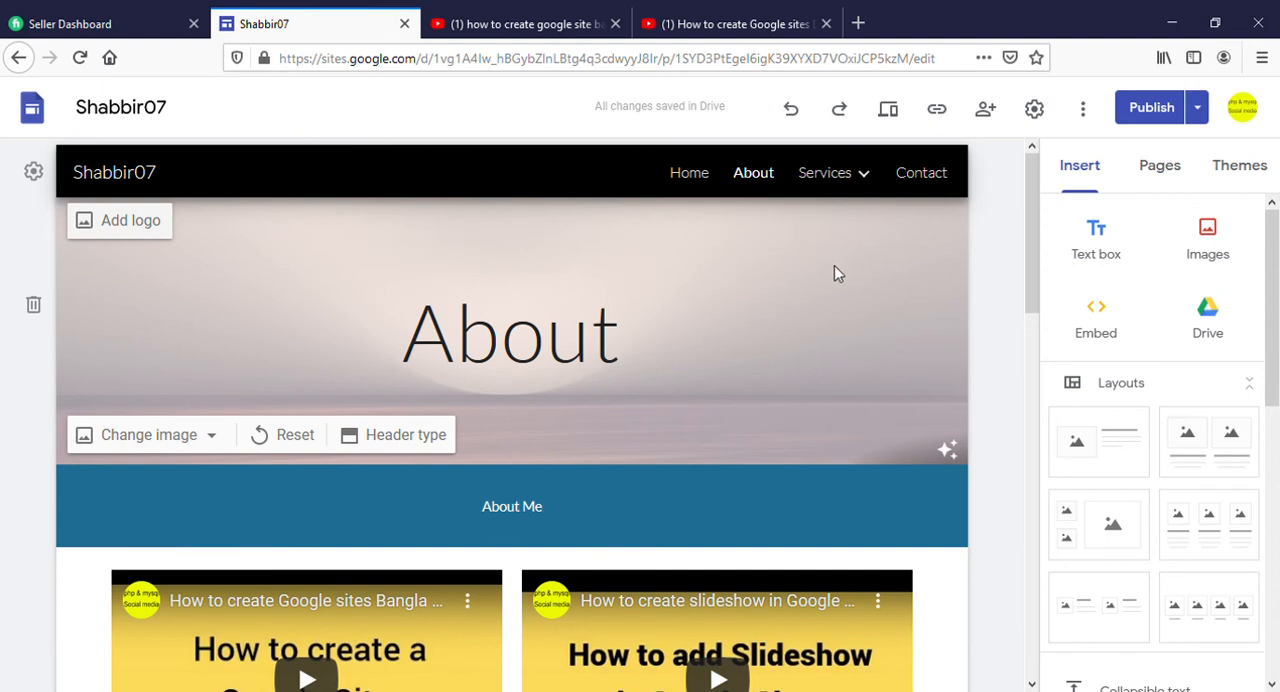
Insert a map of East London, UK on the Contact page and widen it to the full content width
mouse_move(830, 174)
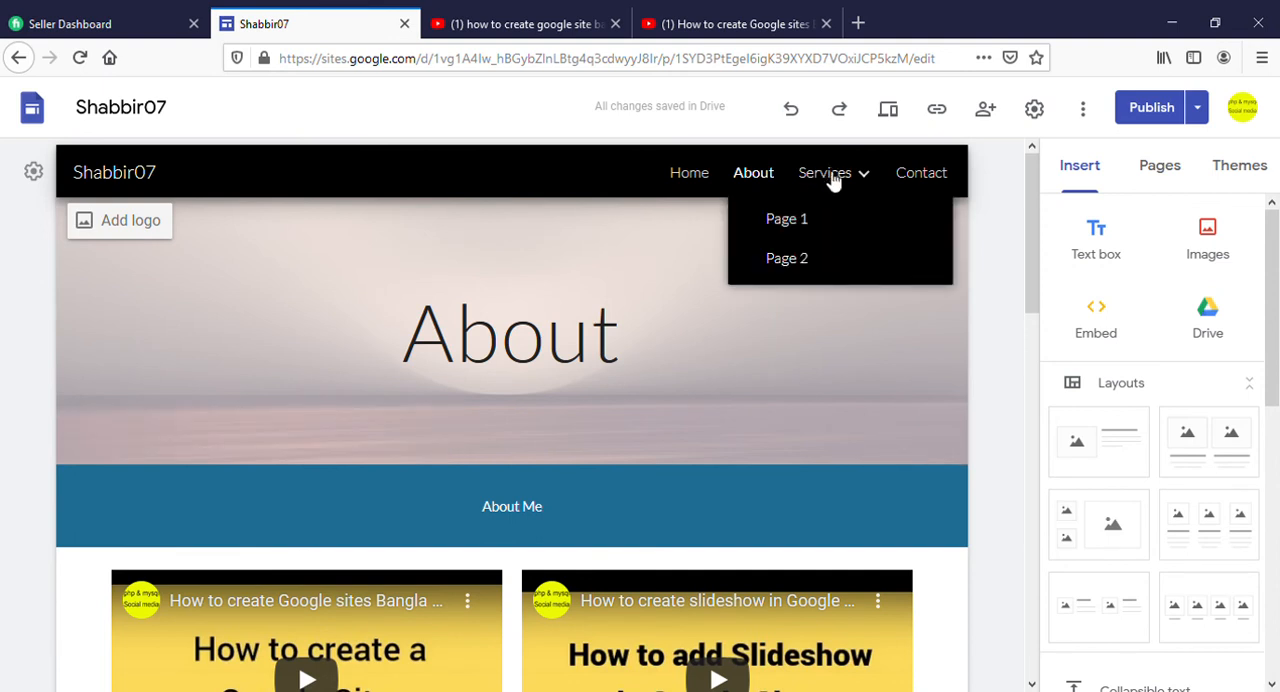
click(920, 175)
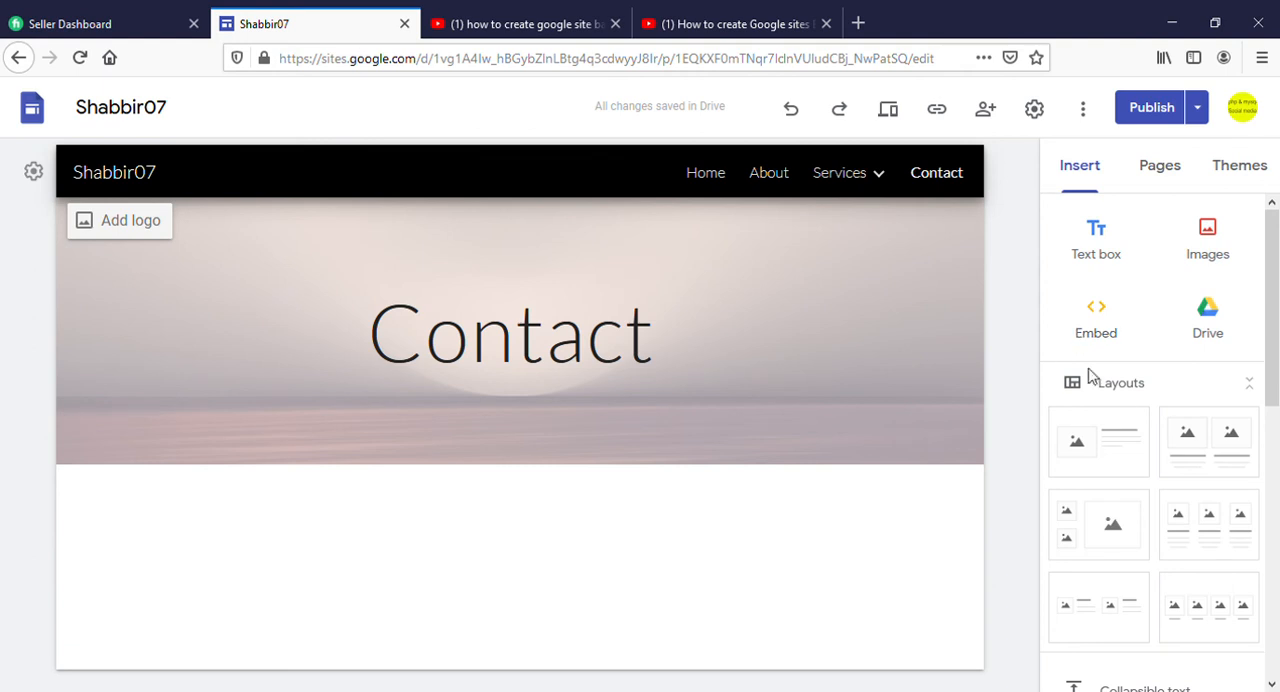
scroll(1110, 390, down, 5)
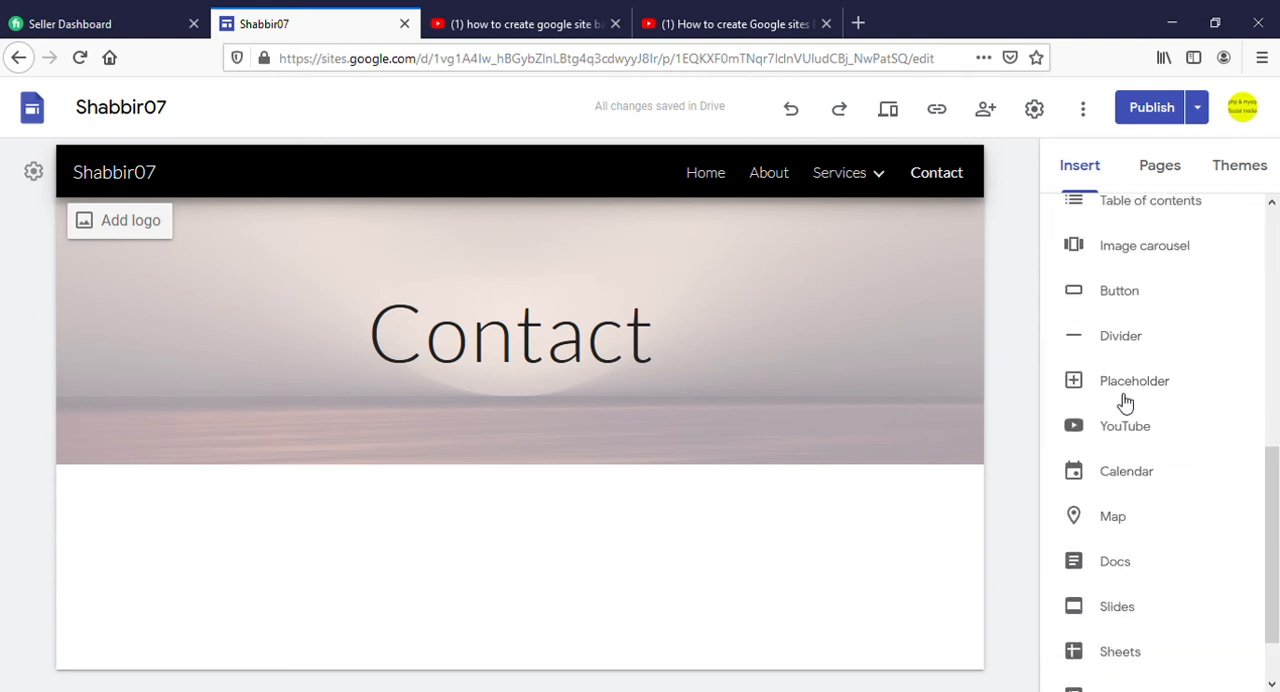
click(1118, 525)
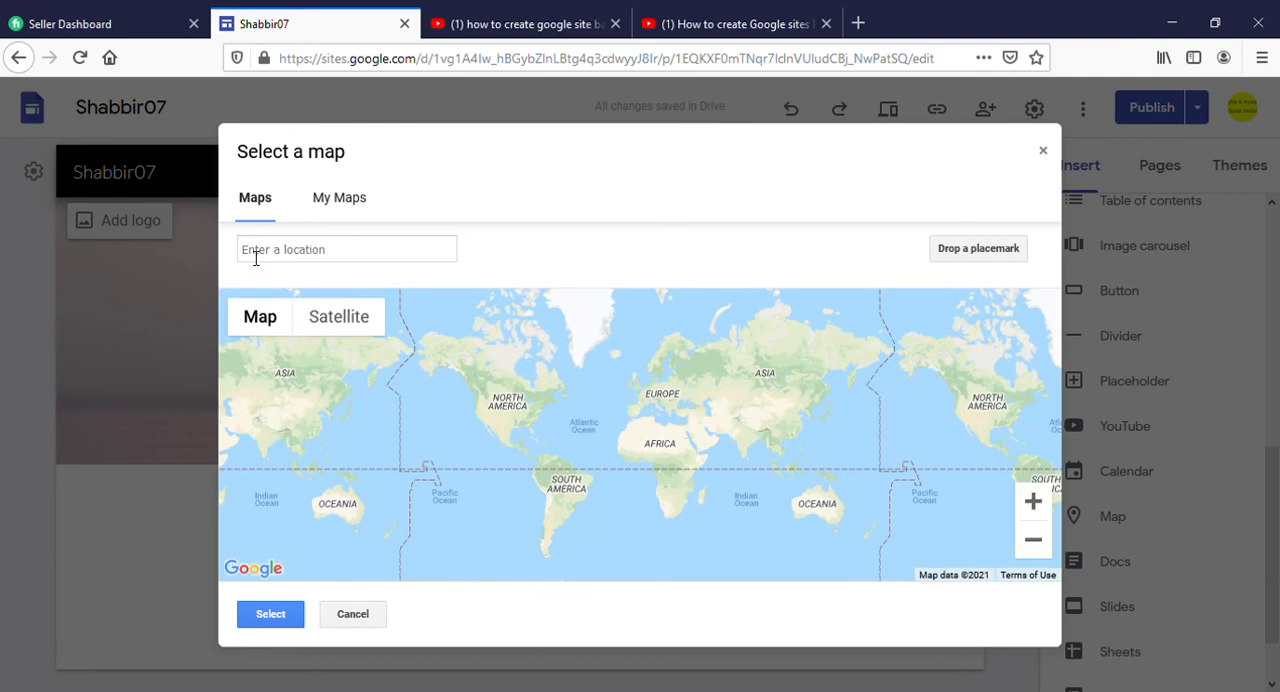
text(east)
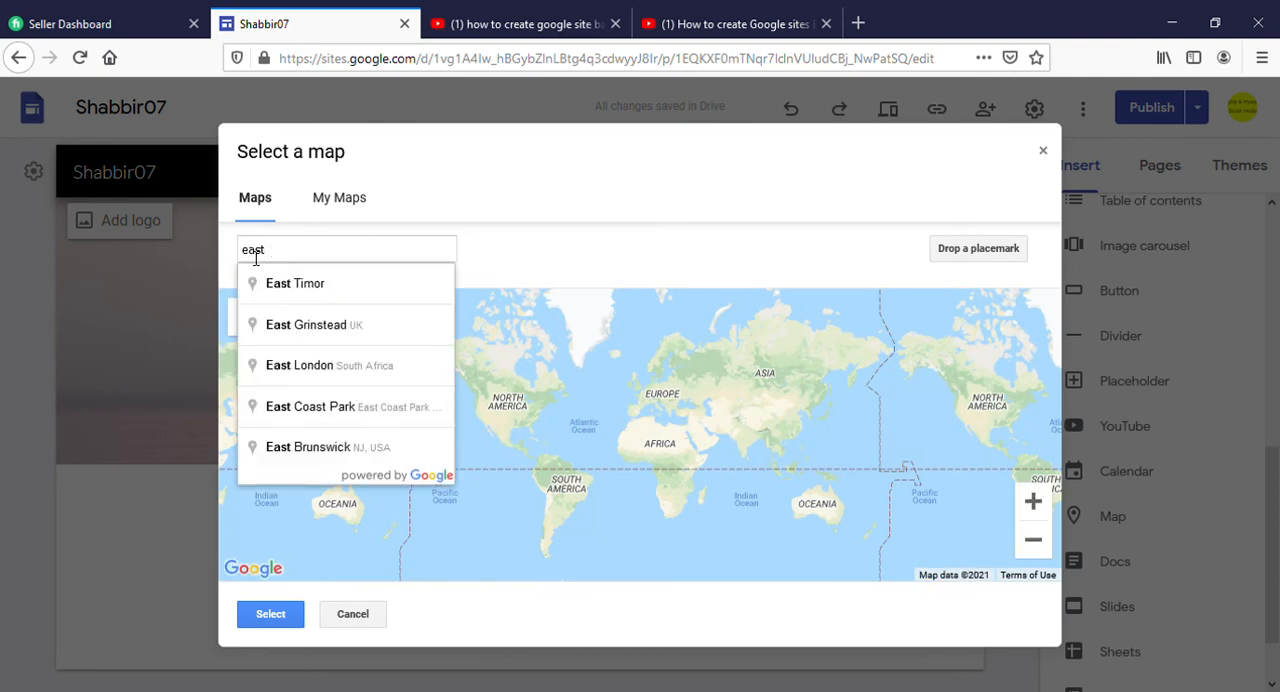
text( lond)
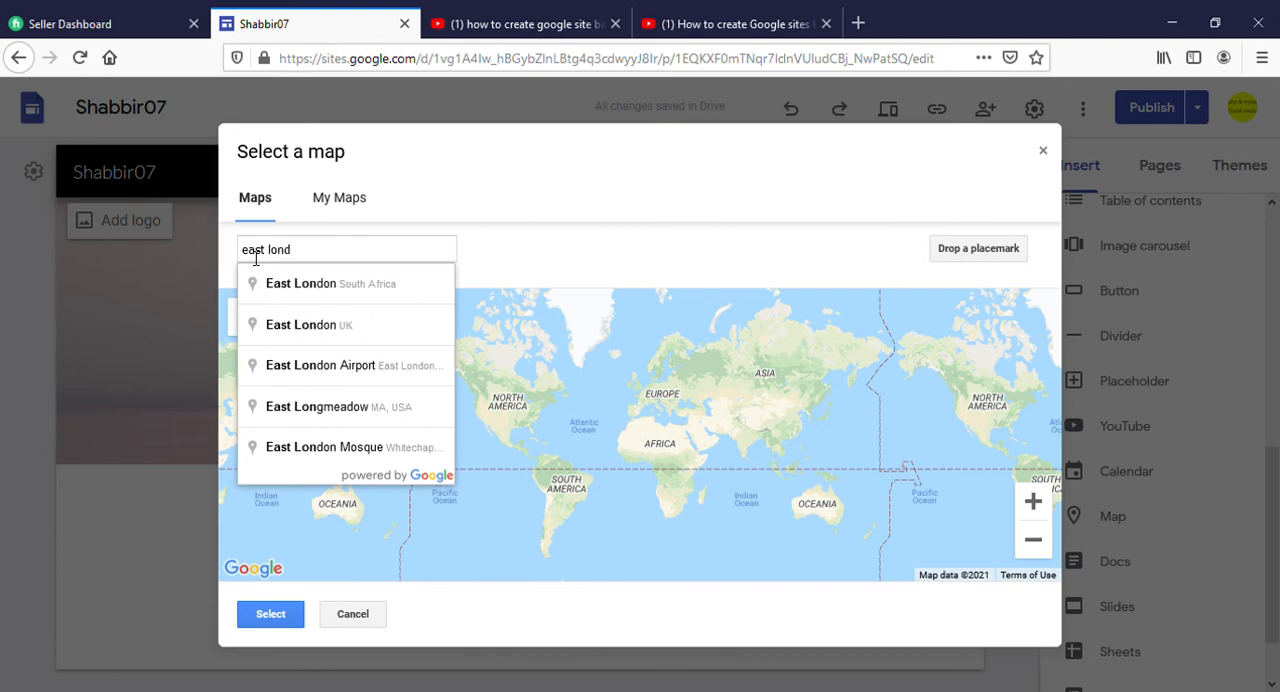
text(on)
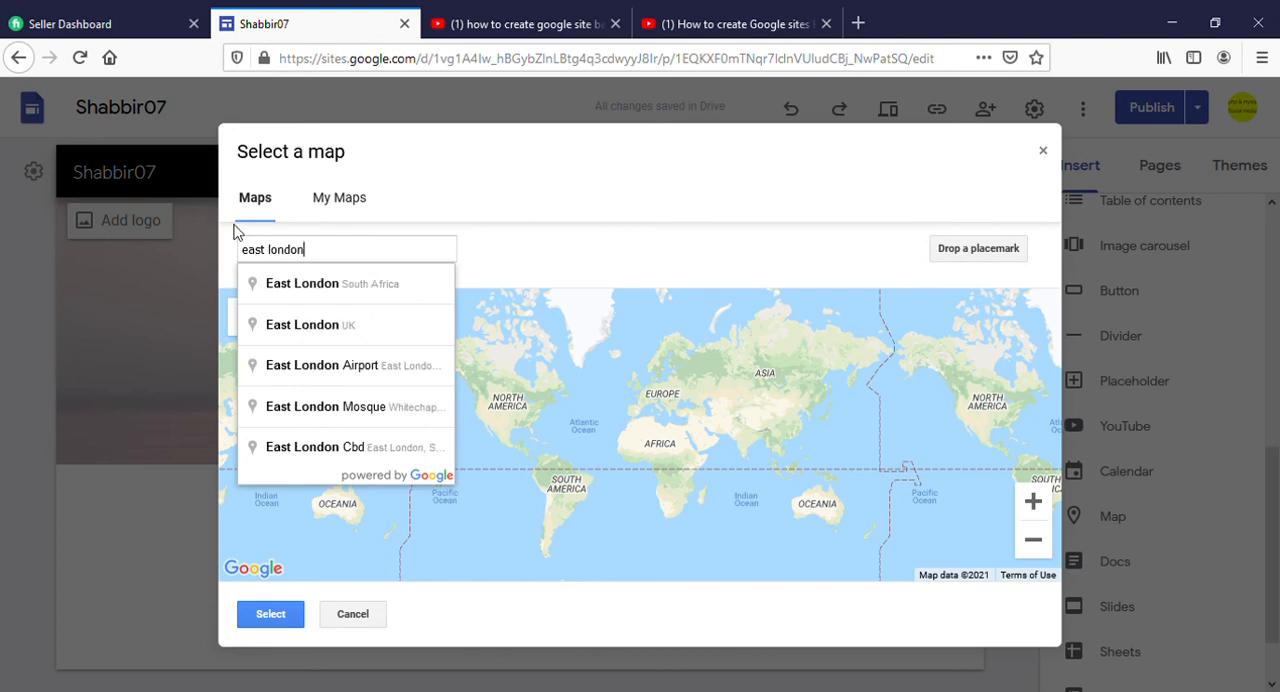
click(334, 326)
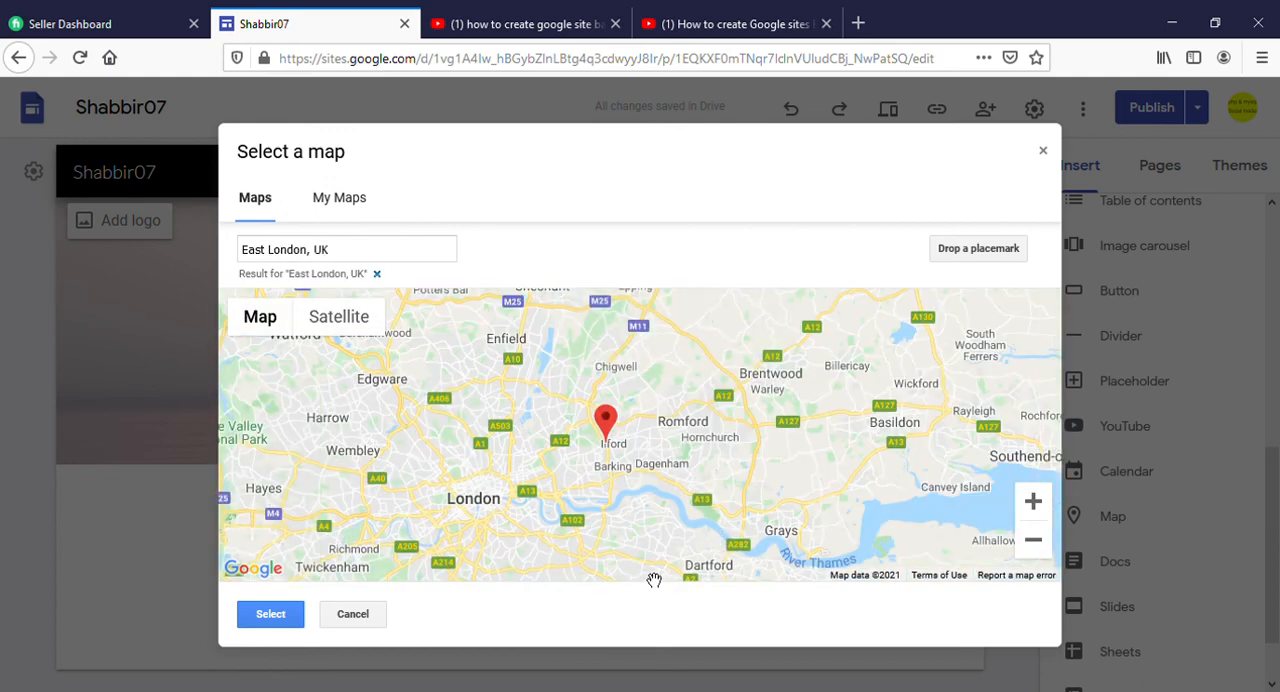
click(286, 613)
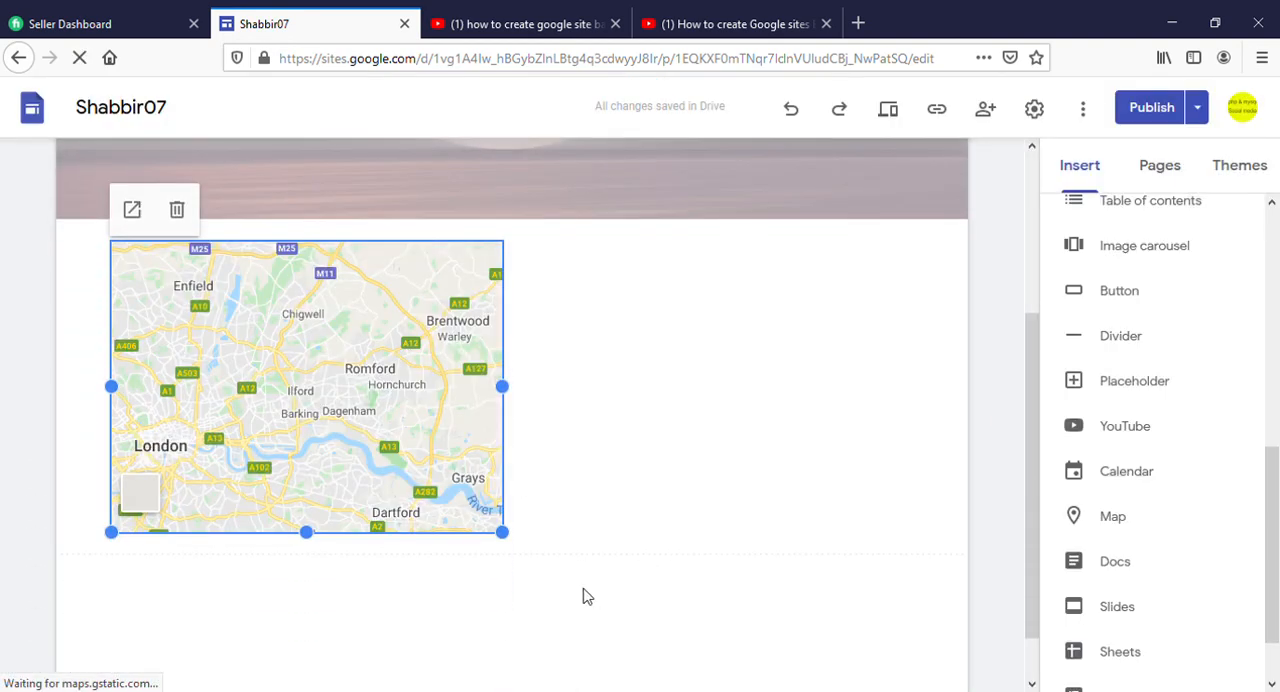
drag(505, 533, 974, 538)
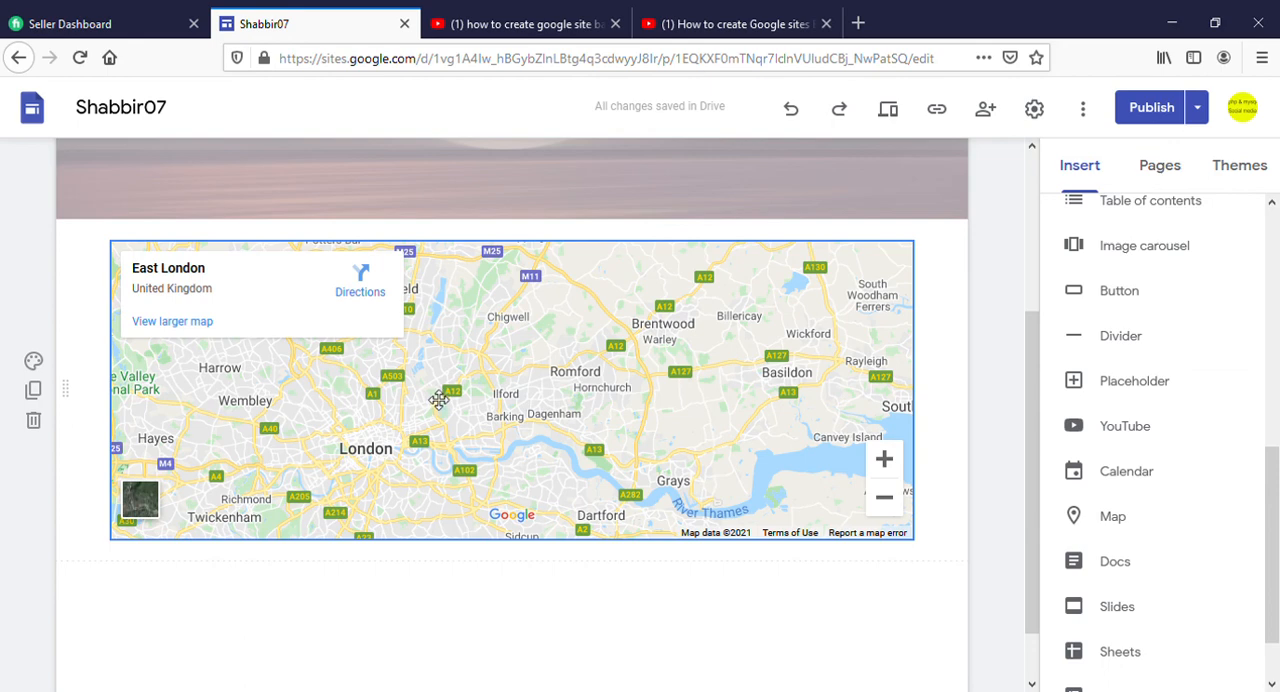
Open the Home page and review it from the header down to the linked pictures
scroll(436, 396, up, 3)
mouse_move(848, 177)
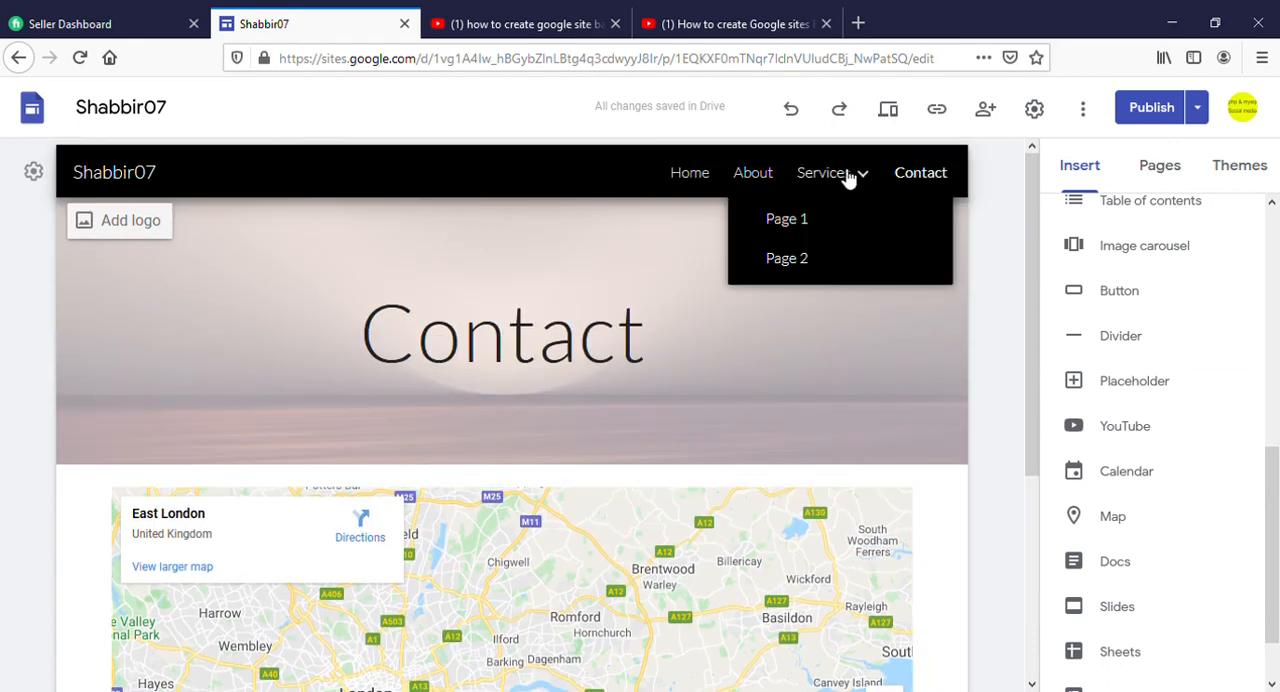
click(695, 175)
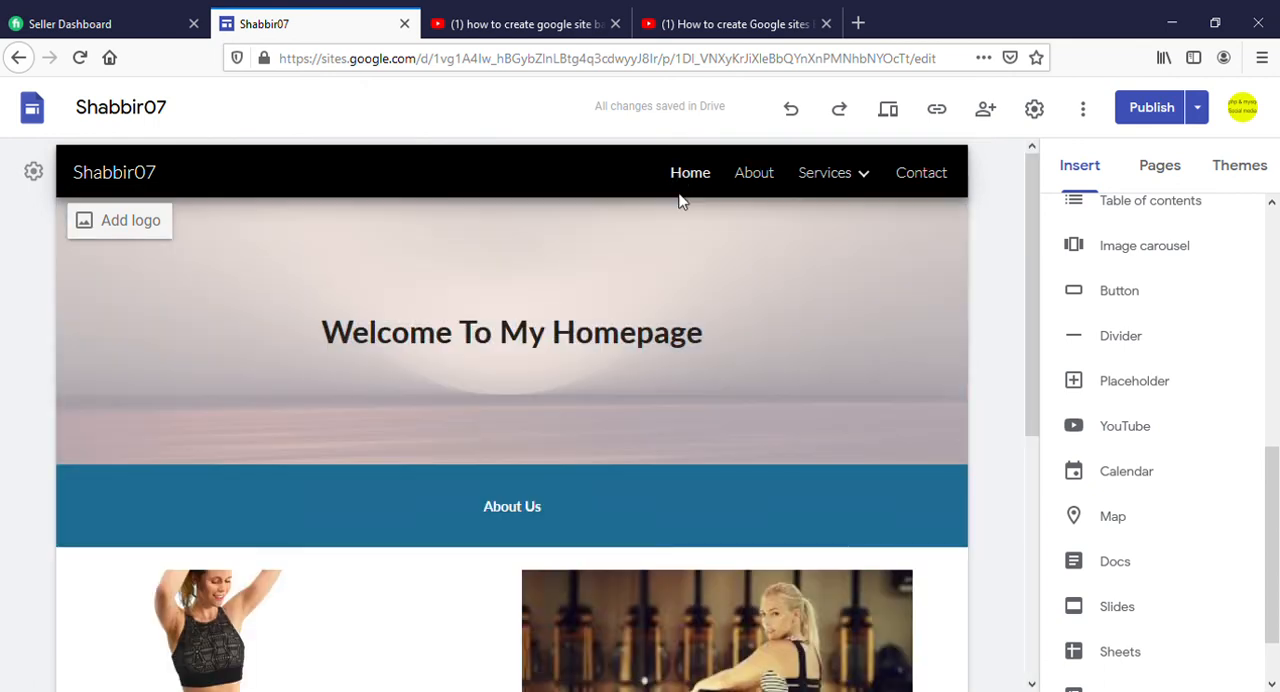
mouse_move(34, 335)
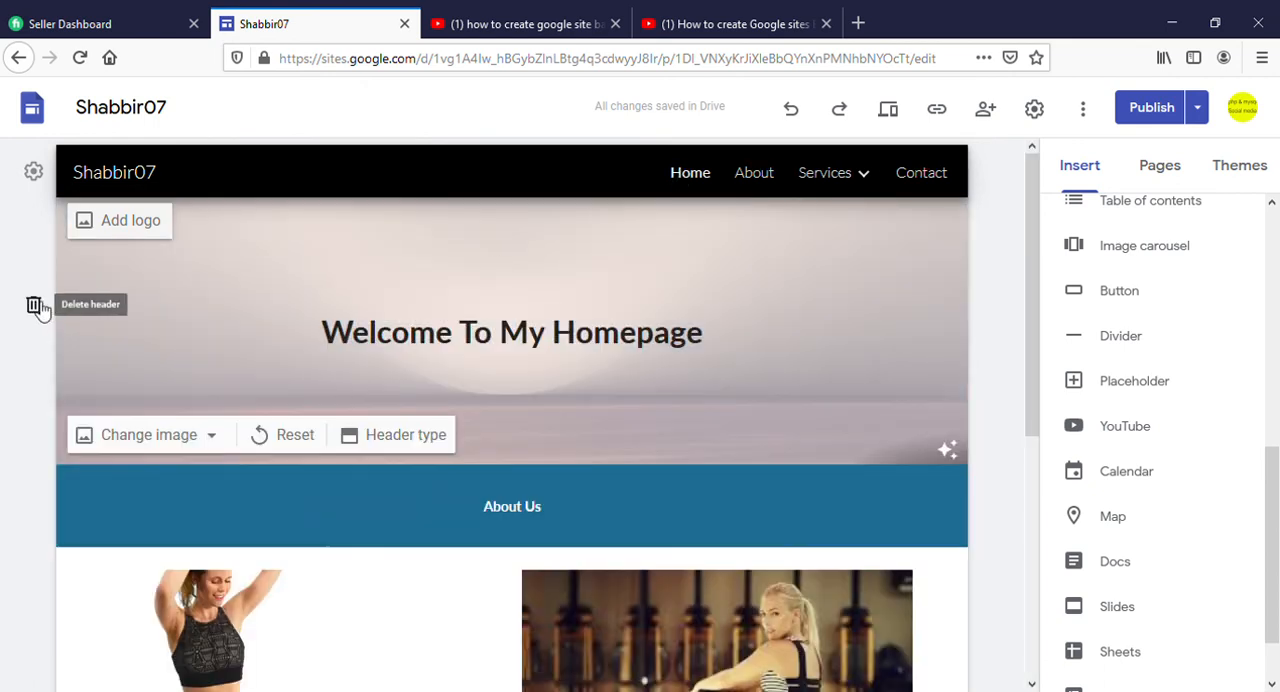
scroll(343, 363, down, 2)
scroll(343, 363, up, 2)
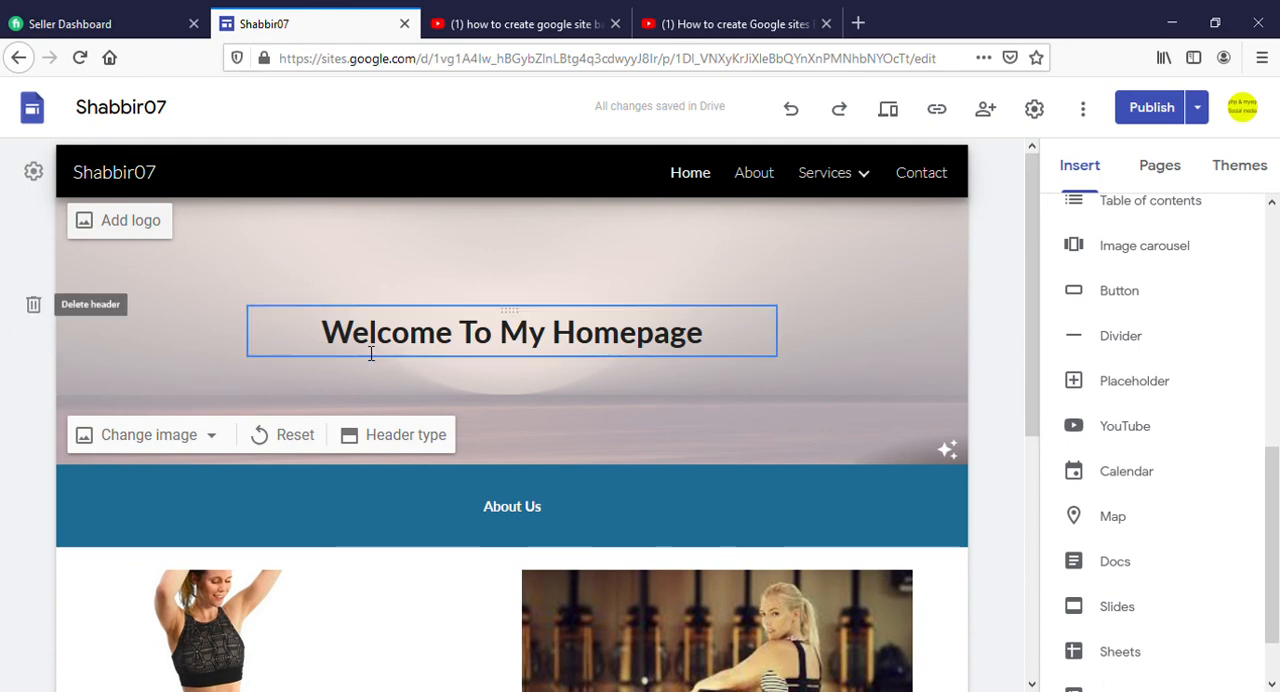
scroll(370, 345, down, 5)
scroll(370, 360, up, 3)
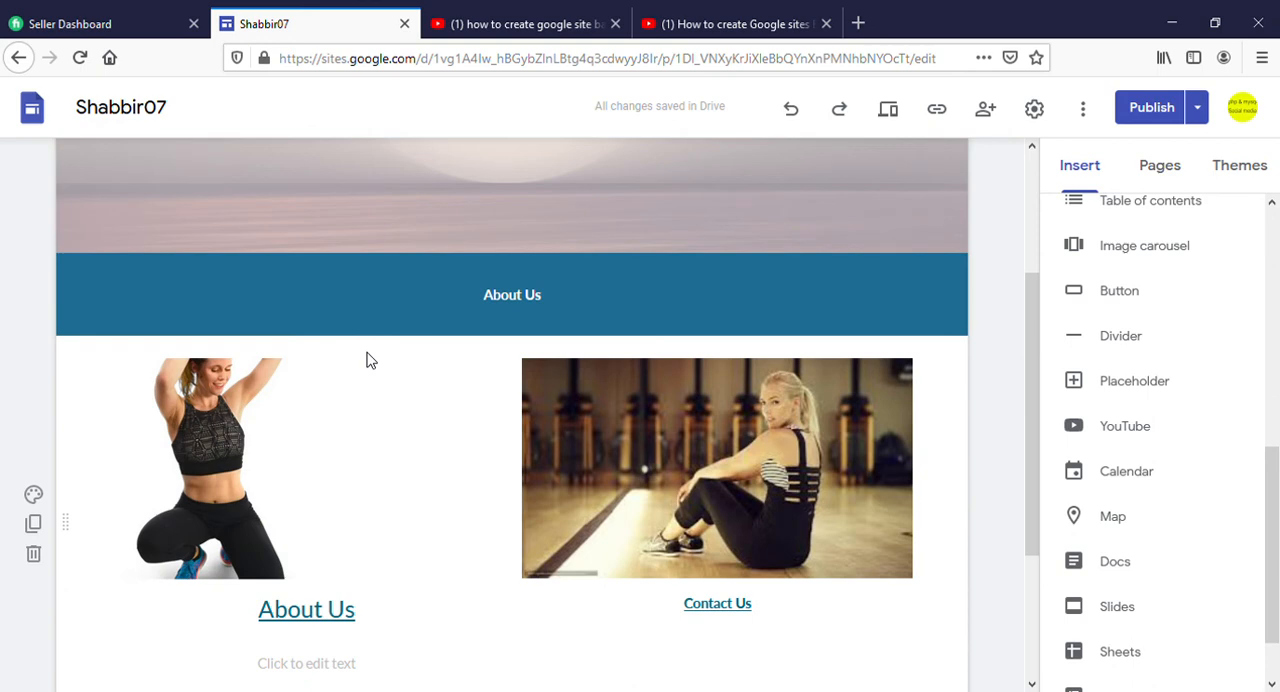
scroll(374, 360, down, 3)
scroll(375, 362, up, 4)
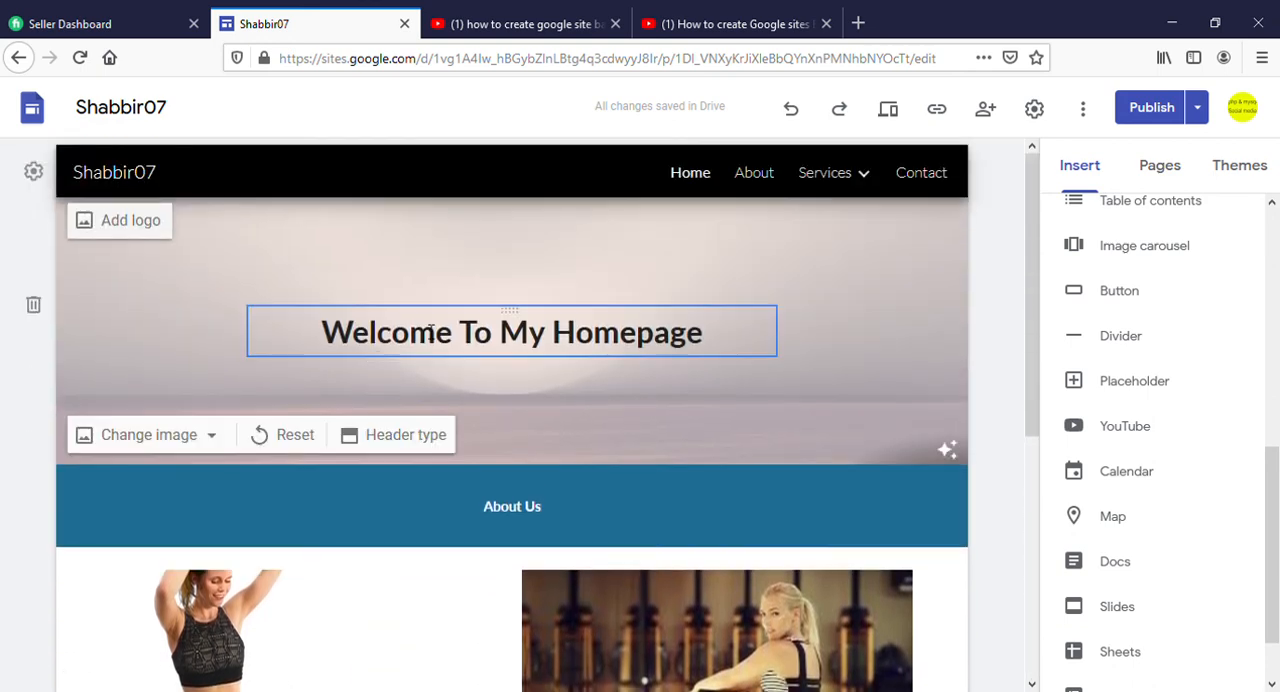
Start an image carousel on the Home page and upload three fitness pictures from the computer to it
scroll(326, 428, down, 5)
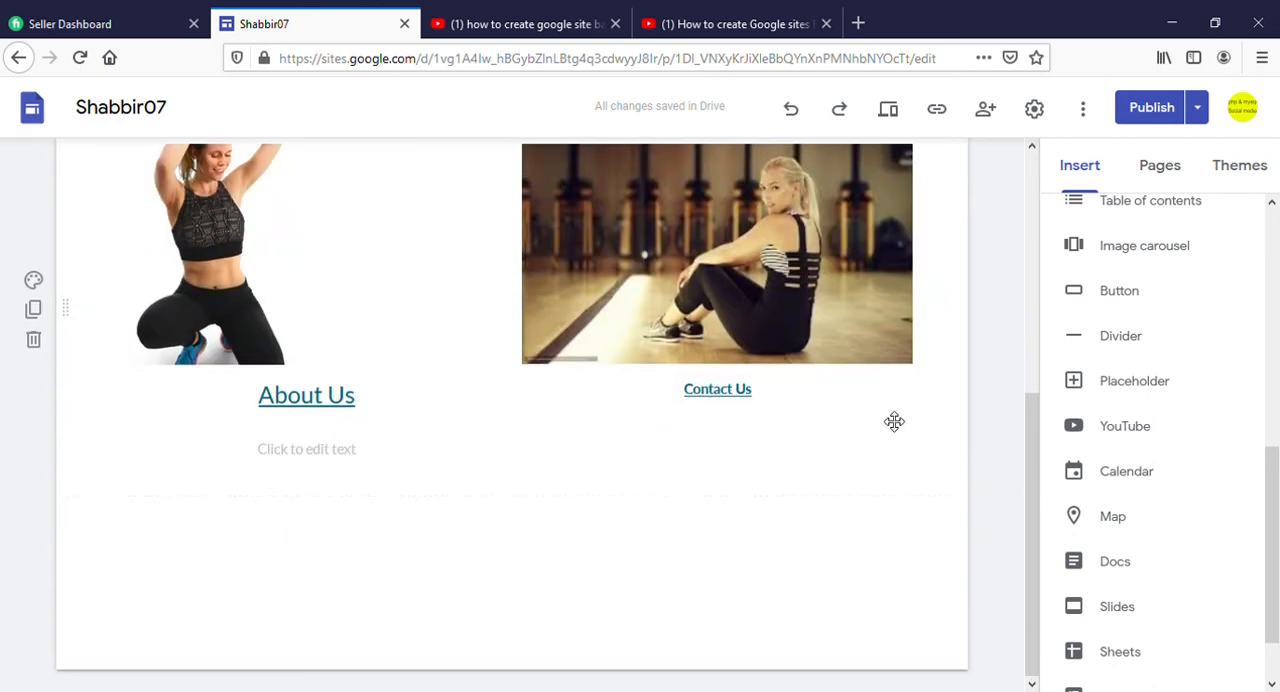
click(1143, 250)
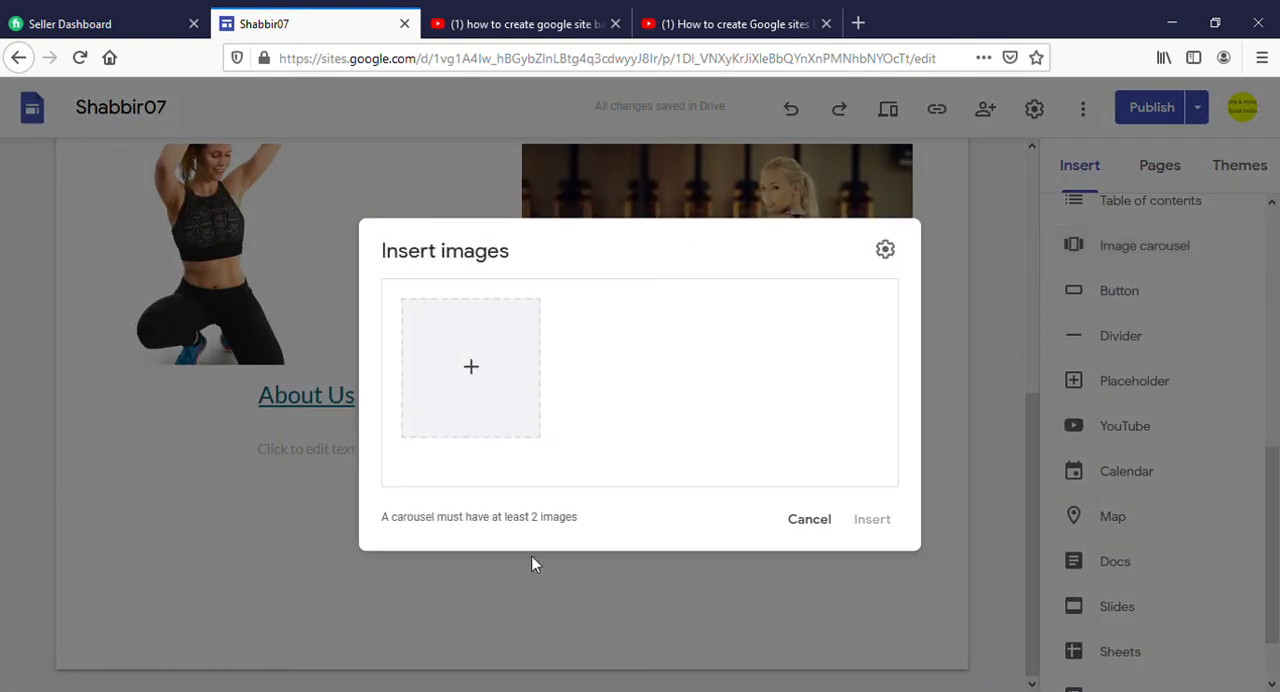
click(472, 368)
click(517, 404)
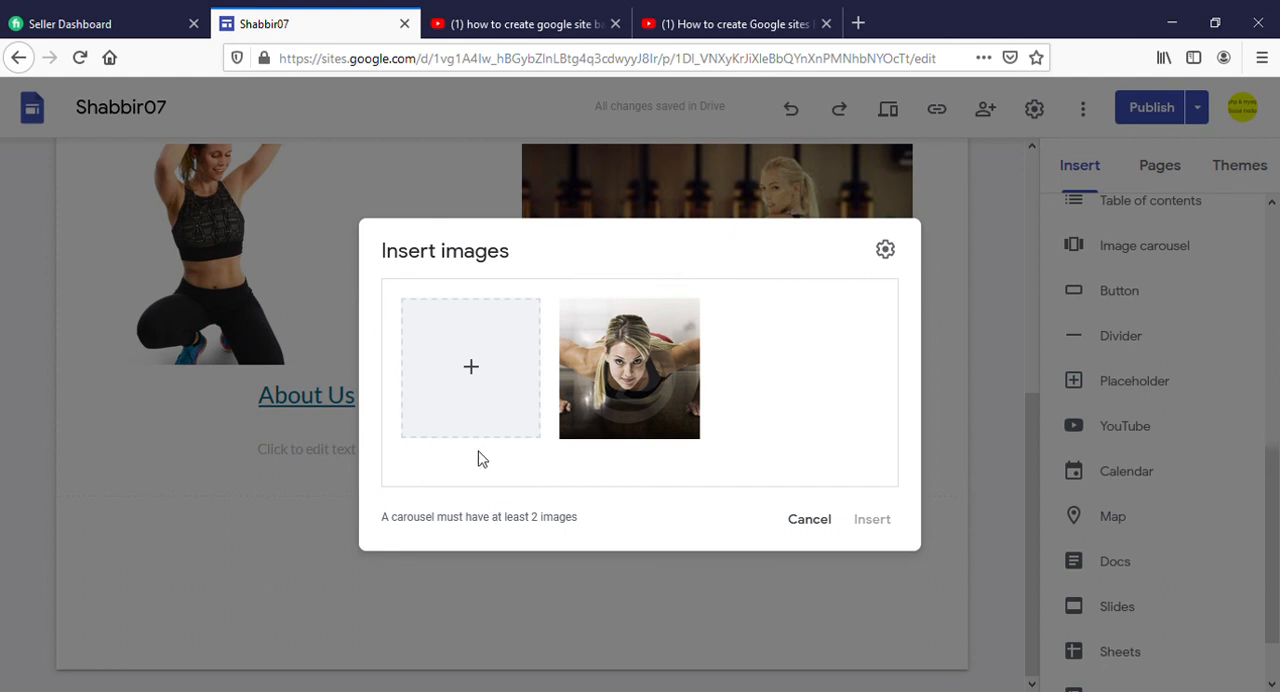
click(474, 371)
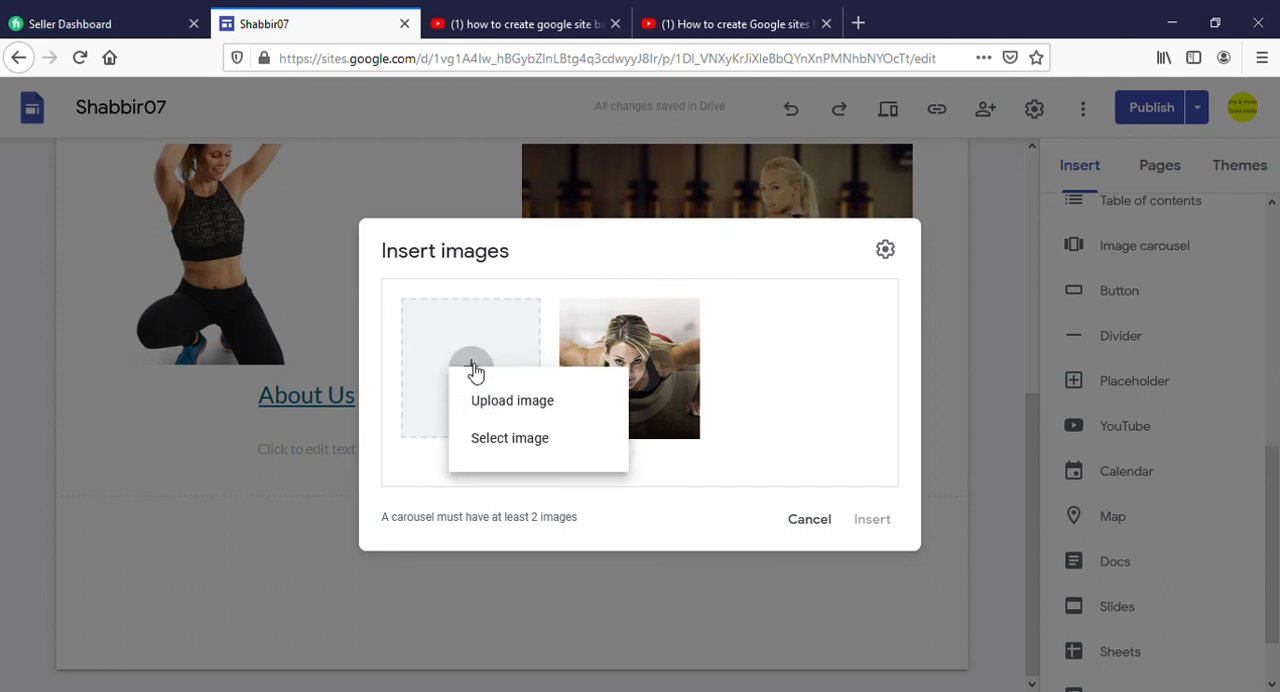
click(510, 412)
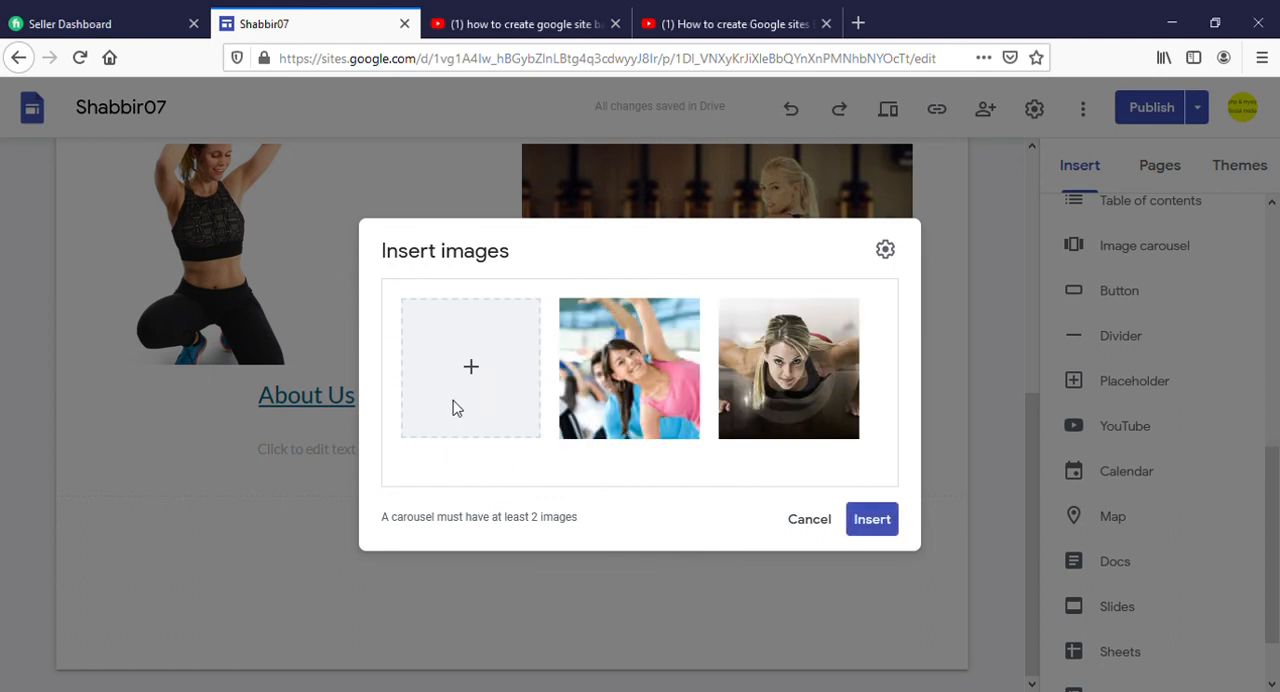
click(474, 368)
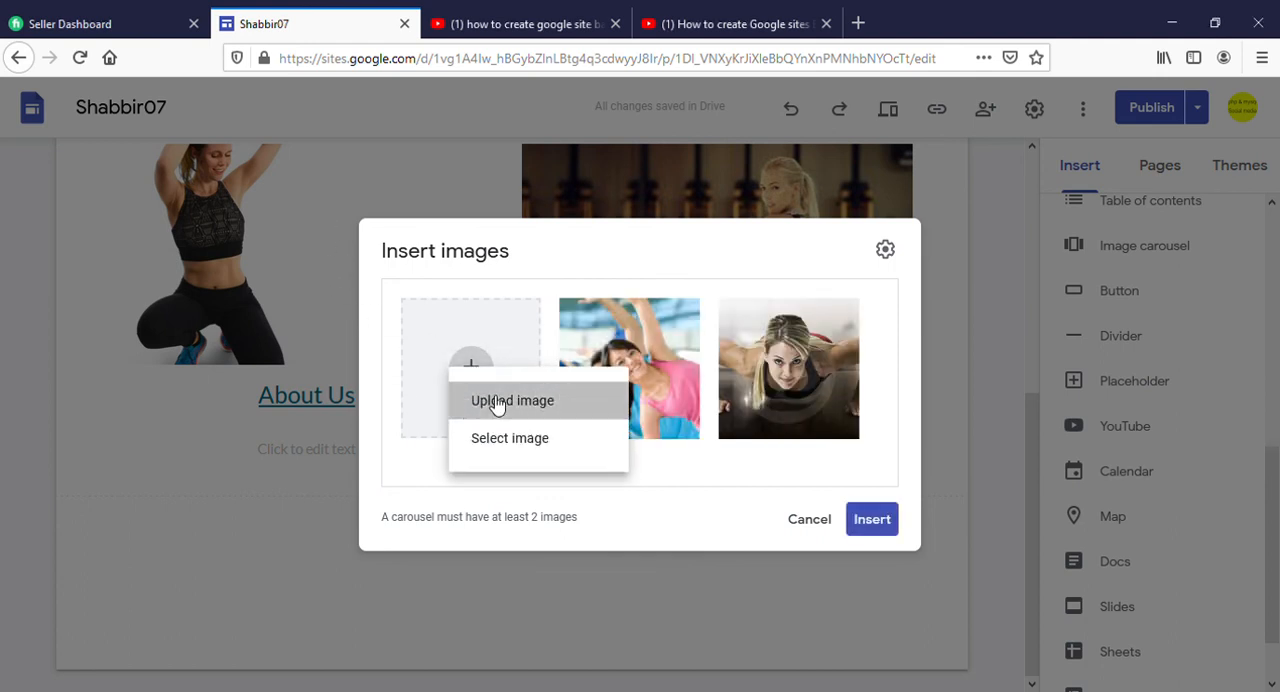
click(505, 400)
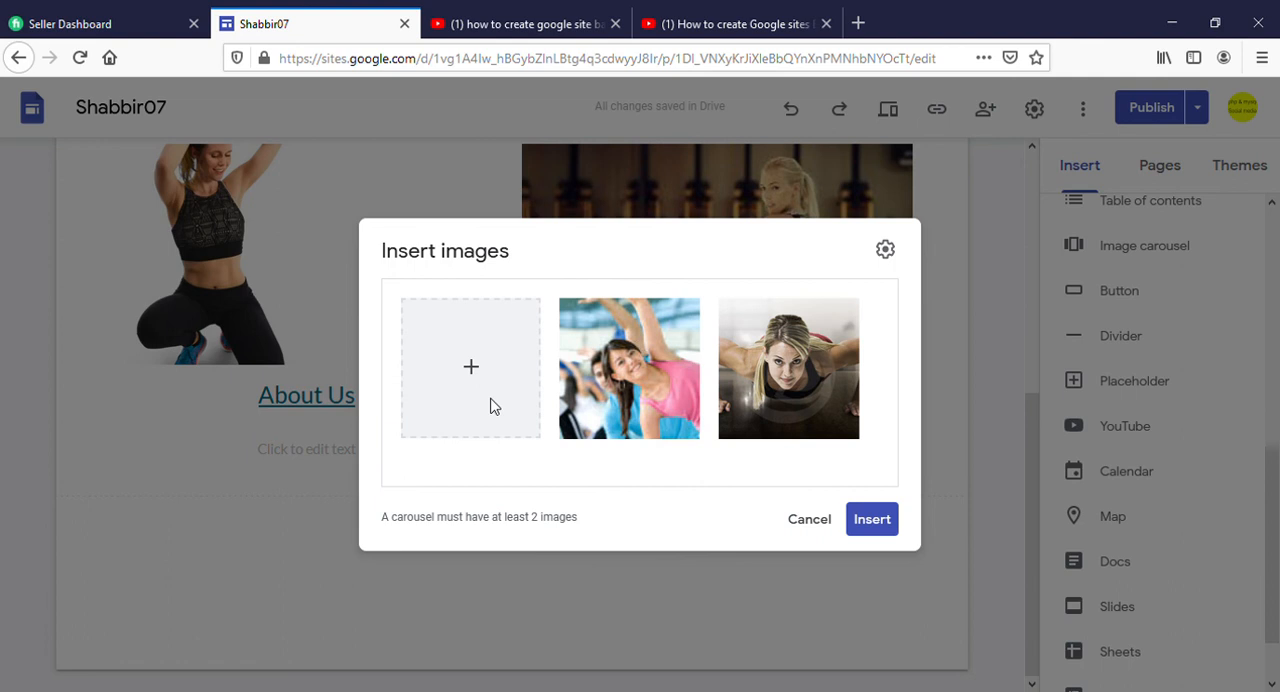
double_click(435, 201)
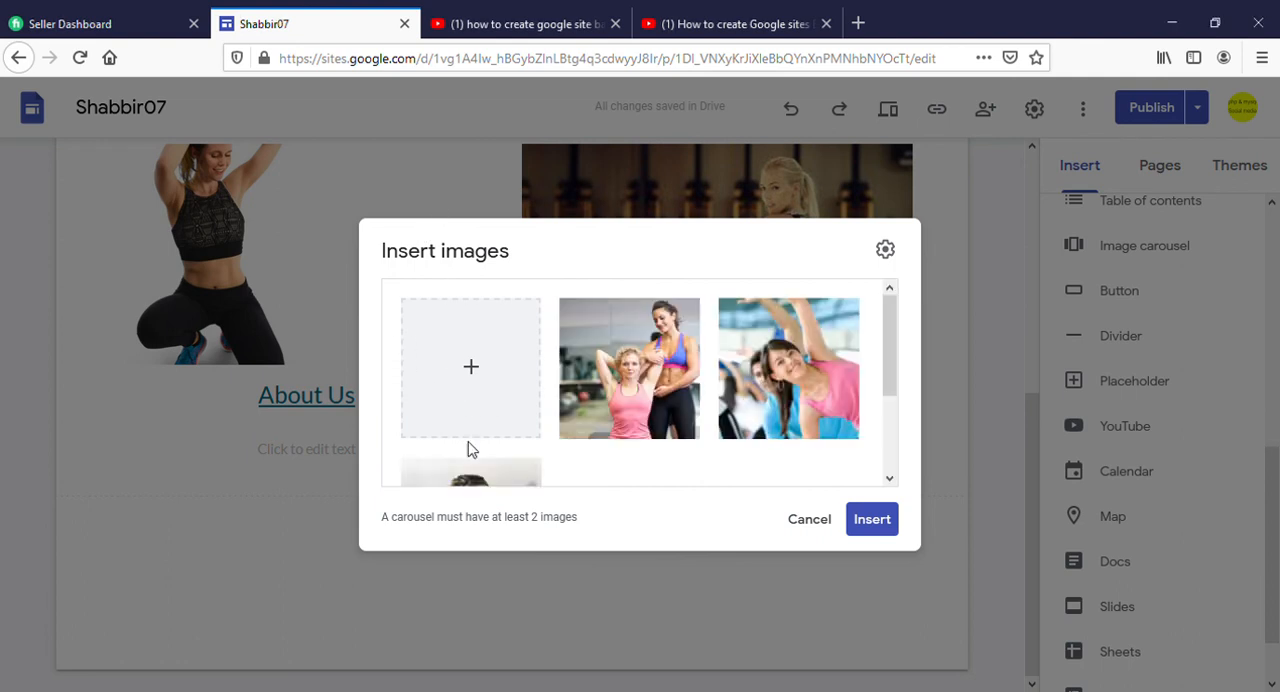
Enable auto start for the carousel and insert it below the linked pictures on the Home page
click(885, 250)
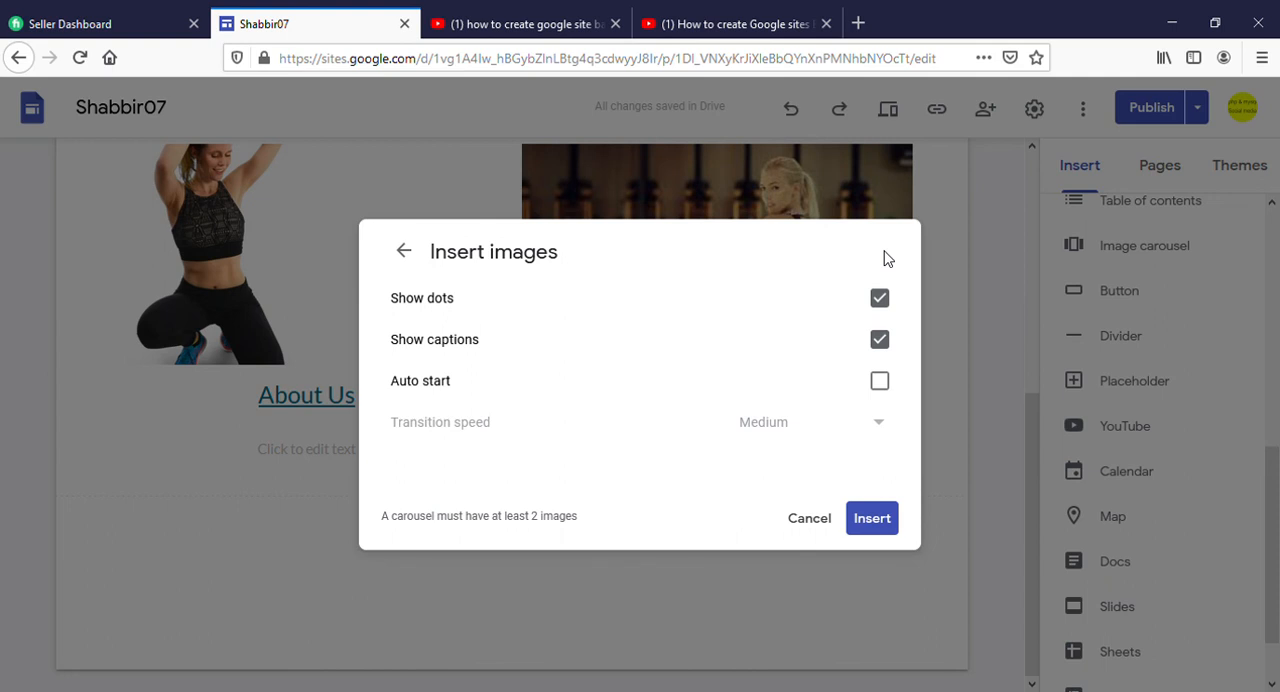
click(881, 383)
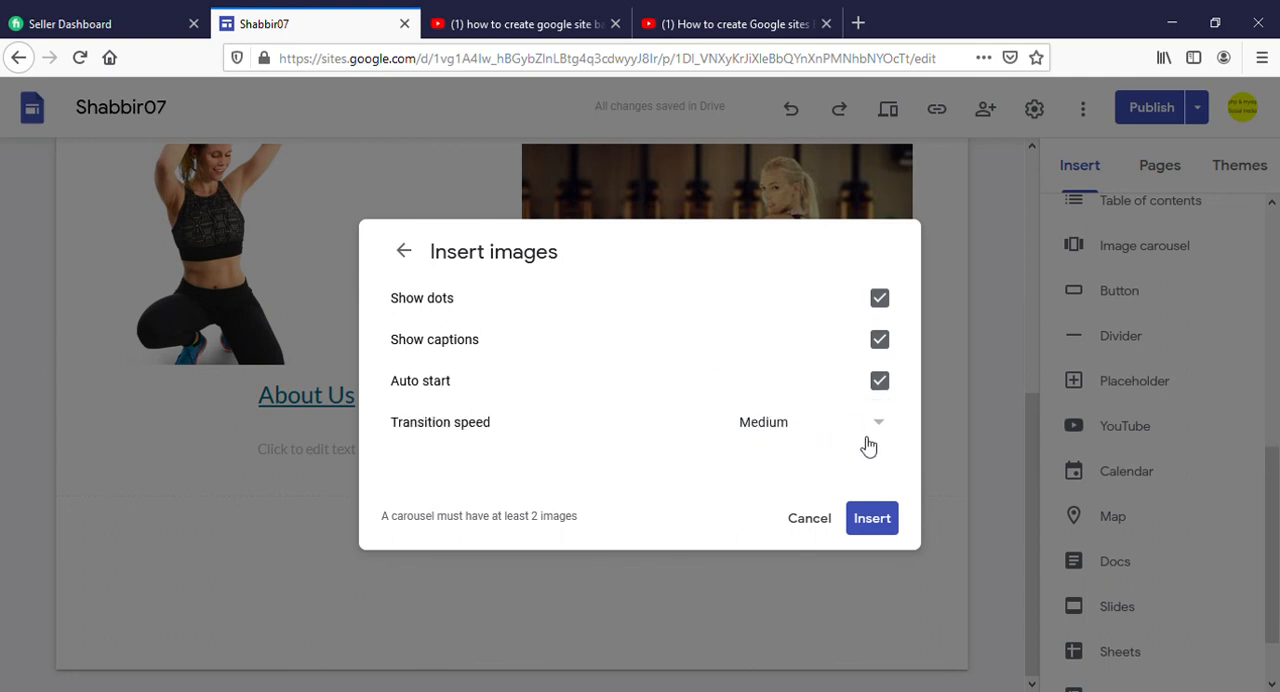
click(873, 519)
click(806, 533)
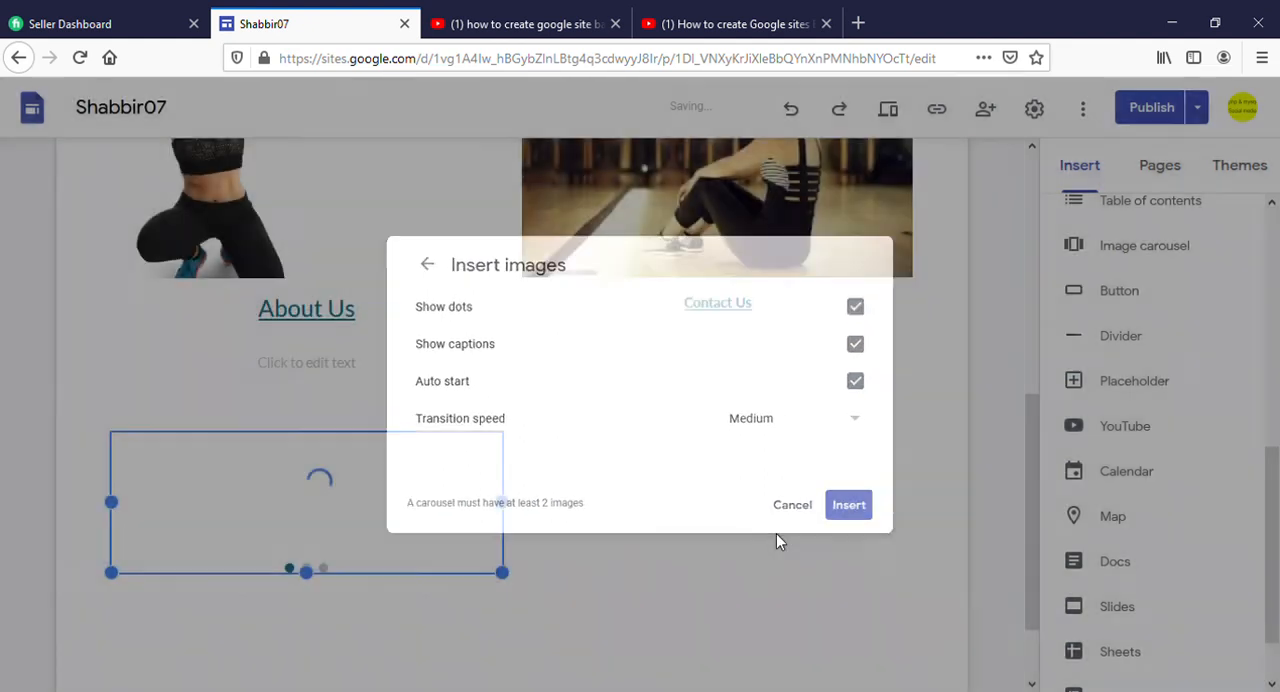
scroll(668, 543, down, 2)
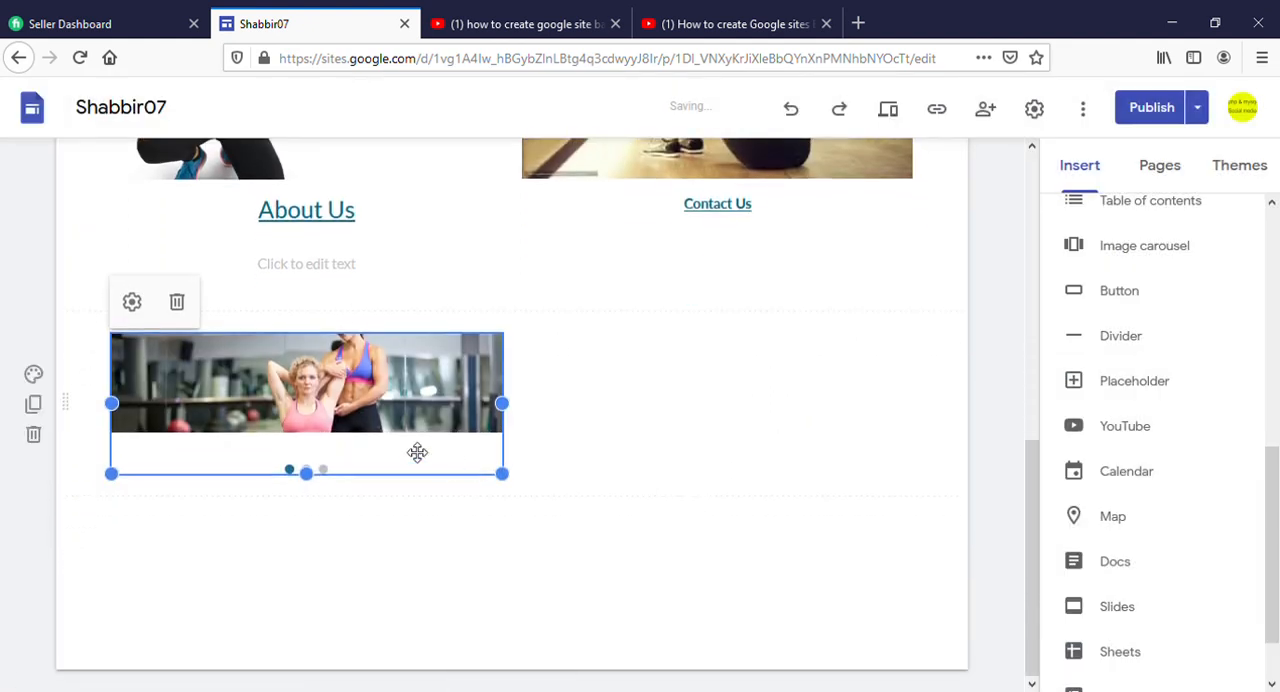
Publish the site with the updated Contact page and open the published site
click(1153, 108)
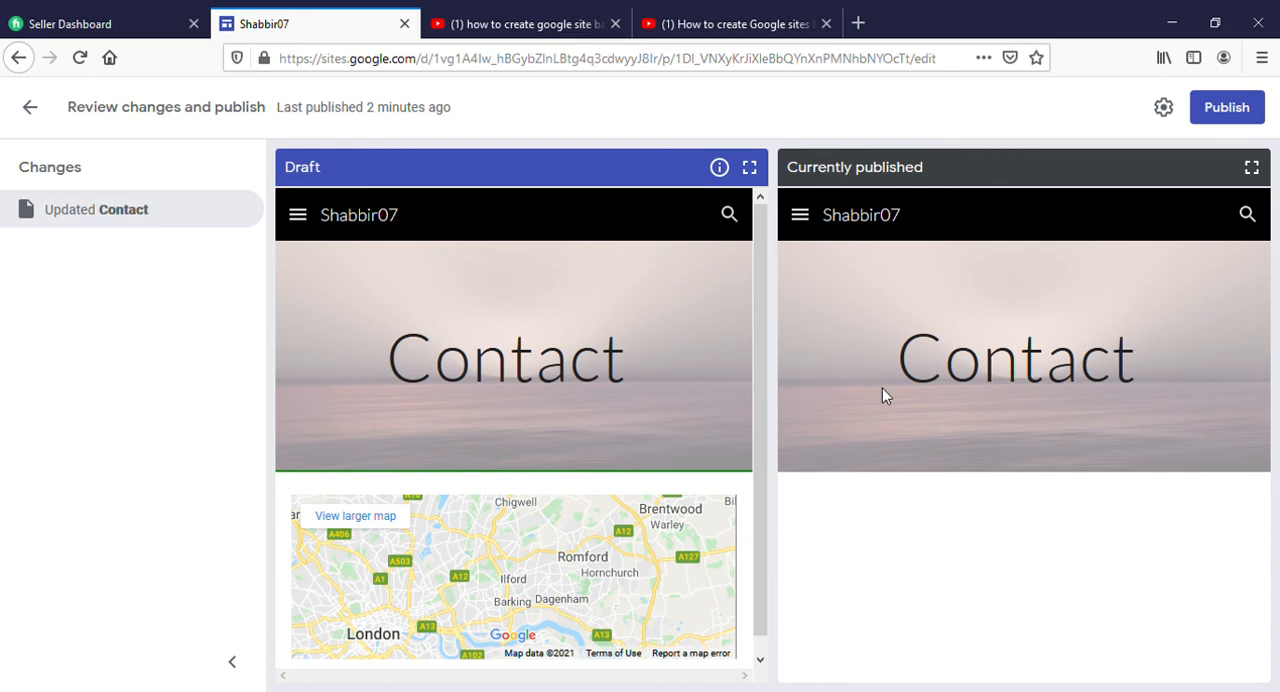
click(1260, 126)
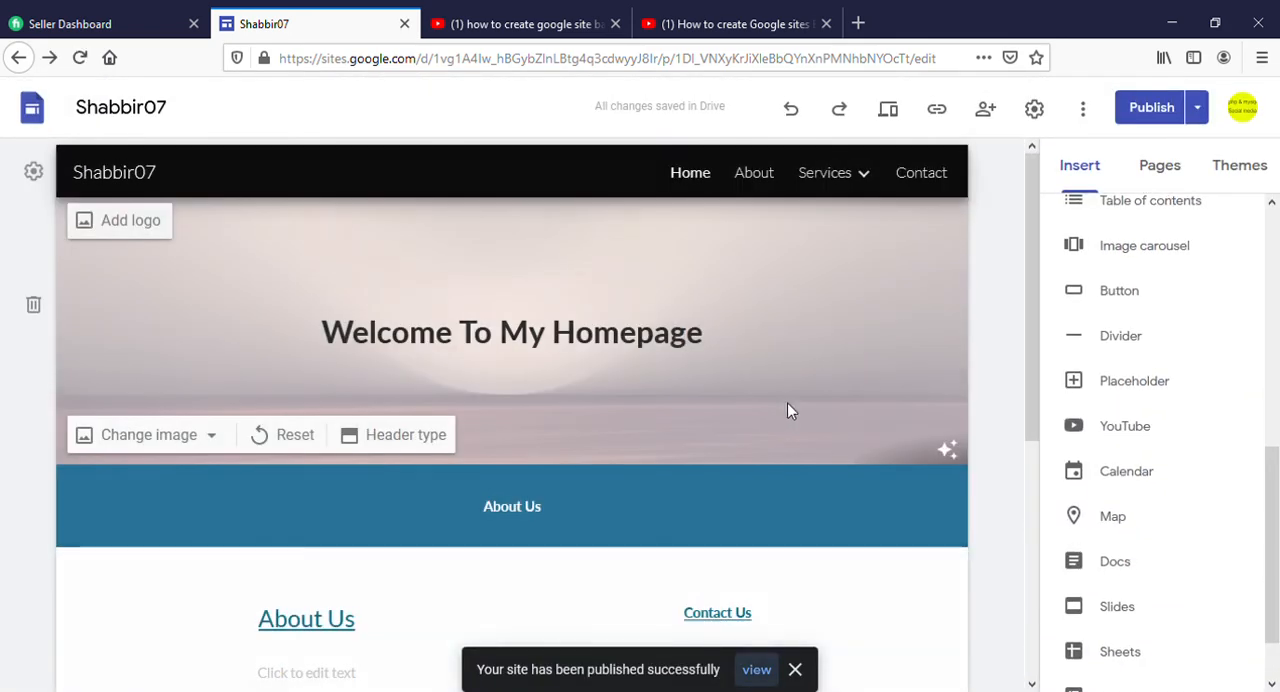
click(760, 670)
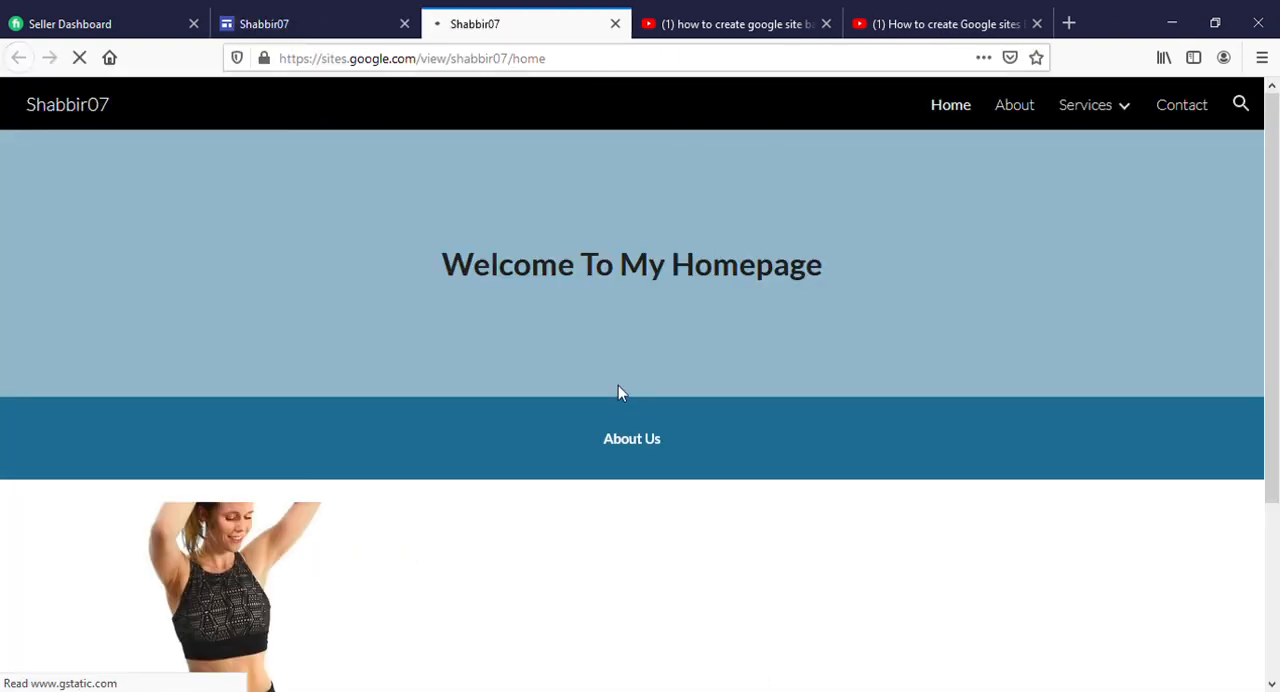
Reload the published Home page to look for the image carousel and compare it with the Home page in the editor
scroll(590, 398, down, 3)
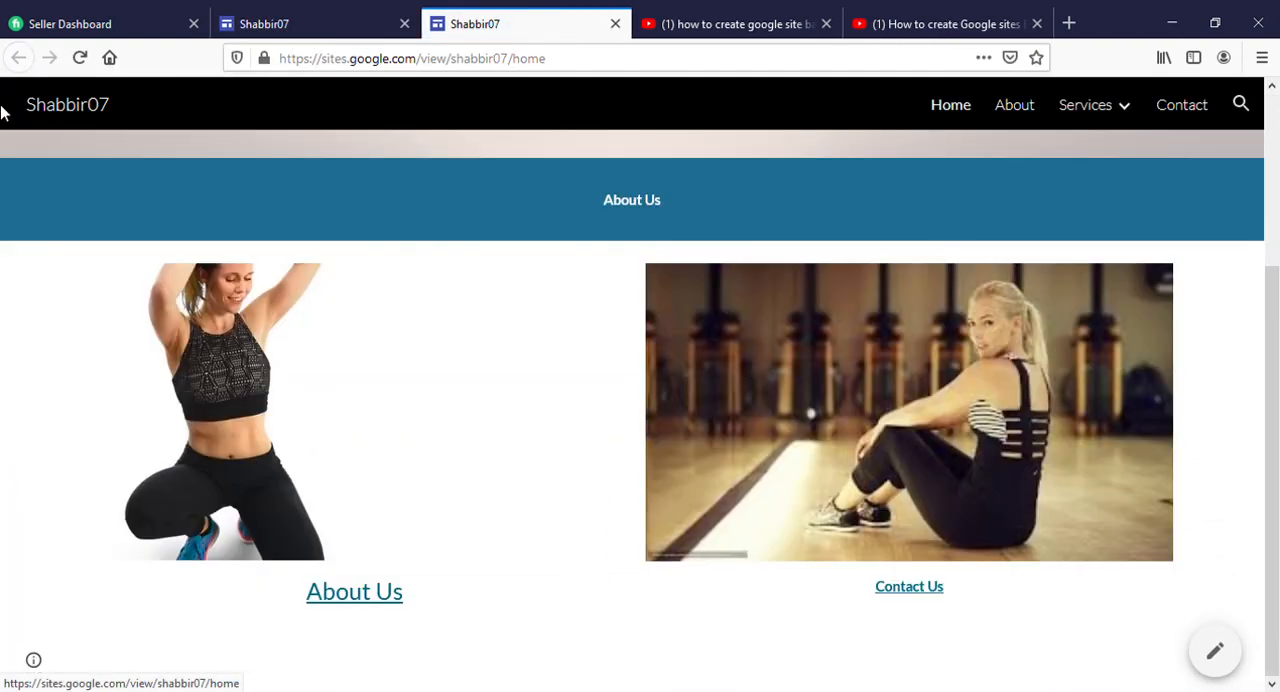
click(80, 57)
click(80, 57)
click(329, 21)
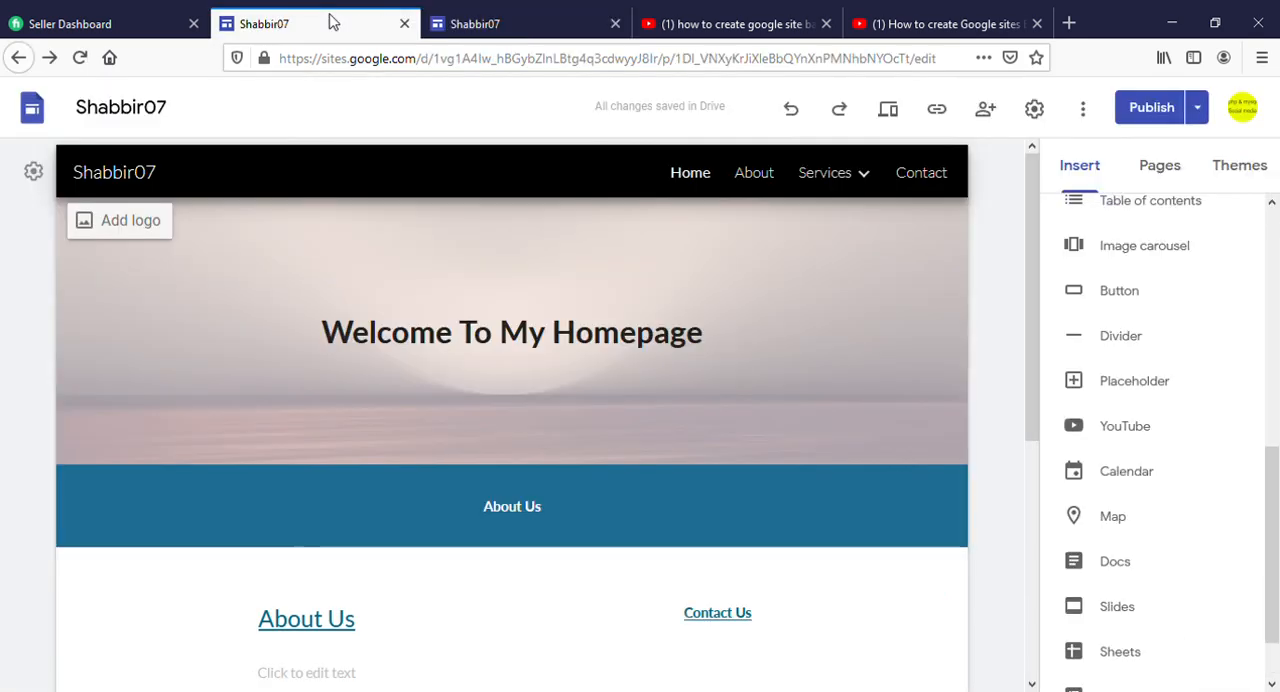
scroll(443, 414, down, 4)
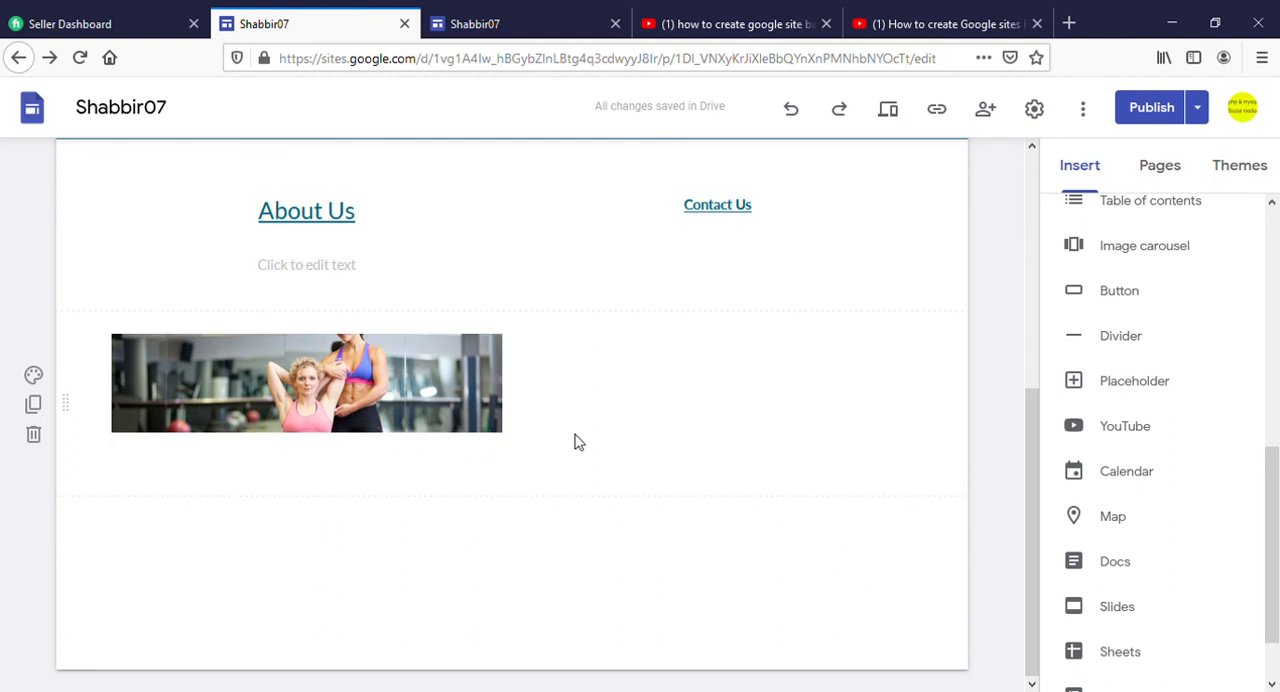
scroll(575, 441, up, 4)
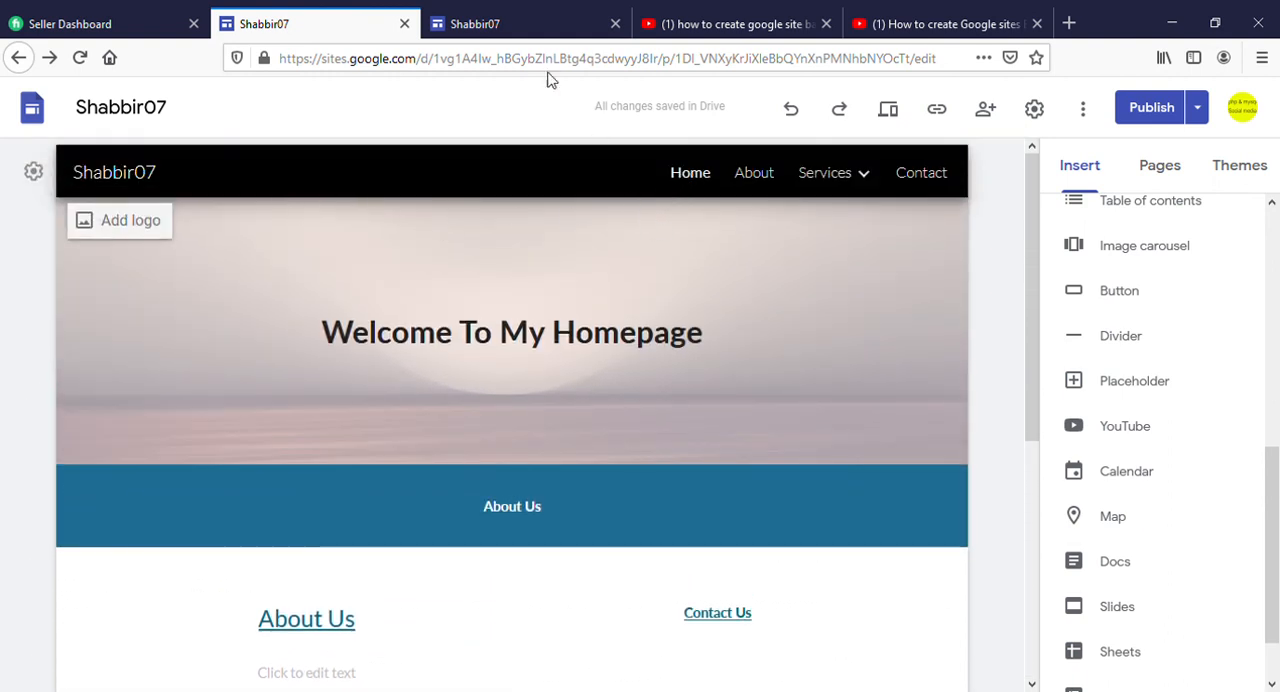
Refresh the published Home page once more, then locate the image carousel below the linked pictures in the site editor
click(515, 24)
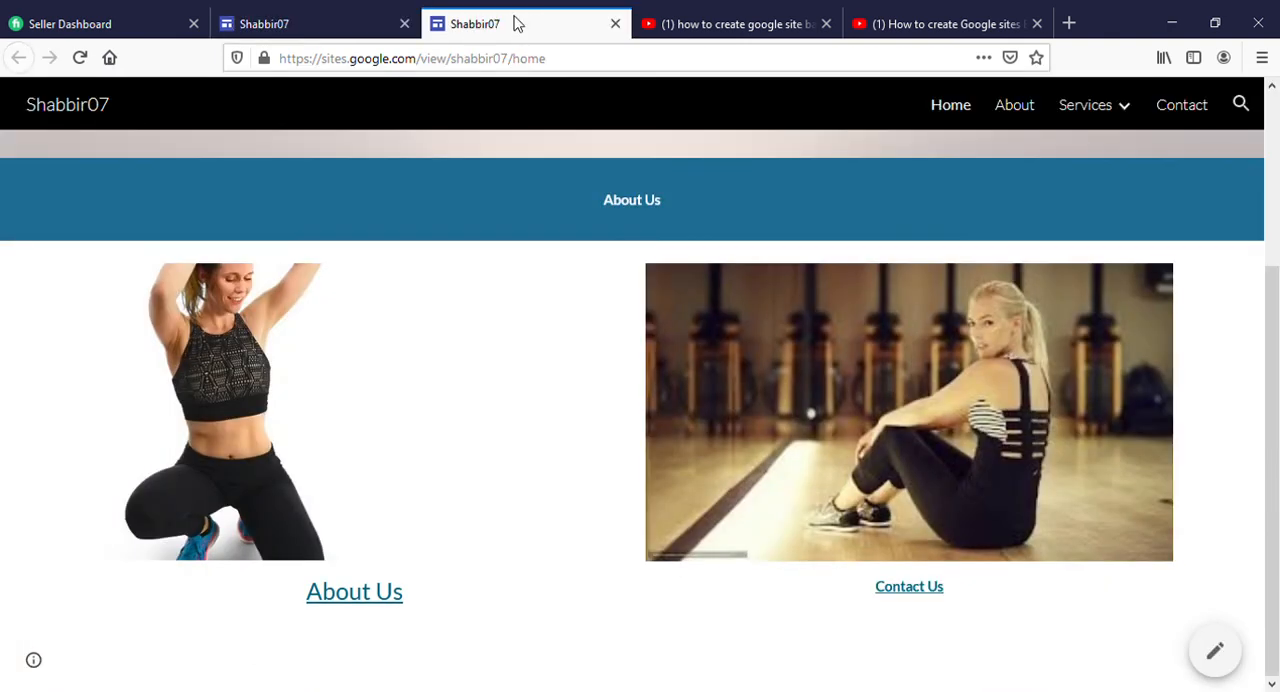
click(80, 57)
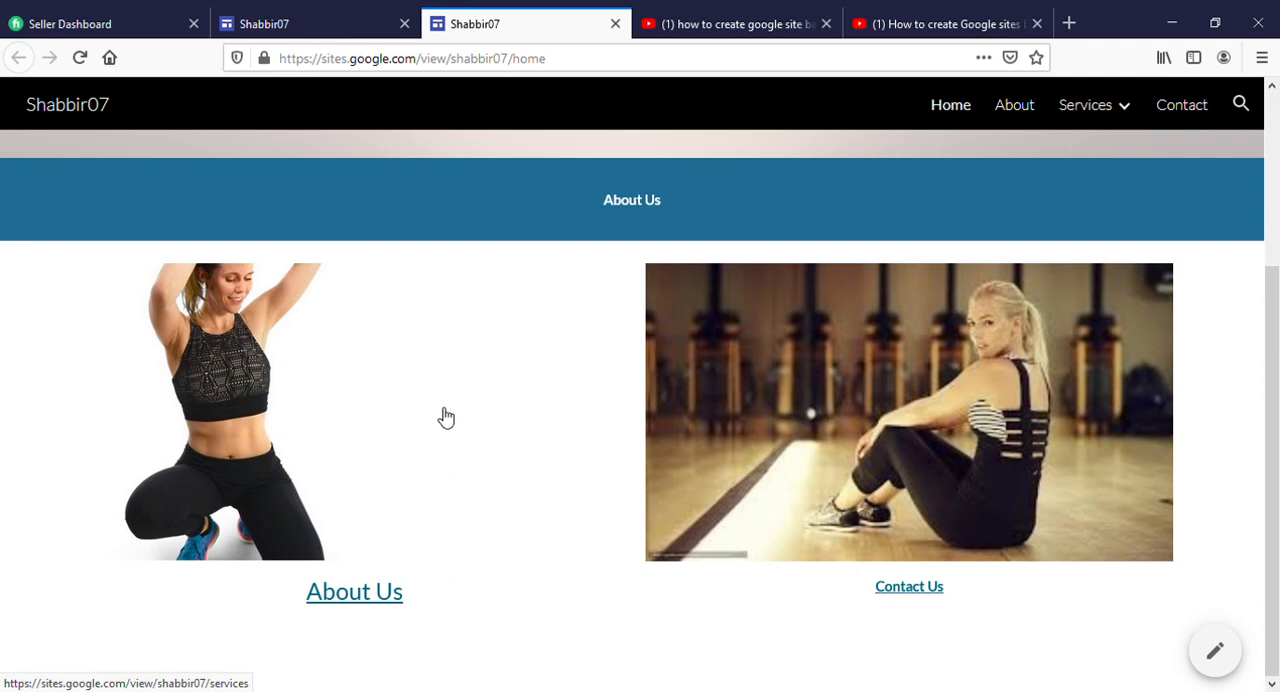
click(330, 29)
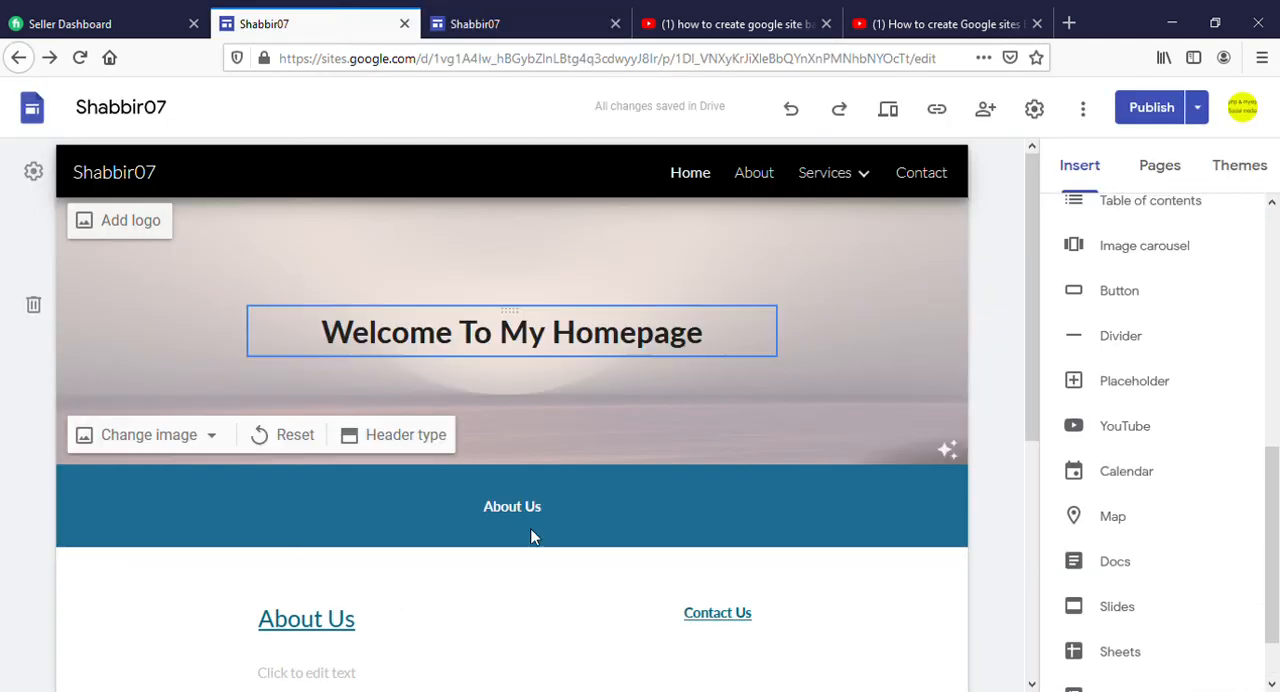
scroll(549, 571, down, 4)
scroll(549, 571, up, 2)
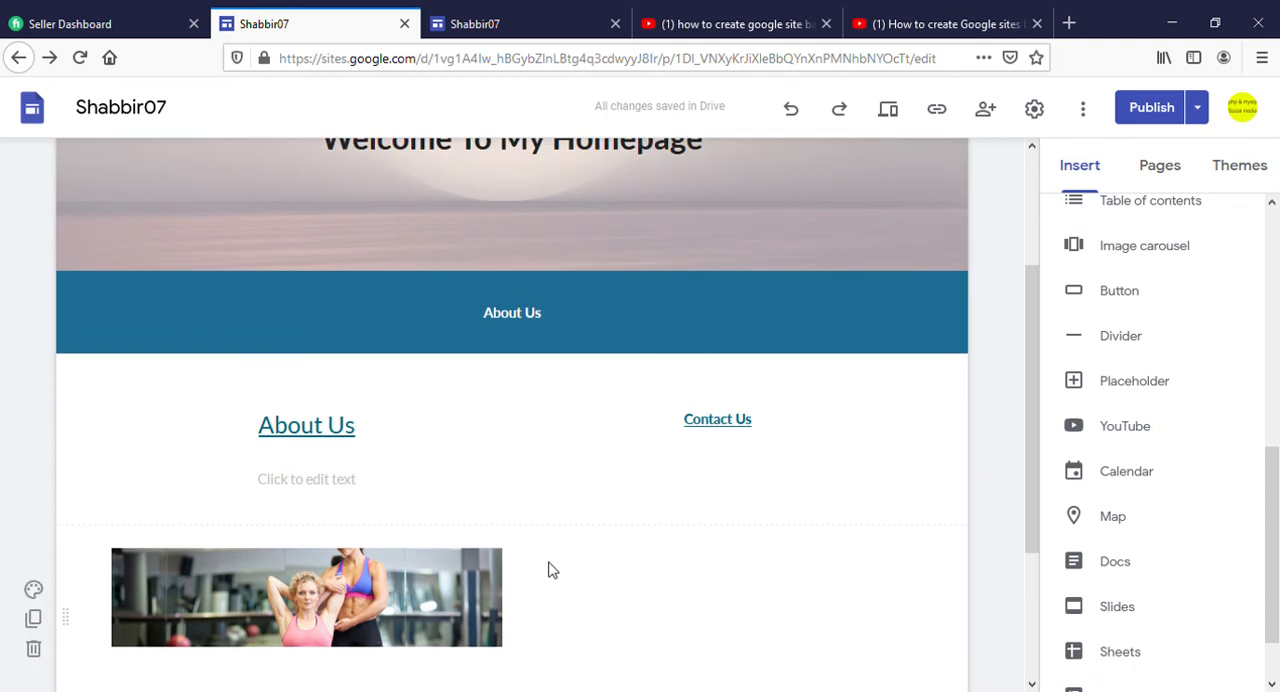
scroll(549, 571, down, 2)
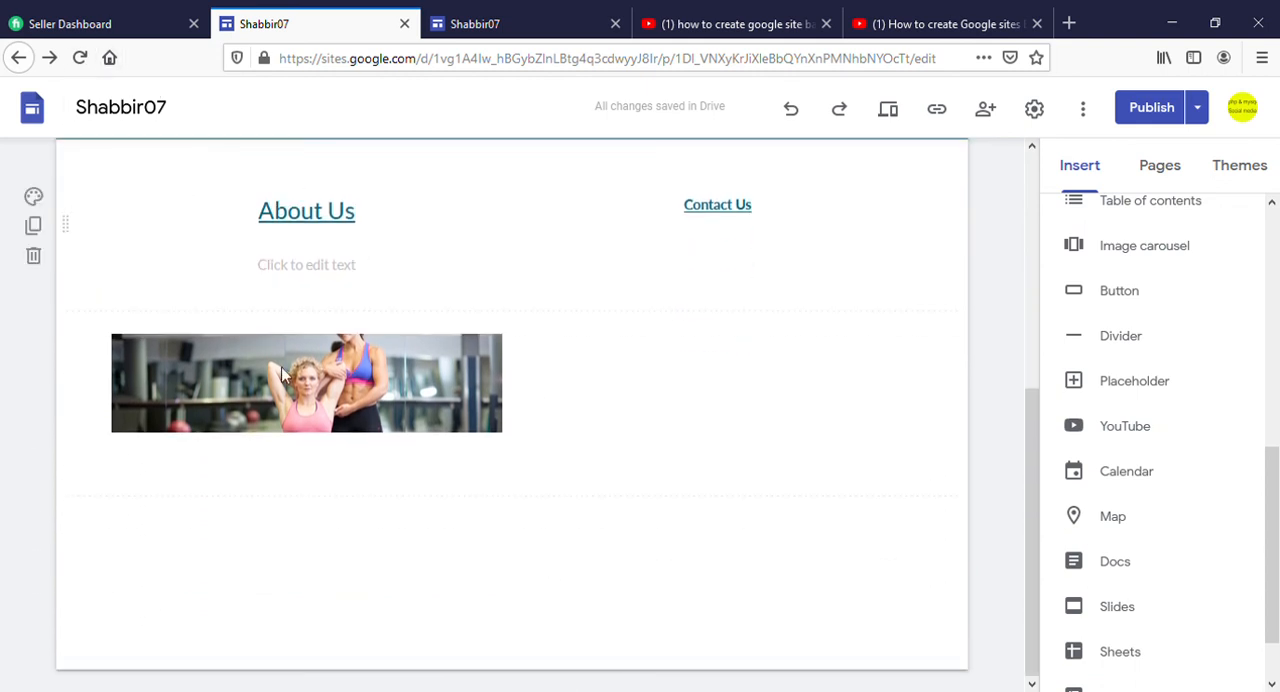
click(309, 409)
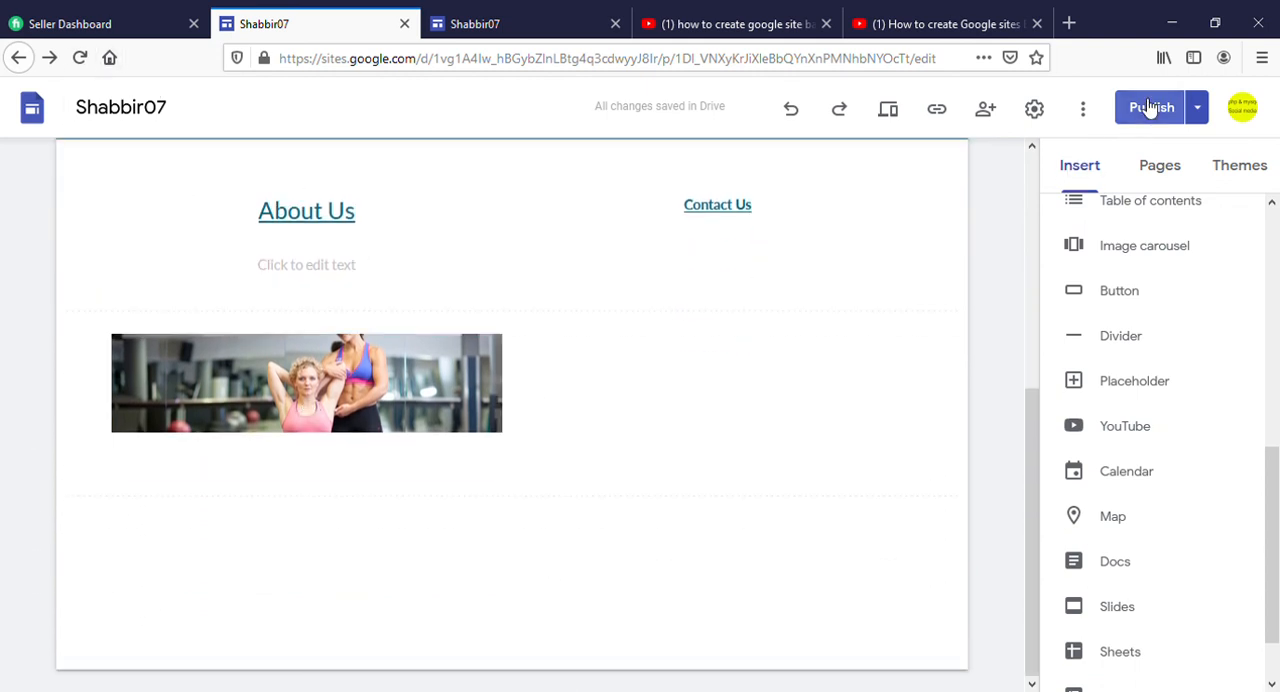
Review the Home page draft down to its image carousel and publish the updated site
click(1152, 107)
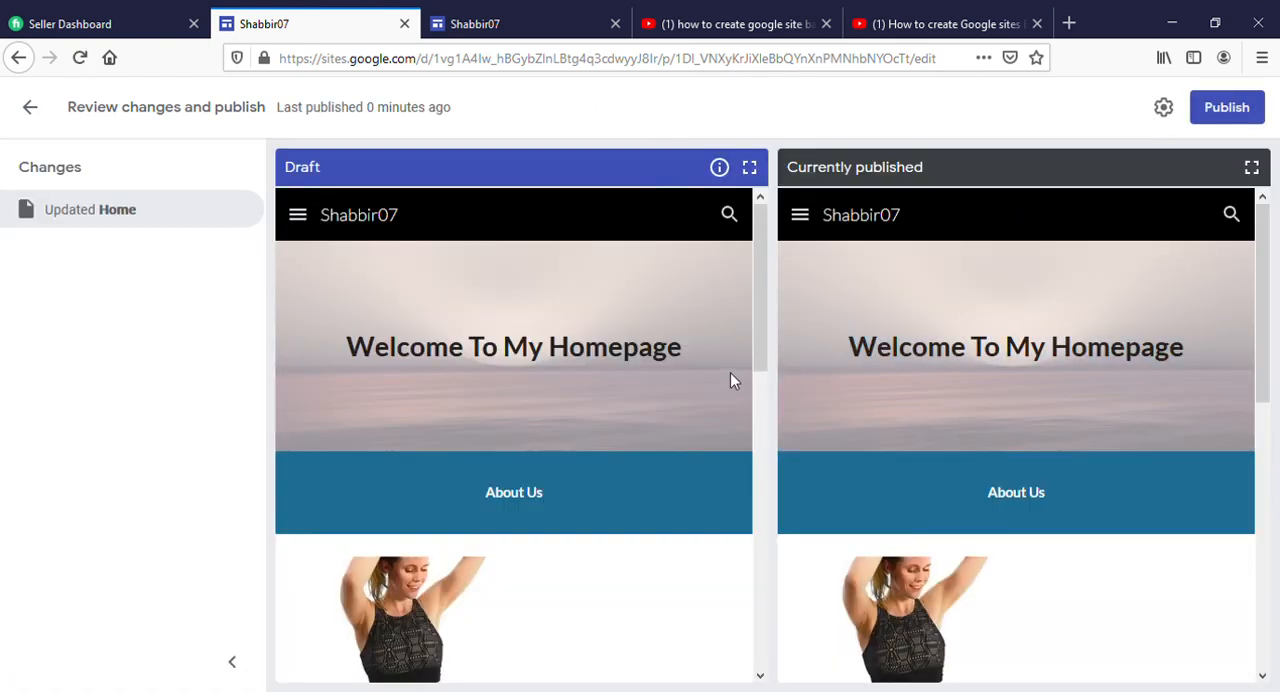
scroll(712, 400, down, 3)
scroll(709, 407, down, 3)
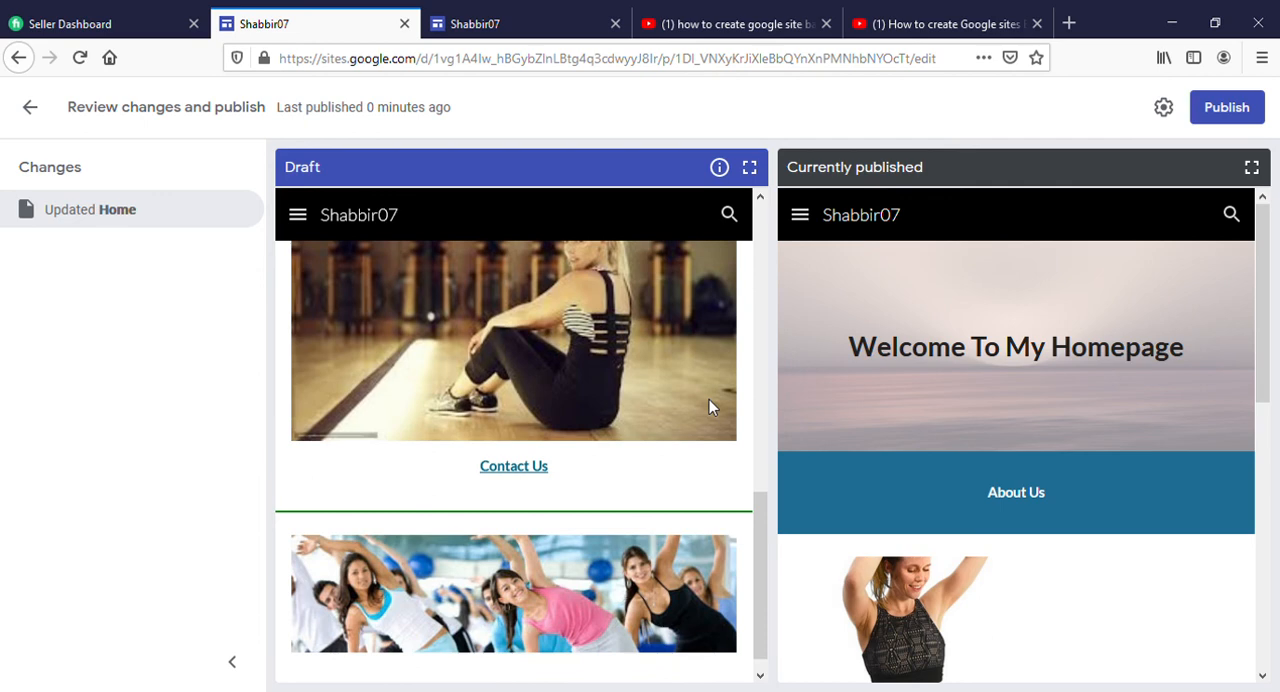
scroll(709, 407, down, 1)
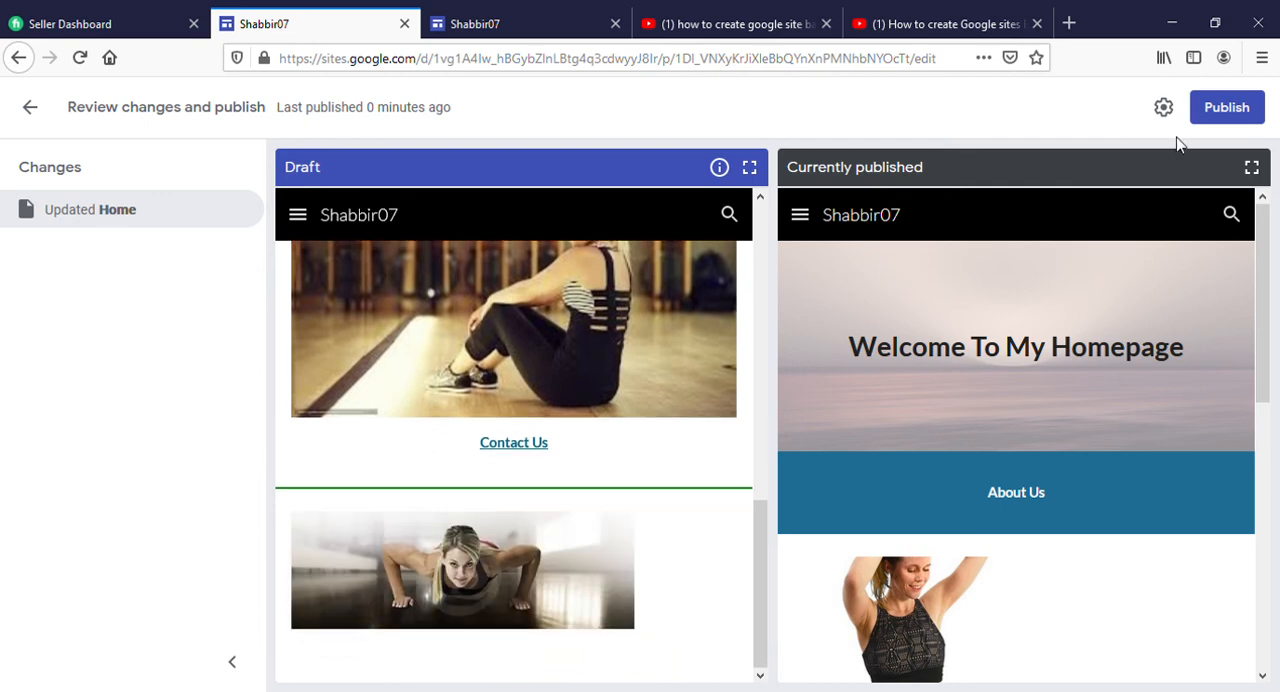
click(1257, 118)
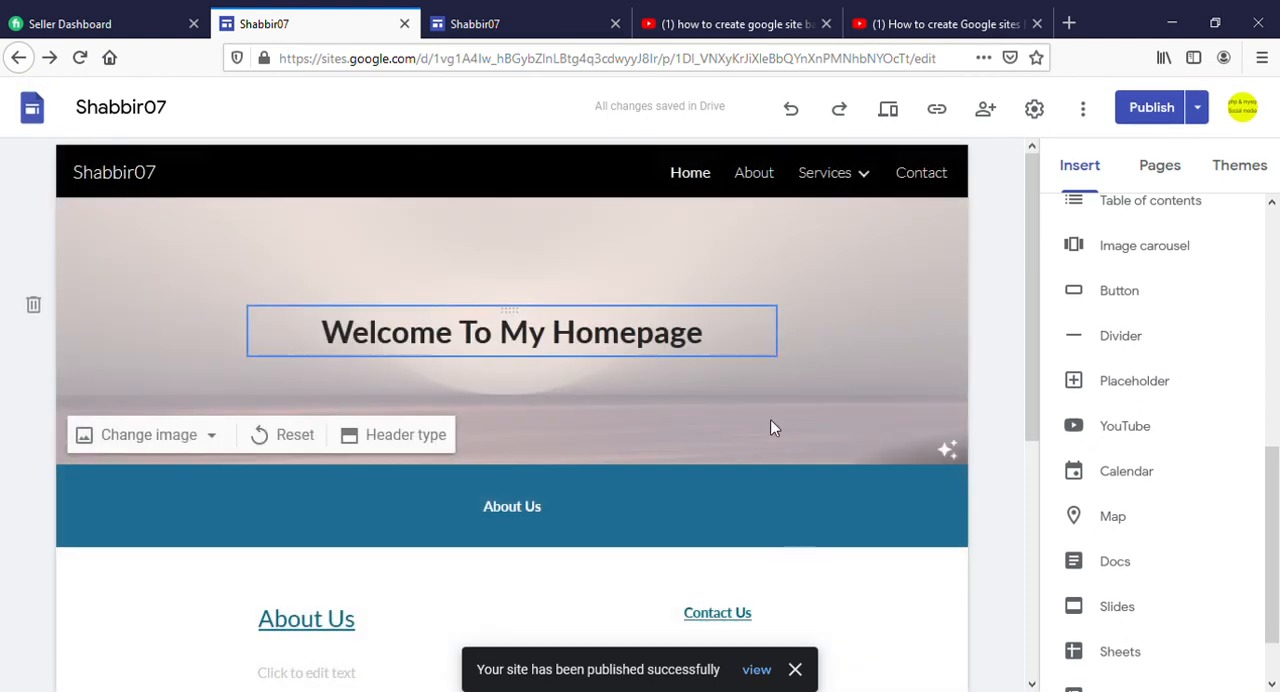
View the published Home page, advance its image carousel to the next picture, and return to the site editor
click(757, 670)
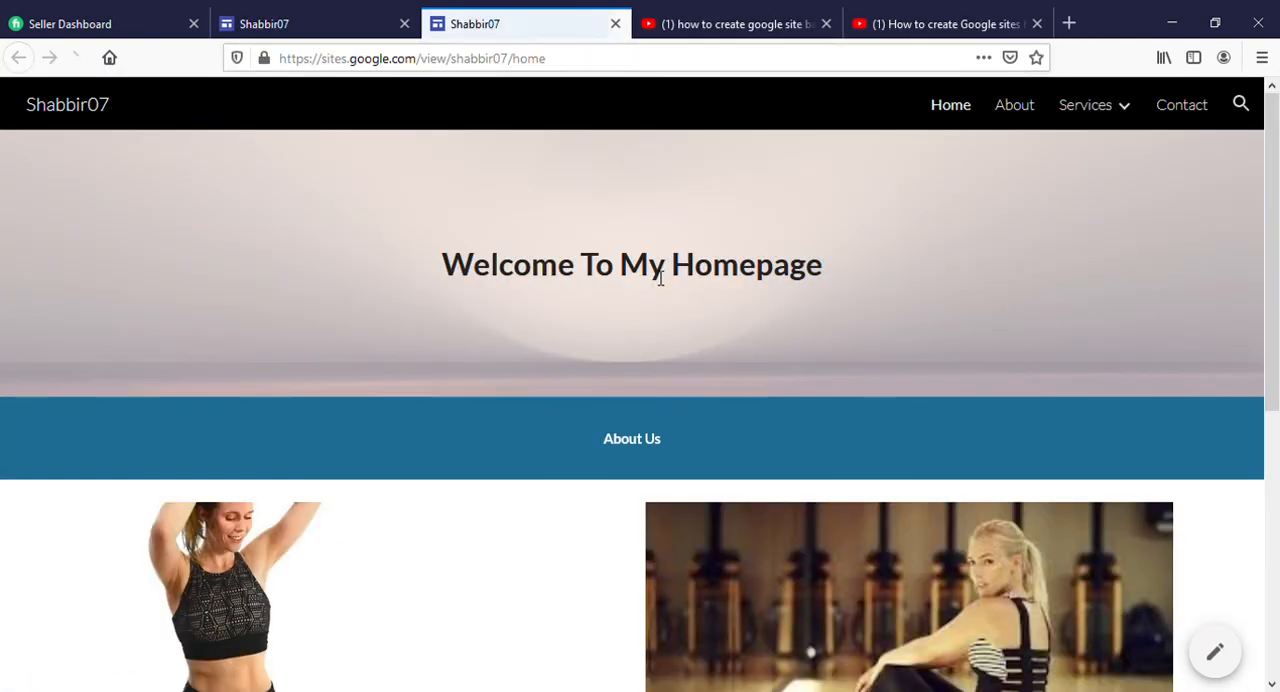
scroll(658, 276, down, 6)
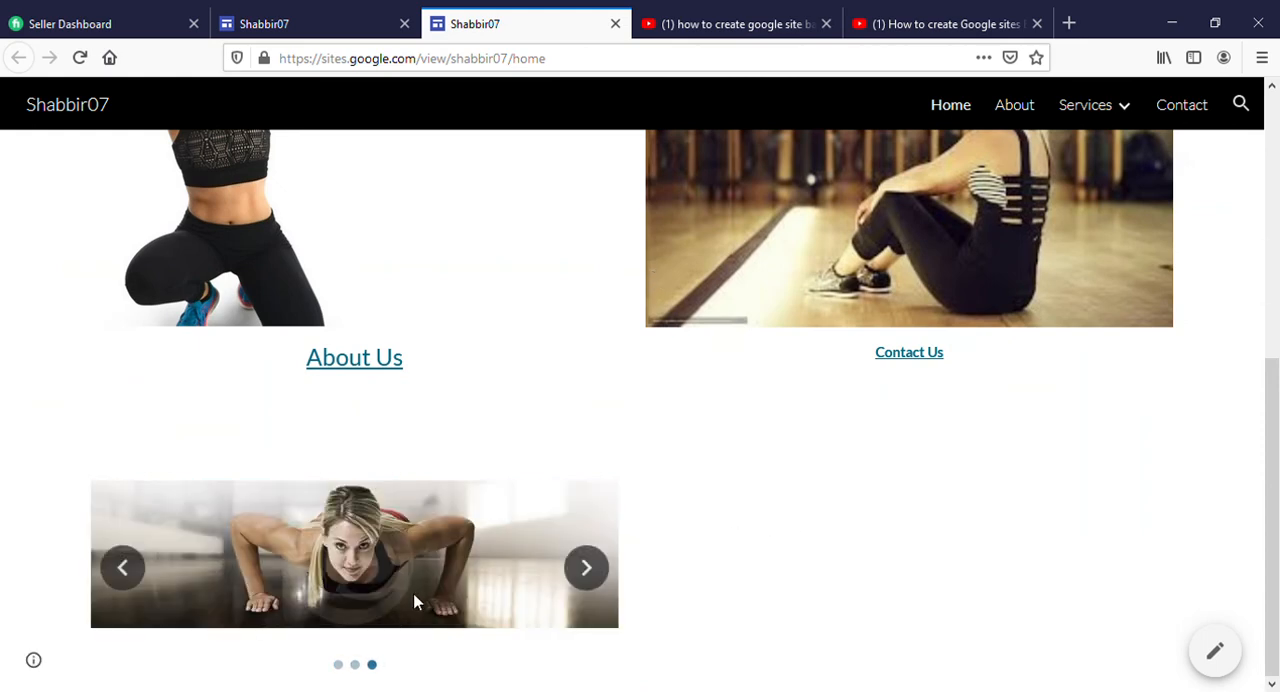
click(603, 576)
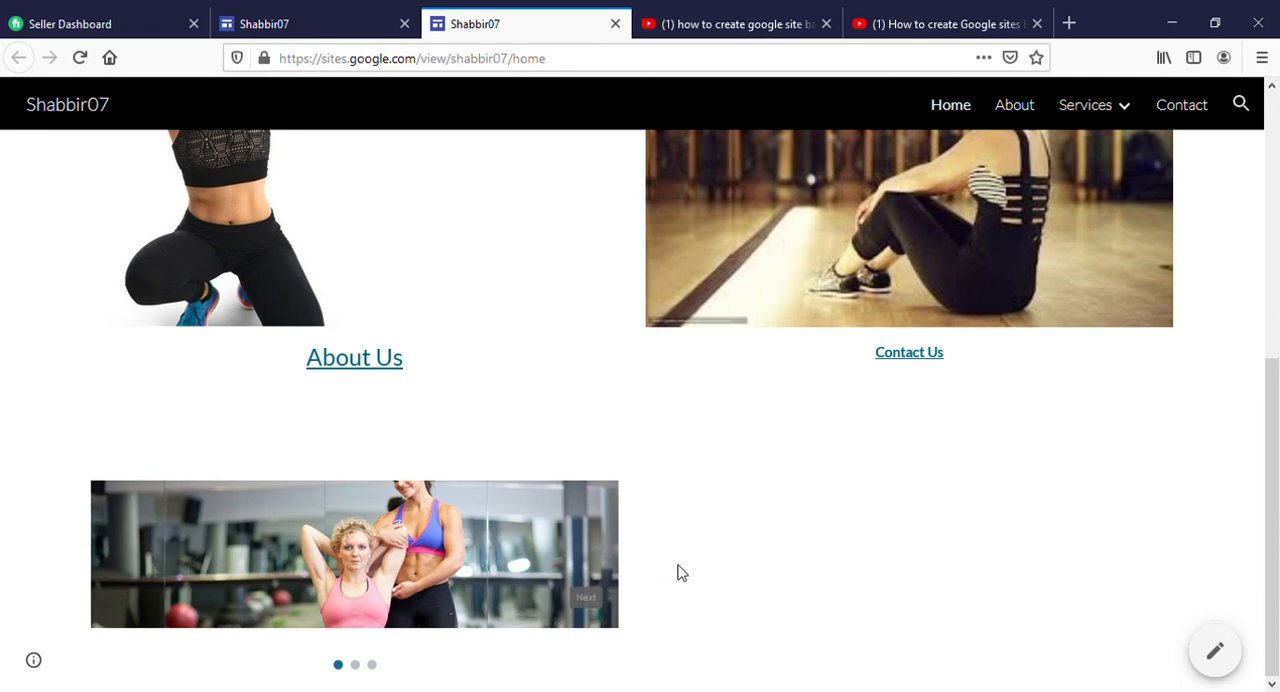
scroll(664, 514, up, 5)
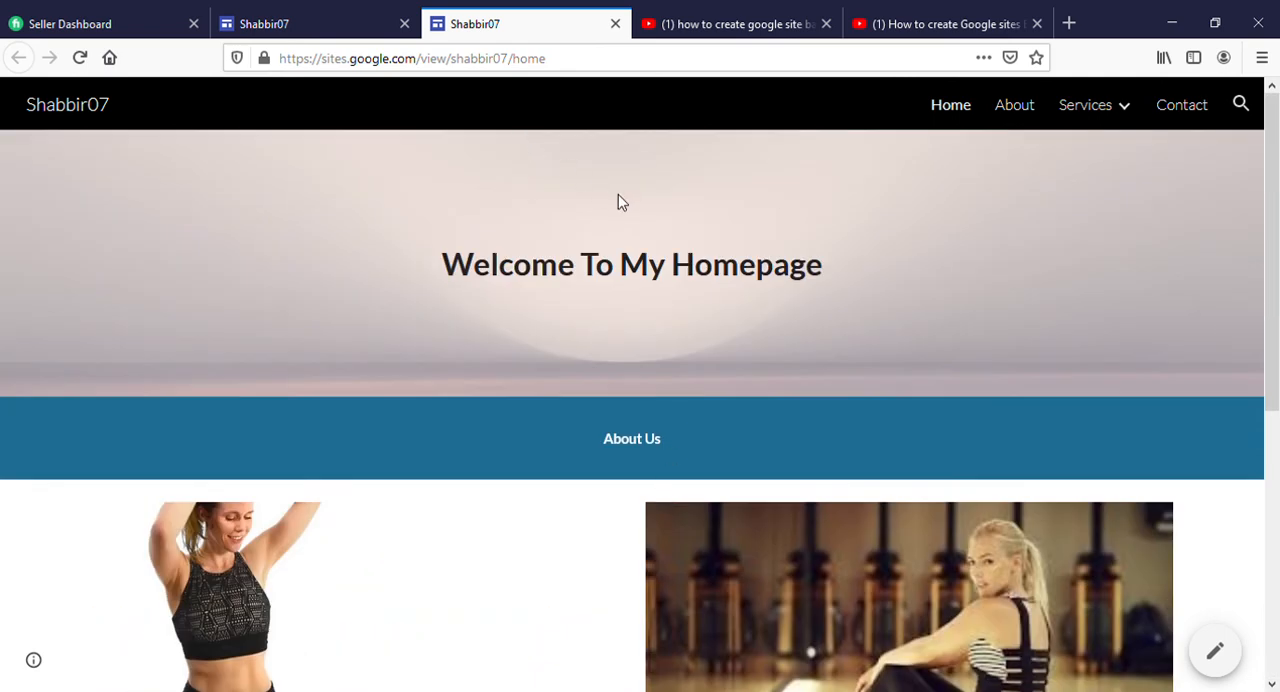
click(335, 22)
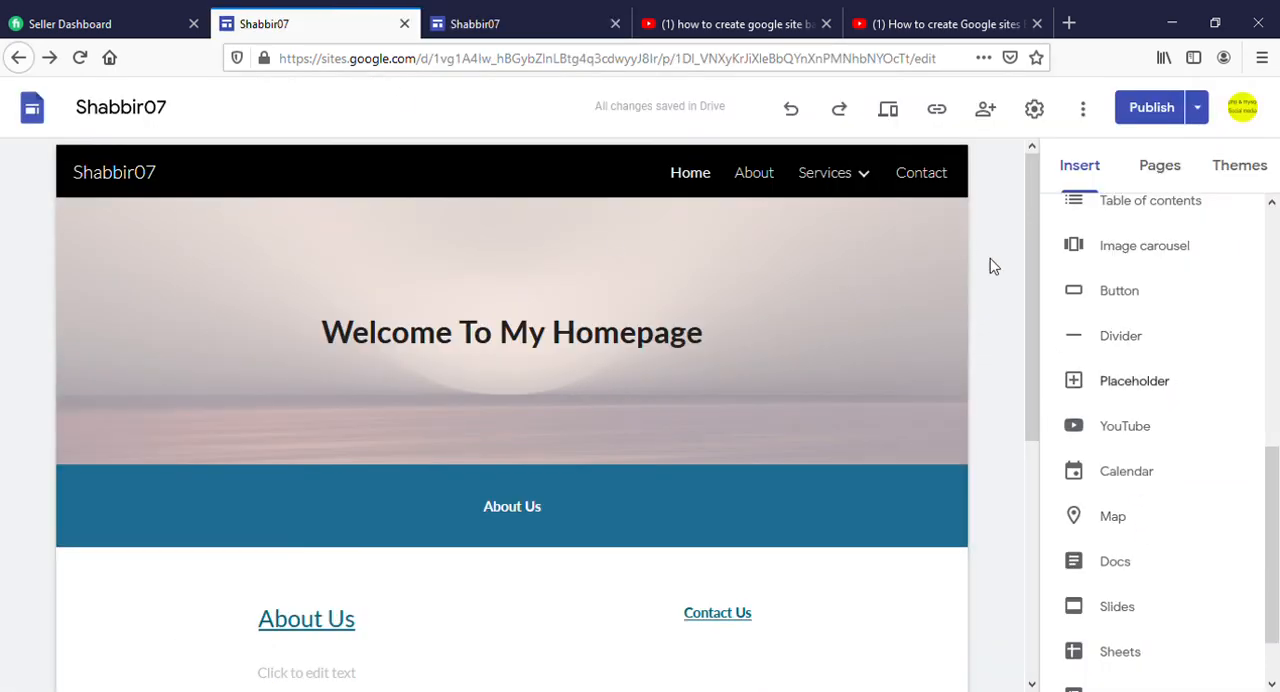
mouse_move(934, 246)
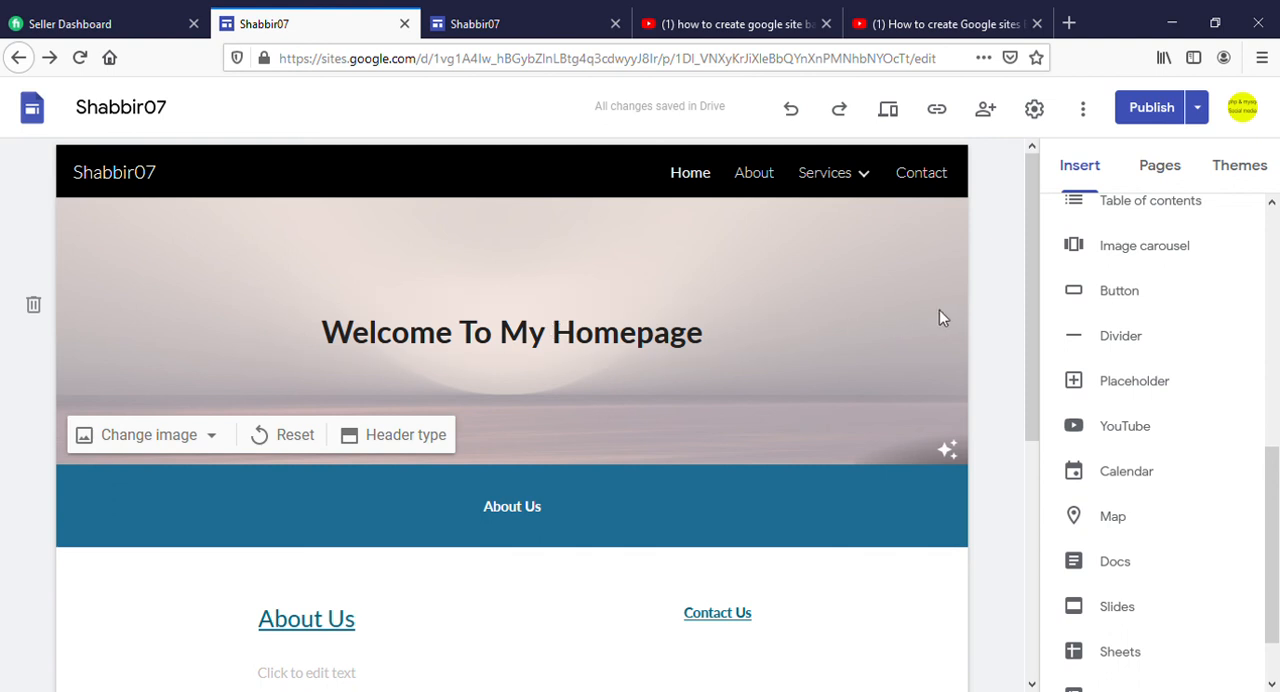